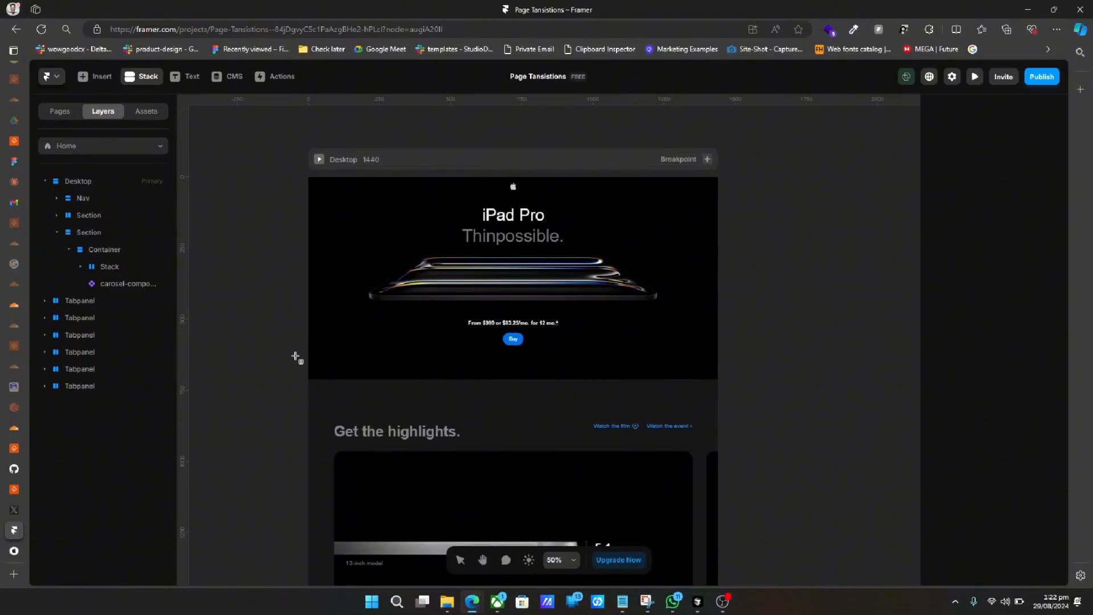
Insert an Interactive Slideshow component between the hero section and the "Get the highlights." header on the Home page's Desktop frame.
scroll(295, 356, left, 2)
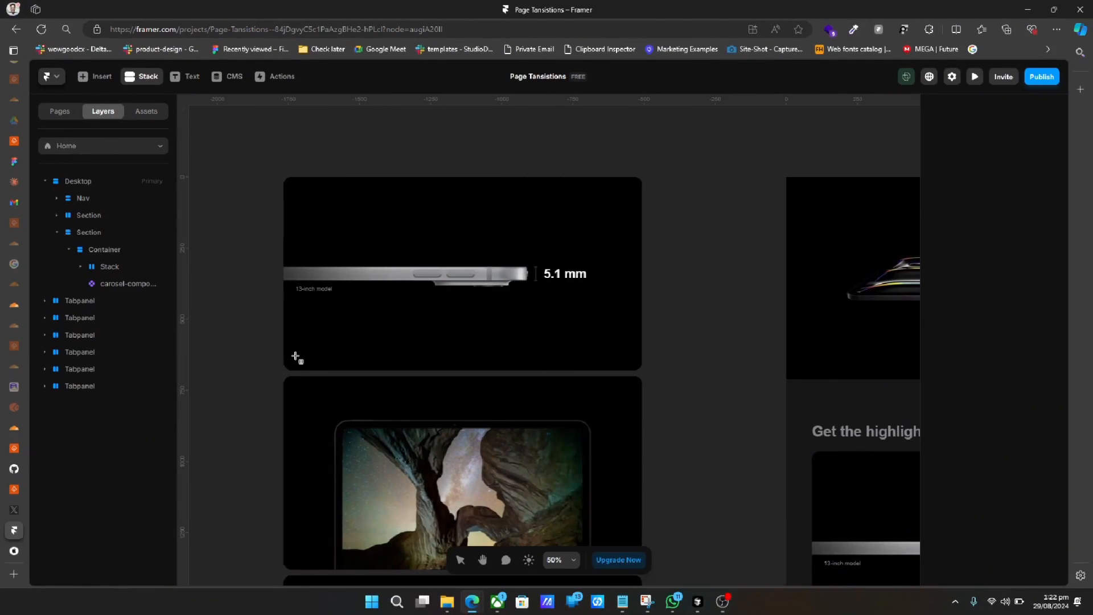
scroll(403, 260, right, 2)
scroll(403, 260, right, 5)
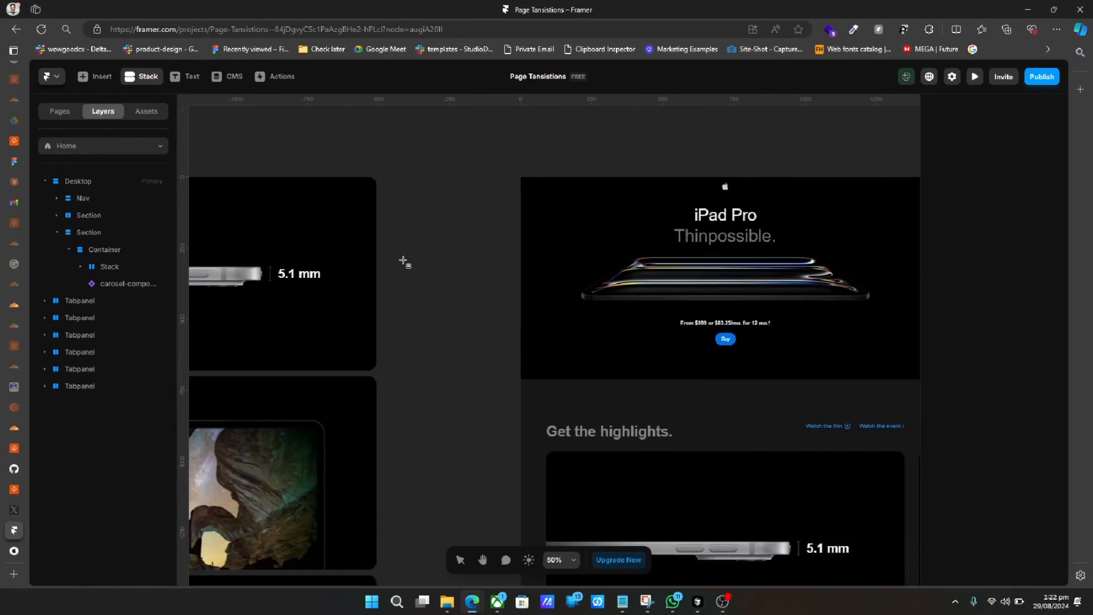
click(98, 78)
mouse_move(119, 425)
mouse_move(114, 519)
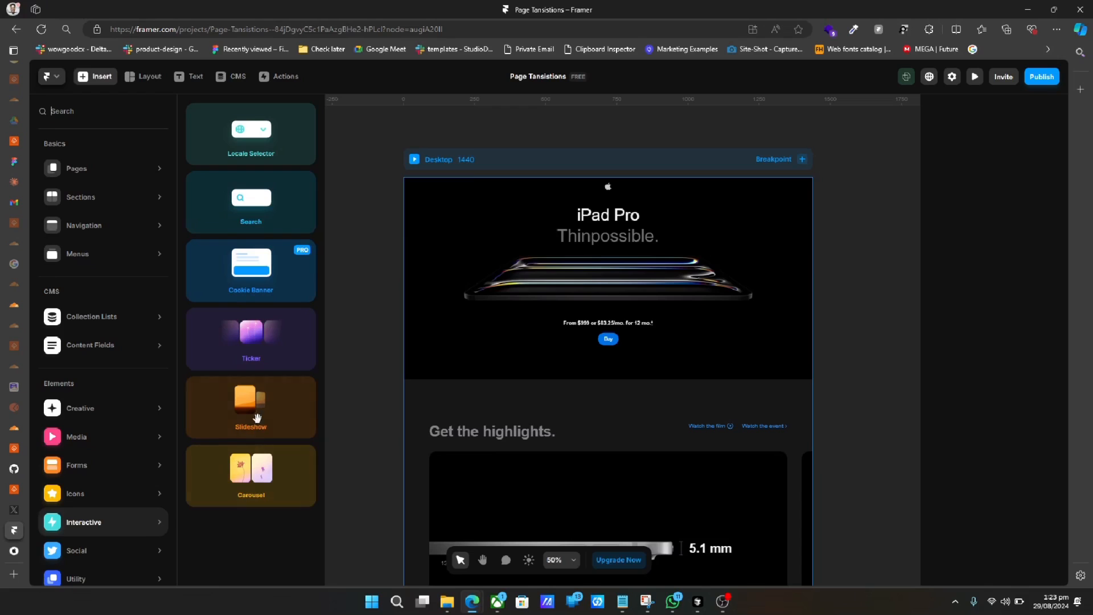
drag(254, 384, 206, 324)
drag(665, 407, 254, 455)
Connect the first three iPad slide panels on the canvas to the slideshow as its content.
scroll(254, 455, down, 5)
scroll(253, 461, left, 4)
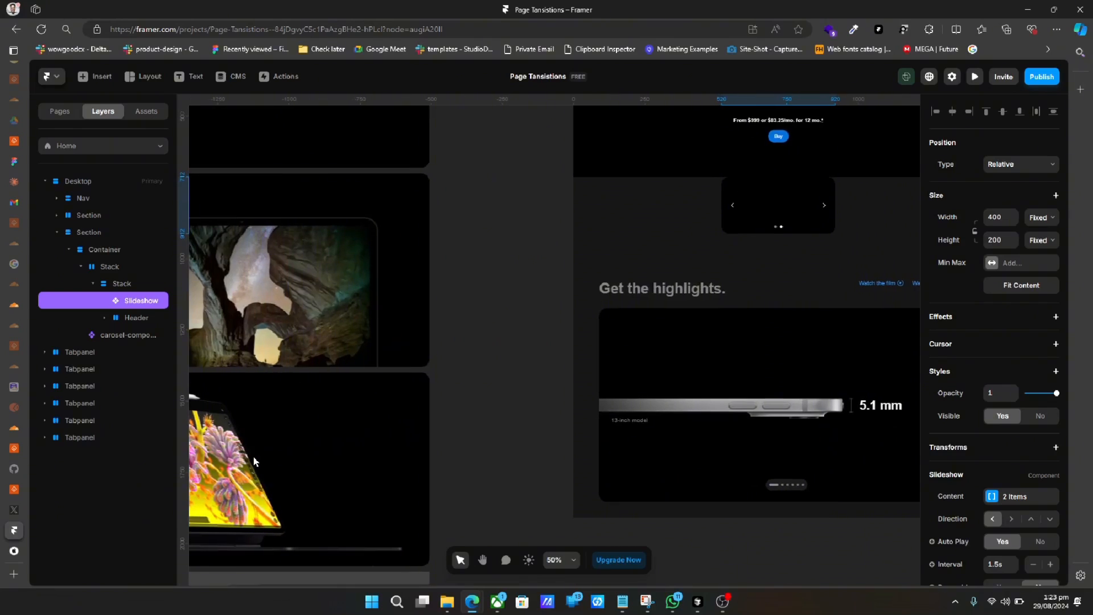
drag(836, 205, 335, 413)
scroll(653, 315, right, 3)
Size the slideshow to Fill width and a fixed height of 800.
click(1041, 217)
click(1037, 255)
click(1036, 241)
click(996, 240)
text(800)
key(Return)
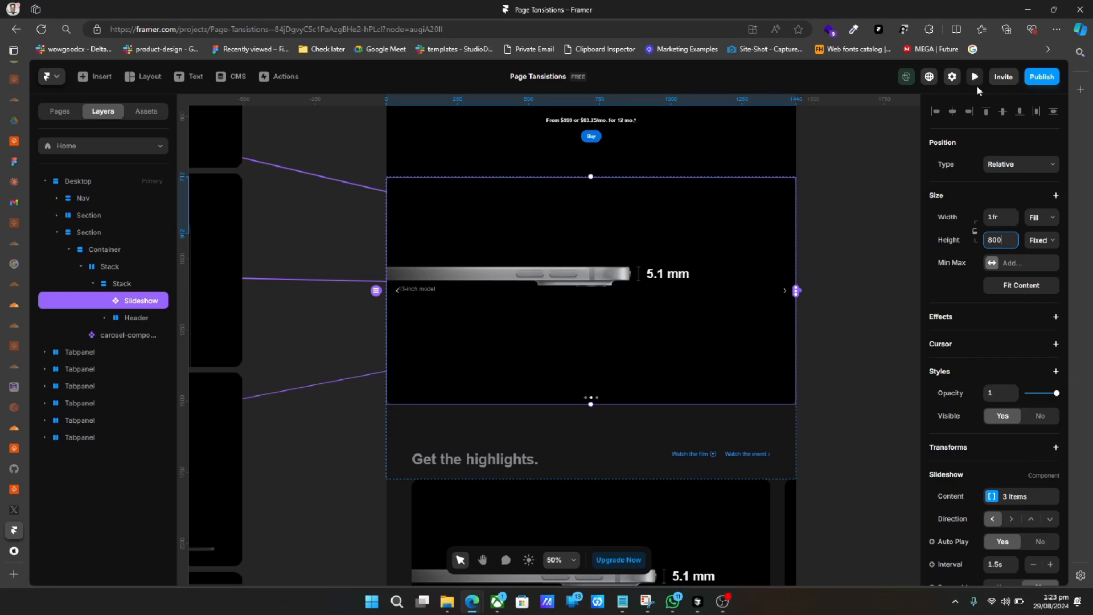
Give the slideshow individual padding of 90 right and 90 left, and set its gap to 50.
scroll(1004, 353, down, 5)
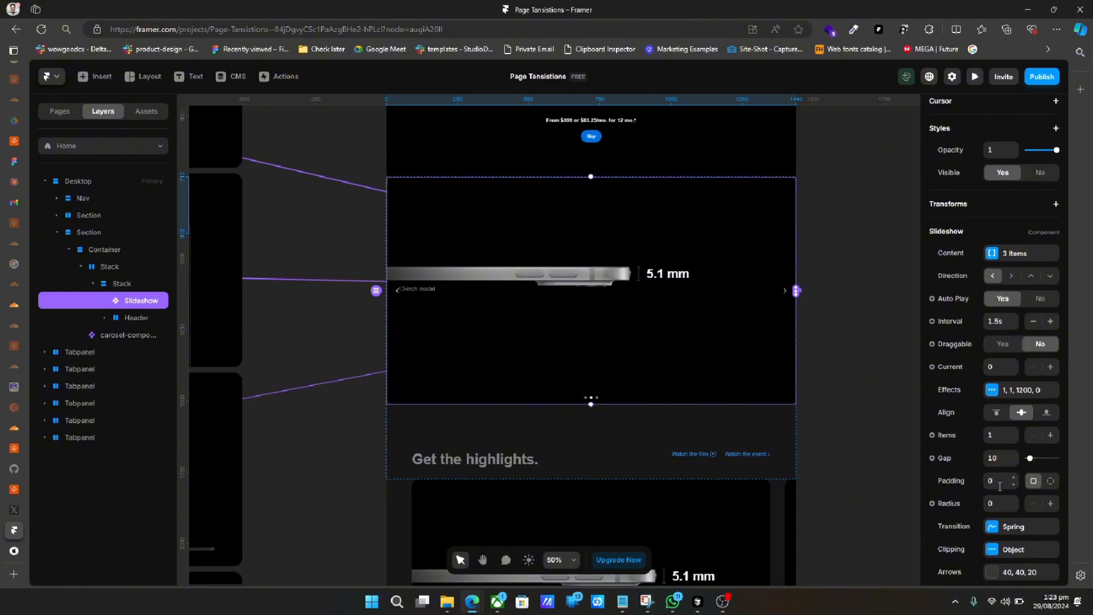
click(1047, 482)
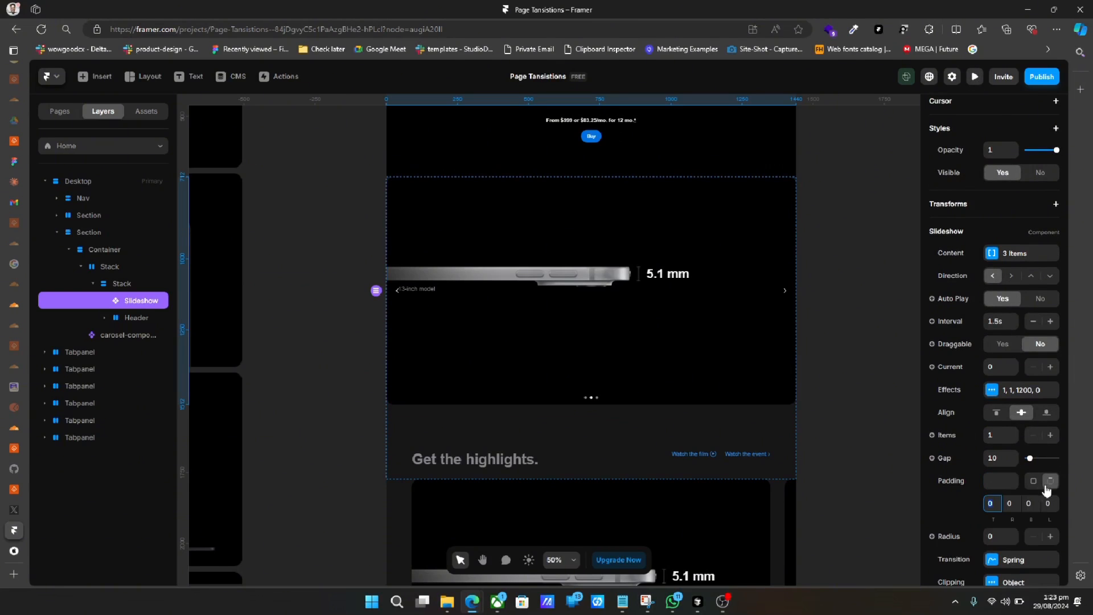
text(90)
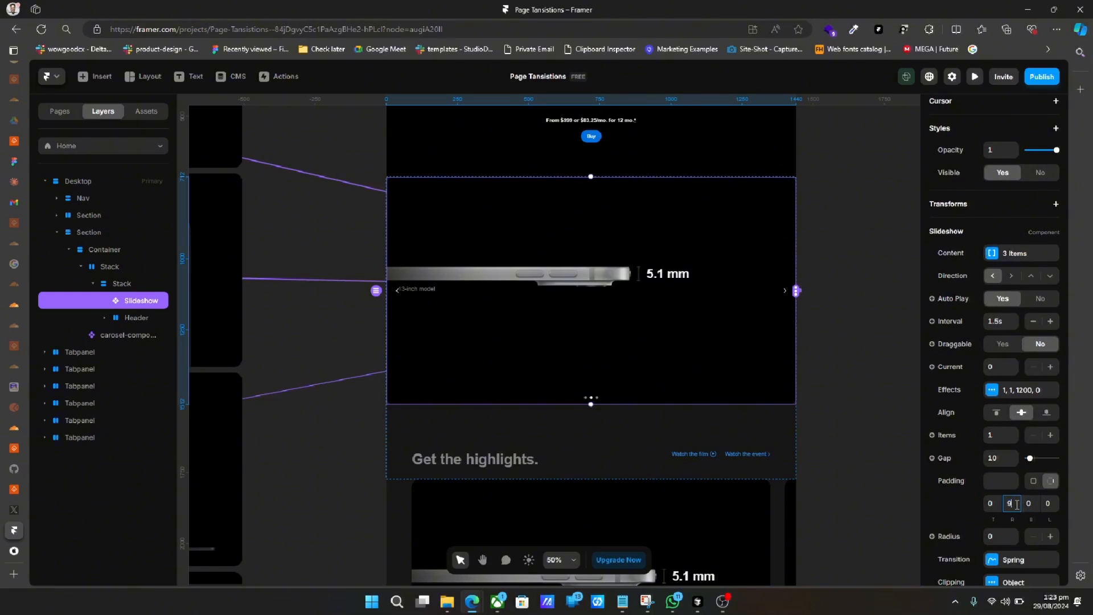
text(9)
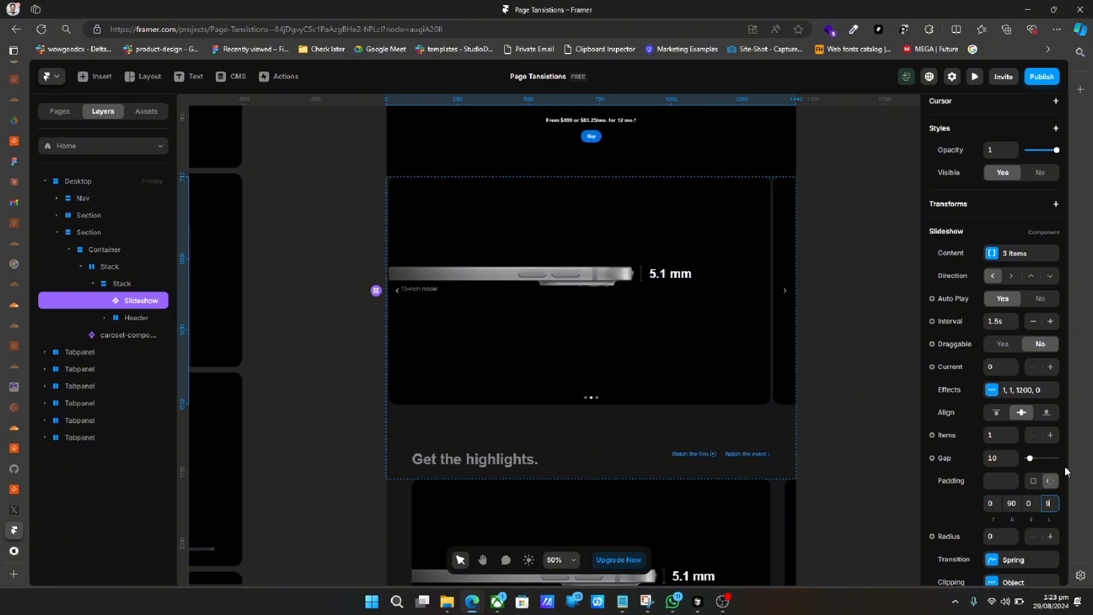
text(0)
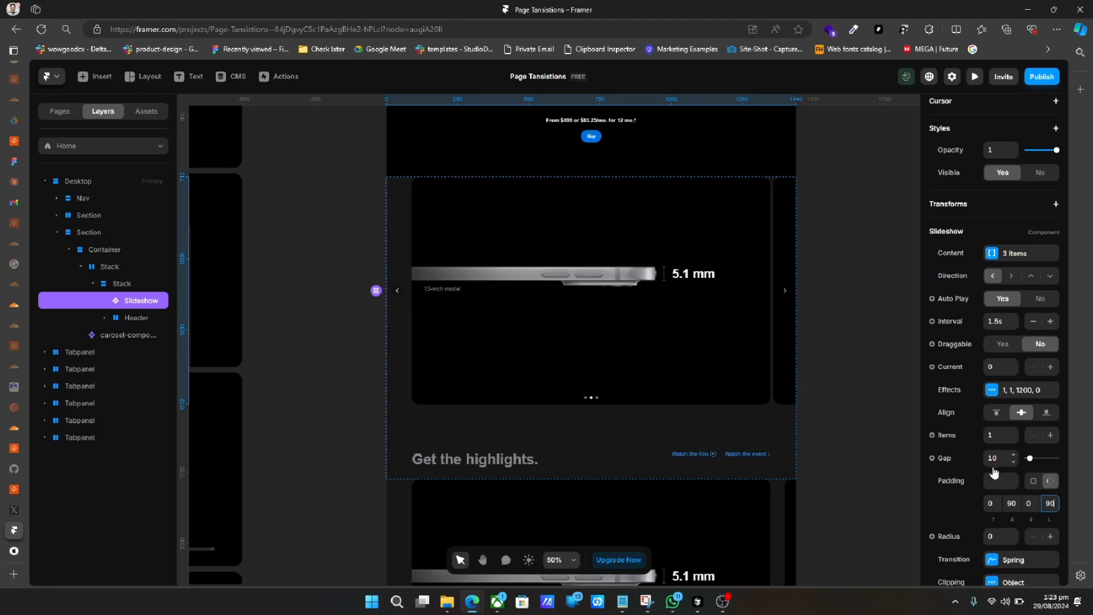
text(50)
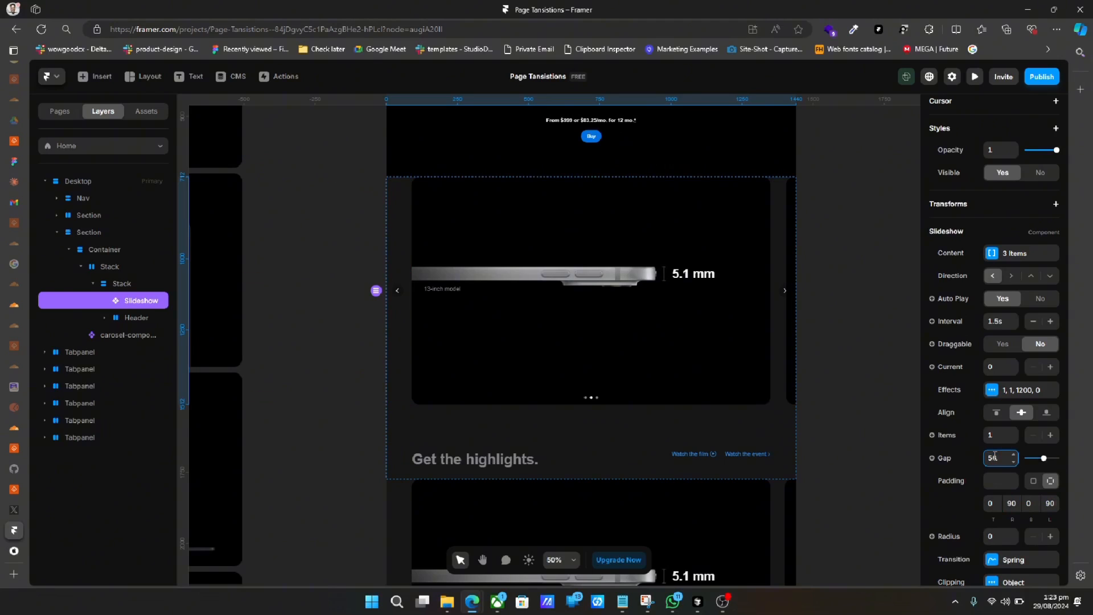
Preview the page and advance through the slideshow's slides to check how they change, and return to the canvas.
click(974, 79)
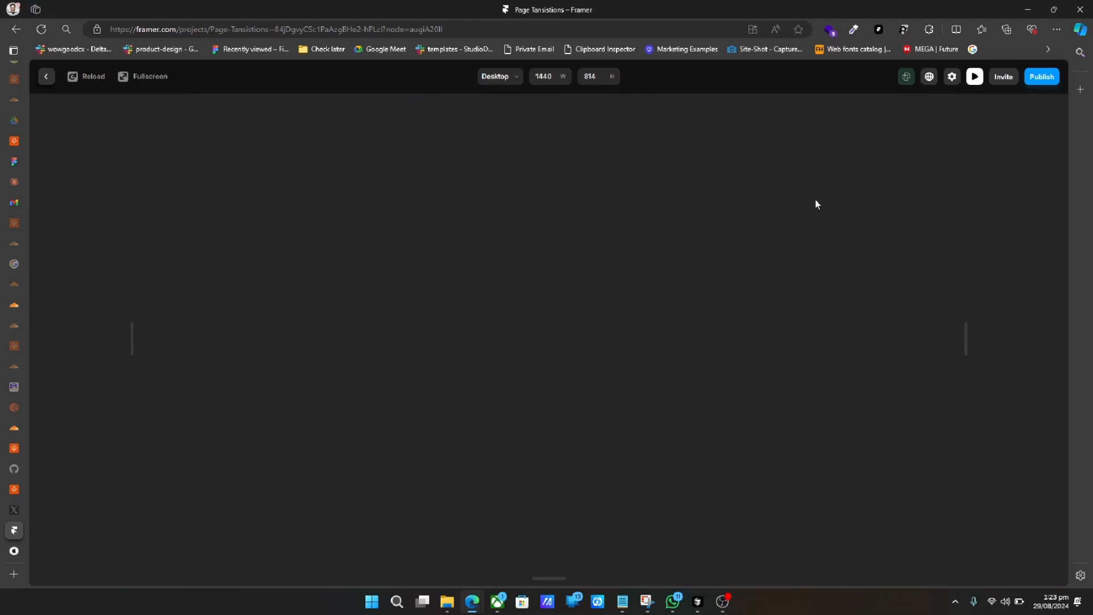
scroll(763, 327, down, 5)
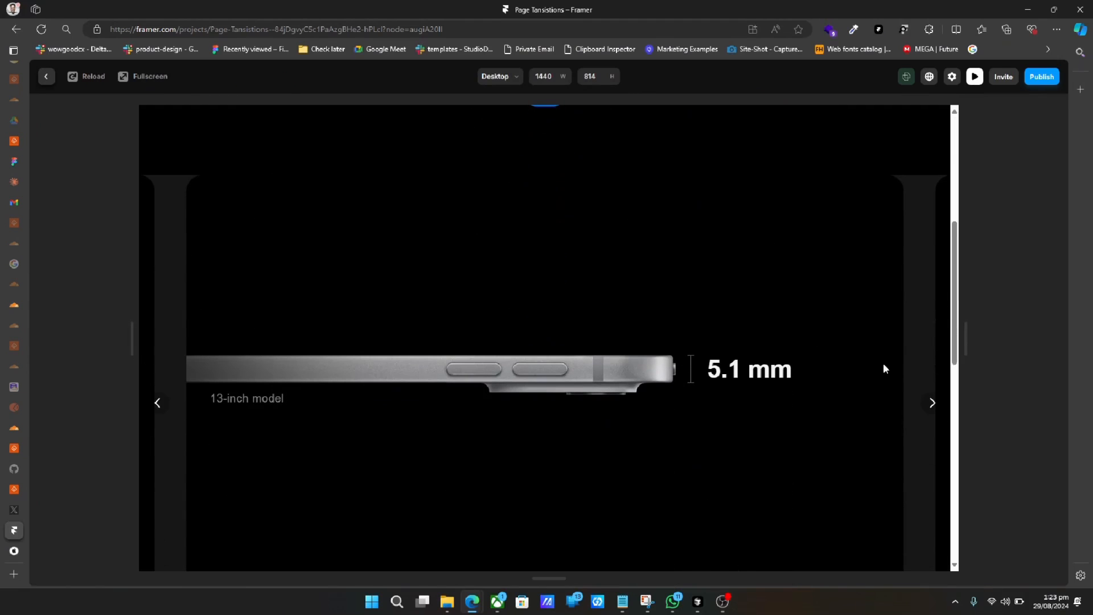
click(930, 403)
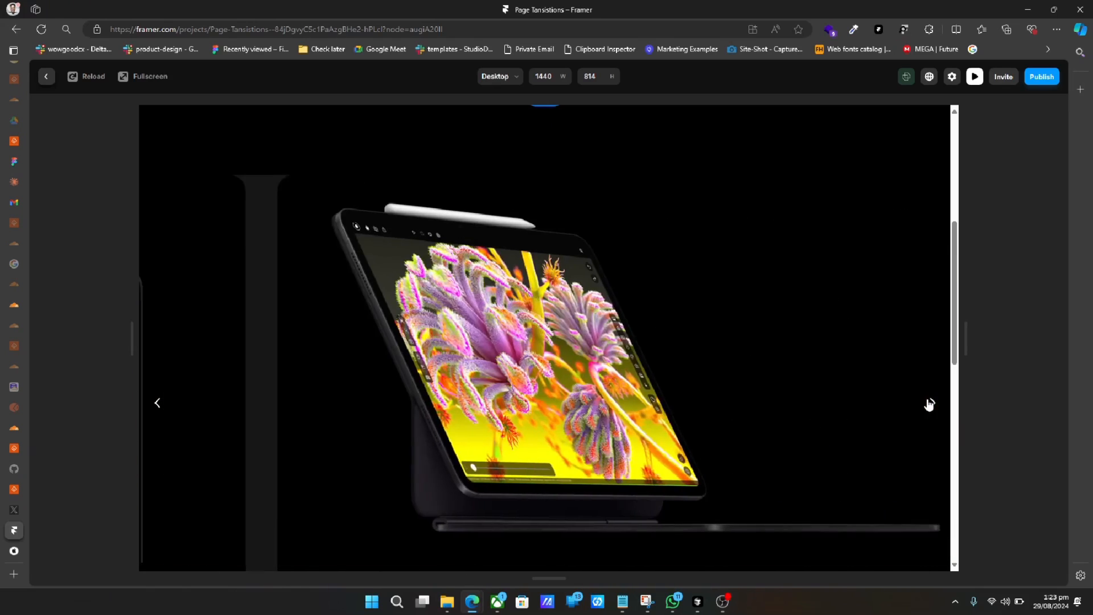
click(928, 403)
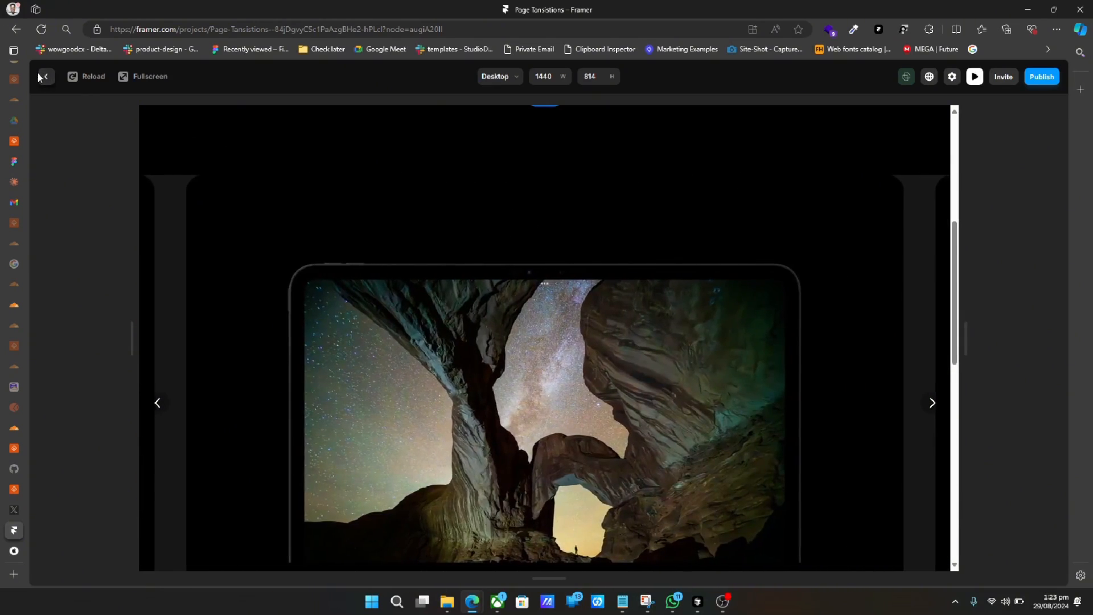
click(46, 78)
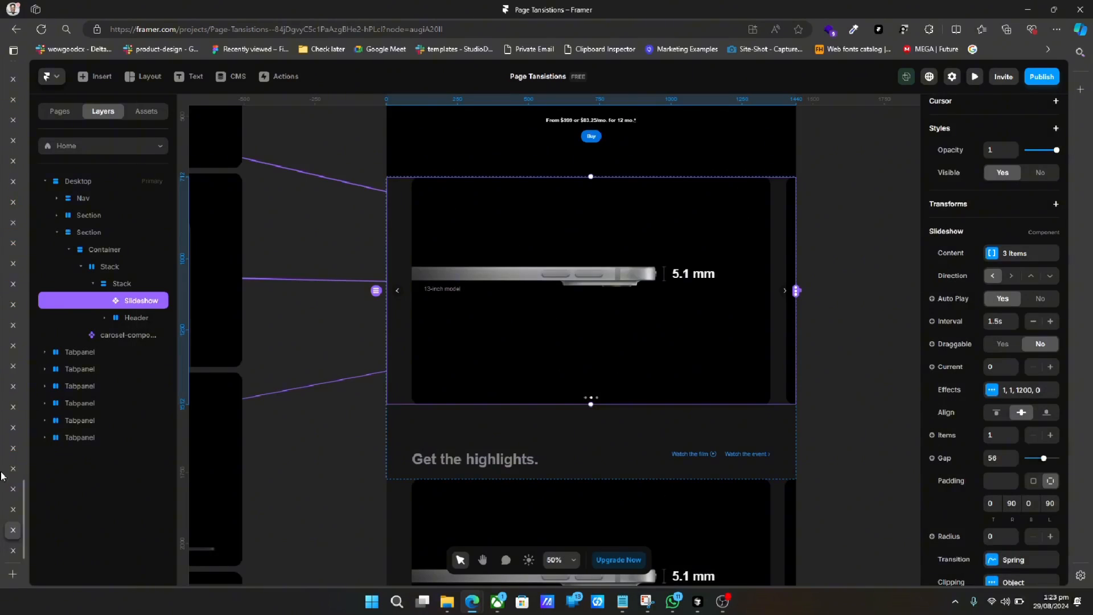
mouse_move(11, 387)
click(23, 551)
scroll(450, 430, down, 1)
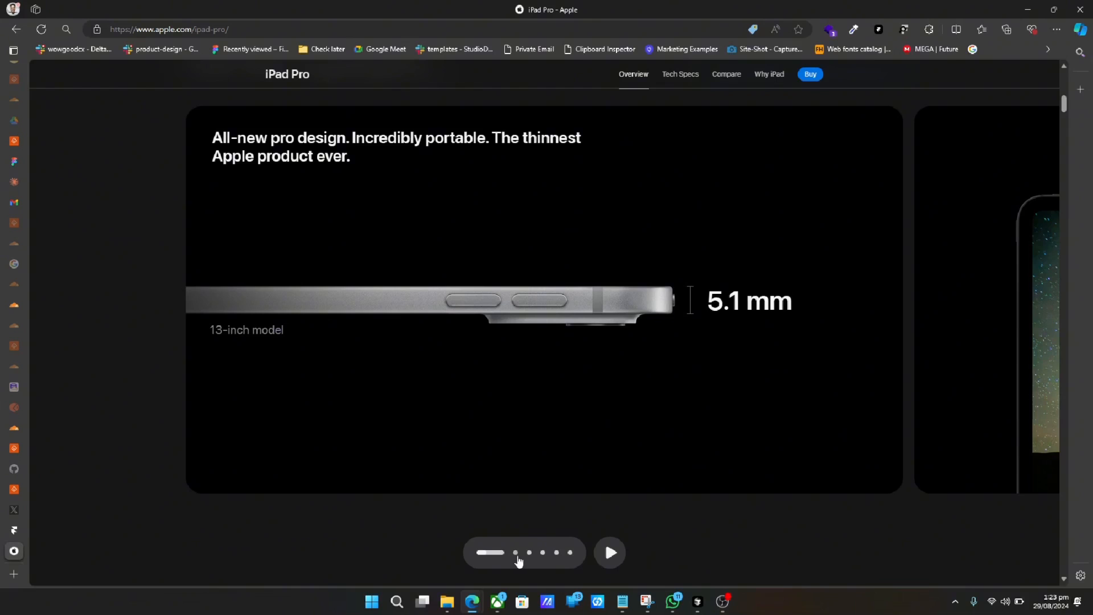
click(516, 556)
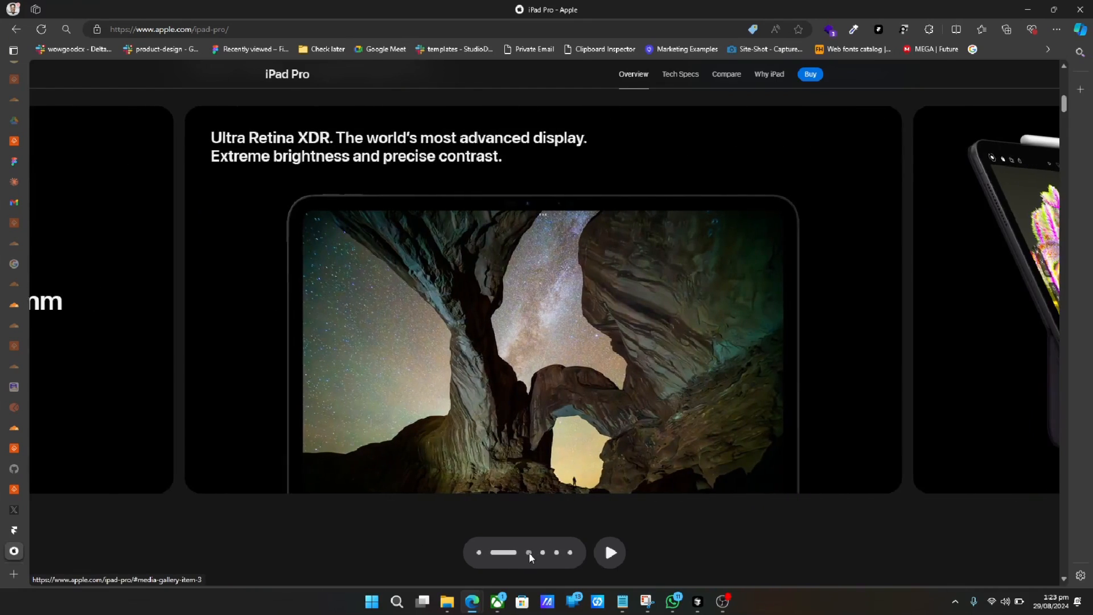
click(529, 555)
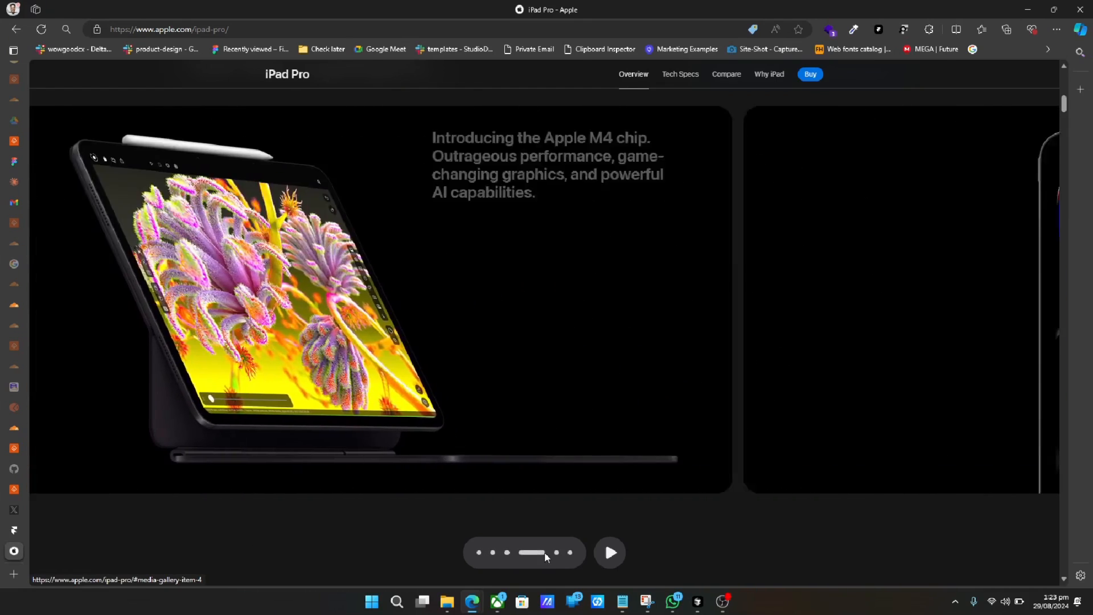
click(610, 552)
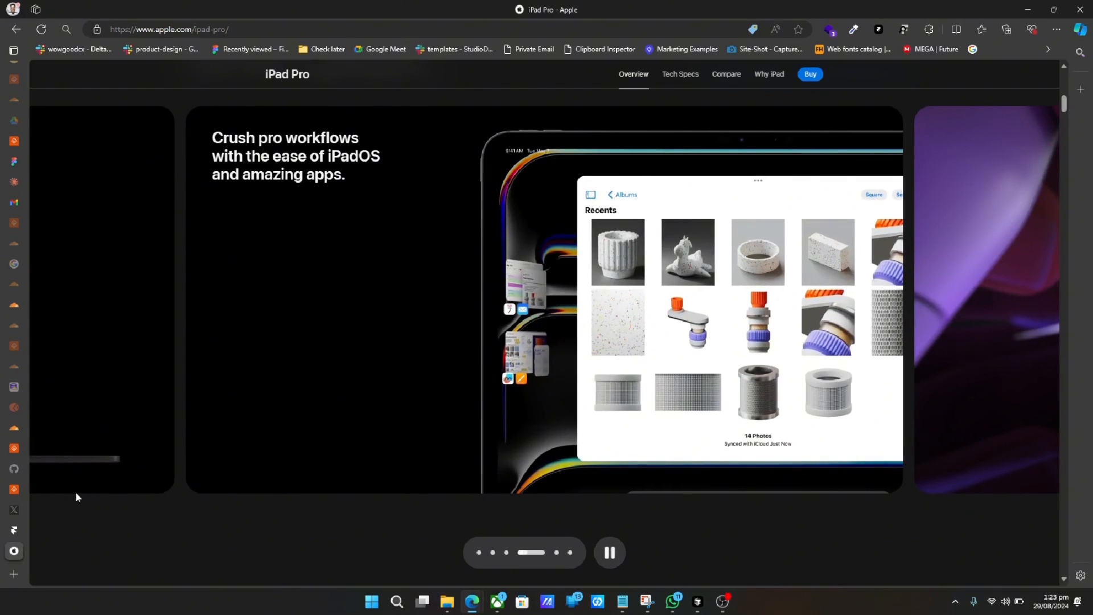
Return to the Framer project and delete the slideshow above the "Get the highlights." header.
click(14, 530)
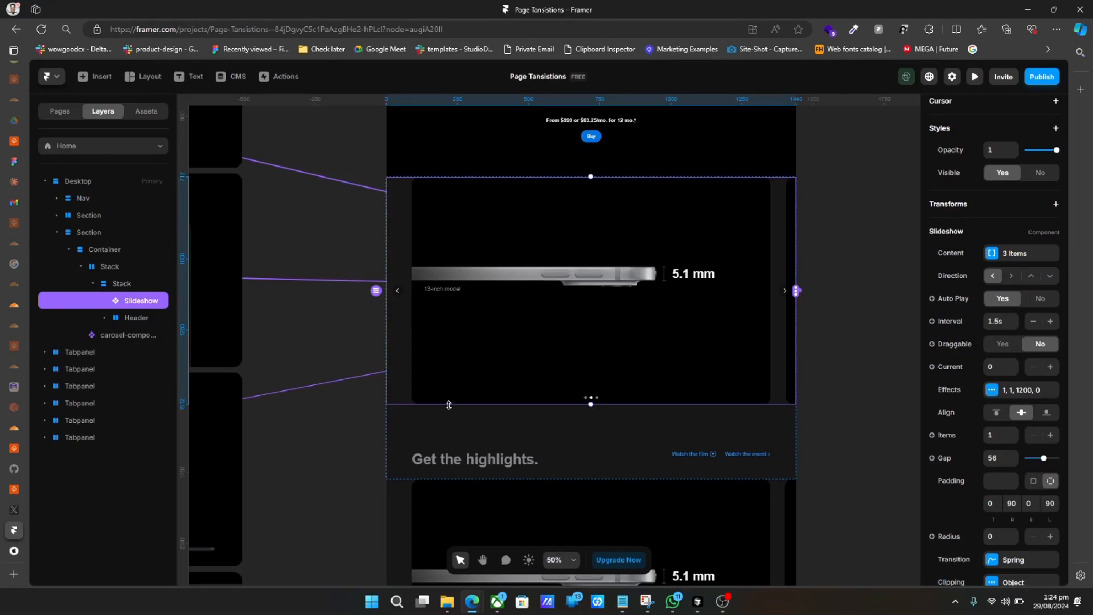
key(Delete)
click(480, 354)
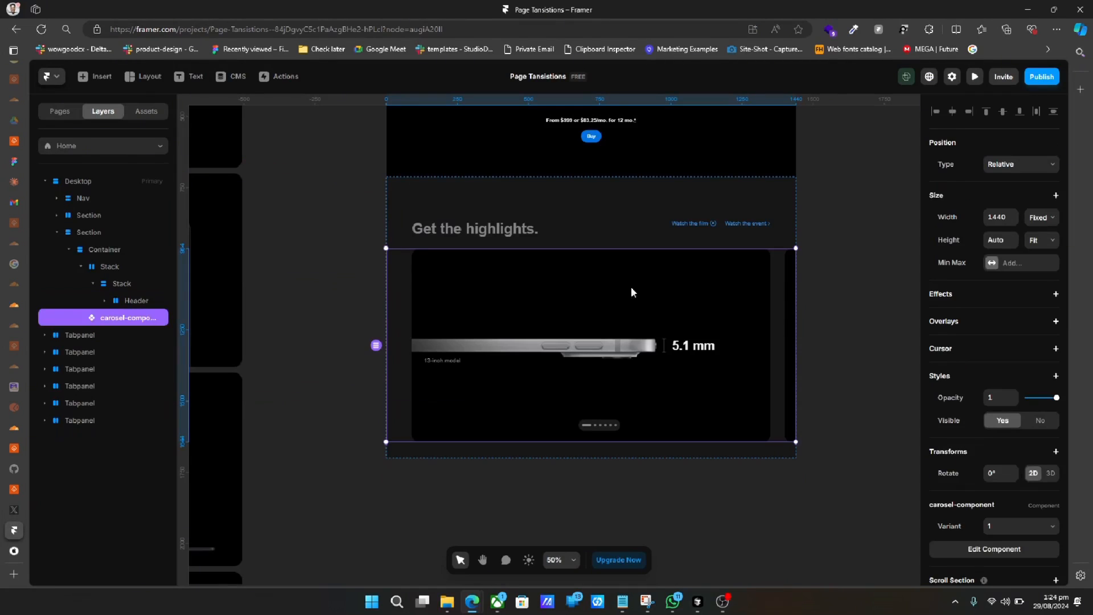
Preview the page and test the carousel's pagination by visiting the second and third slides and returning to the first.
click(974, 78)
scroll(764, 359, down, 6)
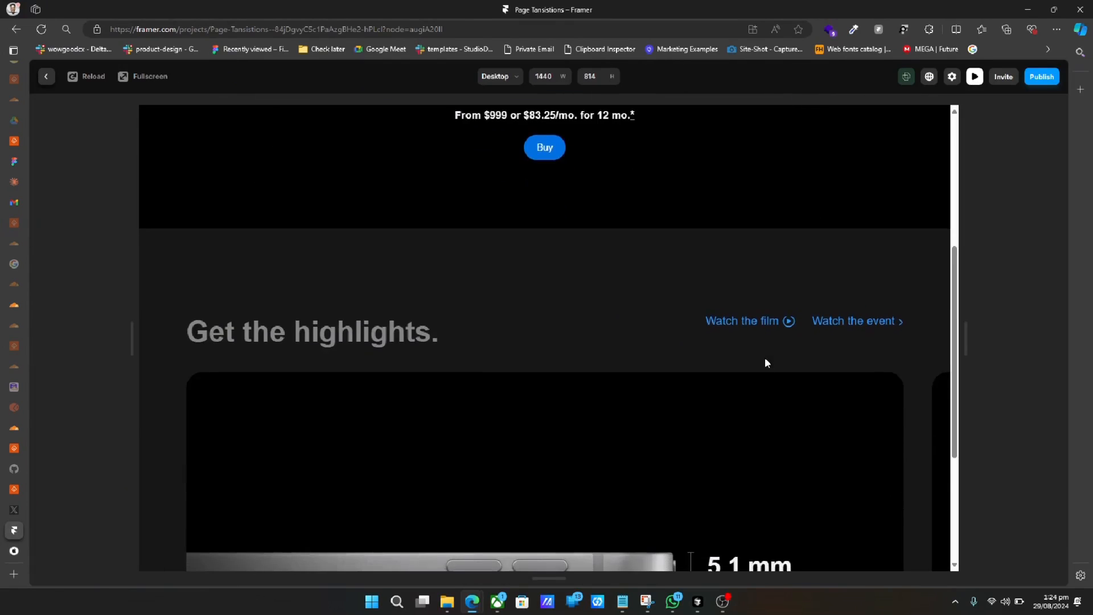
scroll(765, 362, down, 1)
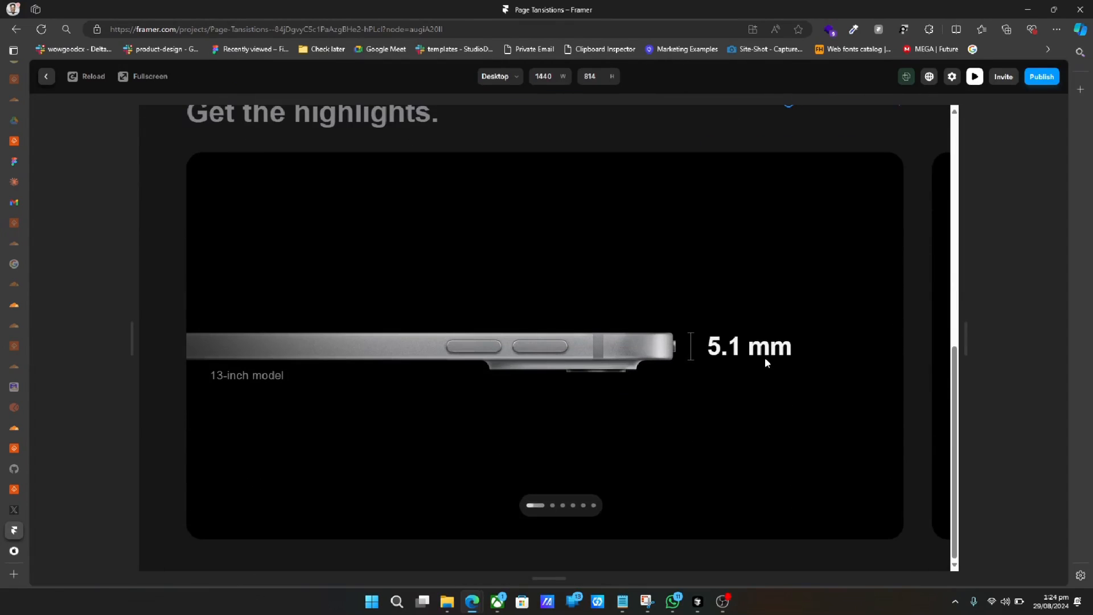
click(547, 506)
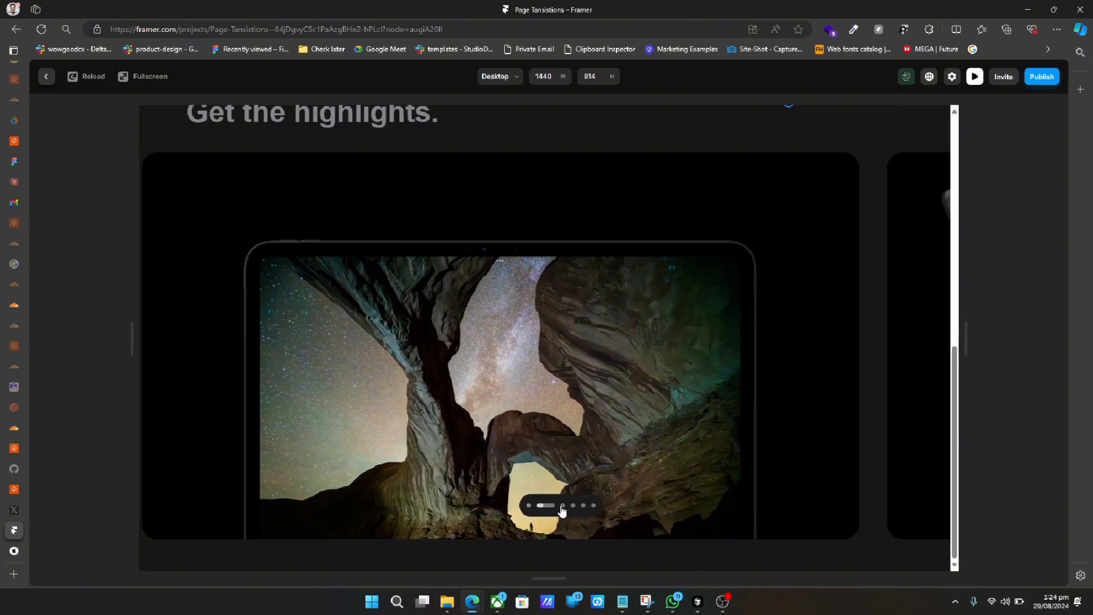
click(562, 505)
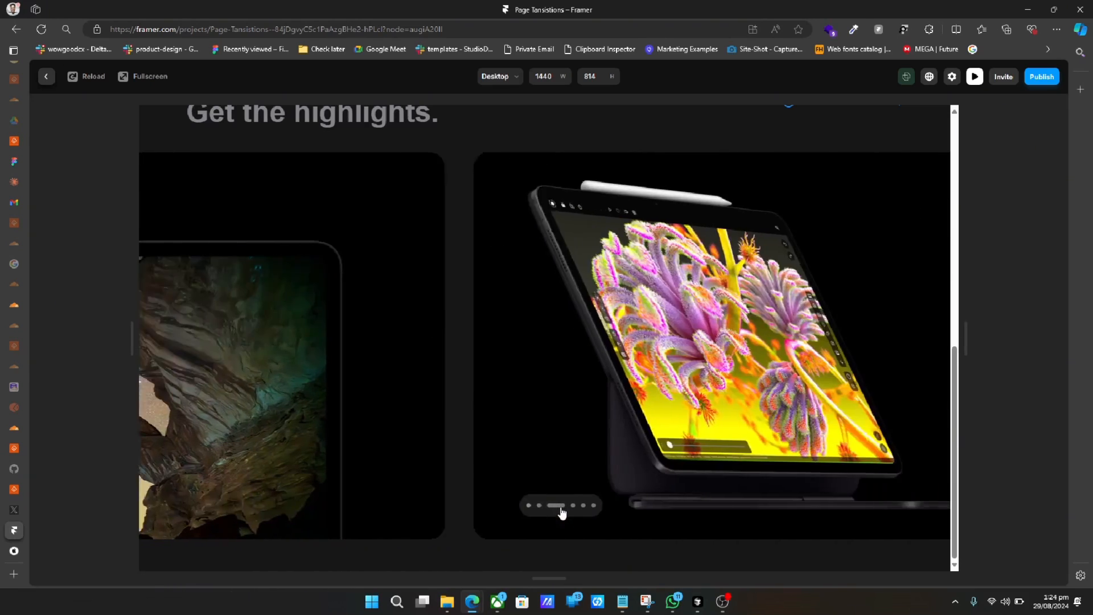
click(530, 506)
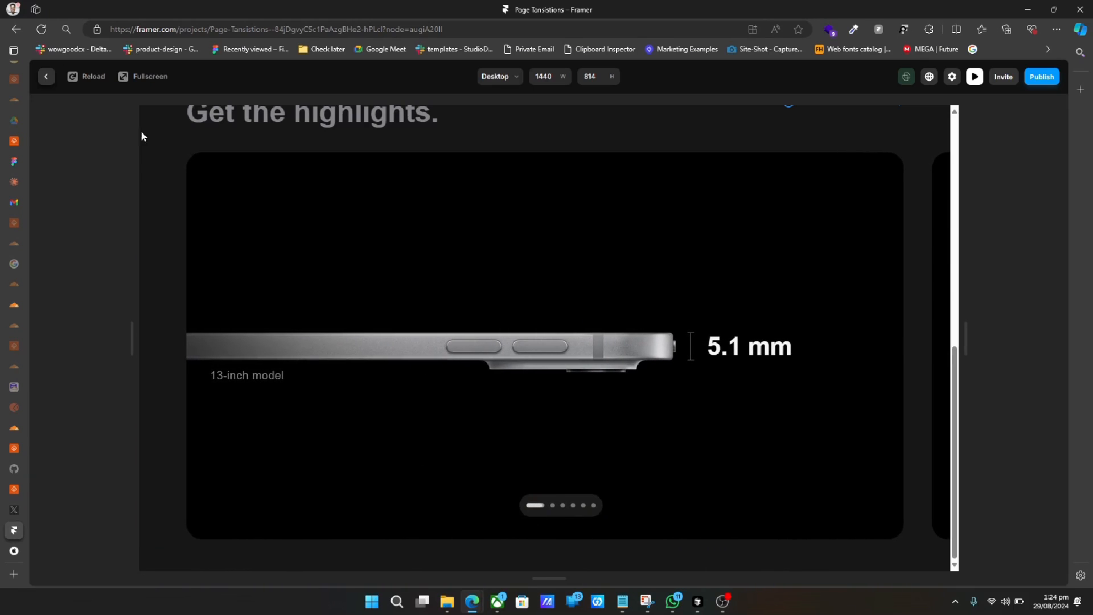
click(46, 77)
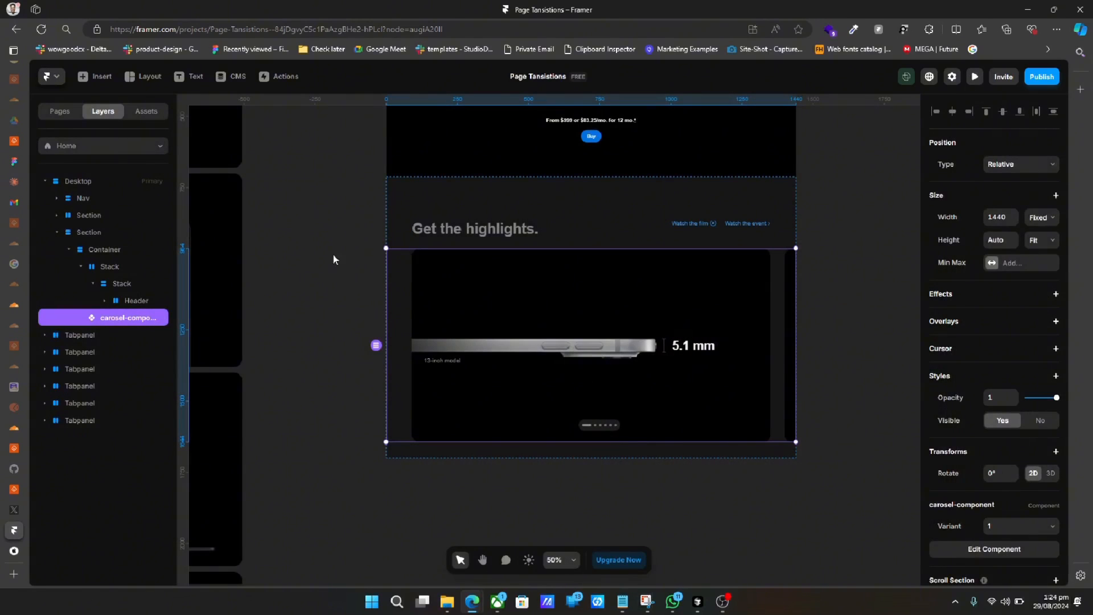
Open the /new page and select the first Tabpanel inside the carousel wrapper in the layer structure.
scroll(598, 387, left, 3)
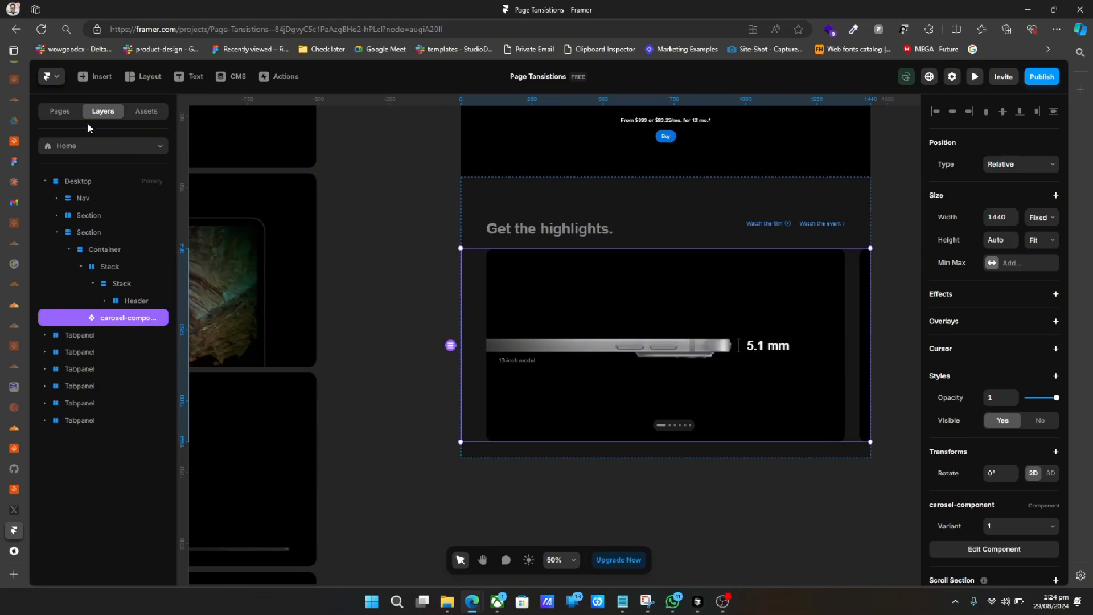
click(58, 113)
click(74, 182)
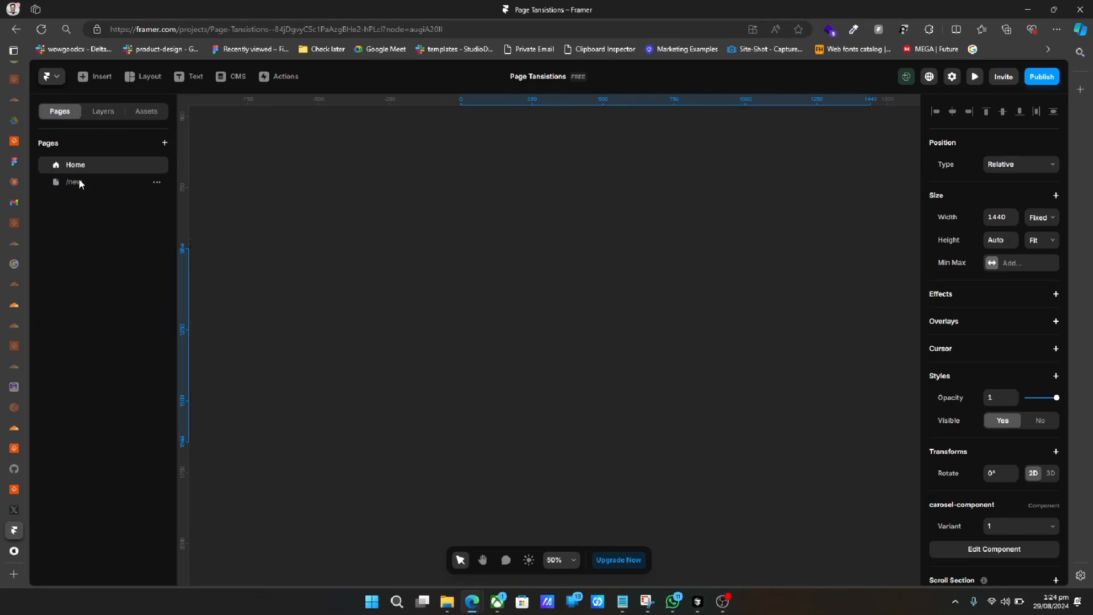
click(510, 261)
scroll(510, 262, down, 2)
click(376, 276)
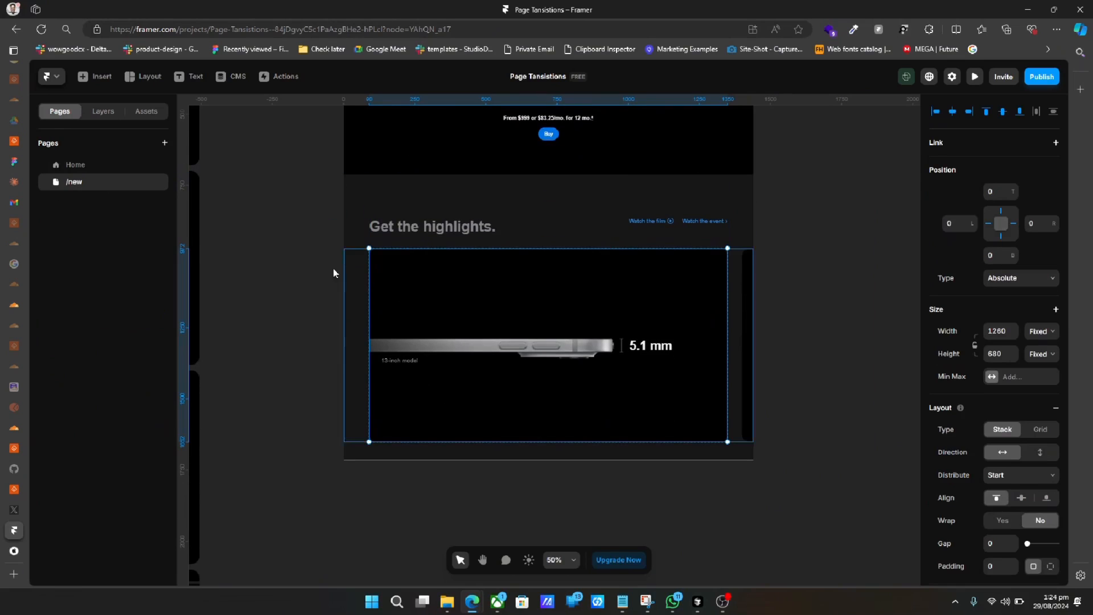
click(353, 272)
click(98, 113)
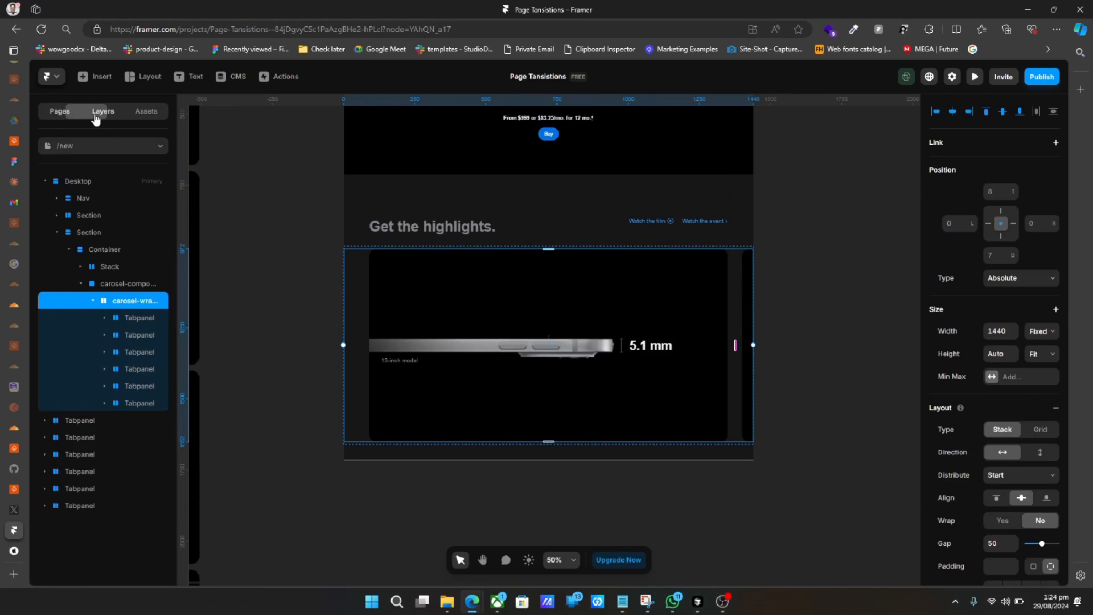
click(115, 323)
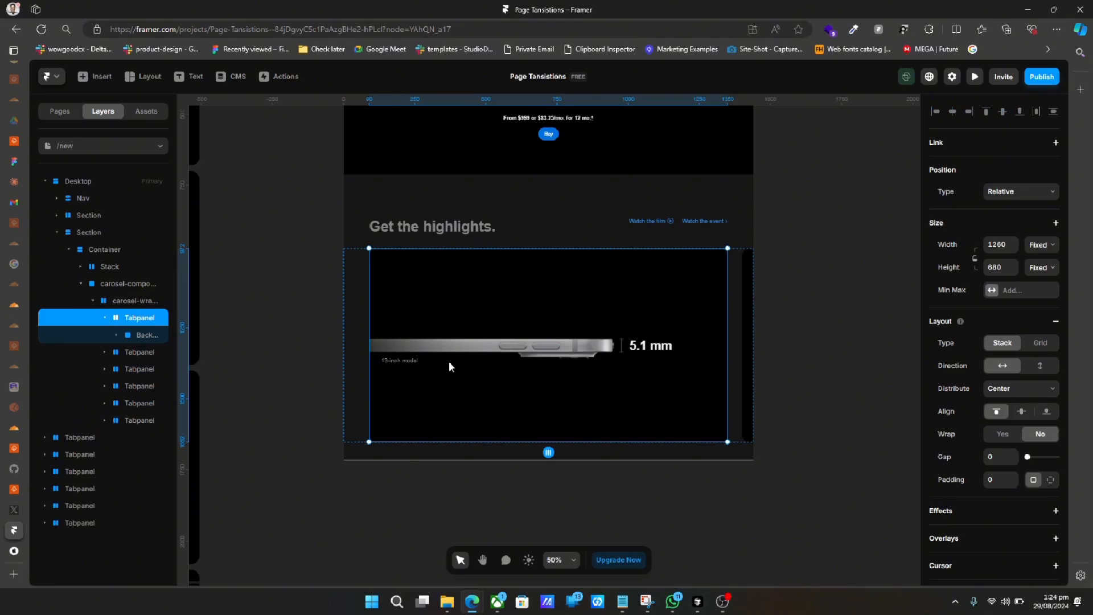
Examine the loose Tabpanel slides stacked beside the Desktop frame and compare them with the highlights carousel.
scroll(449, 361, left, 2)
scroll(332, 343, left, 5)
scroll(332, 342, up, 5)
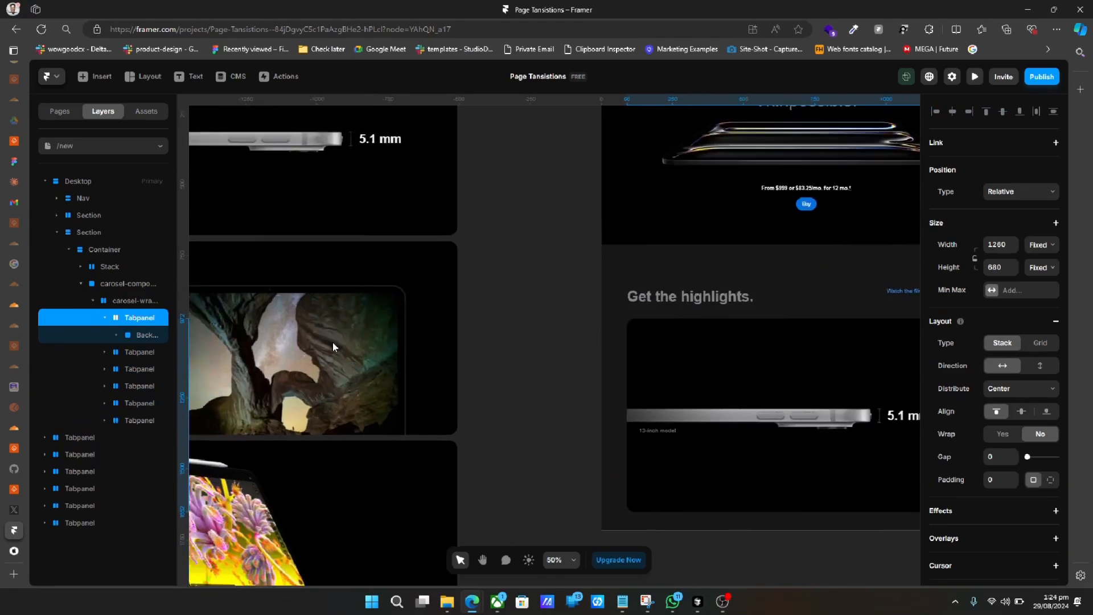
scroll(354, 292, left, 3)
scroll(354, 291, down, 2)
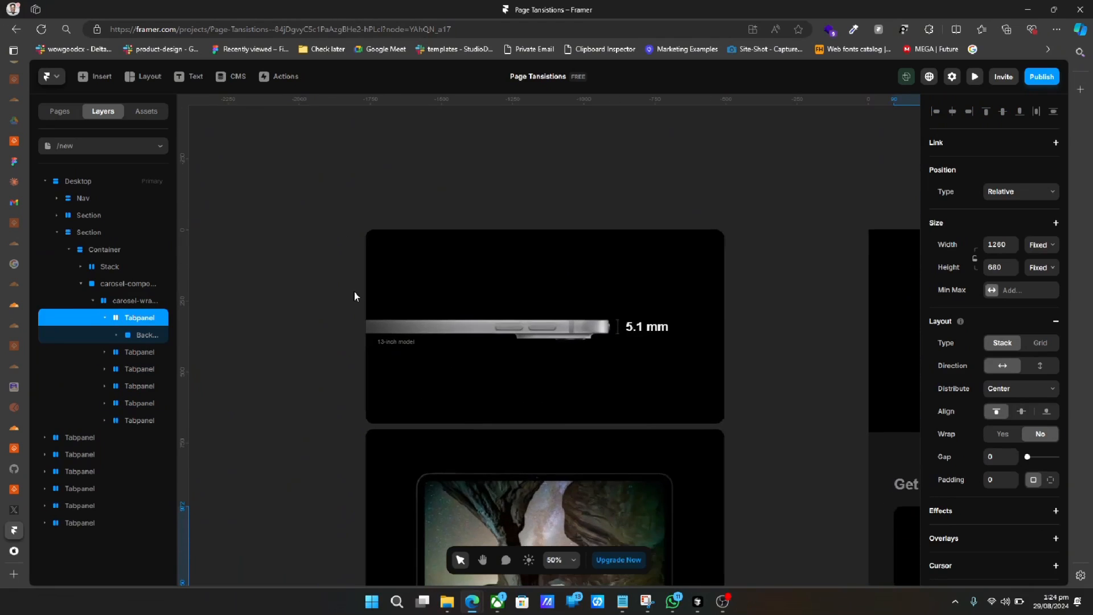
scroll(421, 296, down, 5)
scroll(422, 302, down, 5)
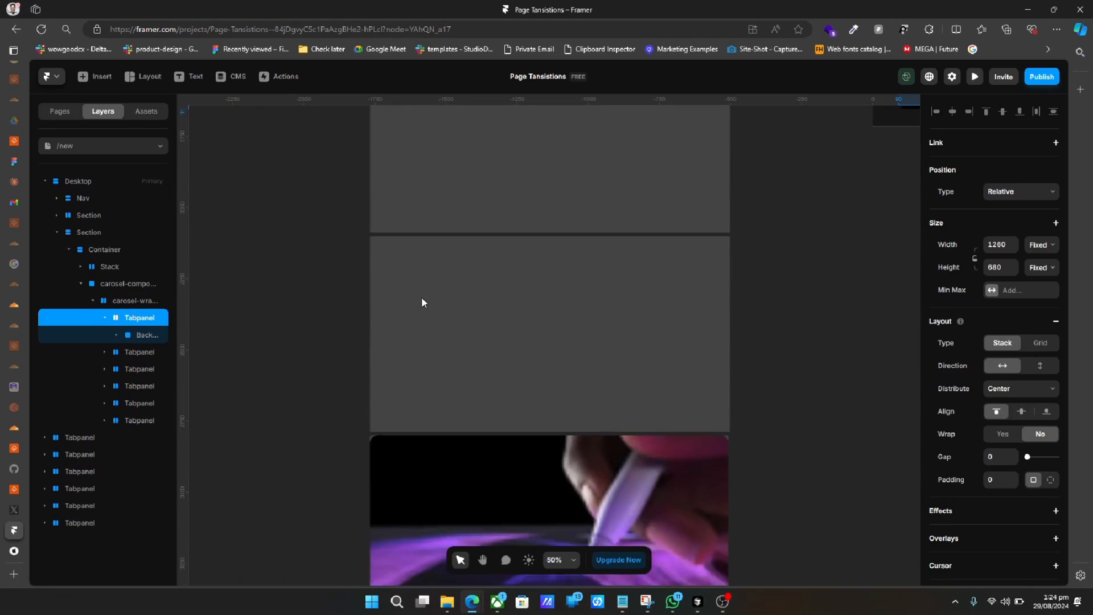
scroll(422, 301, right, 6)
scroll(422, 302, down, 3)
scroll(421, 296, up, 8)
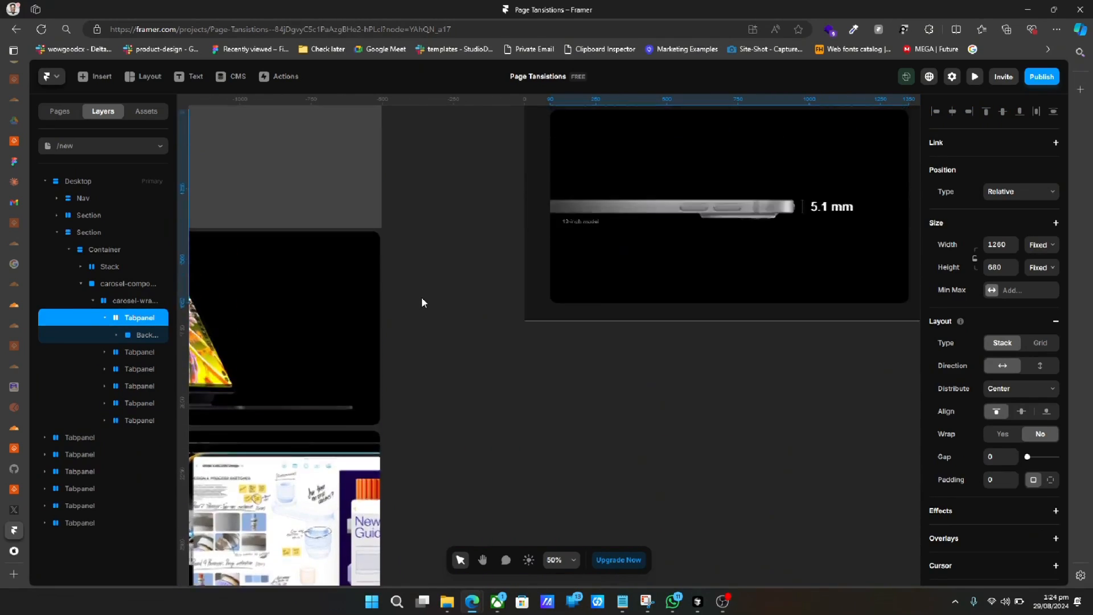
scroll(671, 254, right, 2)
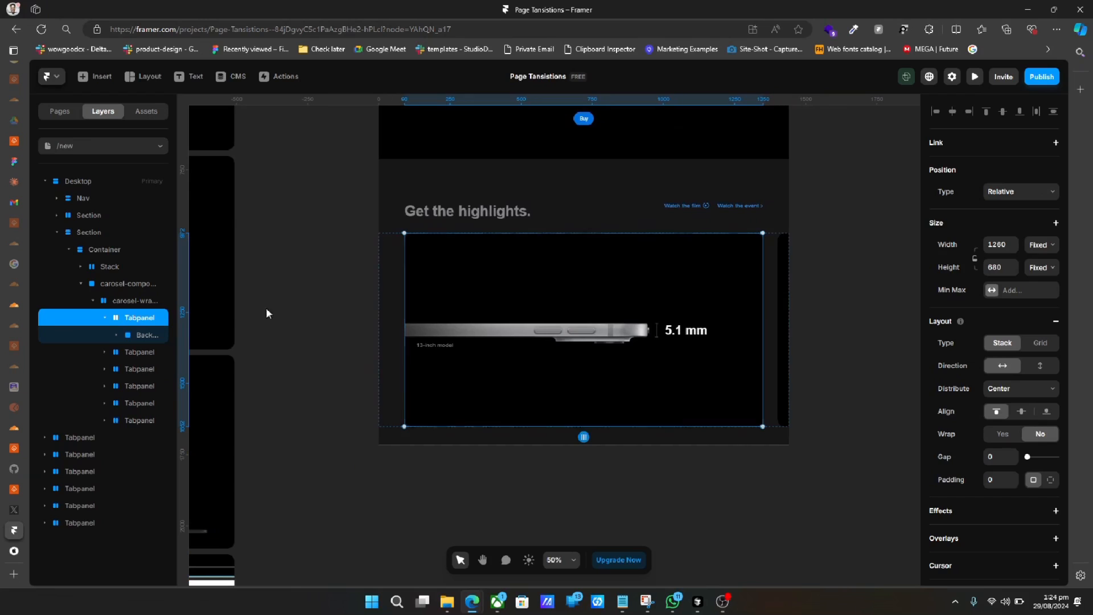
Delete all the Tabpanels inside carosel-wrapper, leaving the wrapper itself in place and selected.
shift+click(130, 415)
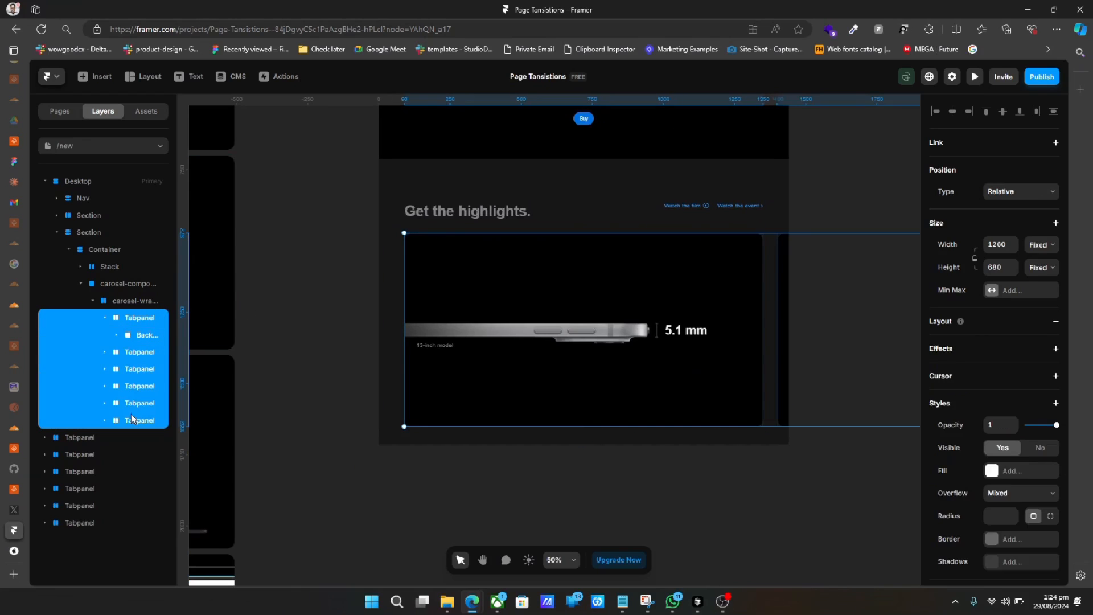
key(Delete)
click(128, 300)
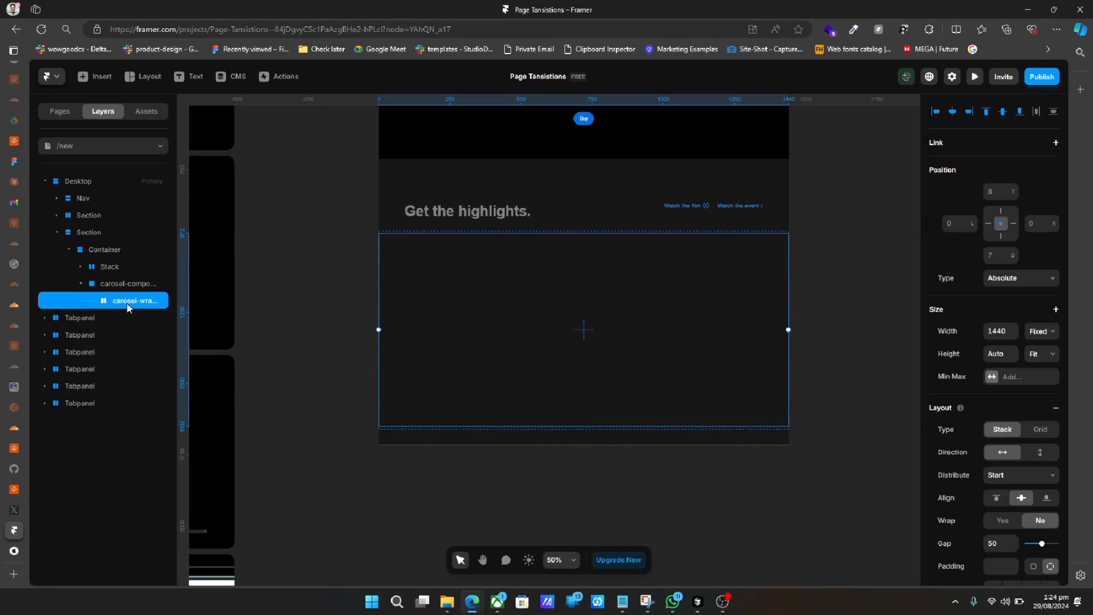
Set carosel-component's width to Fill and its height to Fit.
click(101, 283)
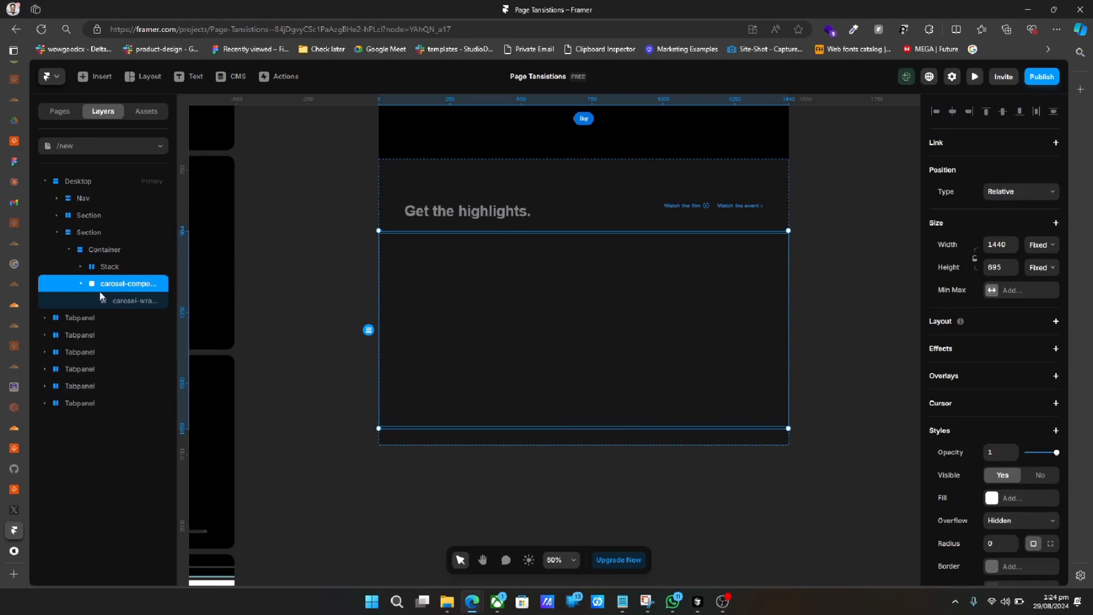
double_click(112, 285)
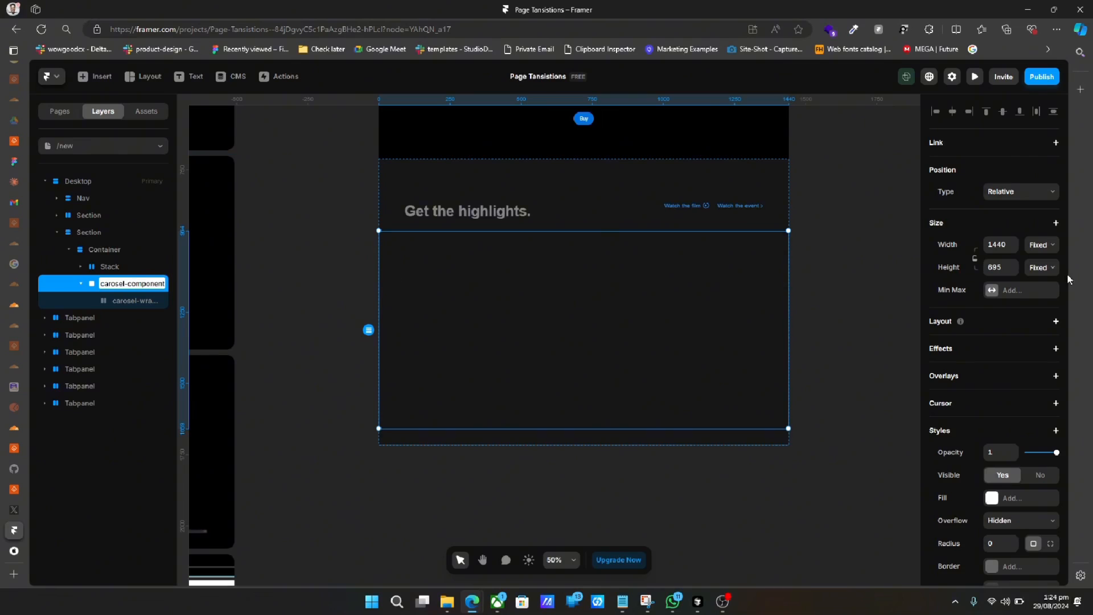
click(1043, 252)
click(1036, 291)
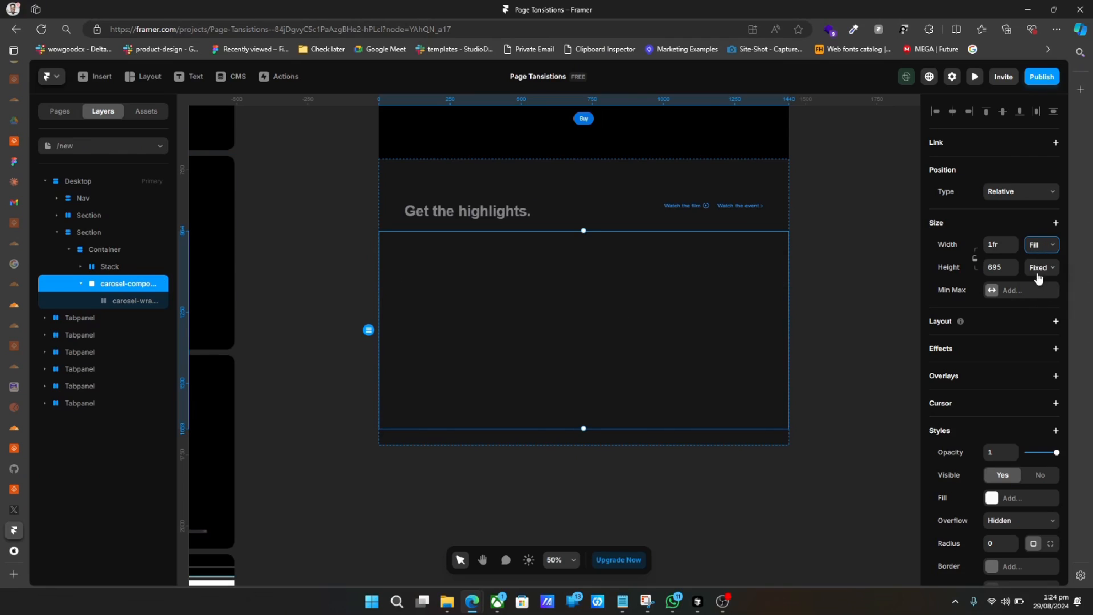
click(1046, 327)
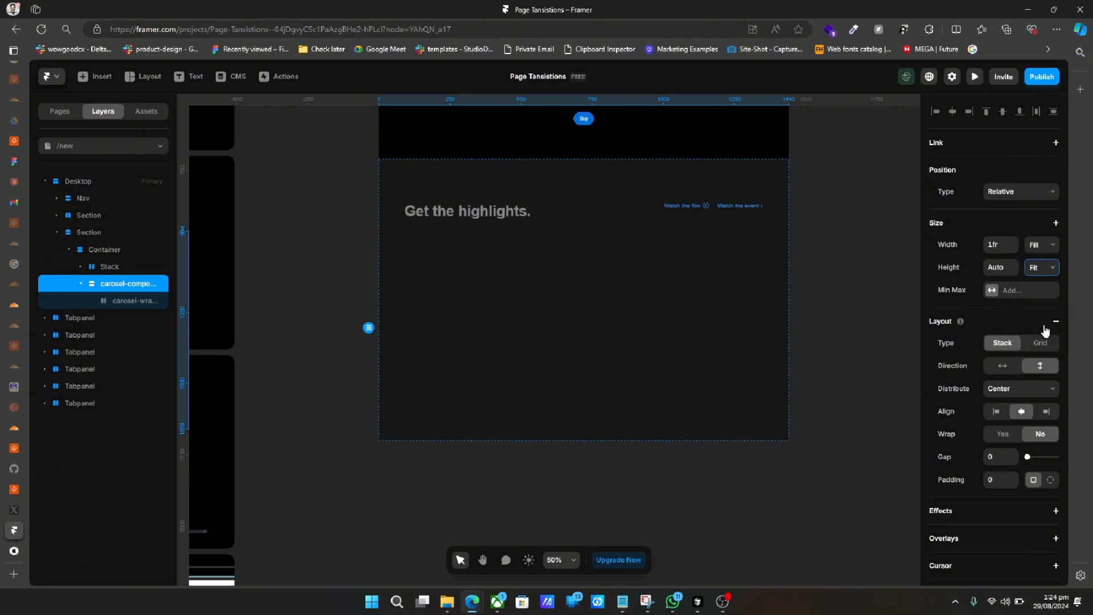
Give carosel-wrapper a Fill width and a vertical stack direction, keeping its layer name.
click(128, 300)
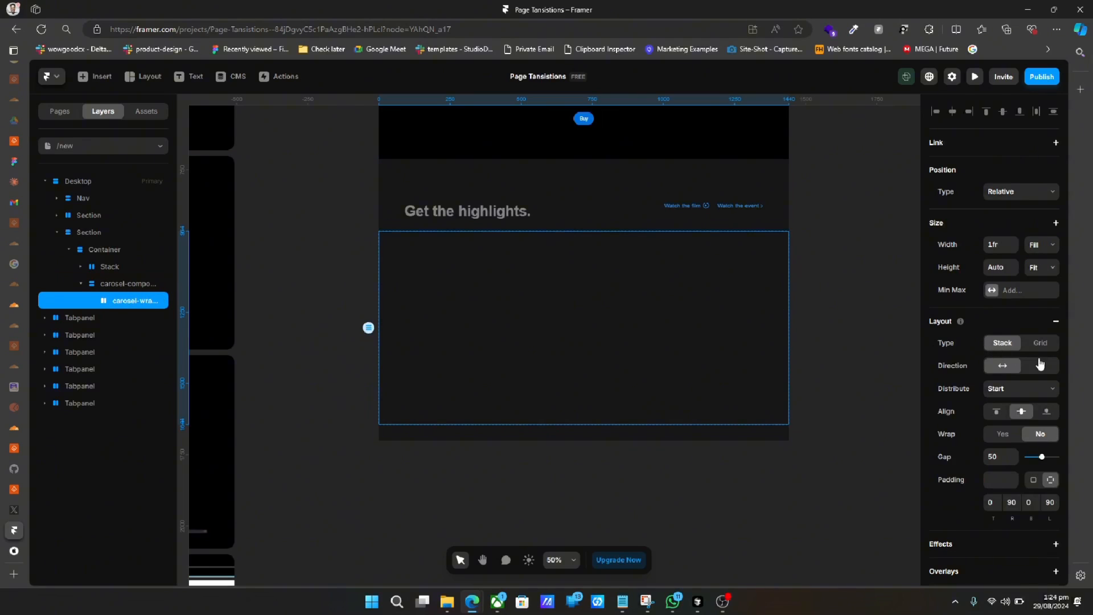
click(1039, 364)
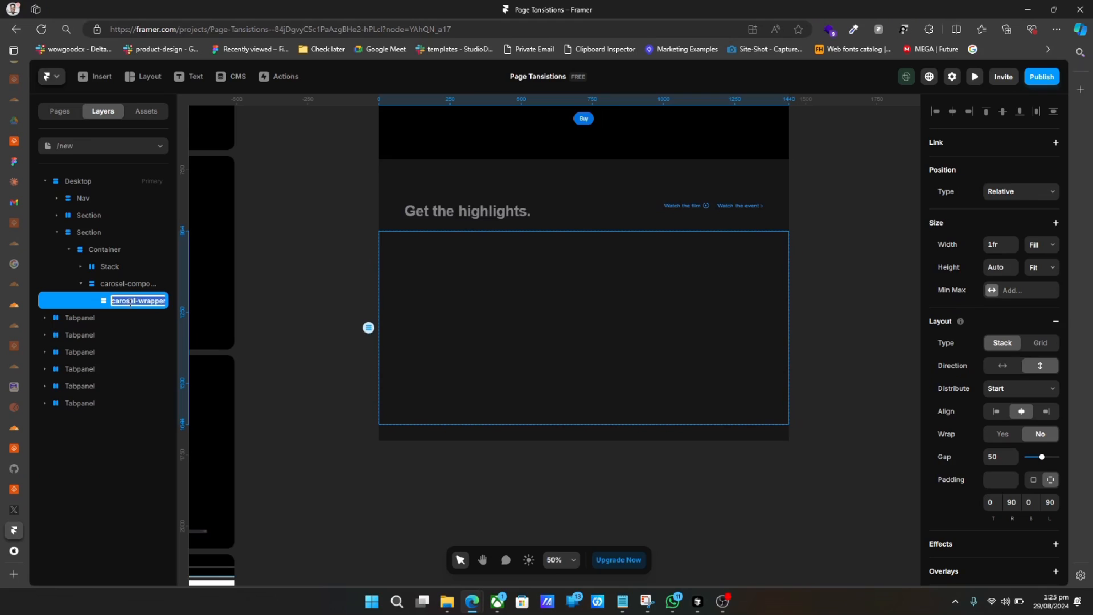
click(243, 355)
Copy the loose 5.1 mm Tabpanel slide into carosel-wrapper as its first slide and select the wrapper.
scroll(243, 355, left, 10)
scroll(242, 355, up, 8)
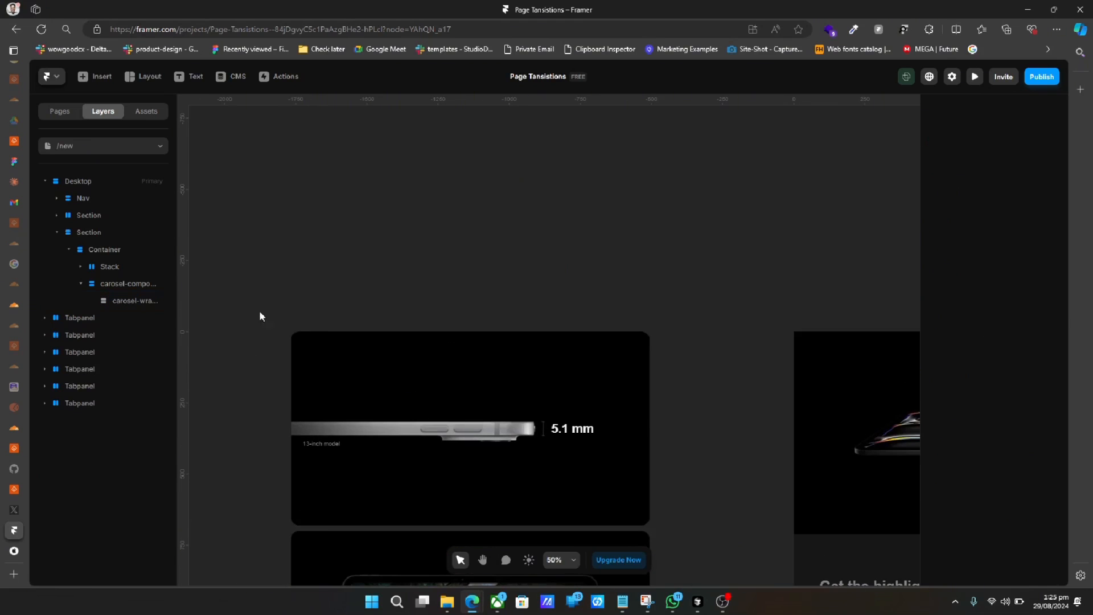
click(347, 335)
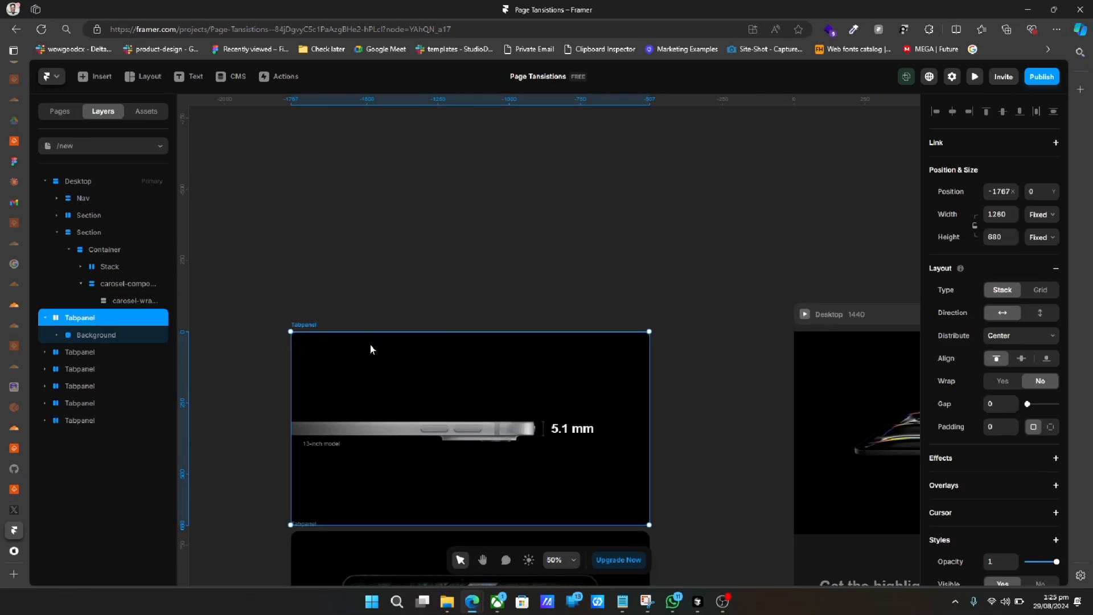
scroll(370, 349, down, 5)
scroll(370, 349, right, 1)
scroll(370, 344, right, 6)
scroll(370, 343, down, 4)
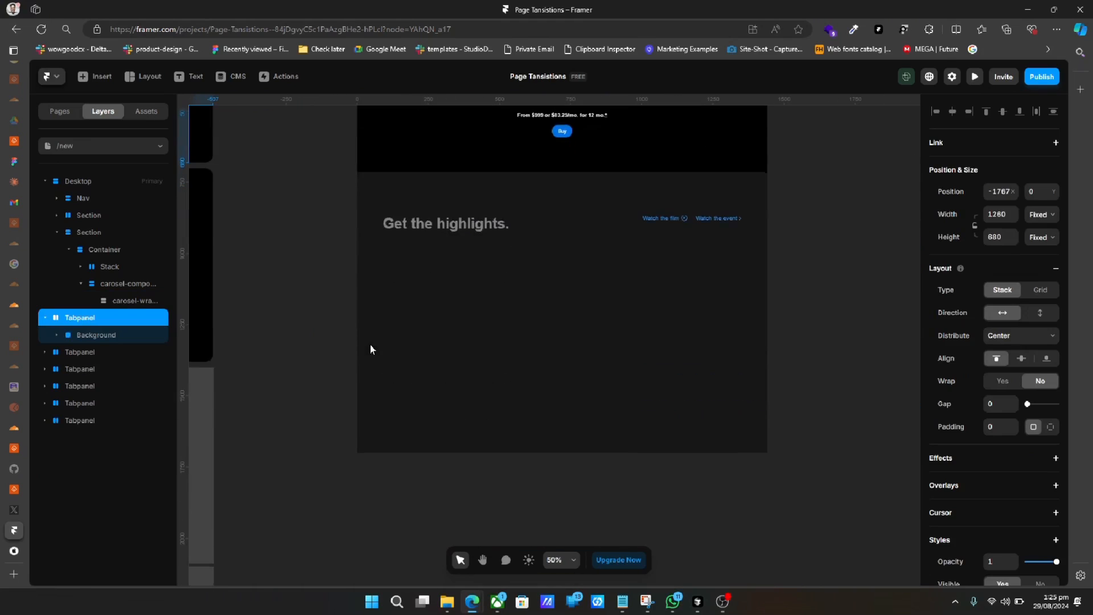
click(473, 338)
key(ctrl+v)
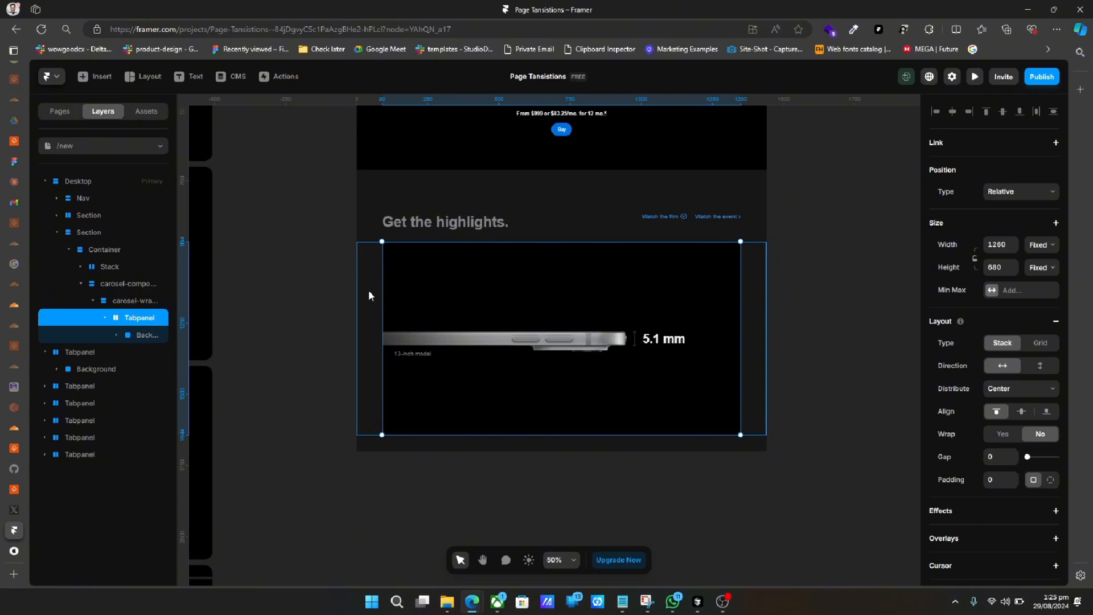
click(367, 289)
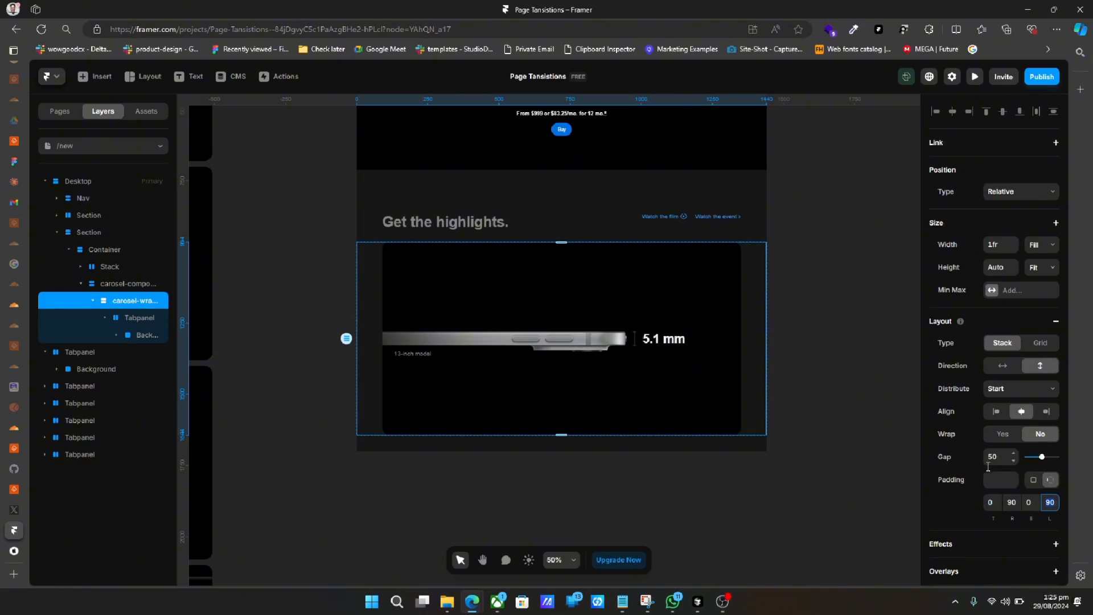
Copy the loose Tabpanel with the rock arch tablet image into carosel-wrapper as the second slide.
scroll(745, 435, left, 10)
scroll(745, 435, up, 5)
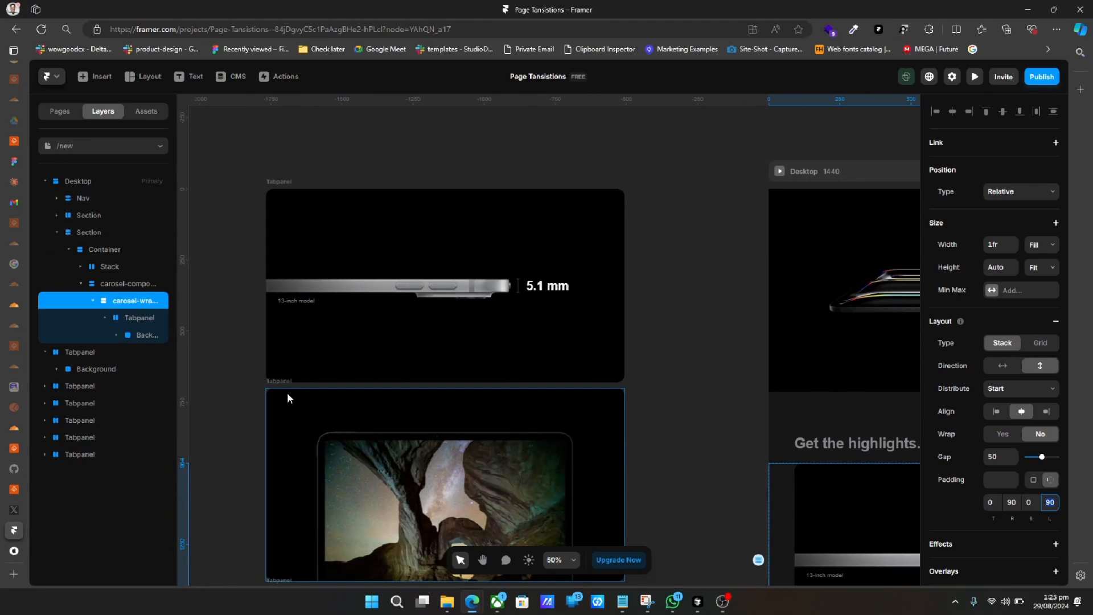
click(282, 386)
scroll(483, 442, right, 10)
scroll(483, 442, down, 3)
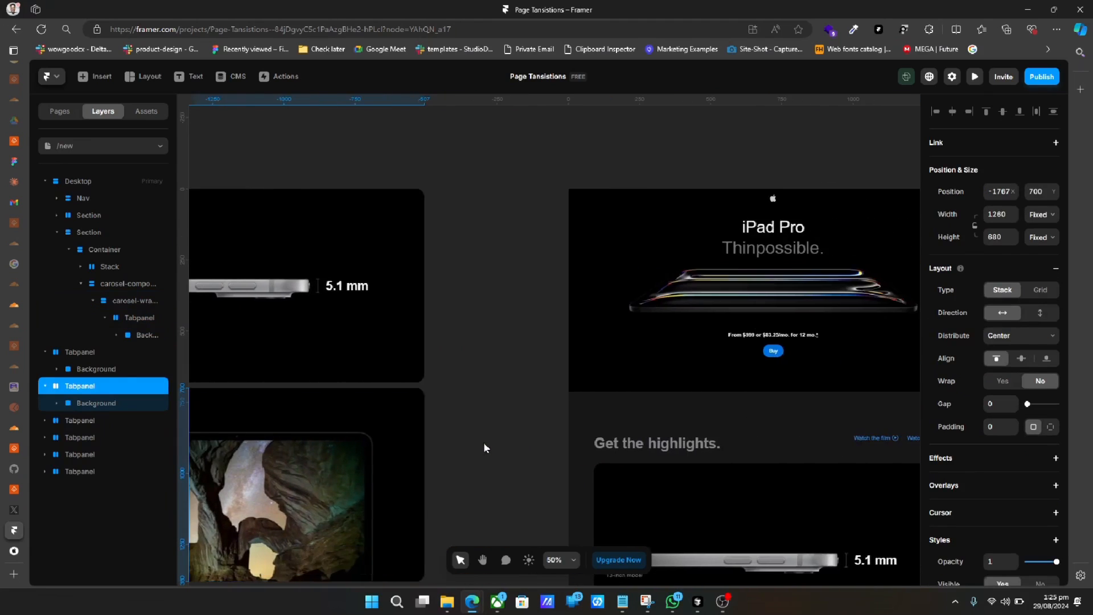
click(746, 473)
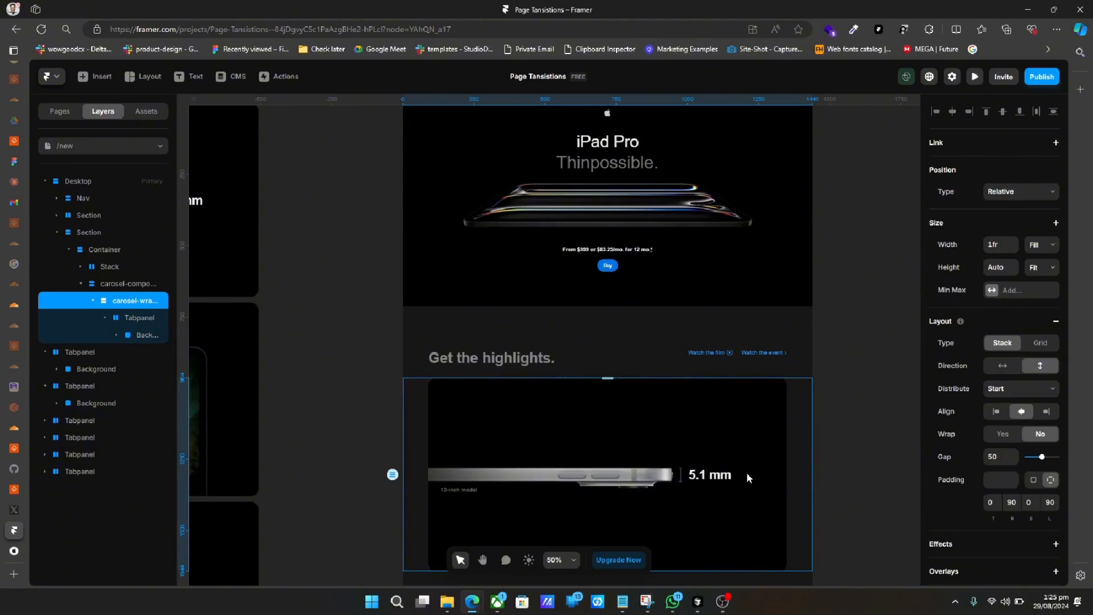
key(ctrl+v)
scroll(746, 472, up, 6)
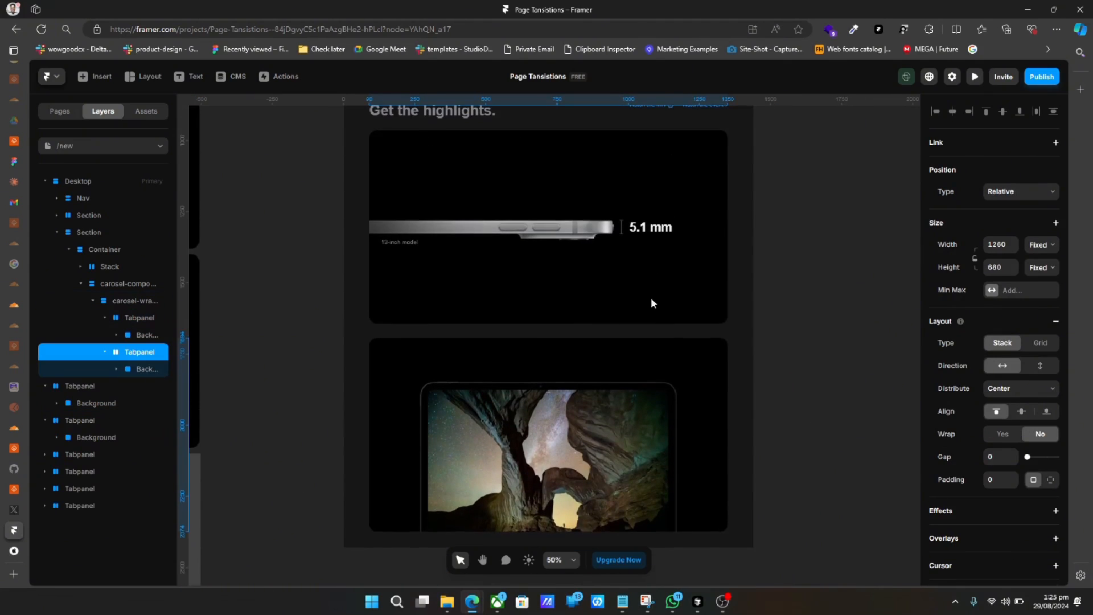
Copy the loose Tabpanel showing the tilted tablet with colourful flowers into carosel-wrapper as the third slide.
scroll(274, 365, left, 10)
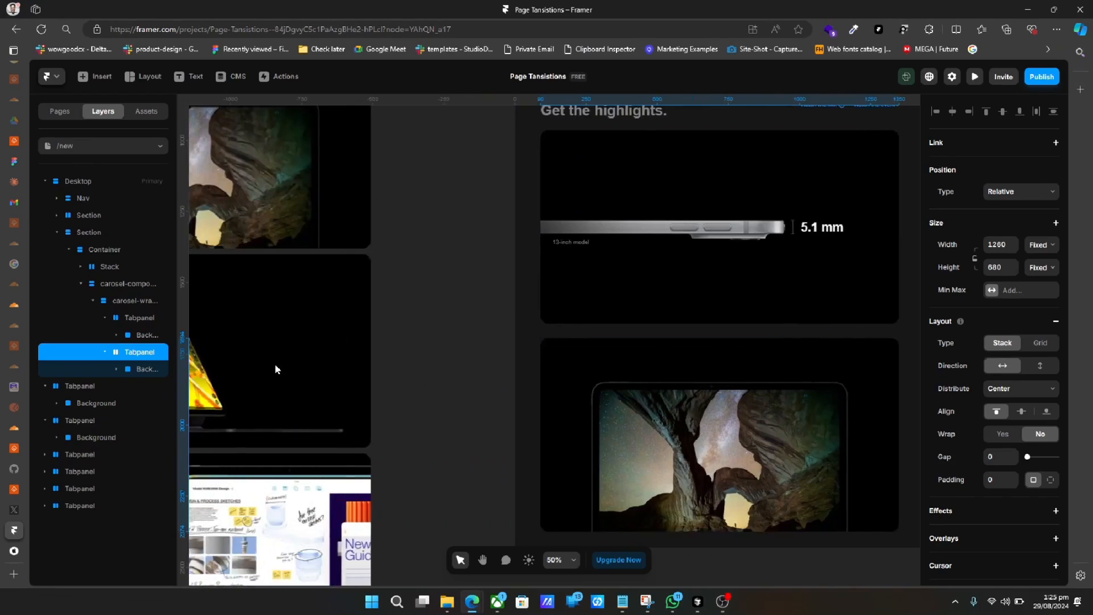
click(270, 302)
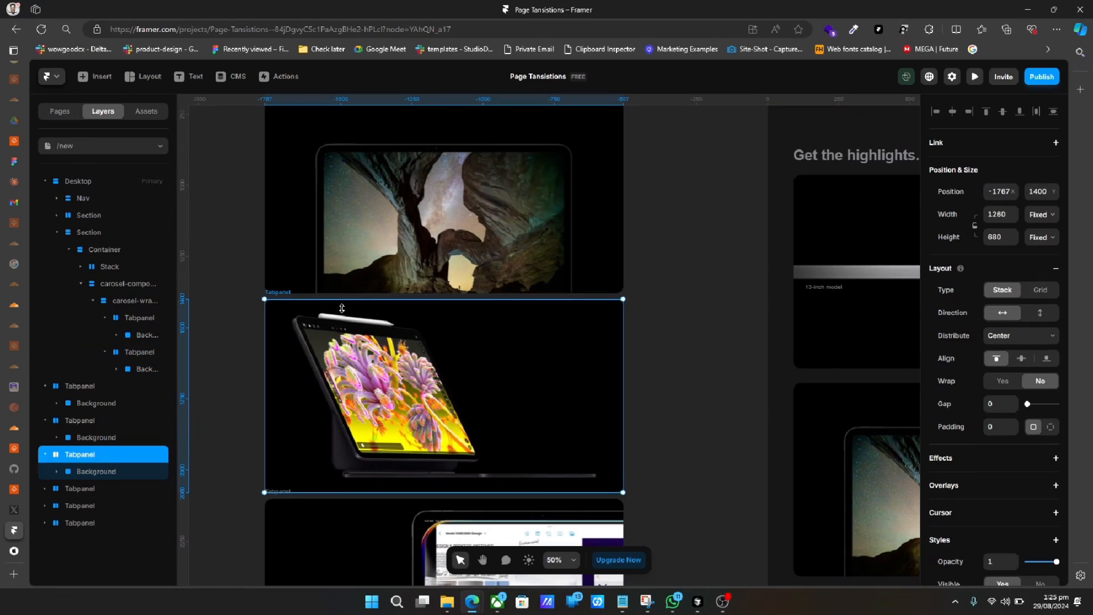
scroll(379, 326, right, 8)
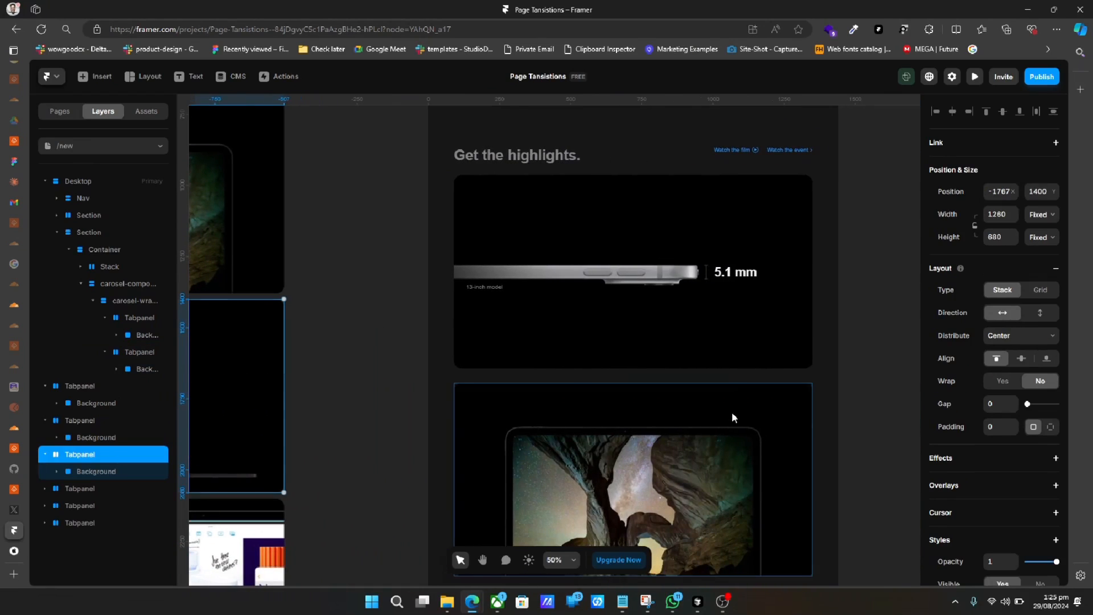
click(731, 378)
key(ctrl+v)
scroll(730, 378, down, 4)
scroll(732, 381, up, 8)
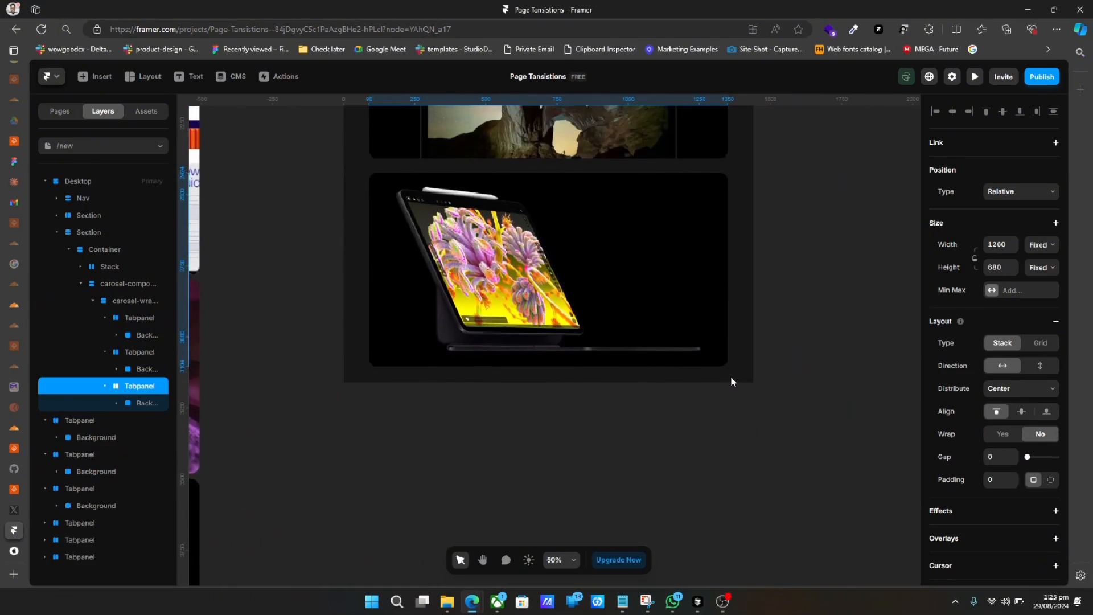
Copy the loose Tabpanel with the design sketches screen into carosel-wrapper as the fourth slide.
scroll(732, 382, left, 10)
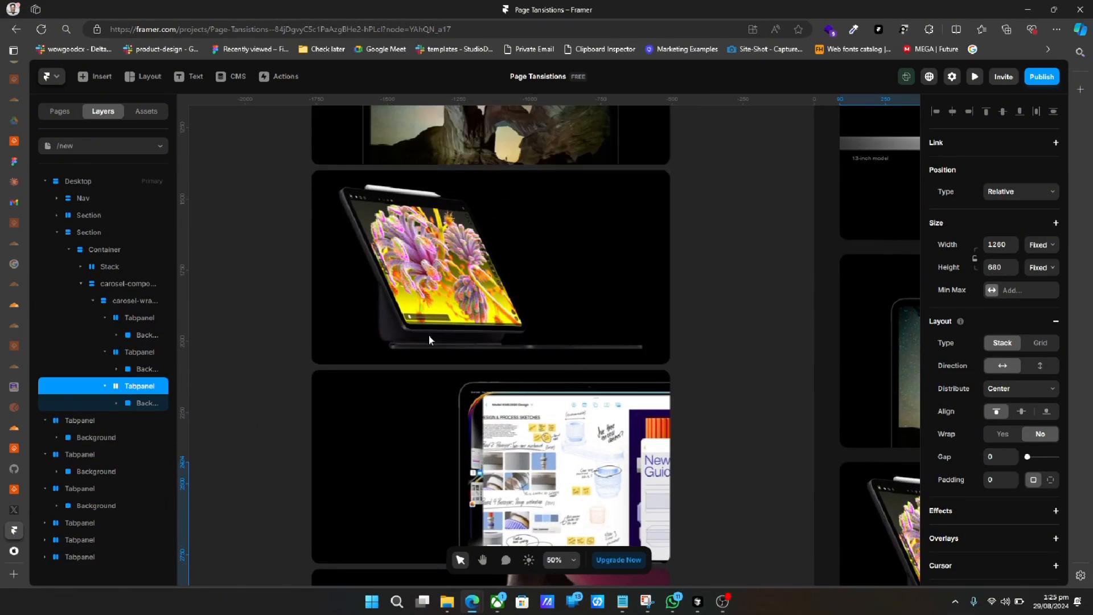
click(329, 360)
click(293, 369)
click(314, 373)
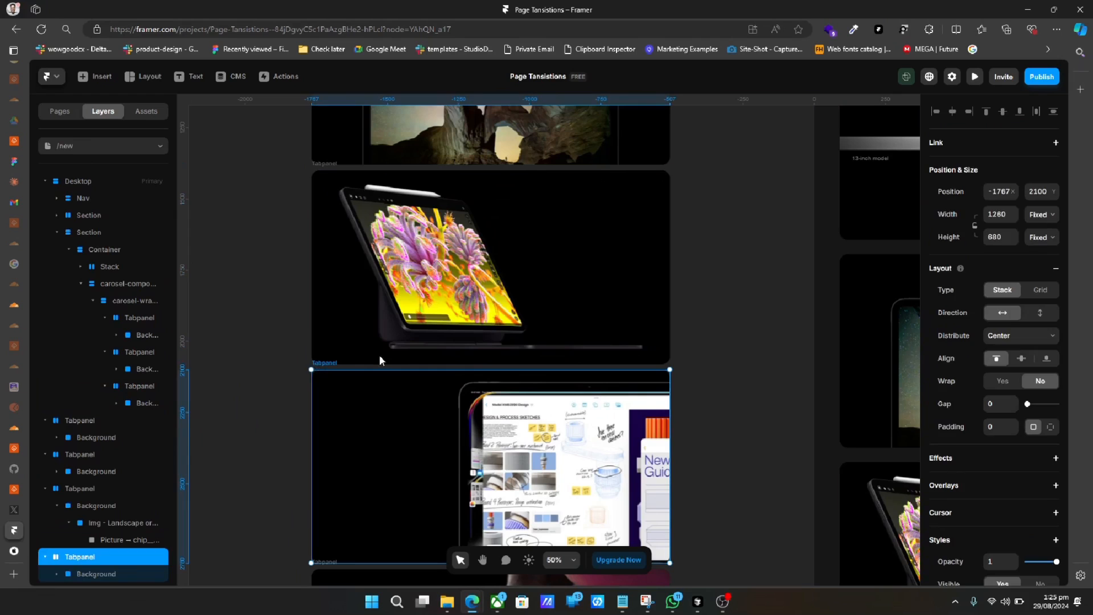
scroll(596, 468, right, 5)
click(613, 455)
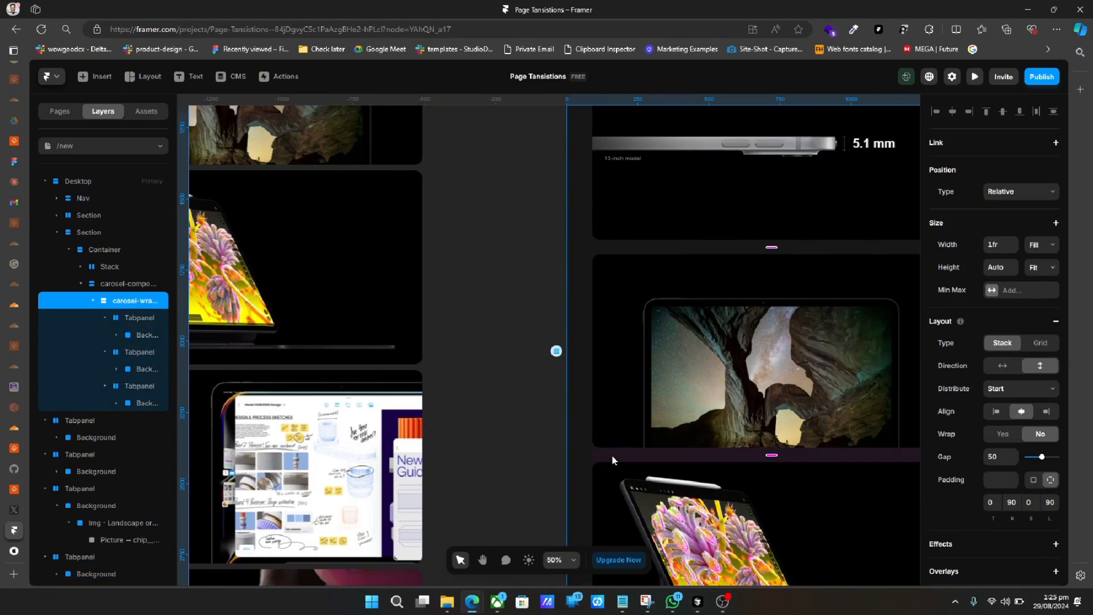
click(612, 456)
scroll(612, 455, down, 10)
scroll(612, 455, right, 4)
scroll(612, 456, up, 7)
Copy the loose Tabpanel showing the hand with the purple-lit stylus into carosel-wrapper as the fifth slide.
scroll(612, 455, left, 8)
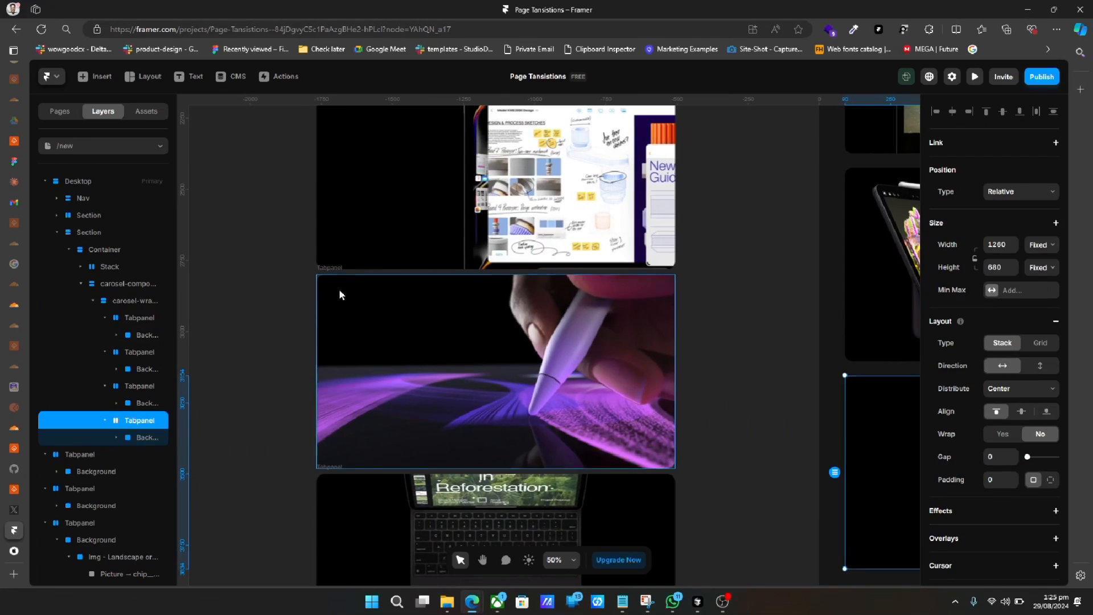
click(330, 268)
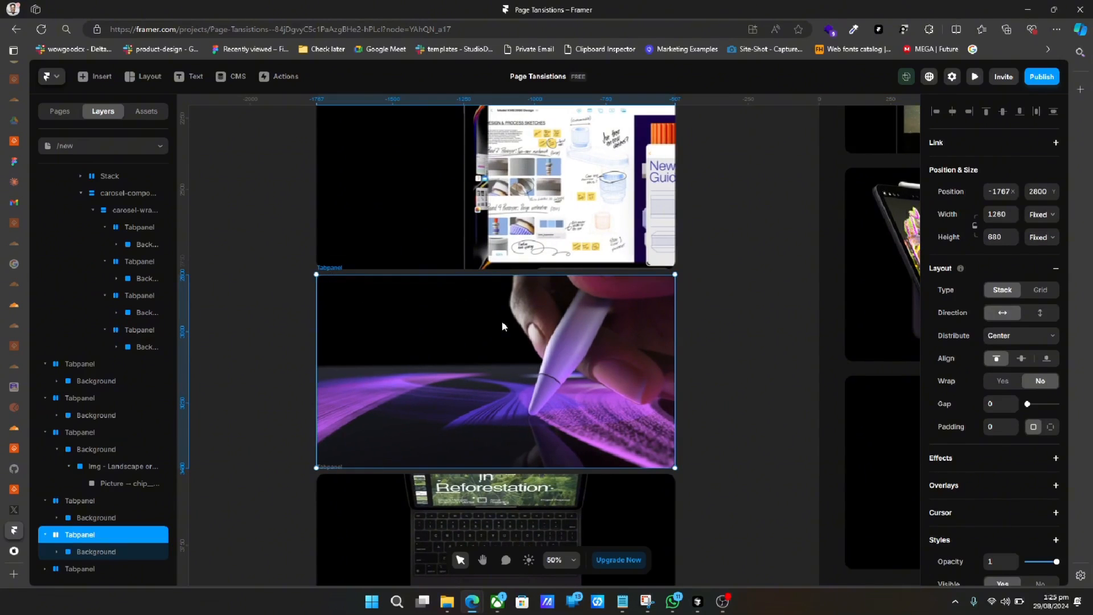
scroll(495, 325, right, 5)
click(652, 378)
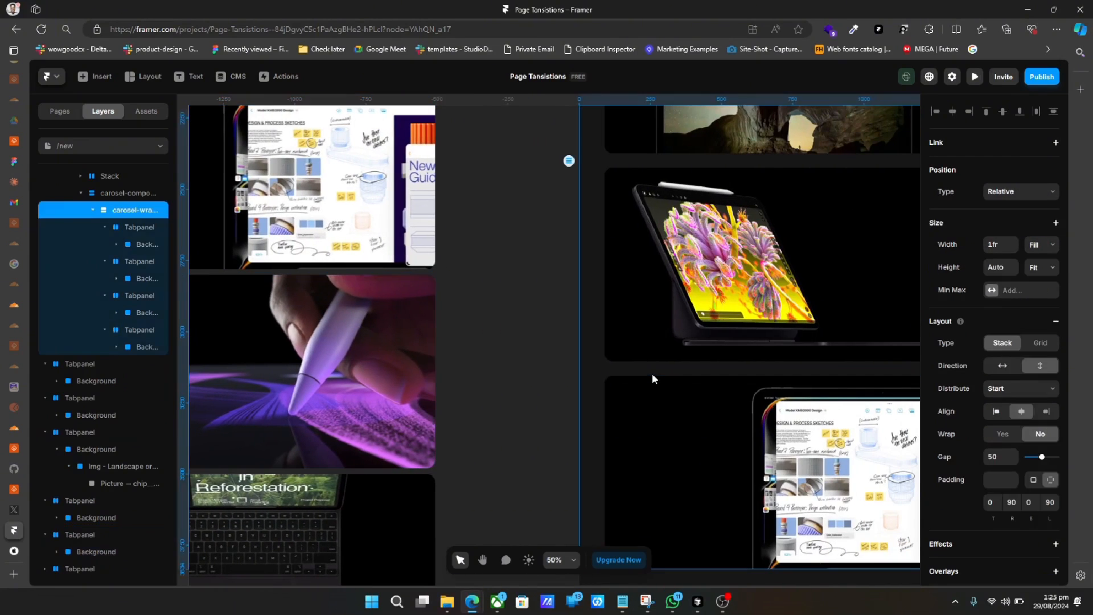
click(652, 377)
scroll(652, 378, right, 3)
scroll(652, 378, down, 6)
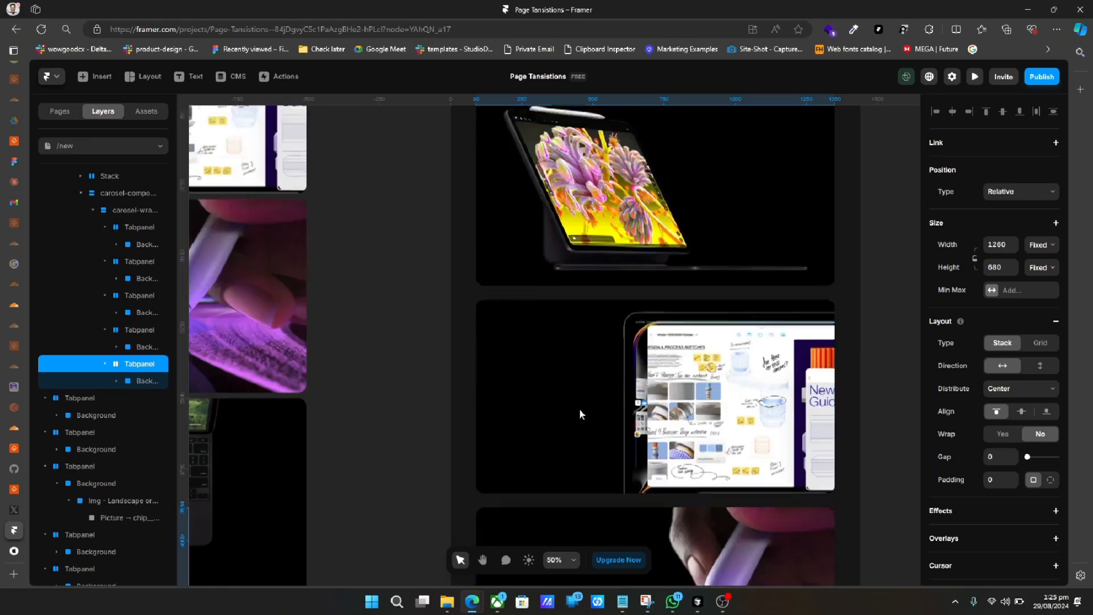
Set the carosel-wrapper stack's direction to horizontal.
scroll(579, 408, up, 3)
scroll(579, 408, up, 10)
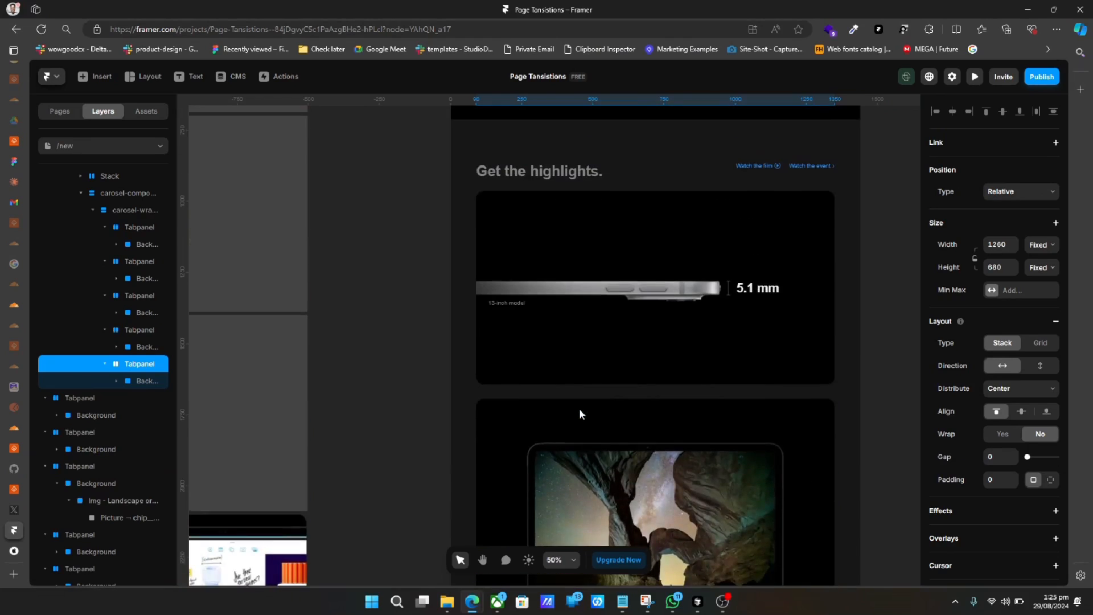
click(537, 481)
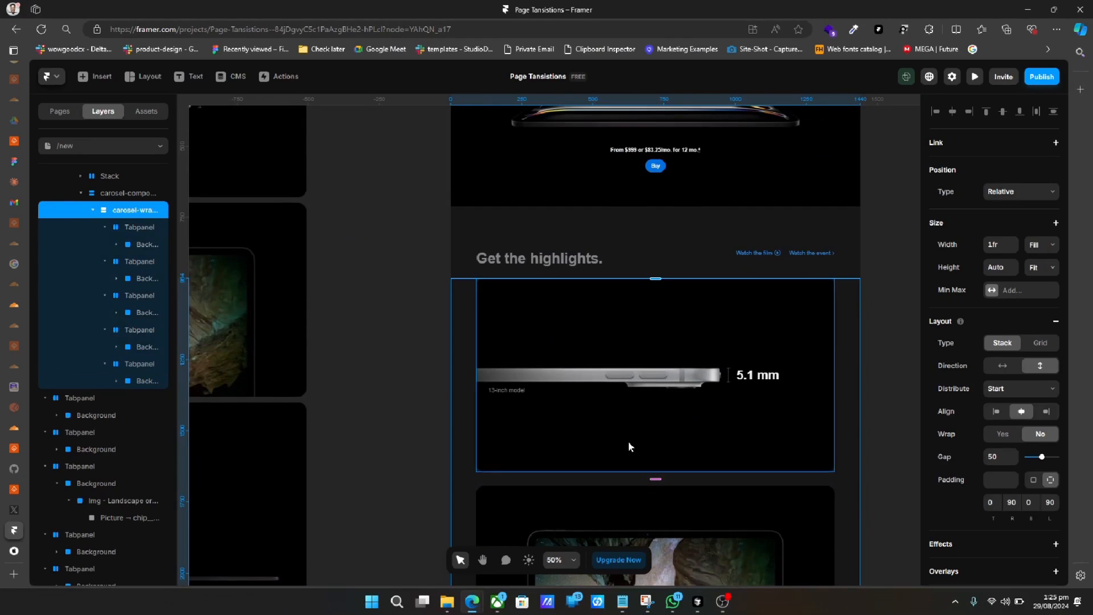
click(1006, 367)
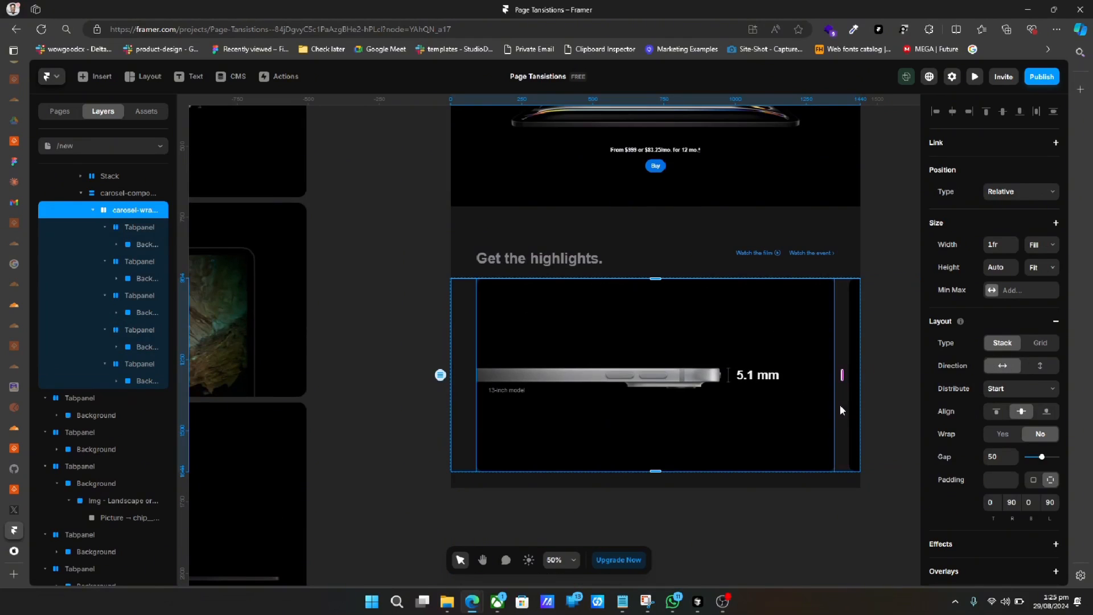
Set the carosel-wrapper's overflow to Scroll.
scroll(955, 487, down, 5)
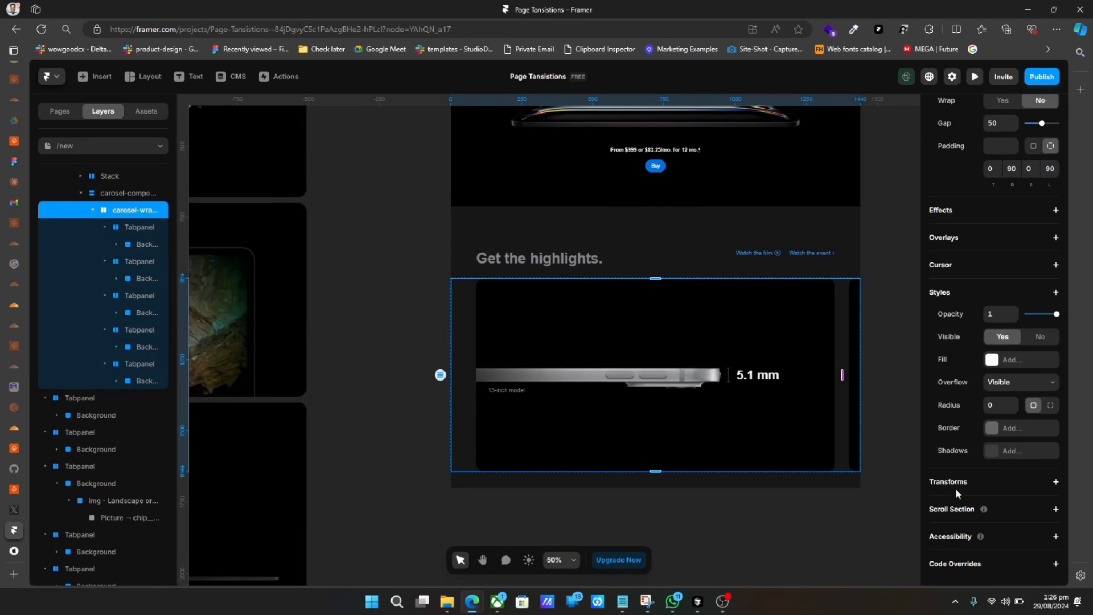
click(1002, 382)
click(997, 427)
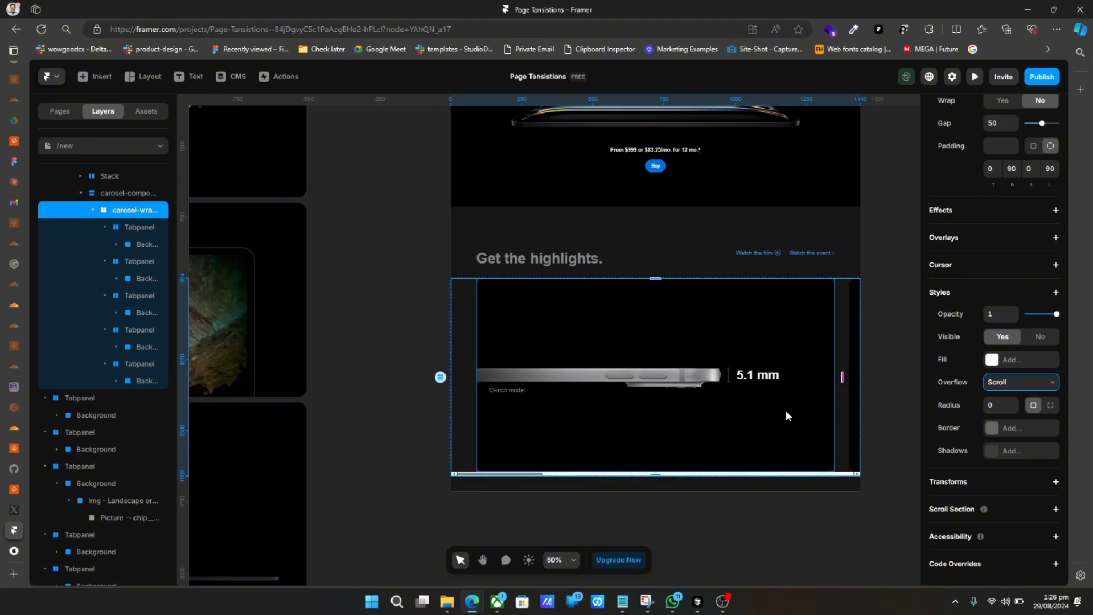
scroll(786, 410, right, 3)
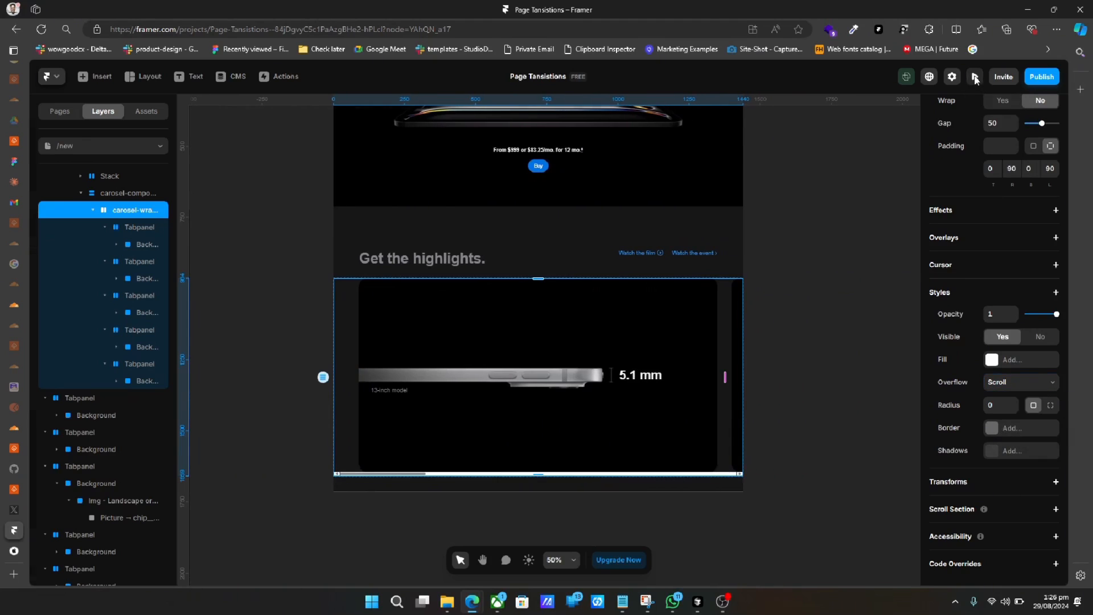
Preview the page and scroll sideways through the highlights carousel to its last slide and back to the first.
click(975, 79)
scroll(793, 373, down, 10)
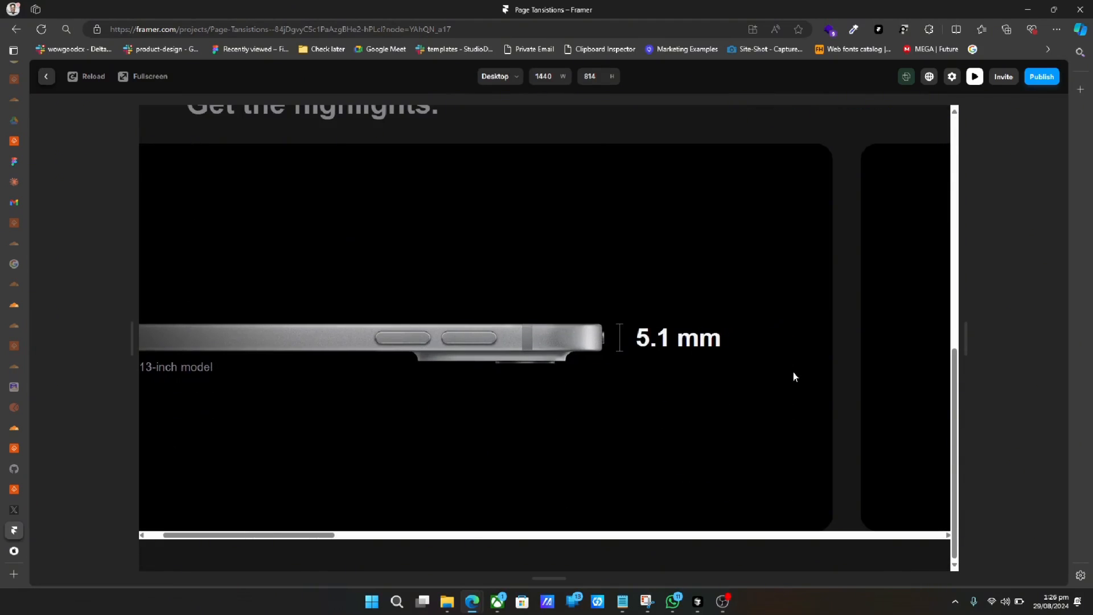
scroll(793, 376, right, 15)
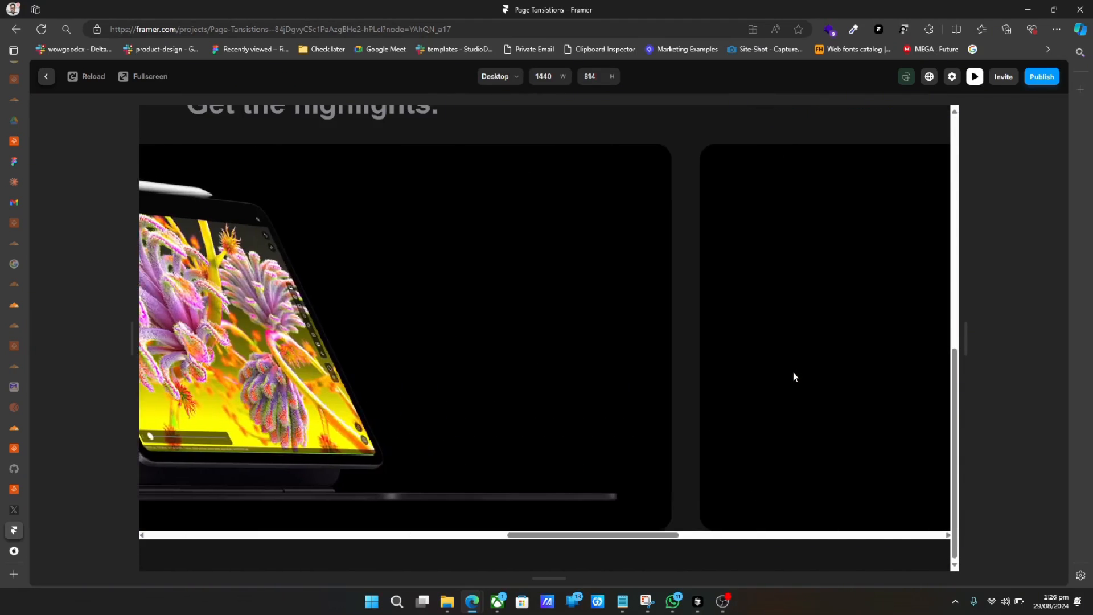
scroll(793, 375, right, 10)
scroll(793, 371, left, 15)
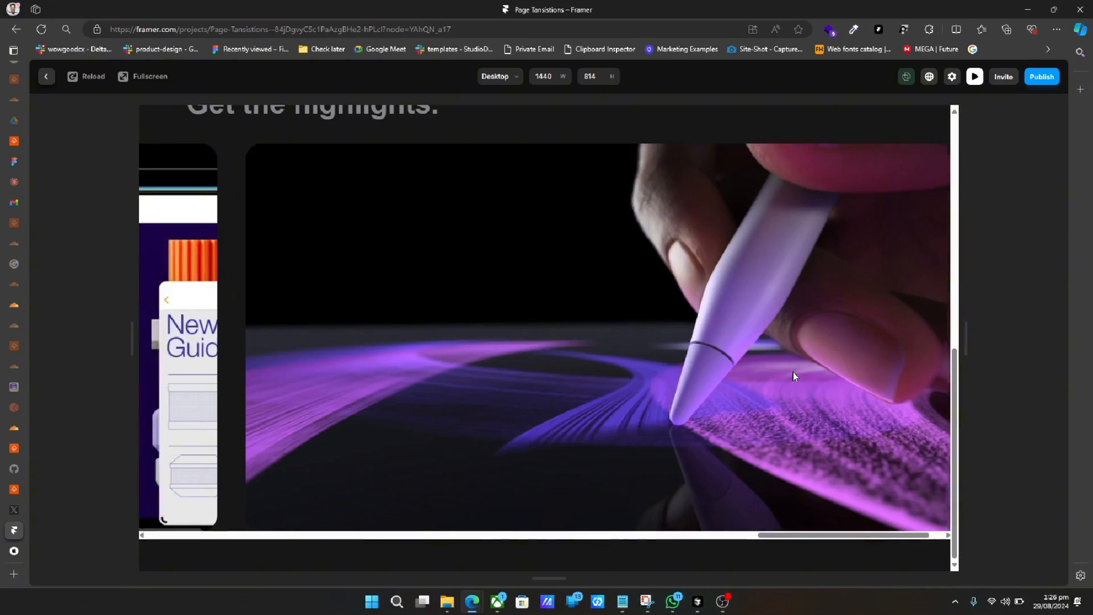
scroll(479, 317, left, 5)
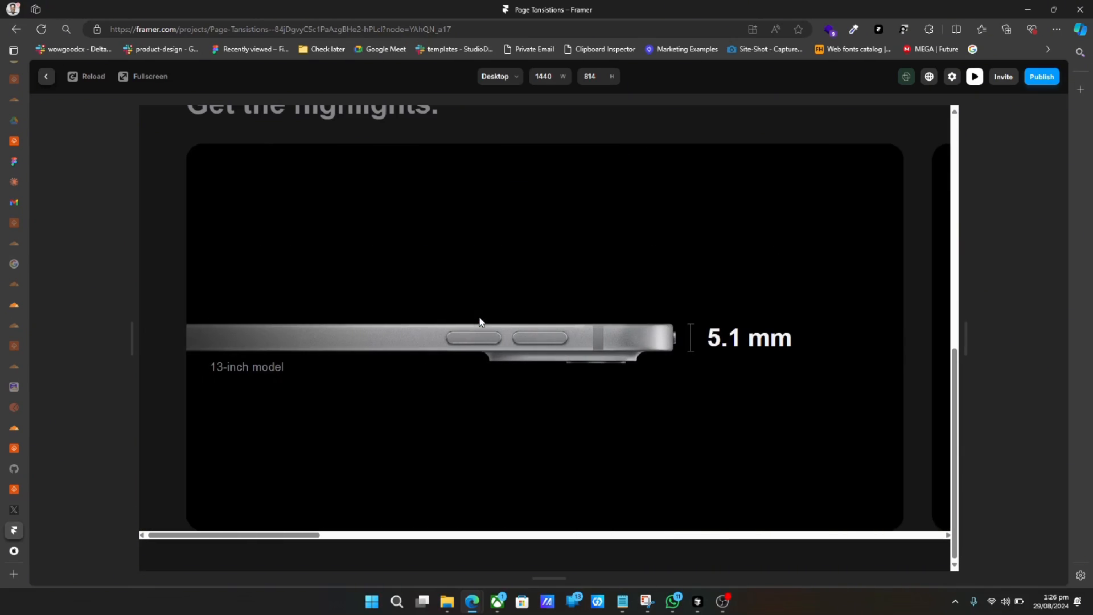
Close the preview and set the carosel-wrapper's overflow to Hidden.
click(46, 76)
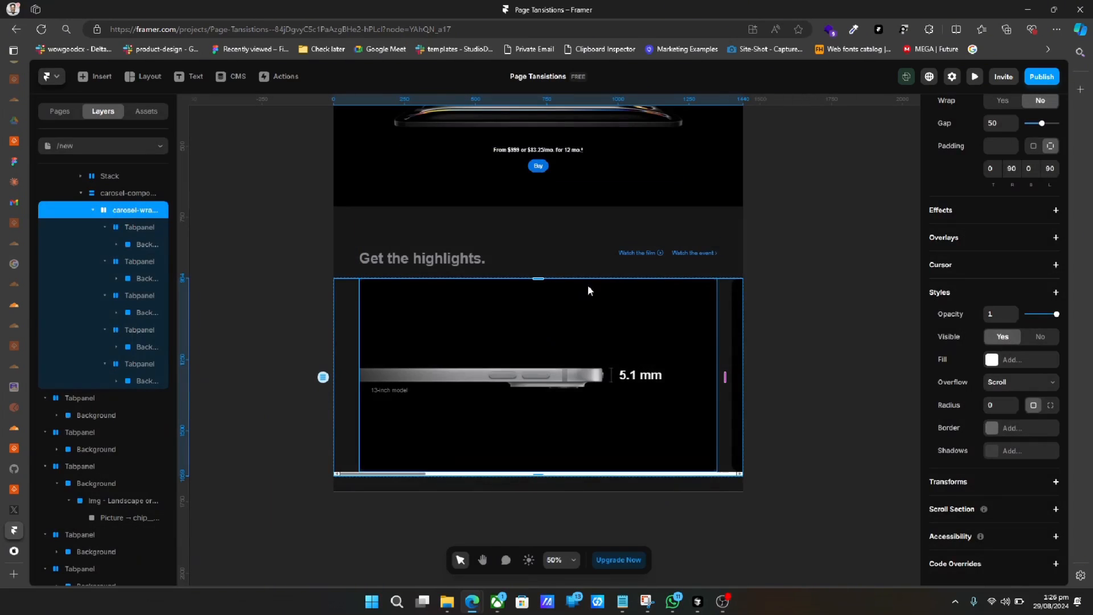
click(1009, 387)
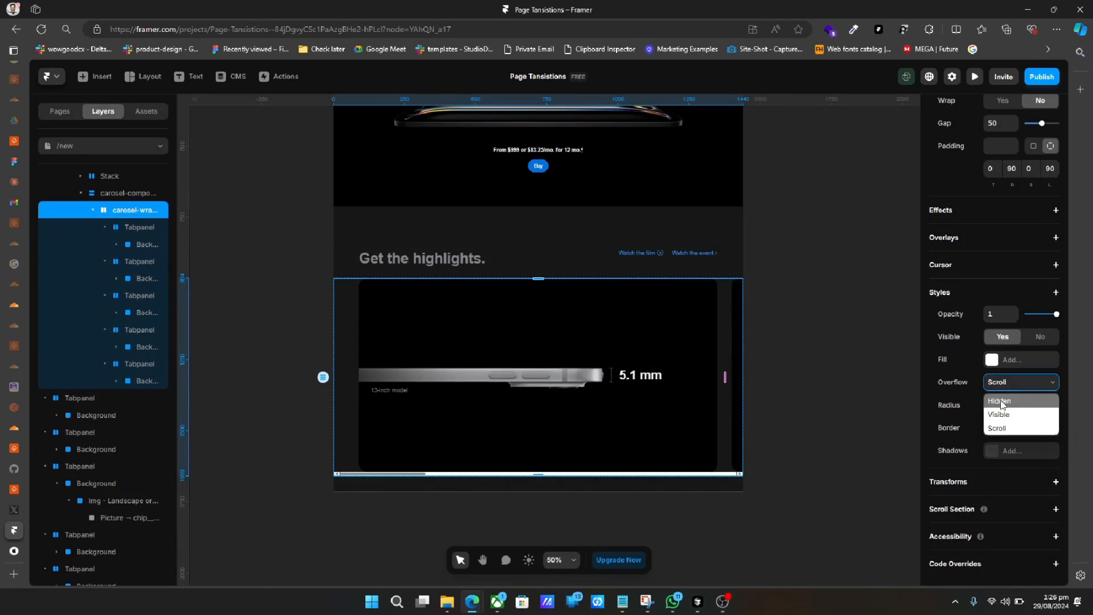
click(1003, 406)
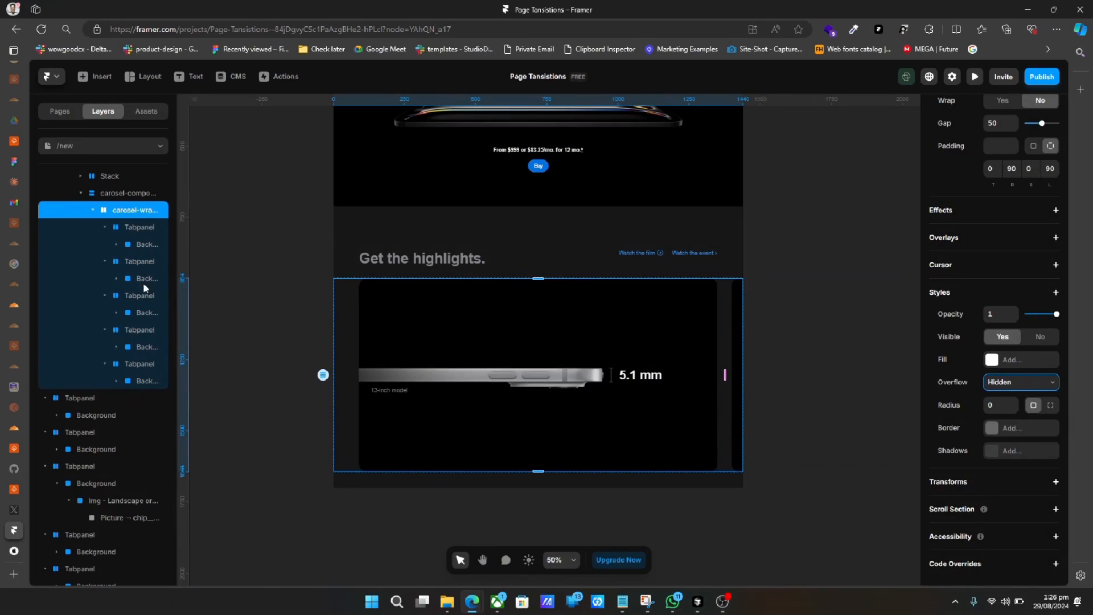
Create a component named carosel-component_1 from the stack that contains carosel-wrapper.
click(123, 193)
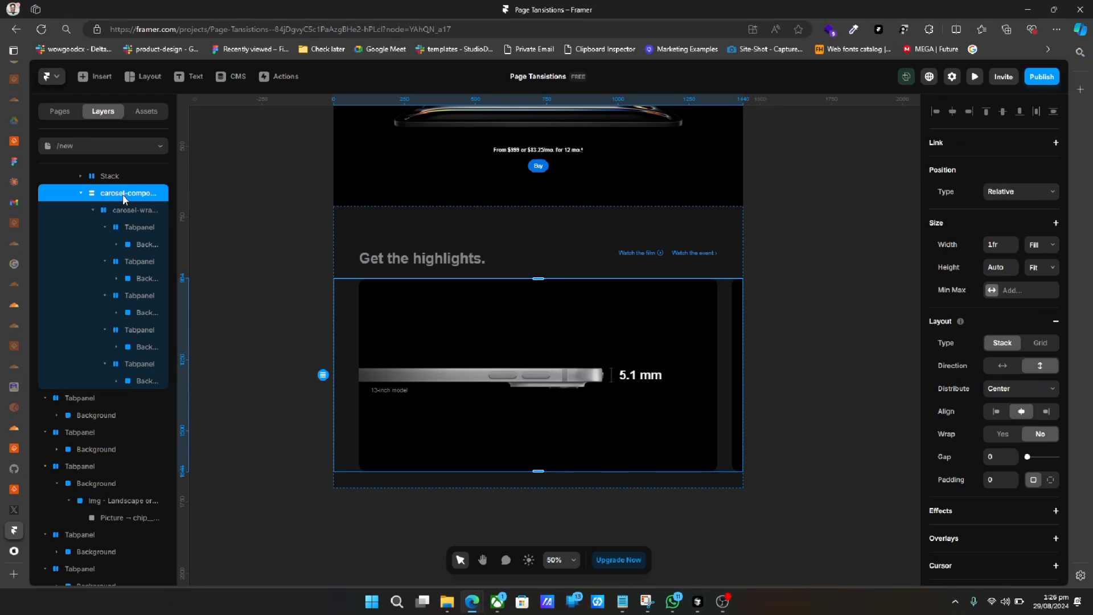
right_click(123, 195)
click(161, 207)
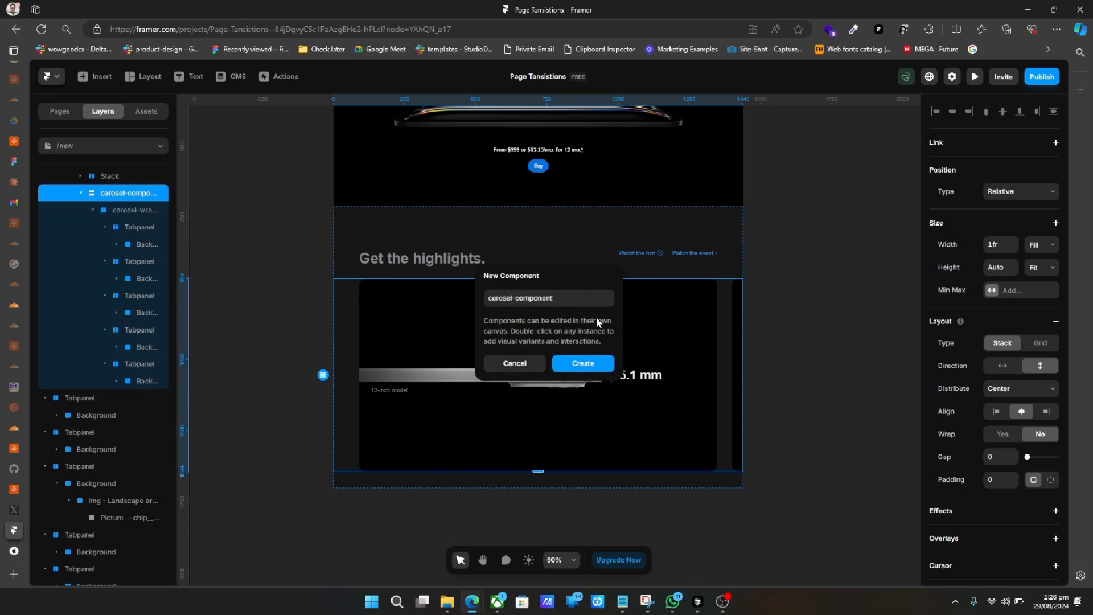
click(567, 299)
key(Return)
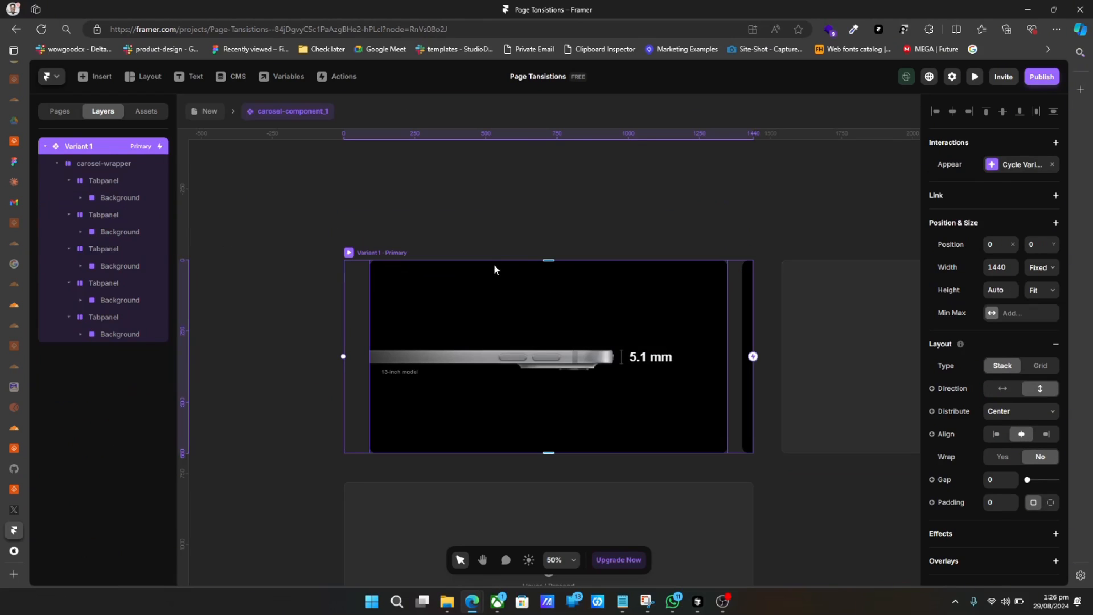
Rename the component's primary variant to 1.
click(383, 246)
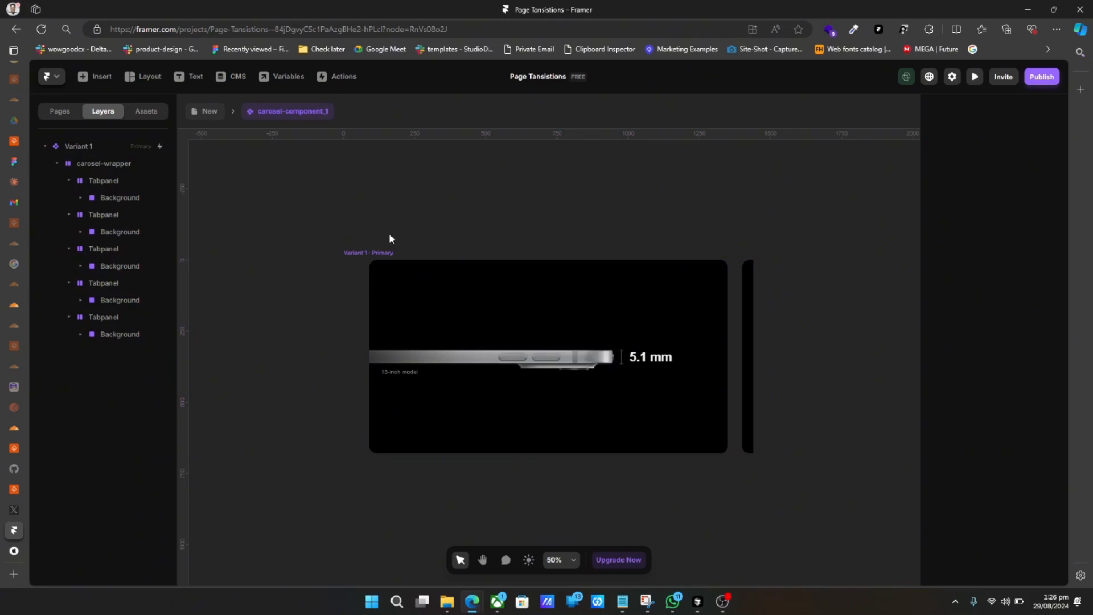
click(378, 250)
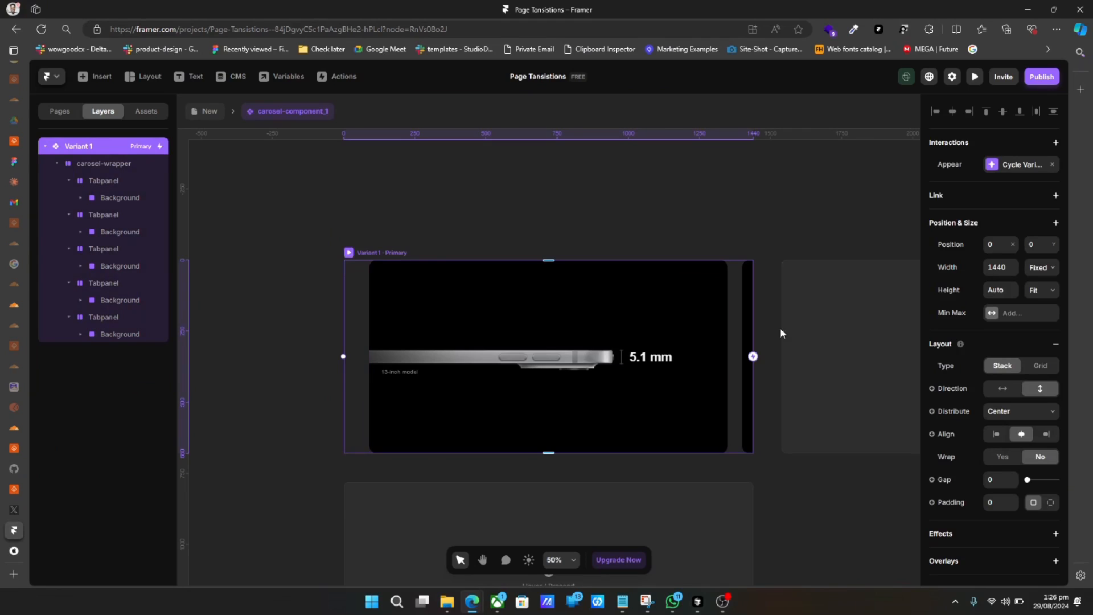
double_click(74, 145)
text(1)
key(Return)
Add a second variant beside the primary one and name it 2.
click(825, 335)
double_click(73, 353)
text(2)
Set the width of carosel-wrapper in the primary variant to Fit Content.
click(109, 166)
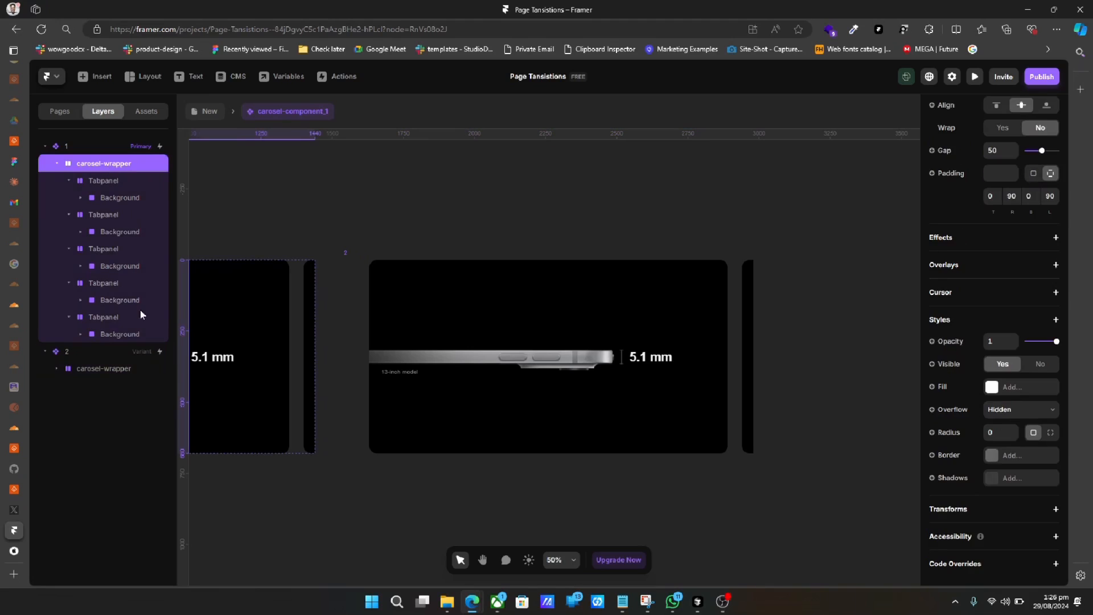
scroll(949, 300, up, 6)
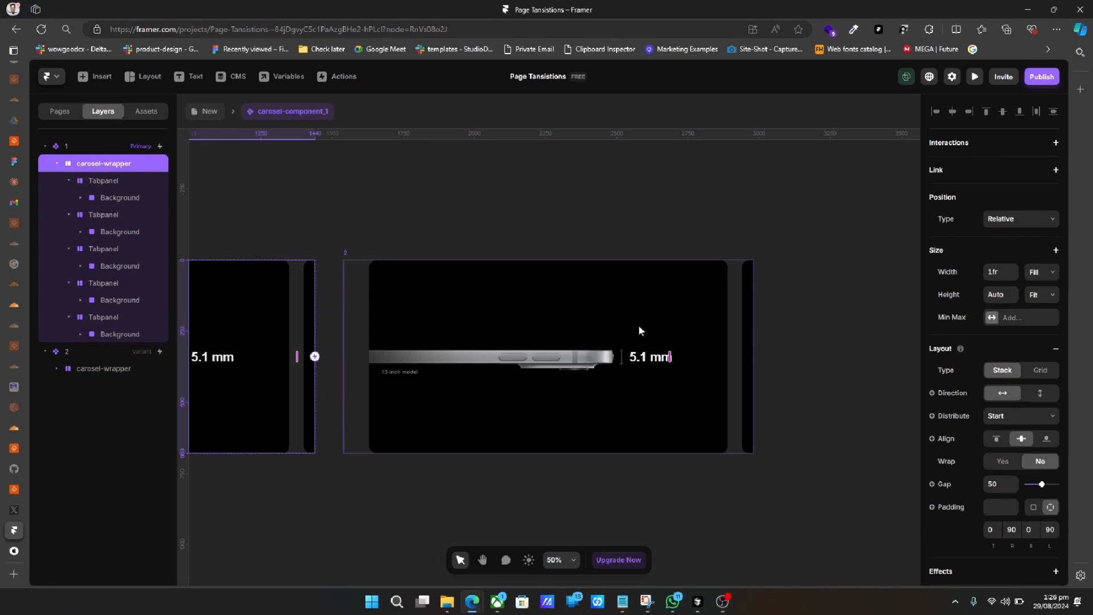
scroll(334, 390, left, 8)
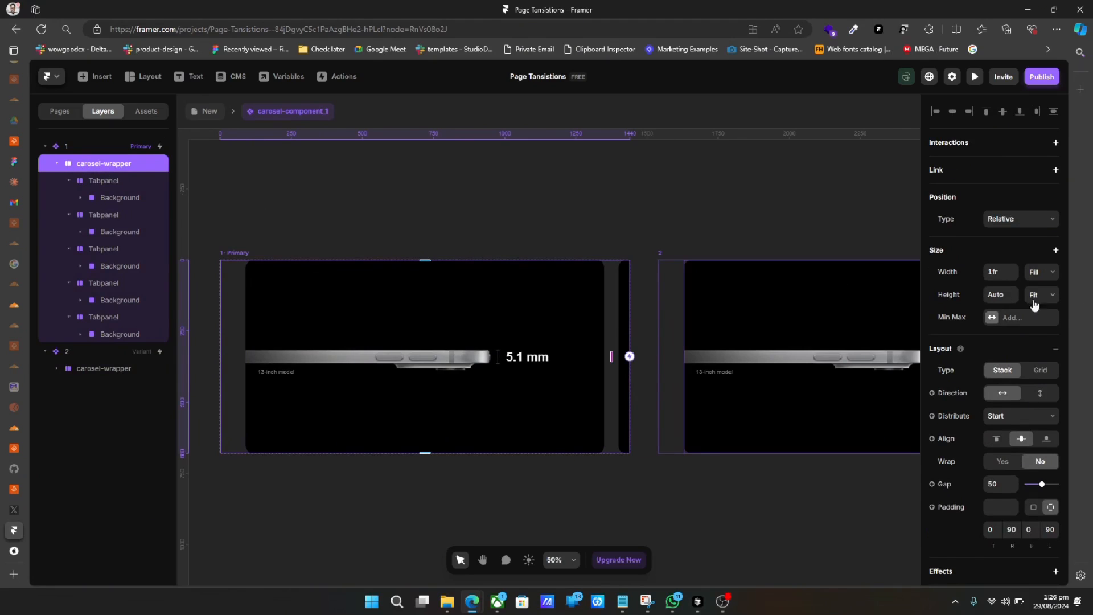
click(1035, 273)
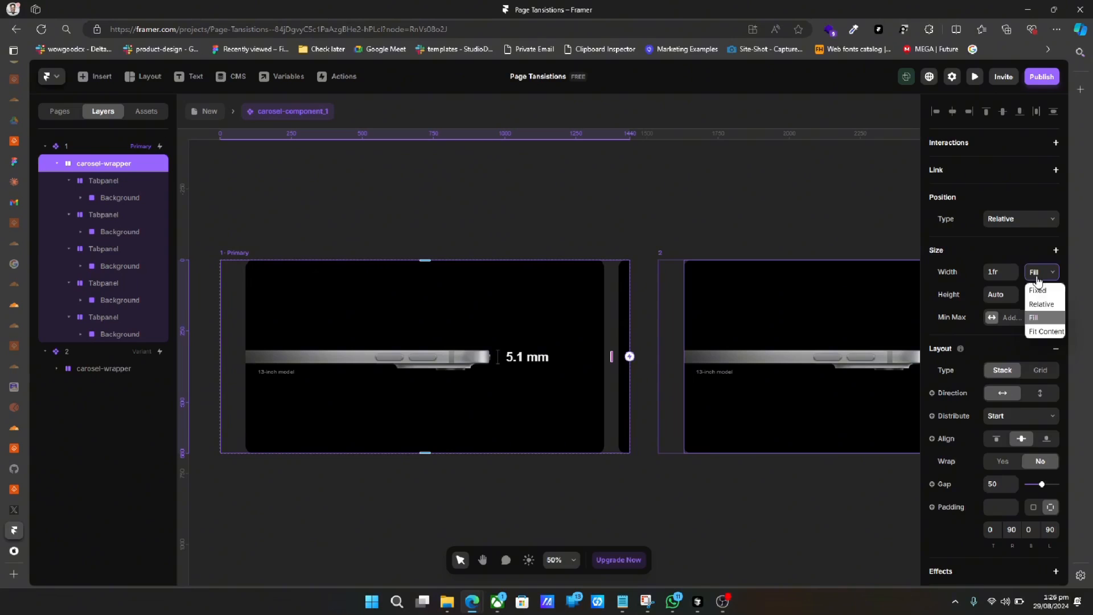
click(1037, 332)
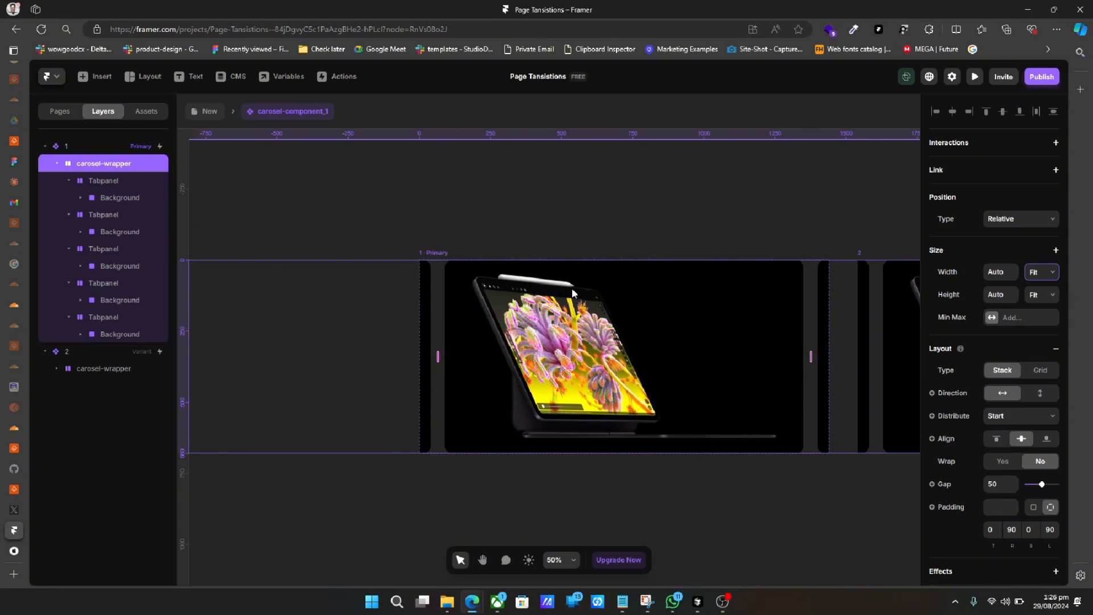
Set primary variant 1's stack distribution to Start and align its content left so the first slide is in view.
click(91, 146)
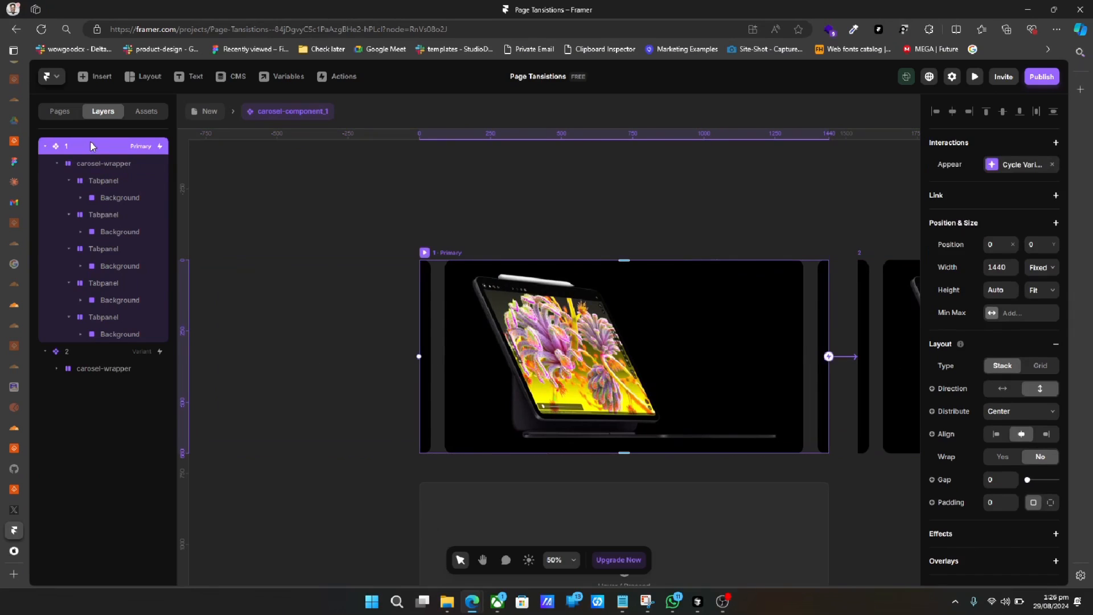
click(1006, 412)
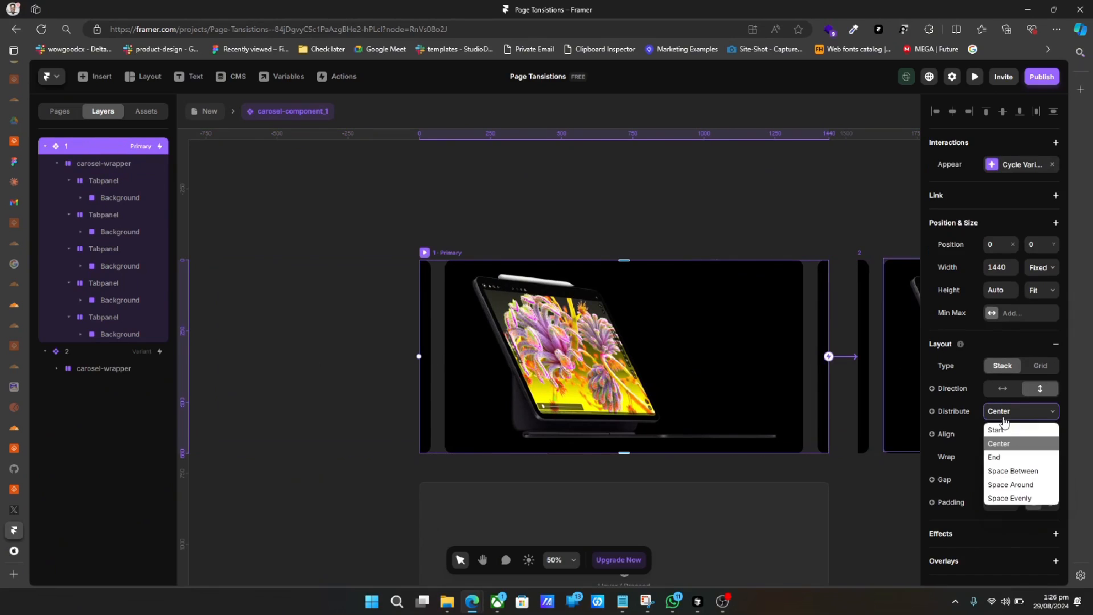
click(1000, 430)
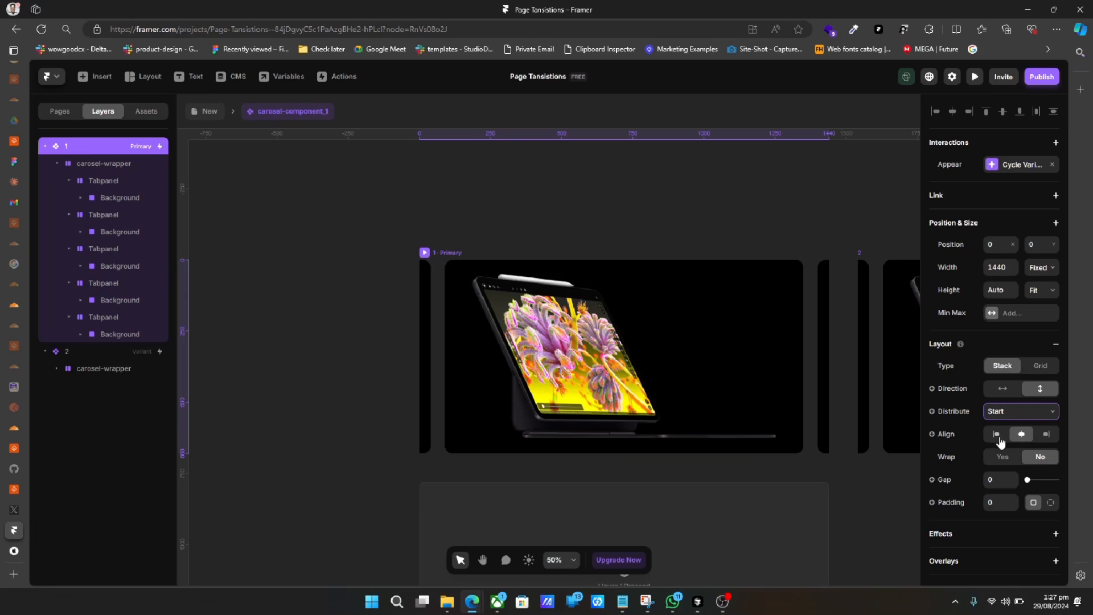
click(996, 434)
scroll(745, 416, right, 3)
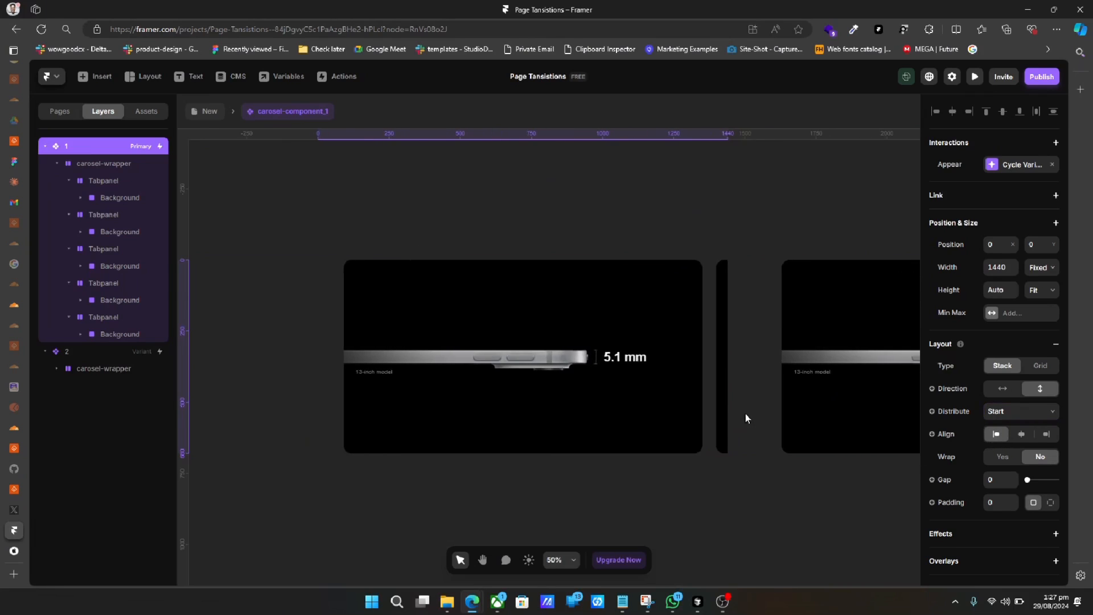
scroll(746, 413, right, 8)
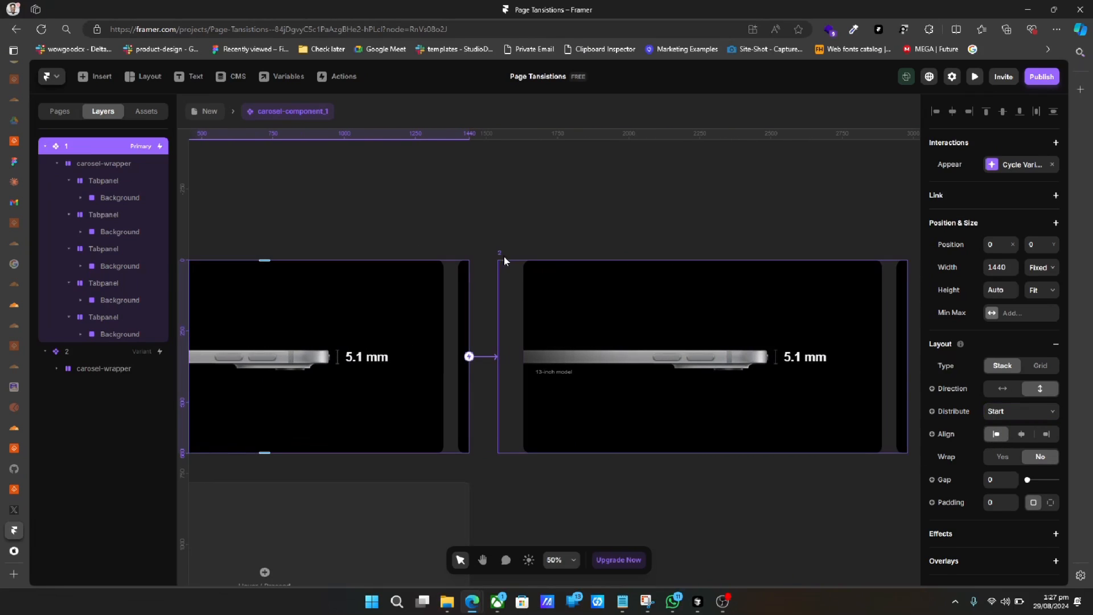
scroll(501, 256, left, 8)
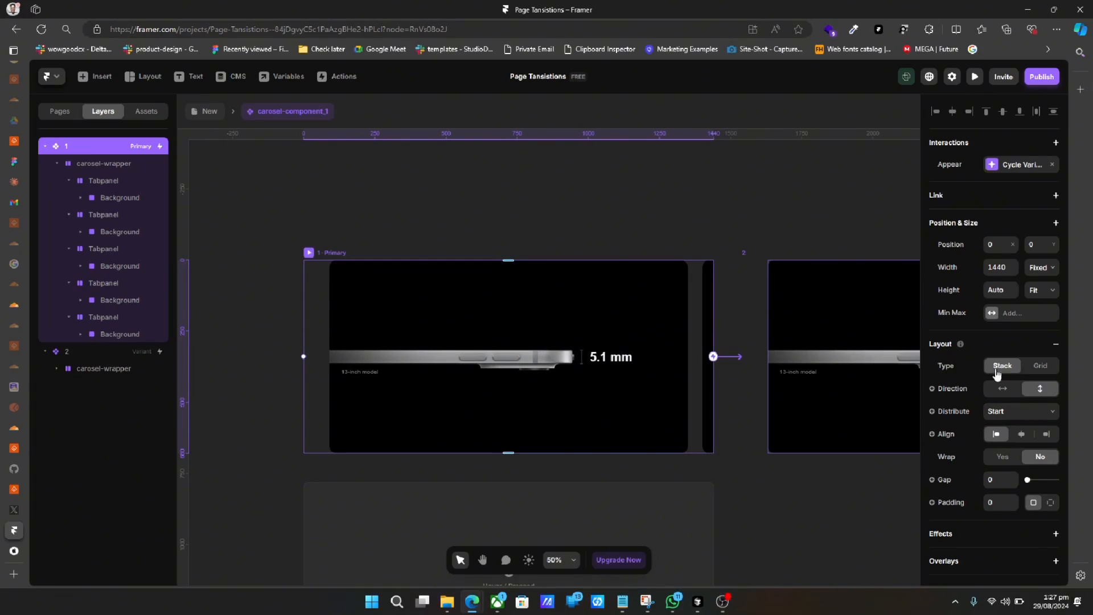
Remove the stack layout from primary variant 1 and select its carosel-wrapper.
click(1054, 346)
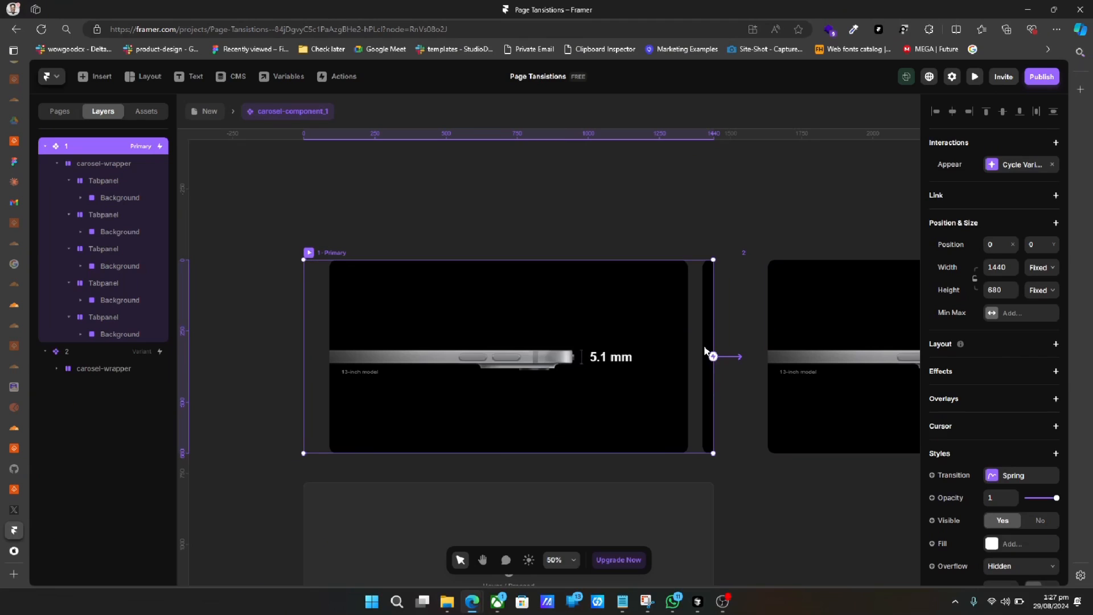
click(132, 165)
scroll(282, 210, right, 5)
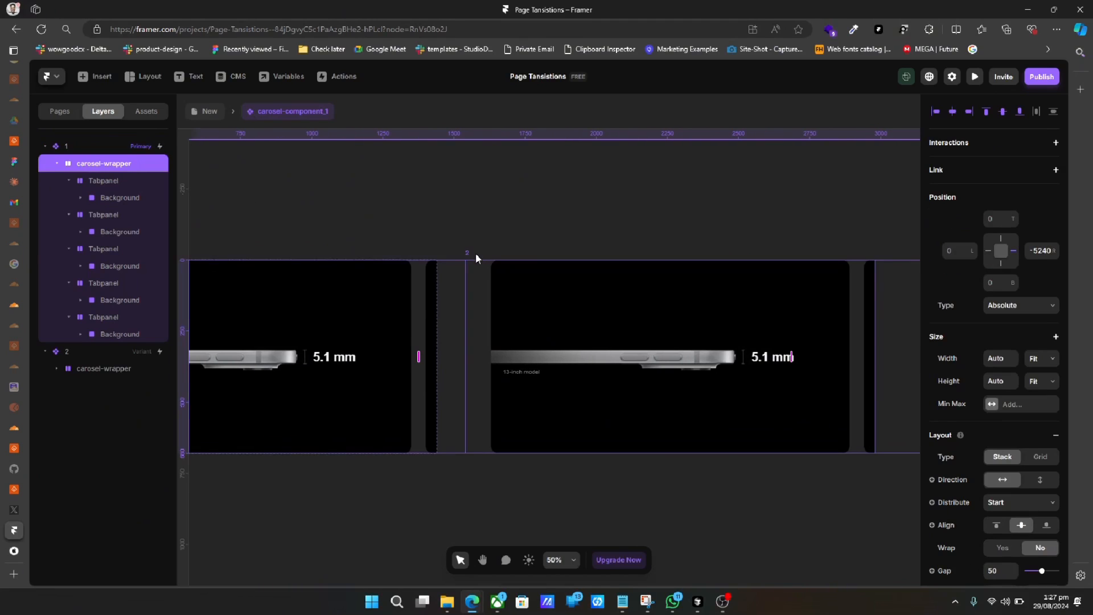
Shift carosel-wrapper in variant 2 to a left offset of -340, moving towards the second slide.
click(470, 253)
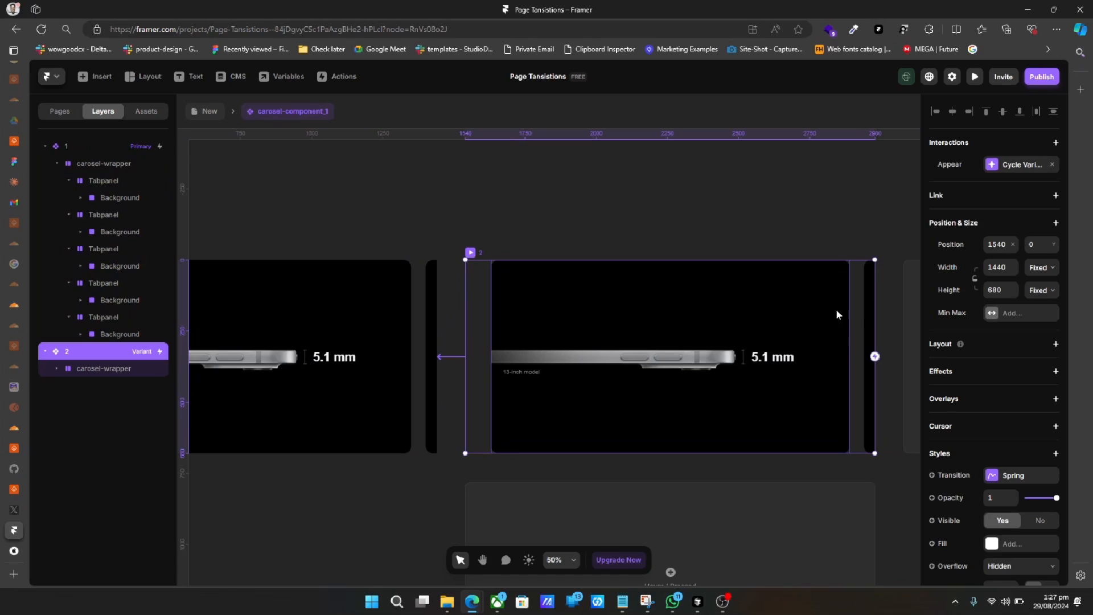
click(855, 314)
key(shift+Left)
key(shift+Left)
key(shift+Left)
key(shift+Left)
key(shift+Left)
key(shift+Left)
key(shift+Left)
key(shift+Left)
key(shift+Left)
key(shift+Left)
key(shift+Left)
key(shift+Left)
key(shift+Left)
key(shift+Left)
key(shift+Left)
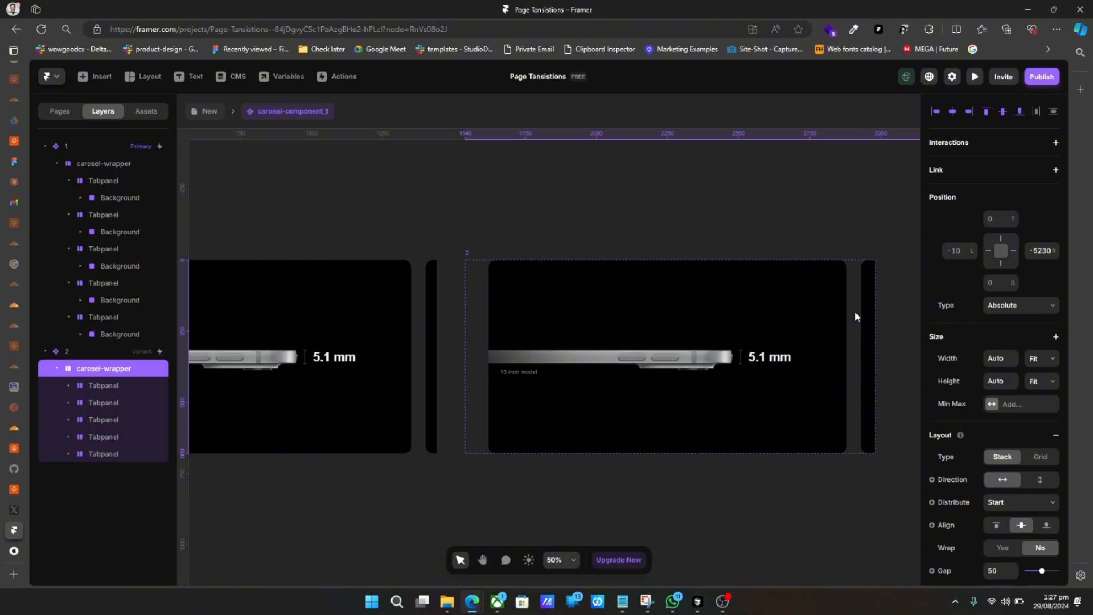
key(shift+Left)
key(shift+Left)
key(shift+Left)
key(shift+Left)
key(shift+Left)
key(shift+Left)
key(shift+Left)
key(shift+Left)
key(shift+Left)
key(shift+Left)
key(shift+Left)
key(shift+Left)
key(shift+Left)
key(shift+Left)
key(shift+Left)
key(shift+Left)
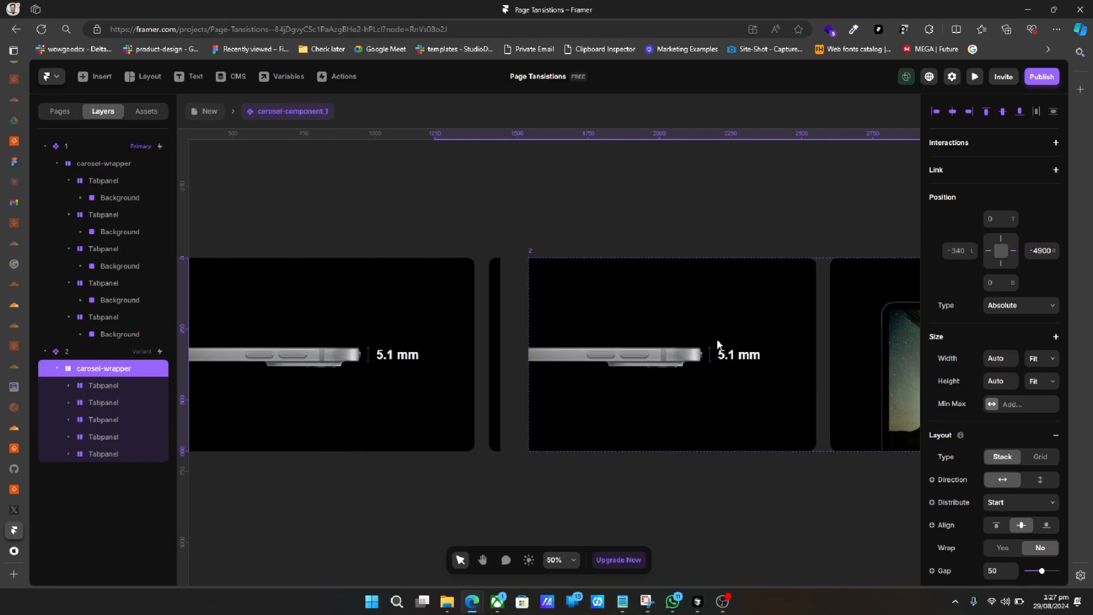
Clear the edge pins on carosel-wrapper in the primary variant so its position is no longer tied to the frame edges.
scroll(716, 339, left, 5)
click(628, 338)
click(623, 333)
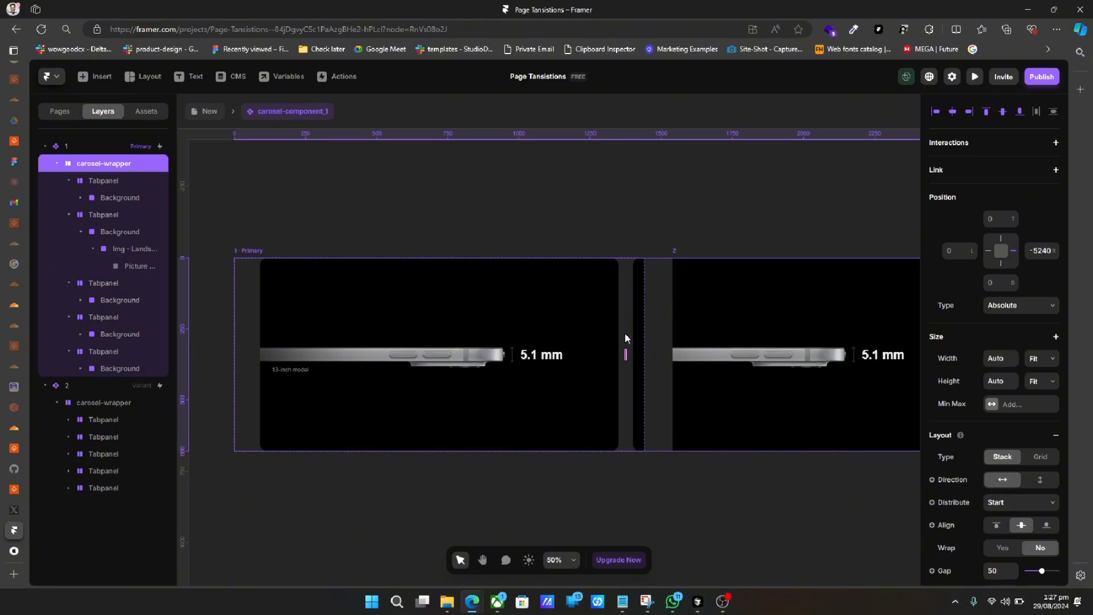
click(1008, 260)
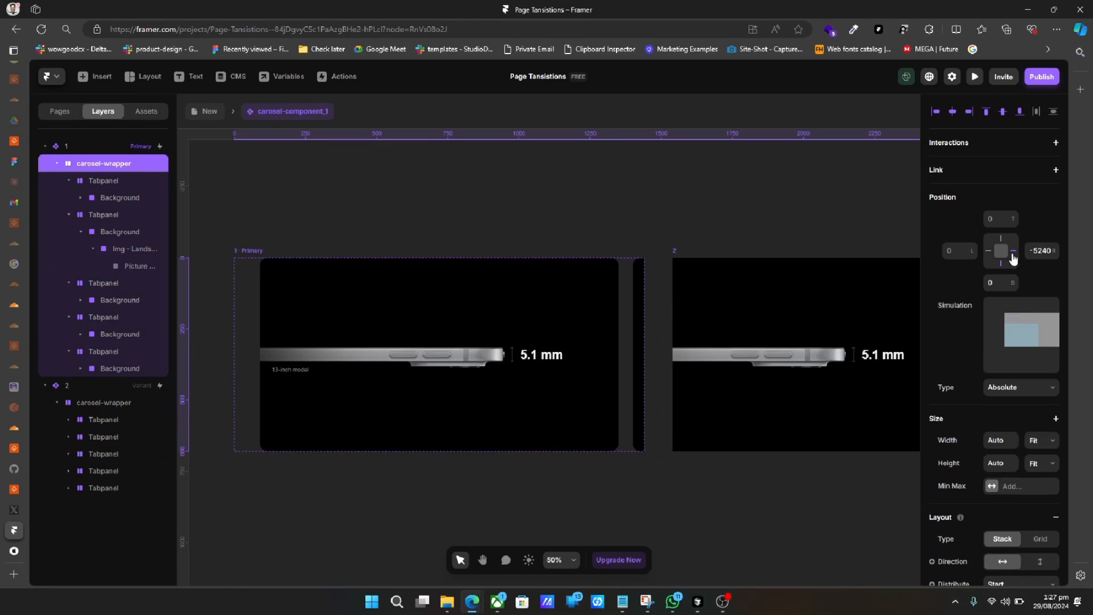
Move carosel-wrapper in variant 2 to a left offset of -1398, aligning the second slide with the variant's left edge.
scroll(798, 344, right, 6)
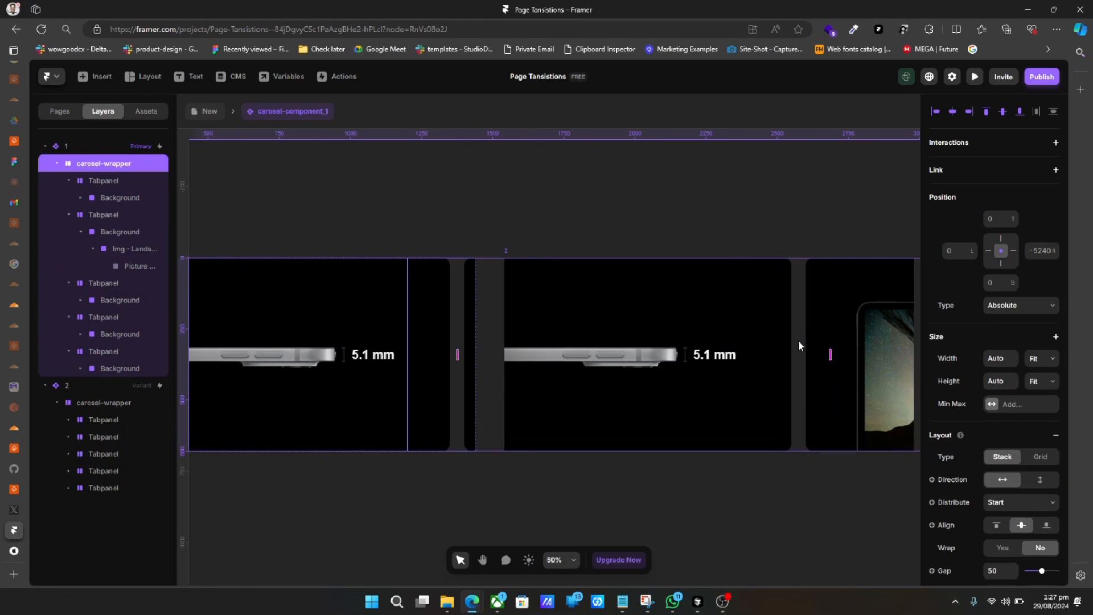
click(798, 340)
drag(797, 339, 499, 313)
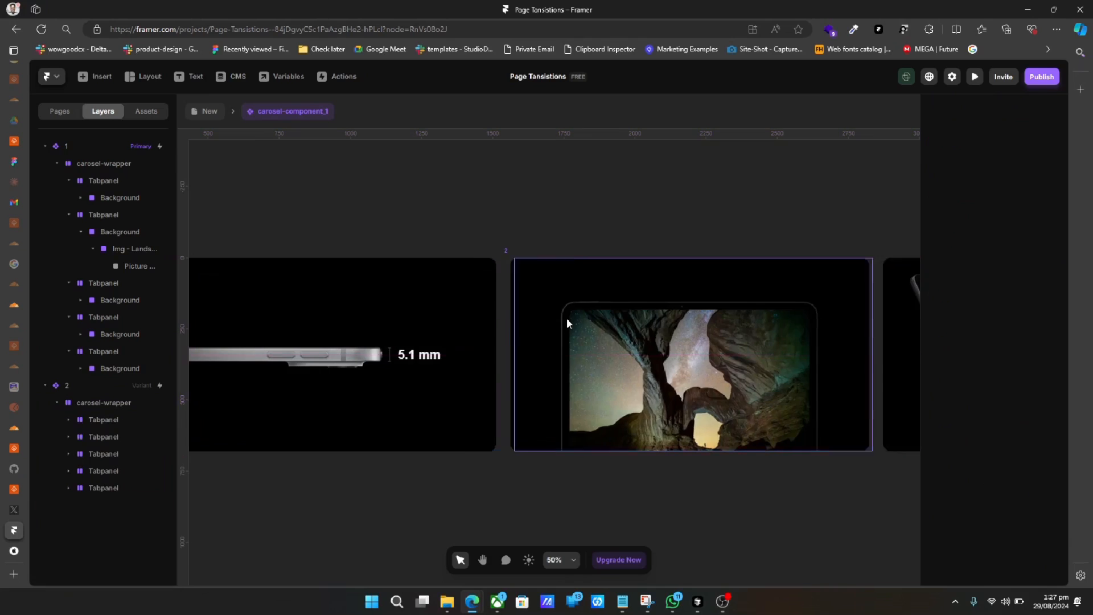
click(597, 312)
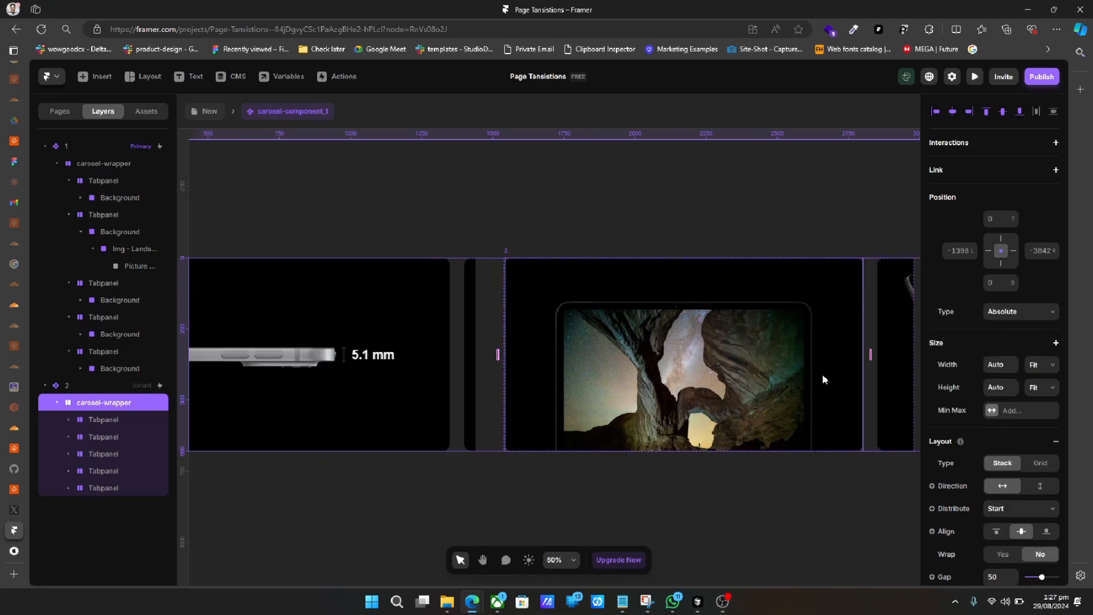
Duplicate variant 2 to create a third variant beside it.
scroll(822, 373, right, 4)
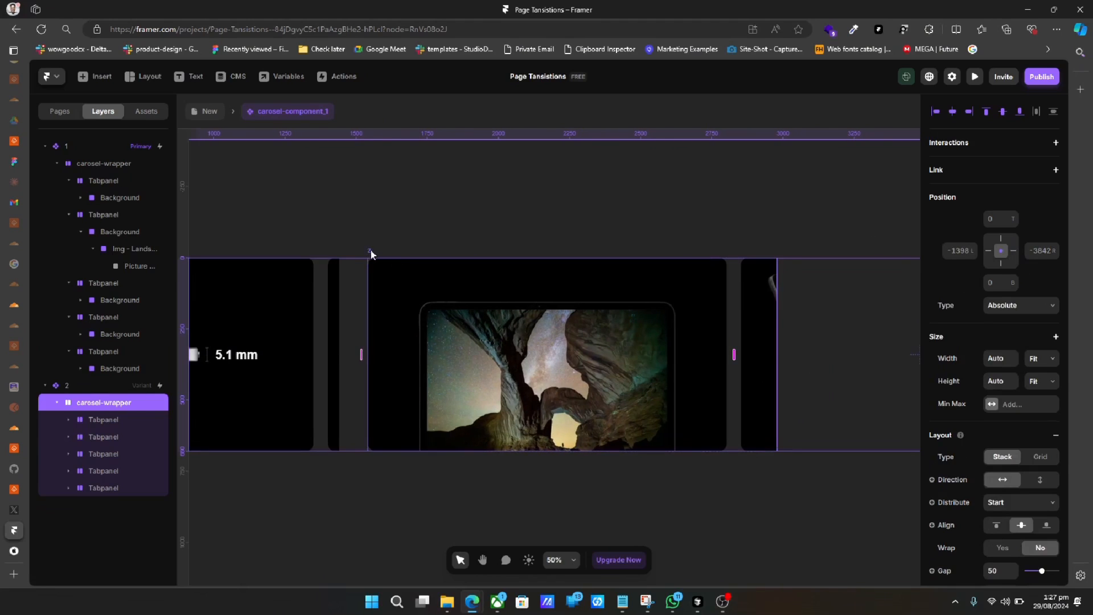
click(368, 250)
key(ctrl+d)
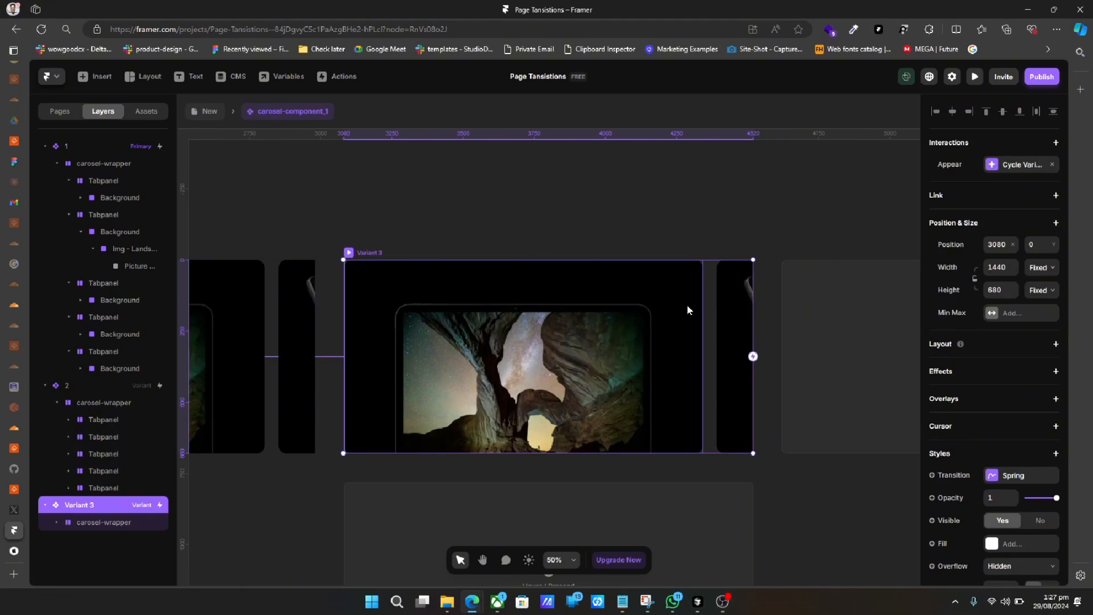
Shift carosel-wrapper in Variant 3 to a left offset of -2706, aligning the third slide with the variant's left edge.
click(714, 298)
key(shift+Left)
key(shift+Left)
key(shift+Left)
key(shift+Left)
key(shift+Left)
key(shift+Left)
key(shift+Left)
key(shift+Left)
key(shift+Left)
key(shift+Left)
key(shift+Left)
key(shift+Left)
key(shift+Left)
key(shift+Left)
key(shift+Left)
key(shift+Left)
key(shift+Left)
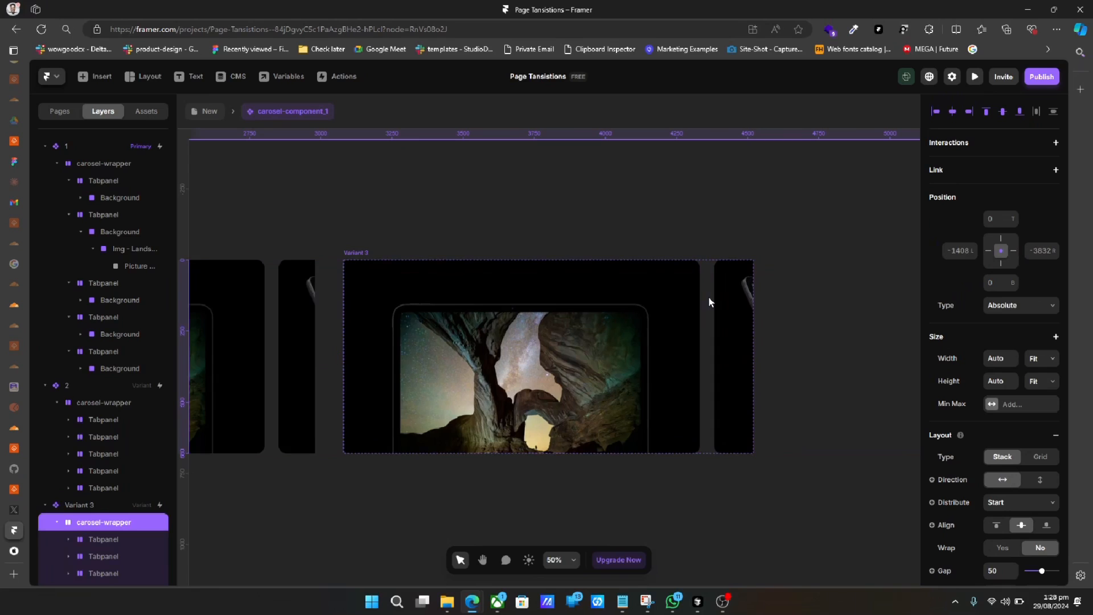
key(shift+Left)
key(shift+Left)
key(shift+Left)
key(shift+Left)
key(shift+Left)
key(shift+Left)
key(shift+Left)
key(shift+Left)
key(shift+Left)
key(shift+Left)
key(shift+Left)
key(shift+Left)
key(shift+Left)
key(shift+Left)
key(shift+Left)
key(shift+Left)
key(shift+Left)
key(shift+Left)
key(shift+Left)
key(shift+Left)
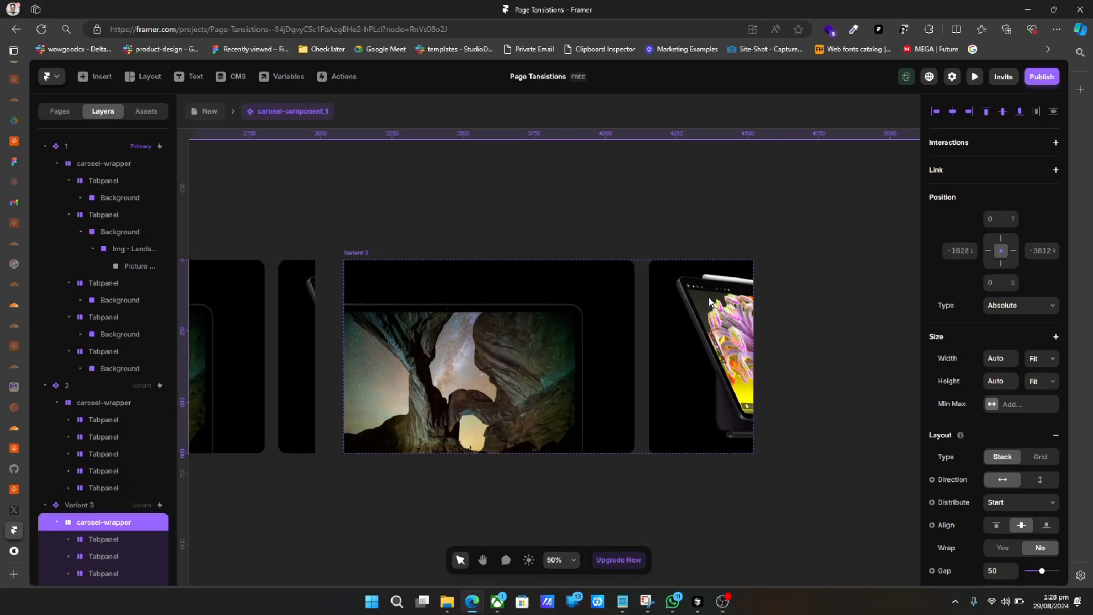
key(shift+Left)
key(shift+Left)
key(shift+Left)
key(shift+Left)
key(shift+Left)
key(shift+Left)
key(shift+Left)
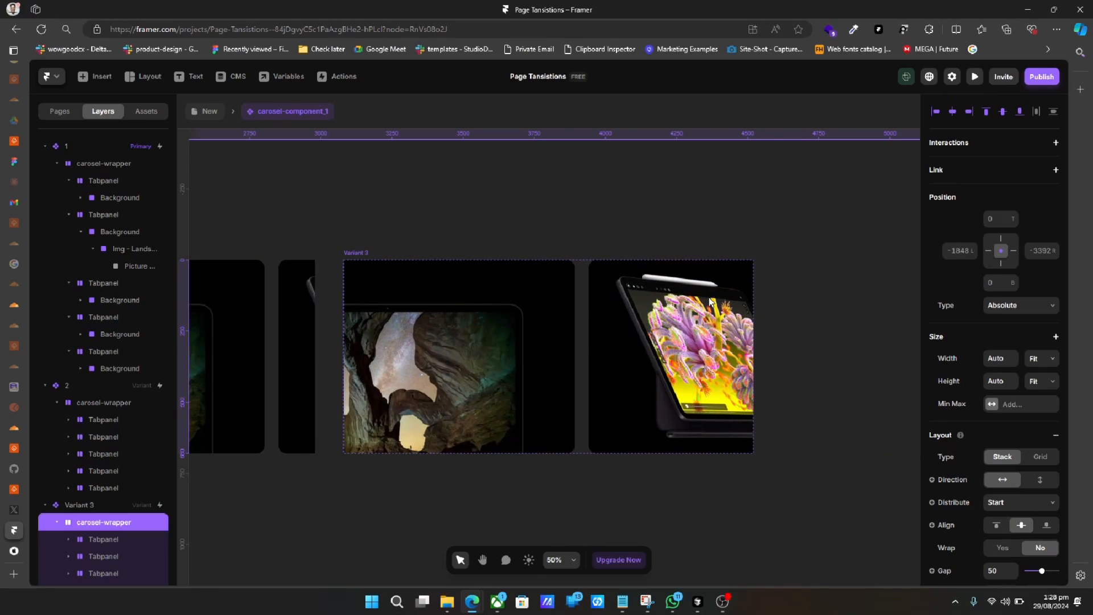
key(shift+Left)
key(shift+Left)
key(shift+Left)
key(shift+Left)
key(shift+Left)
key(shift+Left)
key(shift+Left)
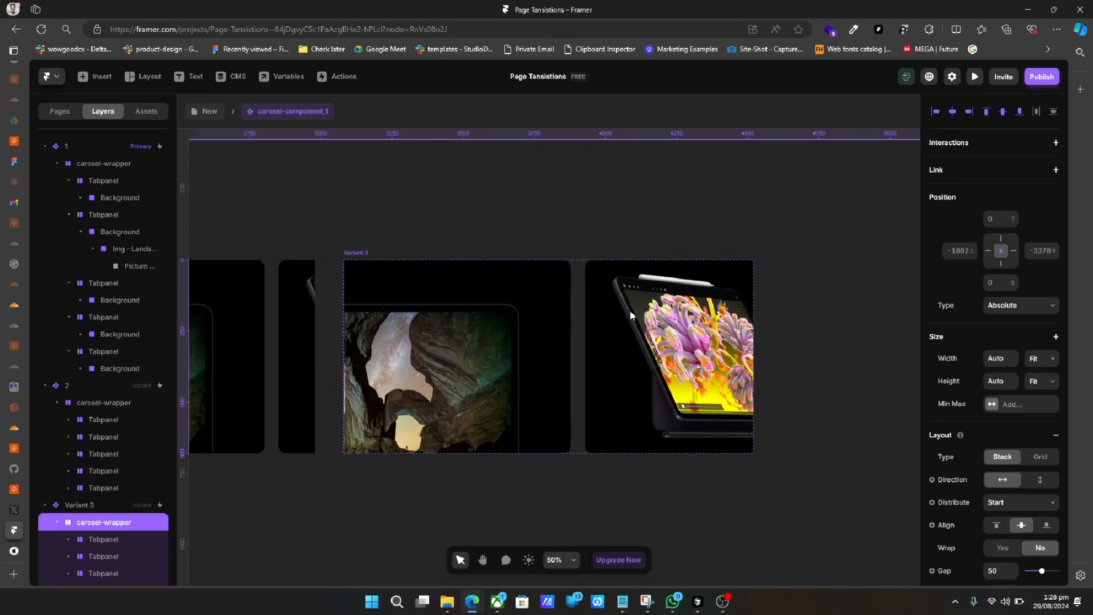
key(shift+Left)
key(shift+Left)
key(shift+Left)
key(shift+Left)
key(shift+Left)
key(shift+Left)
key(shift+Left)
key(shift+Left)
key(shift+Left)
key(shift+Left)
key(shift+Left)
key(shift+Left)
key(shift+Left)
key(shift+Left)
key(shift+Left)
key(shift+Left)
key(shift+Left)
key(shift+Left)
key(shift+Left)
key(shift+Left)
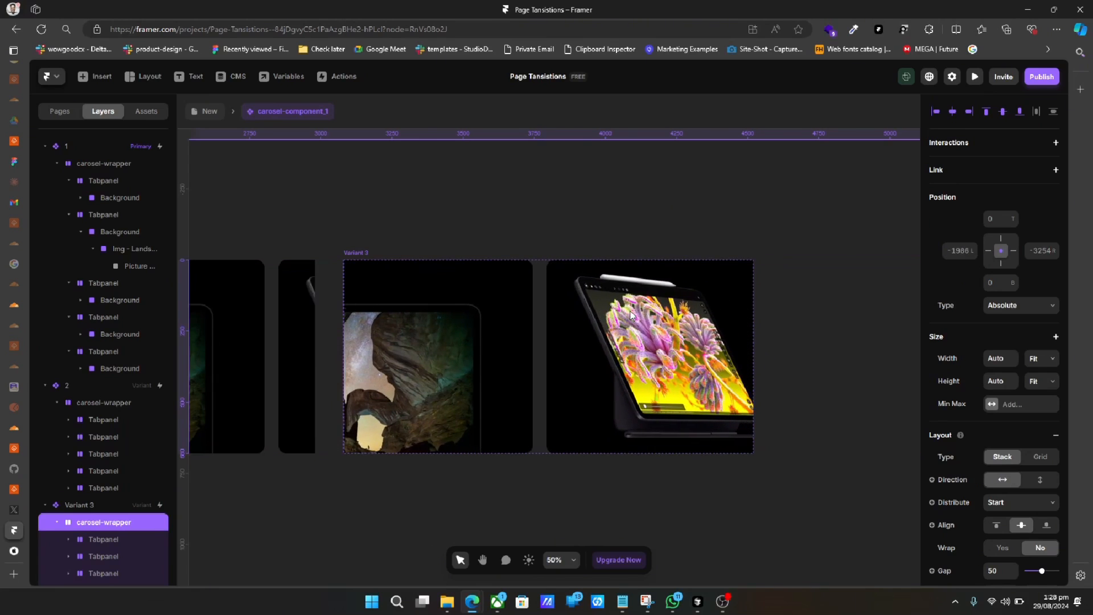
key(shift+Left)
key(shift+Left)
key(shift+Left)
key(shift+Left)
key(shift+Left)
key(shift+Left)
key(shift+Left)
key(shift+Left)
key(shift+Left)
key(shift+Left)
key(shift+Left)
key(shift+Left)
key(shift+Left)
key(shift+Left)
key(shift+Left)
key(shift+Left)
key(shift+Left)
key(shift+Left)
key(shift+Left)
key(shift+Left)
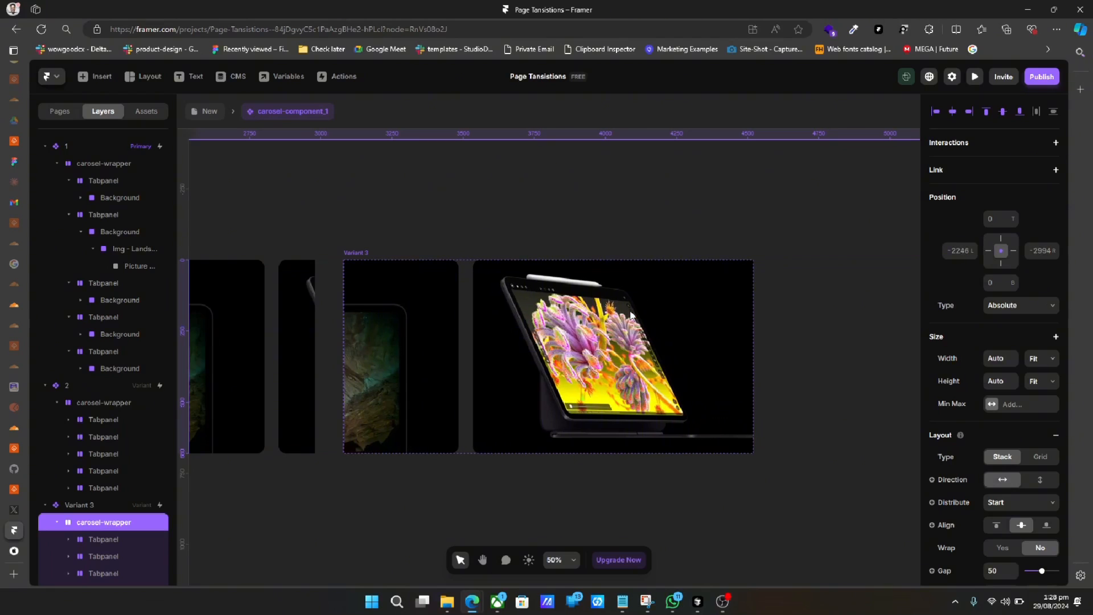
key(shift+Left)
key(shift+Left)
key(shift+Left)
key(shift+Left)
key(shift+Left)
key(shift+Left)
key(shift+Left)
key(shift+Left)
key(shift+Left)
key(shift+Left)
key(shift+Left)
key(shift+Left)
key(shift+Left)
key(shift+Left)
key(shift+Left)
key(shift+Left)
key(shift+Left)
key(shift+Left)
key(shift+Left)
key(shift+Left)
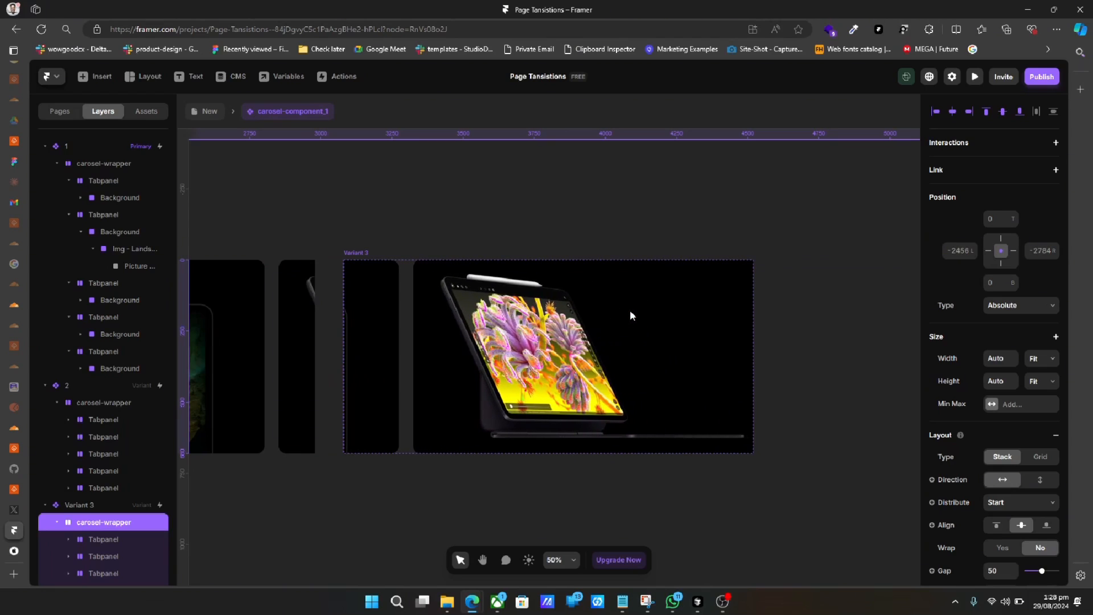
key(shift+Left)
key(shift+Left)
key(shift+Left)
key(shift+Left)
key(shift+Left)
key(shift+Left)
key(shift+Left)
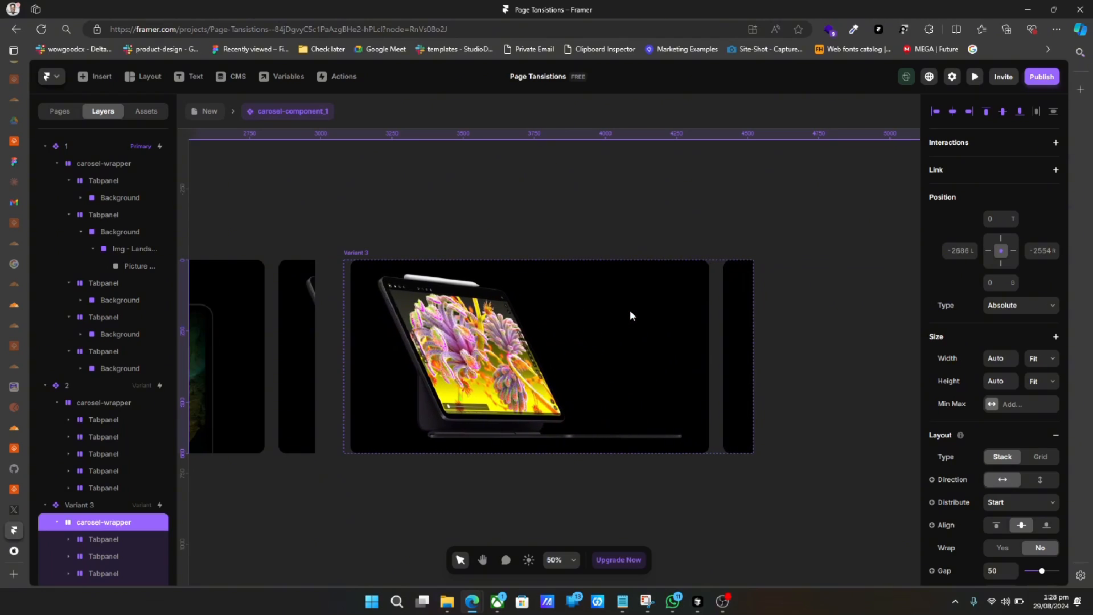
key(shift+Left)
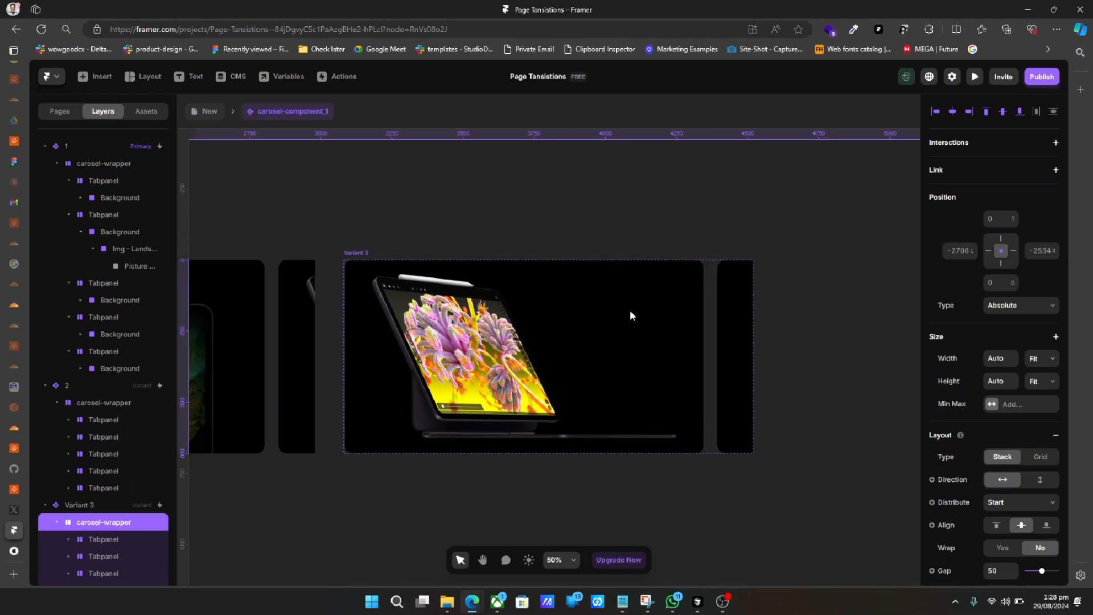
Duplicate Variant 3 to create a fourth variant beside it.
click(354, 252)
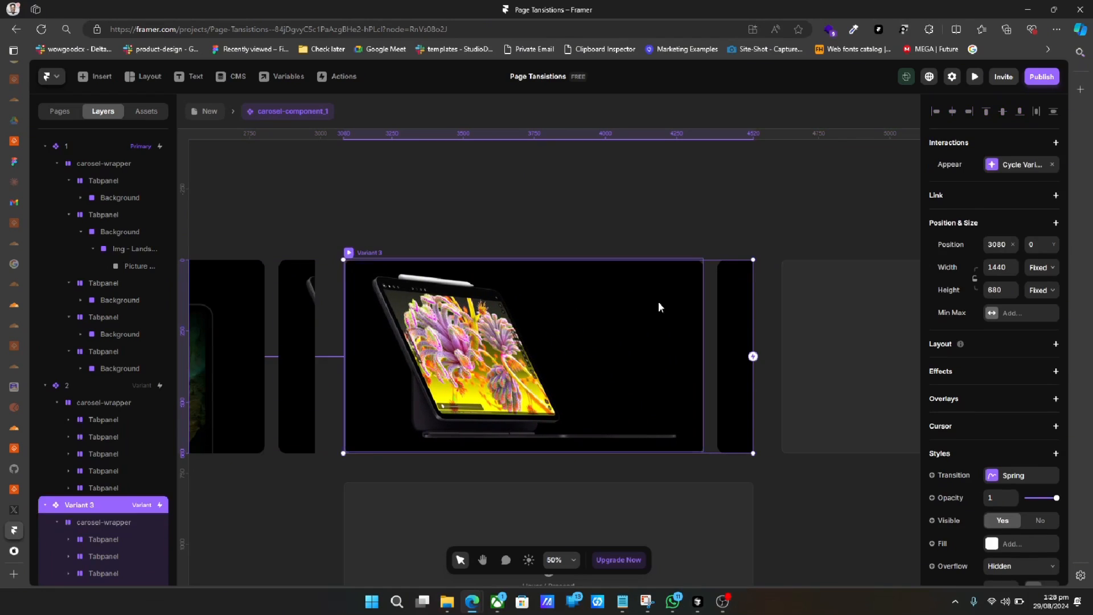
click(804, 344)
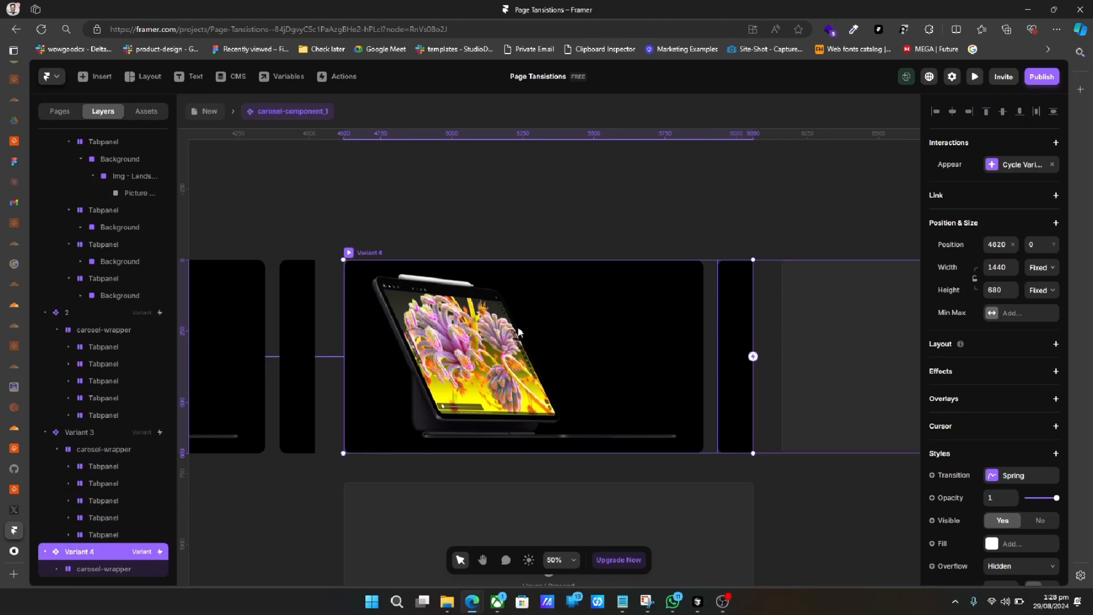
Shift carosel-wrapper in Variant 4 left to an offset of about -3186, bringing part of the fourth slide into the variant.
double_click(707, 337)
key(shift+Left)
key(shift+Left)
key(shift+Left)
key(shift+Left)
key(shift+Left)
key(shift+Left)
key(shift+Left)
key(shift+Left)
key(shift+Left)
key(shift+Left)
key(shift+Left)
key(shift+Left)
key(shift+Left)
key(shift+Left)
key(shift+Left)
key(shift+Left)
key(shift+Left)
key(shift+Left)
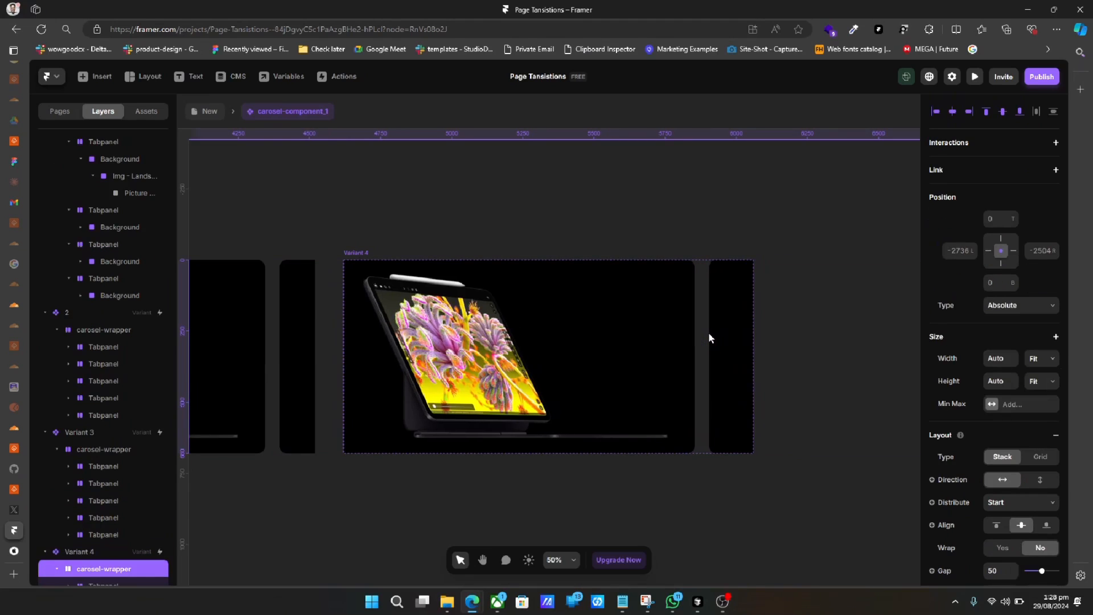
key(shift+Left)
key(shift+Left)
key(shift+Left)
key(shift+Left)
key(shift+Left)
key(shift+Left)
key(shift+Left)
key(shift+Left)
key(shift+Left)
key(shift+Left)
key(shift+Left)
key(shift+Left)
key(shift+Left)
key(shift+Left)
key(shift+Left)
key(shift+Left)
key(shift+Left)
key(shift+Left)
key(shift+Left)
key(shift+Left)
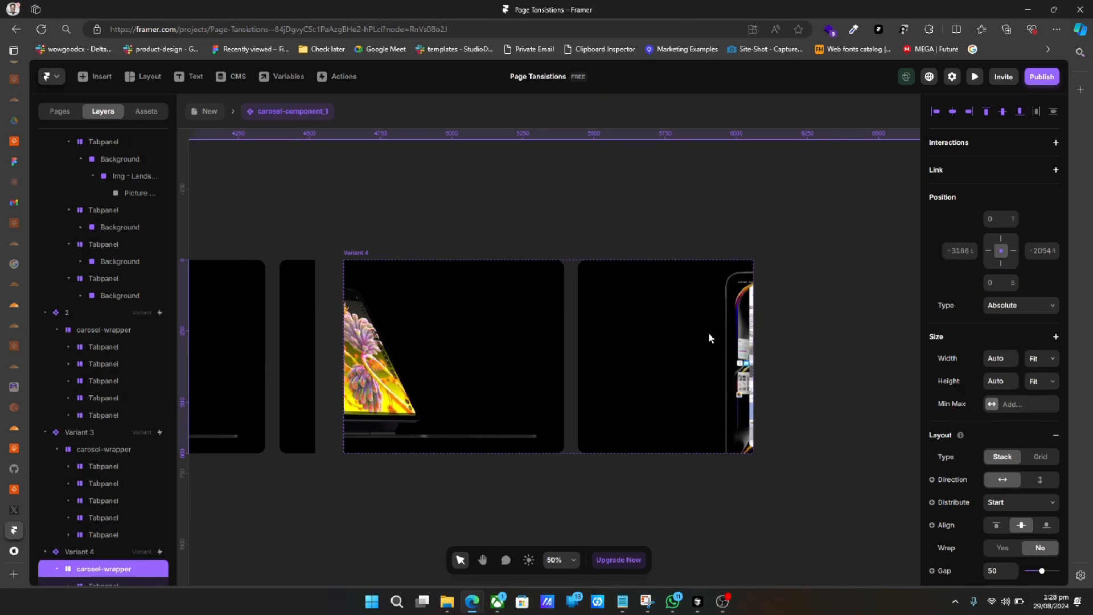
click(582, 318)
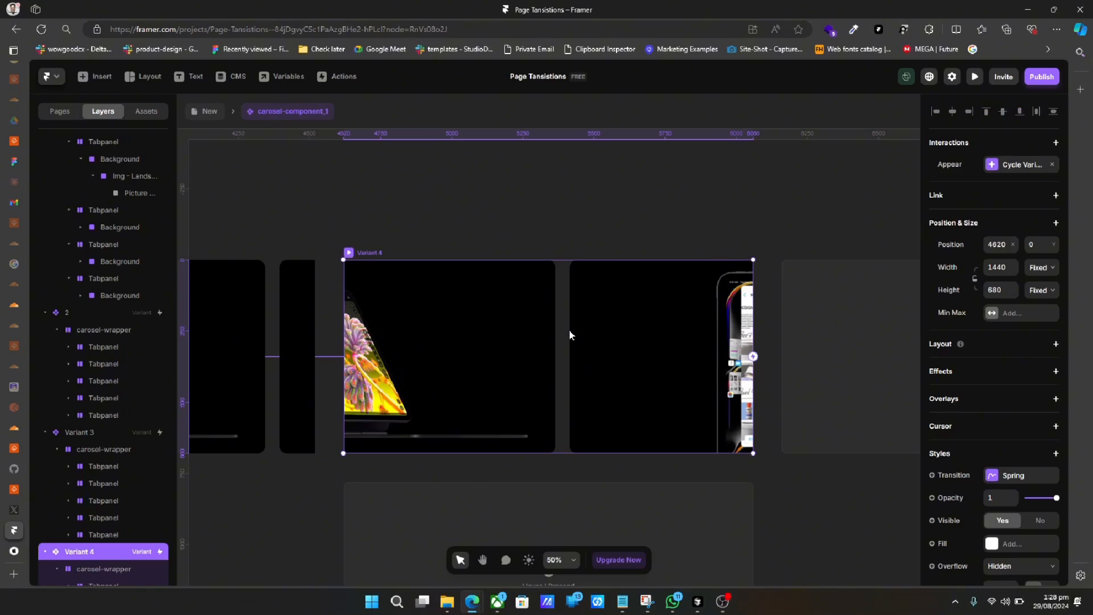
key(shift+Left)
key(shift+Left)
key(shift+Left)
key(shift+Left)
key(ctrl+z)
key(ctrl+z)
key(ctrl+z)
key(ctrl+z)
key(ctrl+z)
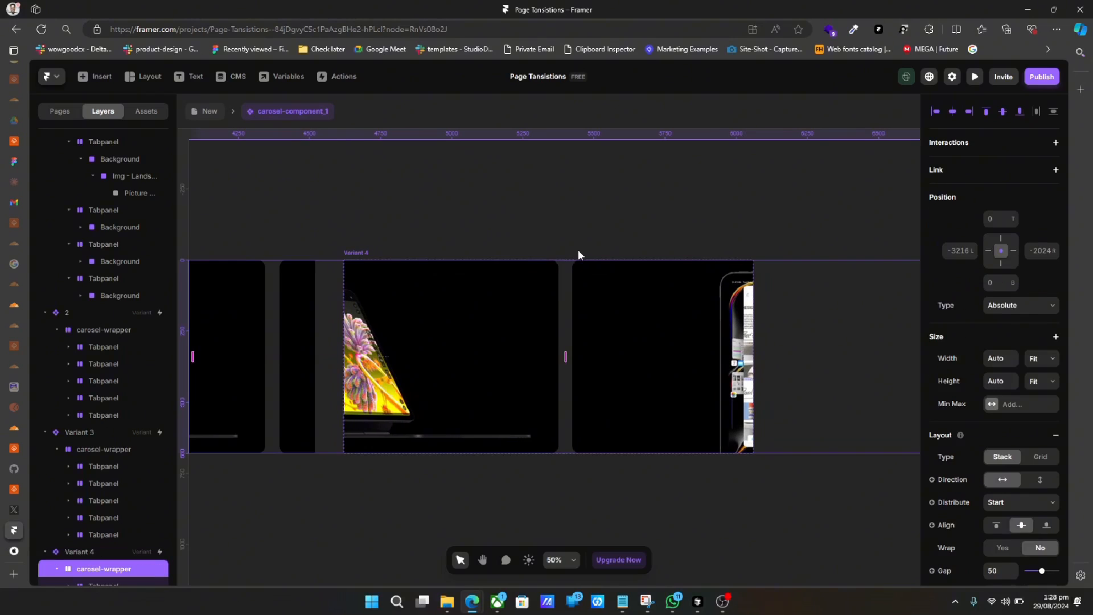
Shift carosel-wrapper in Variant 4 further left until the fourth slide aligns with the variant's left edge.
click(566, 269)
click(564, 293)
key(shift+Left)
key(shift+Left)
key(shift+Left)
key(shift+Left)
key(shift+Left)
key(shift+Left)
key(shift+Left)
key(shift+Left)
key(shift+Left)
key(shift+Left)
key(shift+Left)
key(shift+Left)
key(shift+Left)
key(shift+Left)
key(shift+Left)
key(shift+Left)
key(shift+Left)
key(shift+Left)
key(shift+Left)
key(shift+Left)
key(shift+Left)
key(shift+Left)
key(shift+Left)
key(shift+Left)
key(shift+Left)
key(shift+Left)
key(shift+Left)
key(shift+Left)
key(shift+Left)
key(shift+Left)
key(shift+Left)
key(shift+Left)
key(shift+Left)
key(shift+Left)
key(shift+Left)
key(shift+Left)
key(shift+Left)
key(shift+Left)
key(shift+Left)
key(shift+Left)
key(shift+Left)
key(shift+Left)
key(shift+Left)
key(shift+Left)
key(shift+Left)
key(shift+Left)
key(shift+Left)
key(shift+Left)
key(shift+Left)
key(shift+Left)
key(shift+Left)
key(shift+Left)
key(shift+Left)
key(shift+Left)
key(shift+Left)
key(shift+Left)
key(shift+Left)
key(shift+Left)
key(shift+Left)
key(shift+Left)
key(shift+Left)
key(shift+Left)
key(shift+Left)
key(shift+Left)
key(shift+Left)
key(shift+Left)
key(shift+Left)
key(shift+Left)
key(shift+Left)
key(shift+Left)
key(shift+Left)
key(shift+Left)
key(Left)
Duplicate Variant 4 to create a fifth variant and align its carosel-wrapper to the variant's right edge.
click(361, 245)
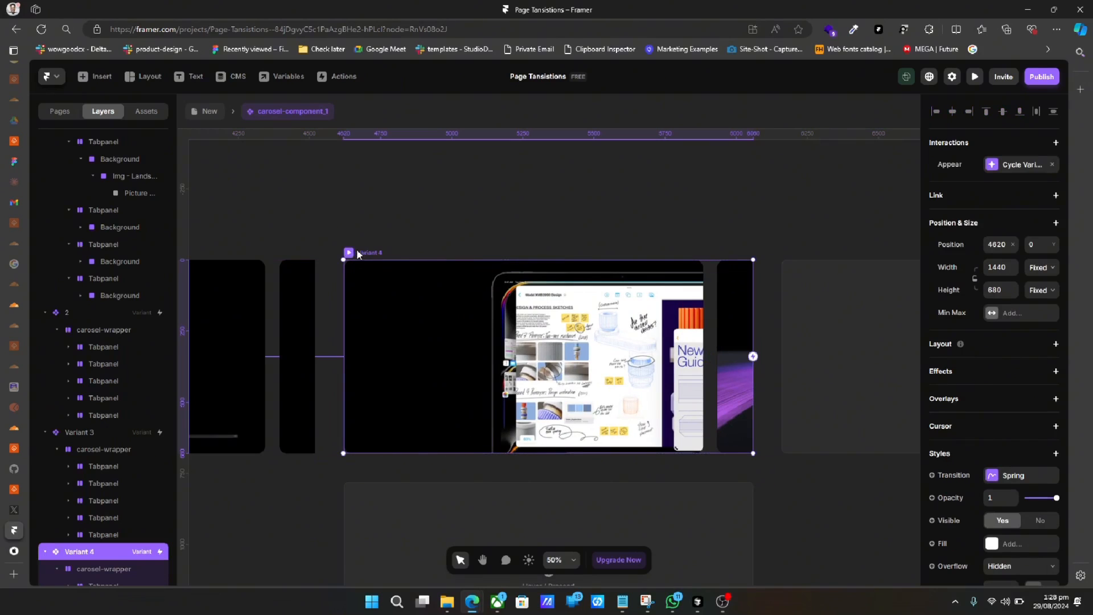
click(712, 311)
key(shift+Left)
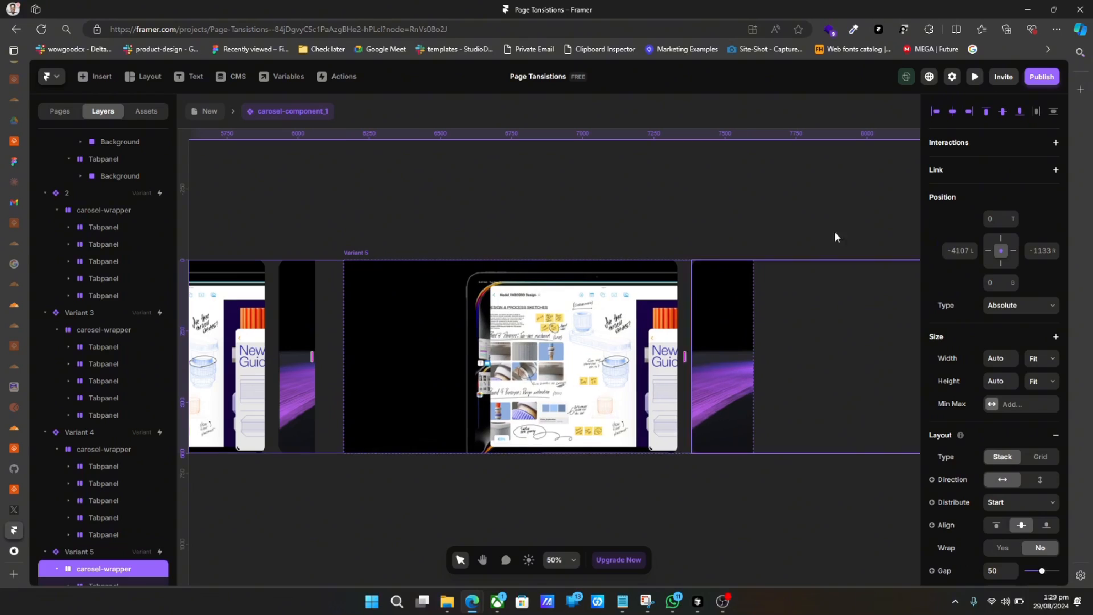
click(967, 115)
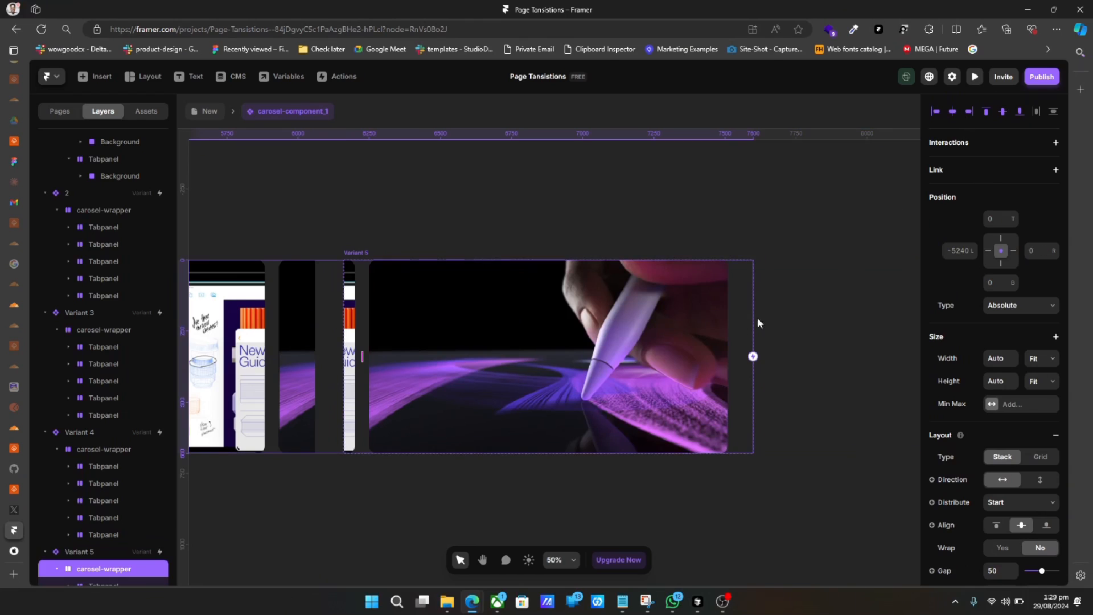
Rename Variant 5, Variant 4 and Variant 3 as 5, 4 and 3.
scroll(676, 256, left, 5)
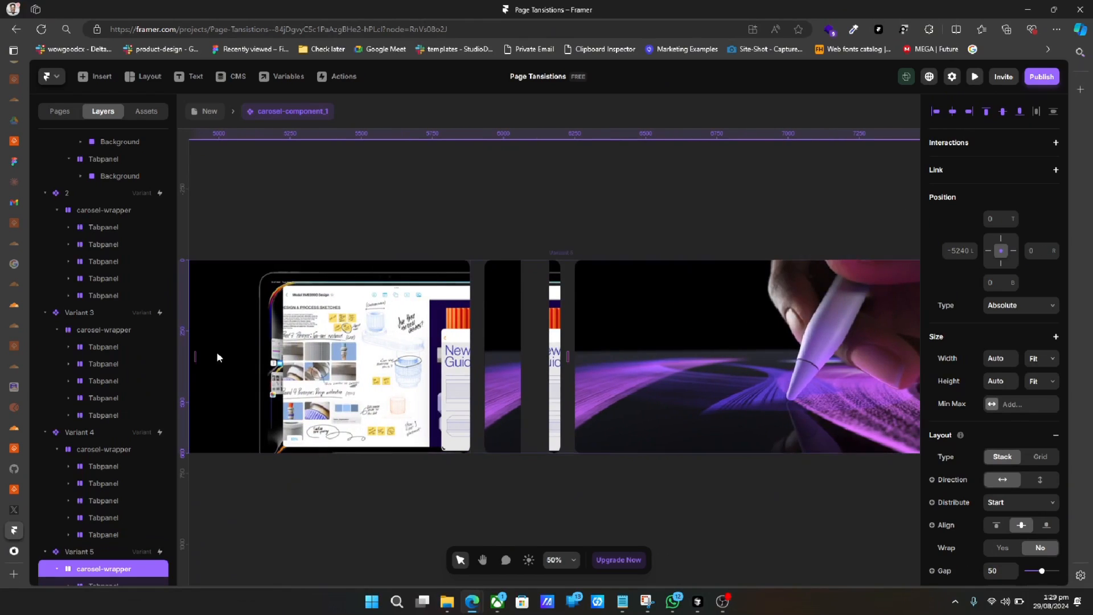
double_click(91, 550)
text(5)
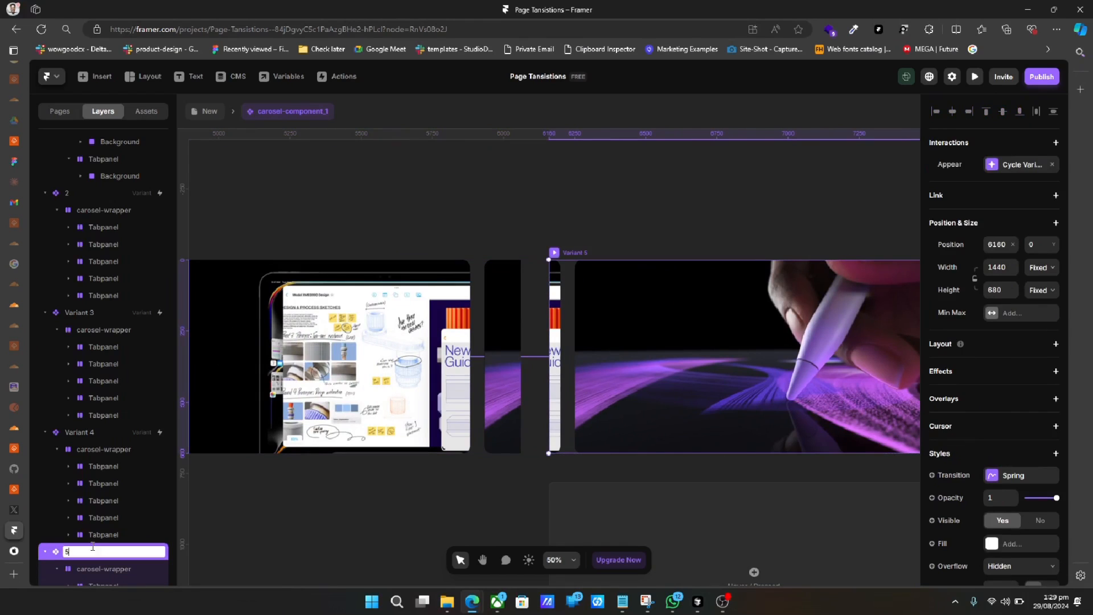
key(Return)
double_click(76, 429)
text(4)
key(Return)
double_click(90, 312)
text(3)
key(Return)
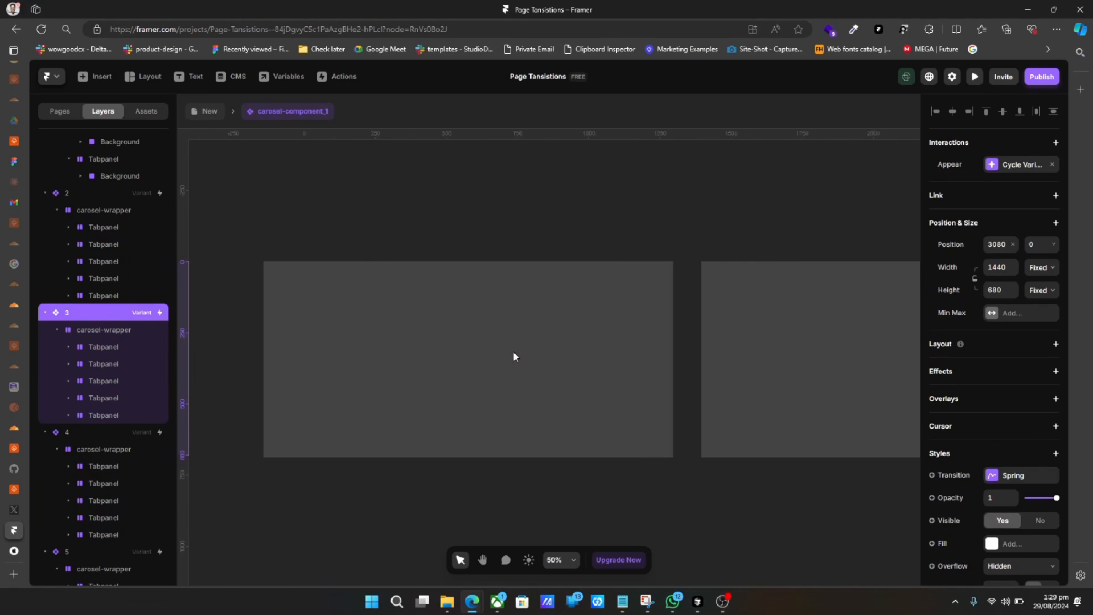
Remove the existing Appear interaction from the primary variant.
click(405, 254)
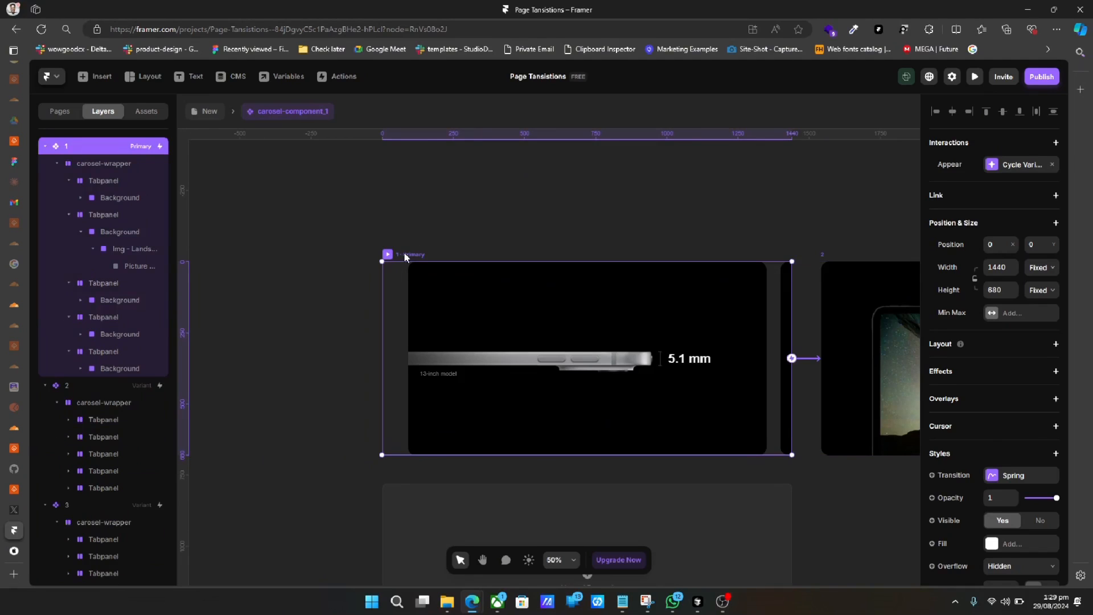
click(1028, 169)
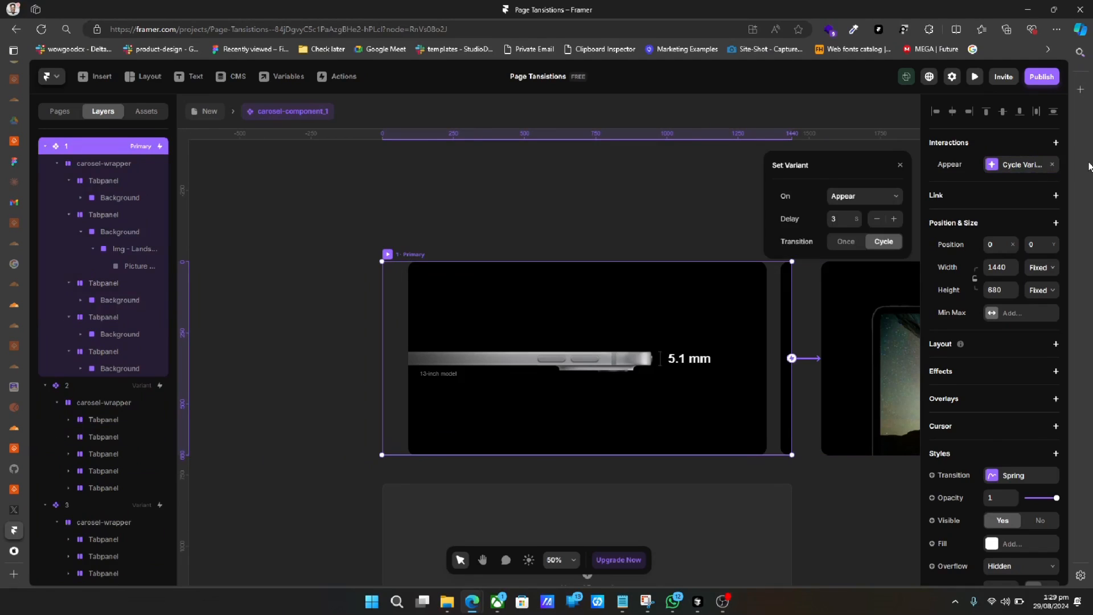
click(1052, 165)
Add a Set Variant interaction to the primary variant that triggers on Appear with a 3 s delay and cycles through the variants.
click(1055, 142)
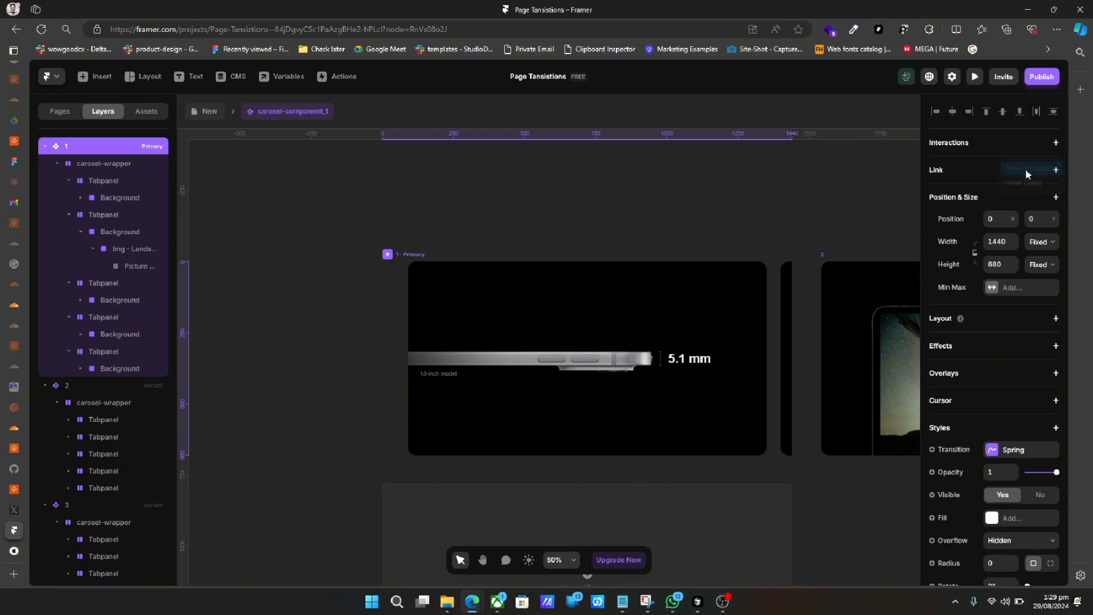
click(1026, 169)
click(870, 196)
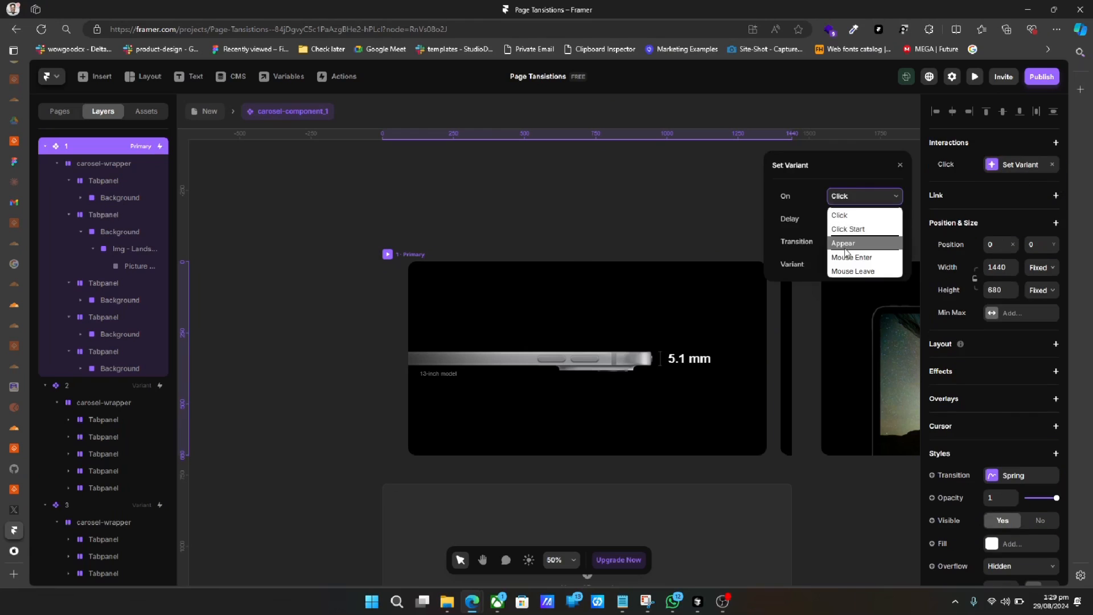
click(844, 244)
text(3)
key(Return)
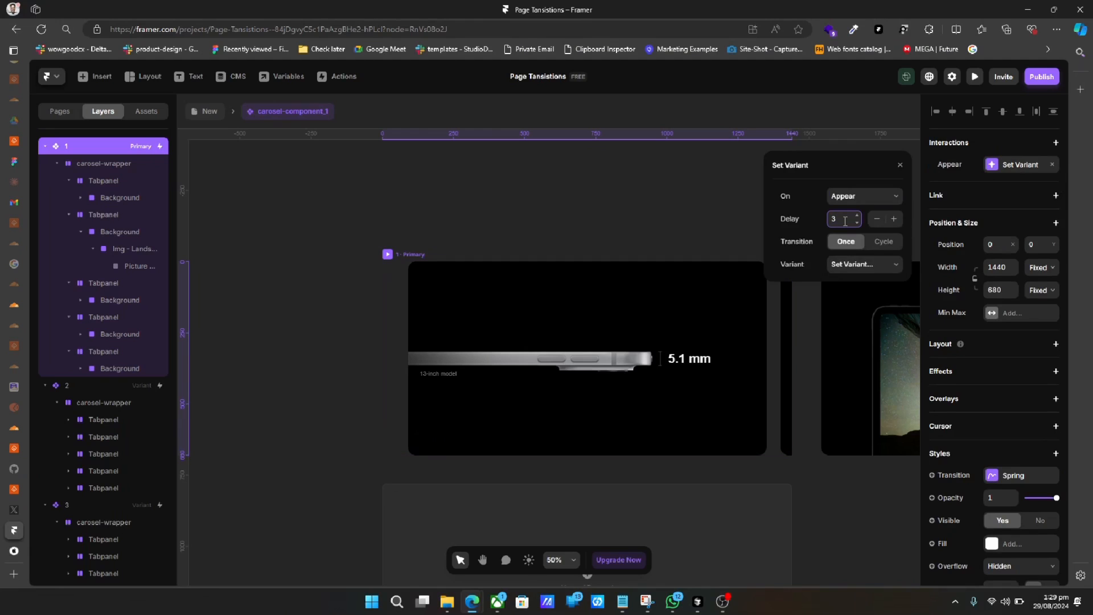
click(879, 242)
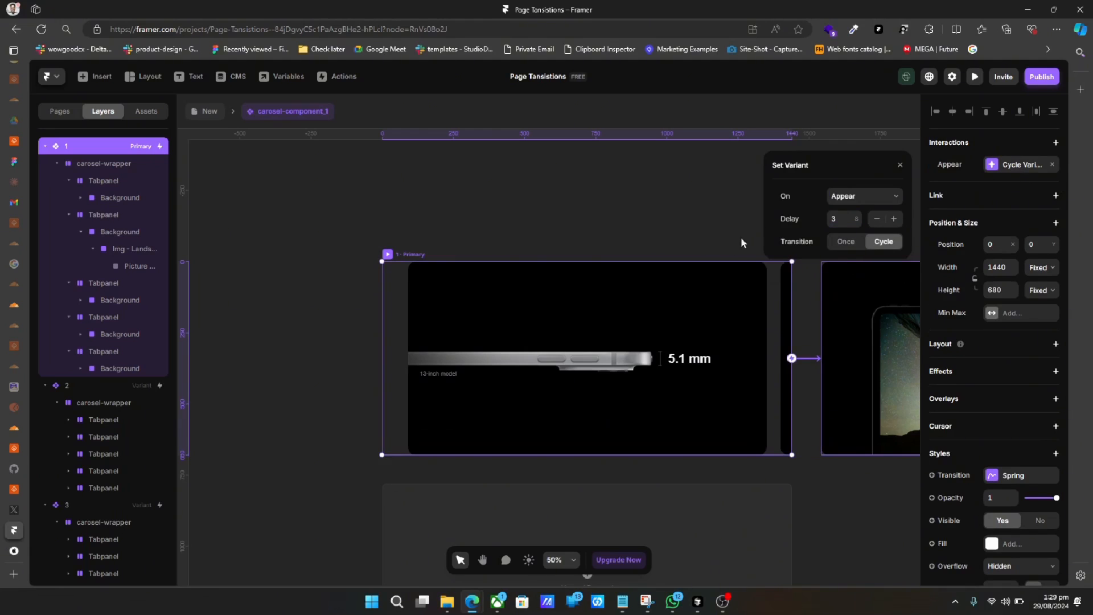
Preview the carousel component to check how it cycles through the slides.
key(ctrl+p)
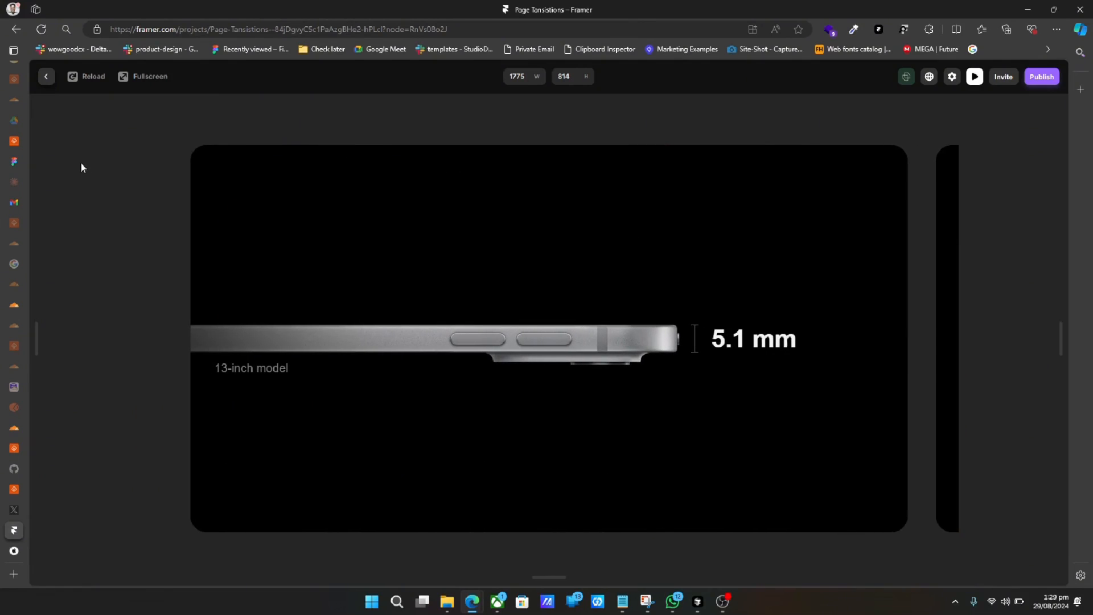
click(50, 80)
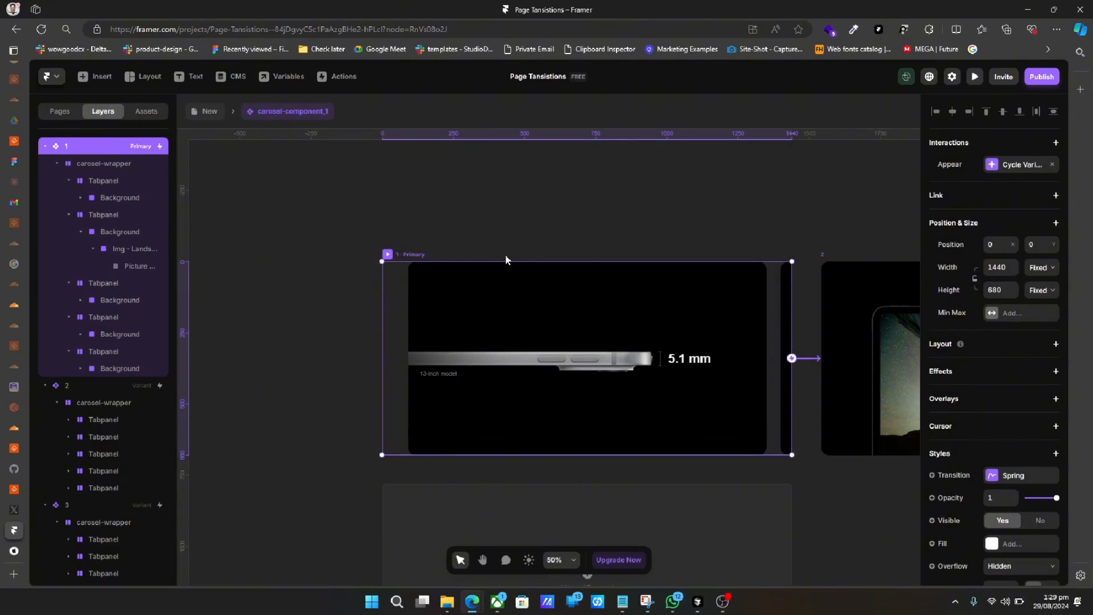
click(15, 551)
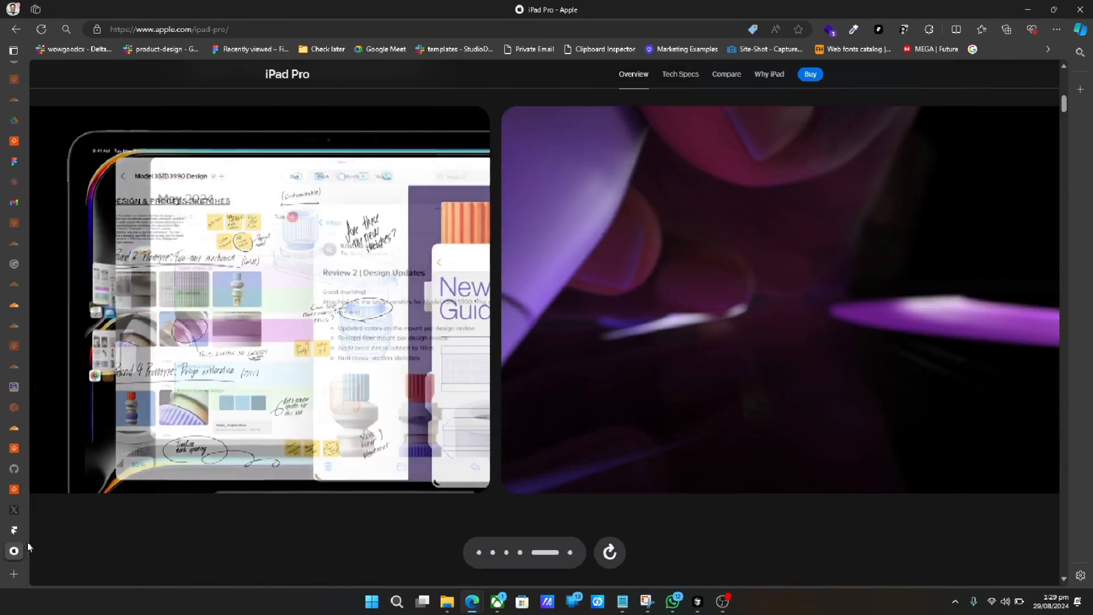
click(479, 552)
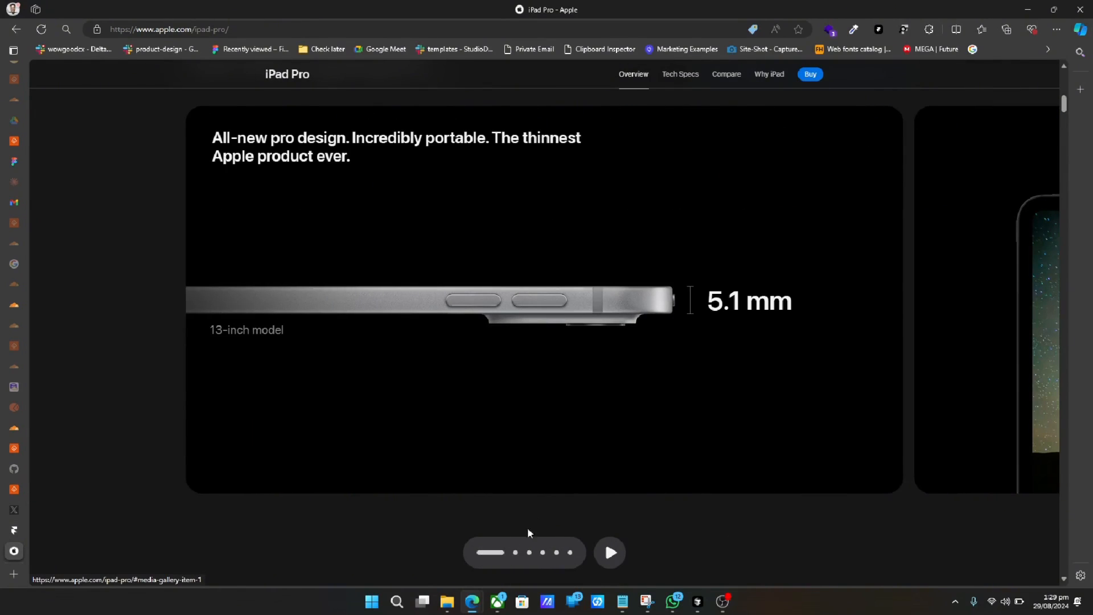
click(21, 530)
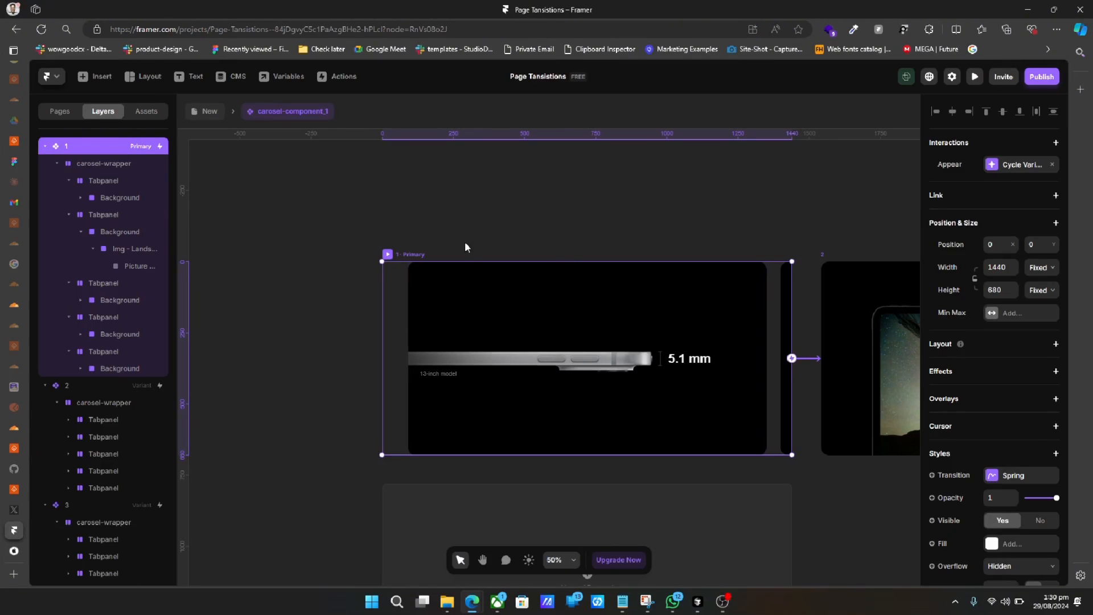
Draw a frame about 198 by 56 on the empty canvas above the primary variant.
click(492, 233)
click(396, 256)
key(f)
drag(414, 200, 470, 217)
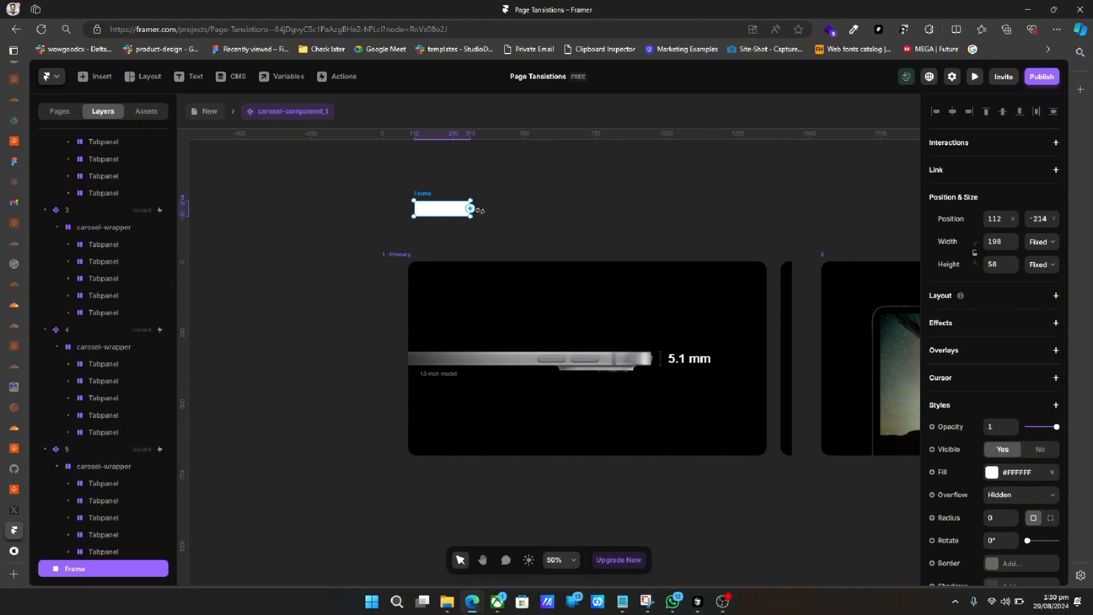
Set the new frame's width to 200 and its corner radius to 500.
click(1004, 242)
text(200)
click(995, 268)
click(1004, 518)
text(500)
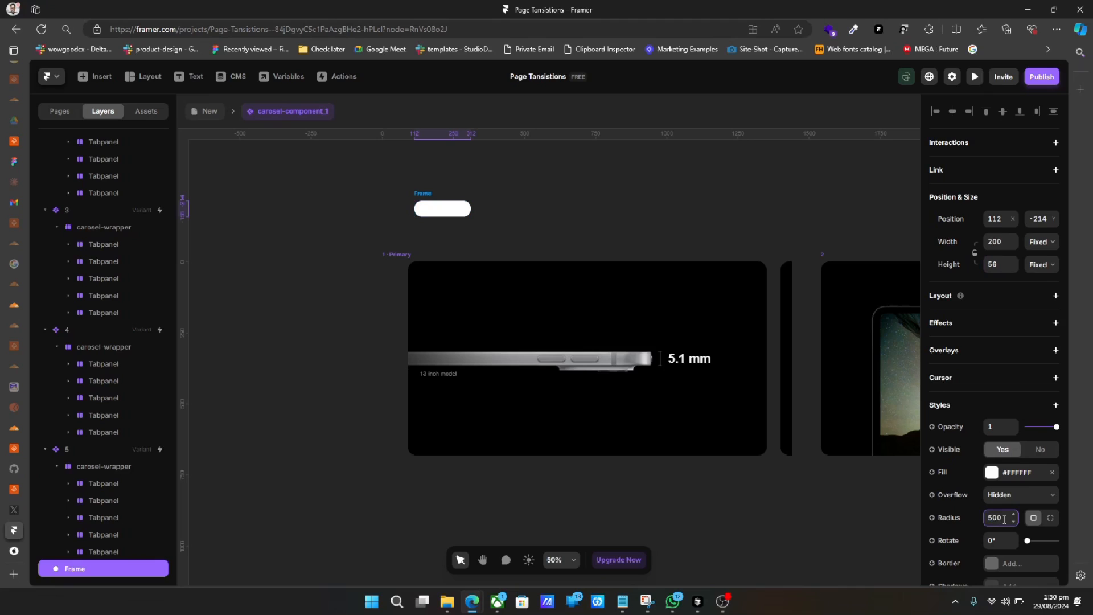
Change the pill frame's fill to #212121 at 71% opacity.
click(1007, 472)
drag(805, 454, 757, 455)
drag(838, 480, 835, 478)
click(775, 452)
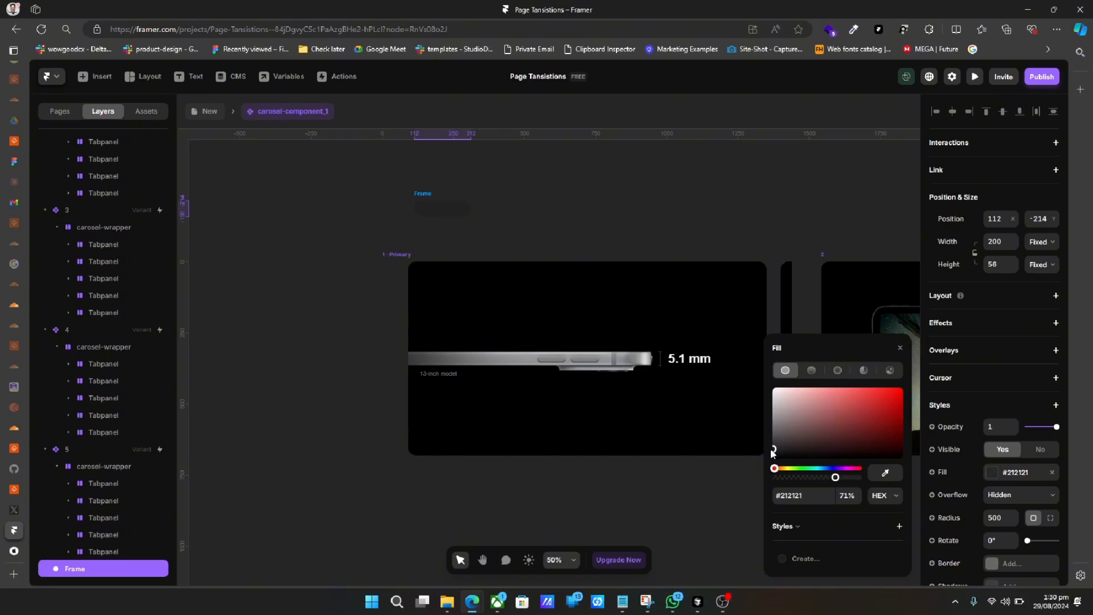
click(538, 217)
Move the pill frame from the empty canvas into the carousel's primary variant.
click(428, 198)
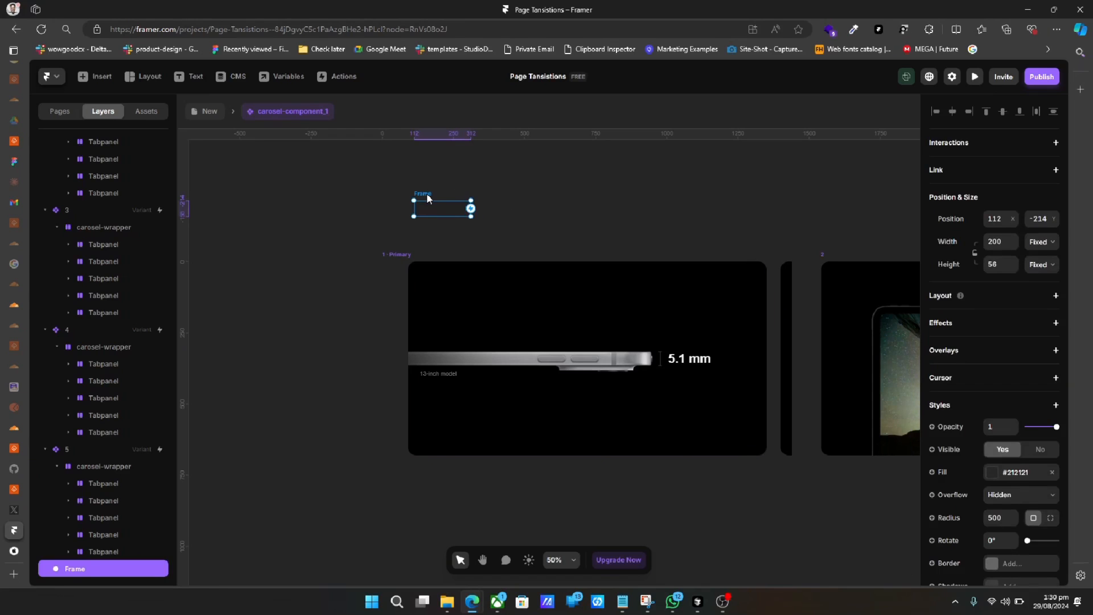
click(394, 255)
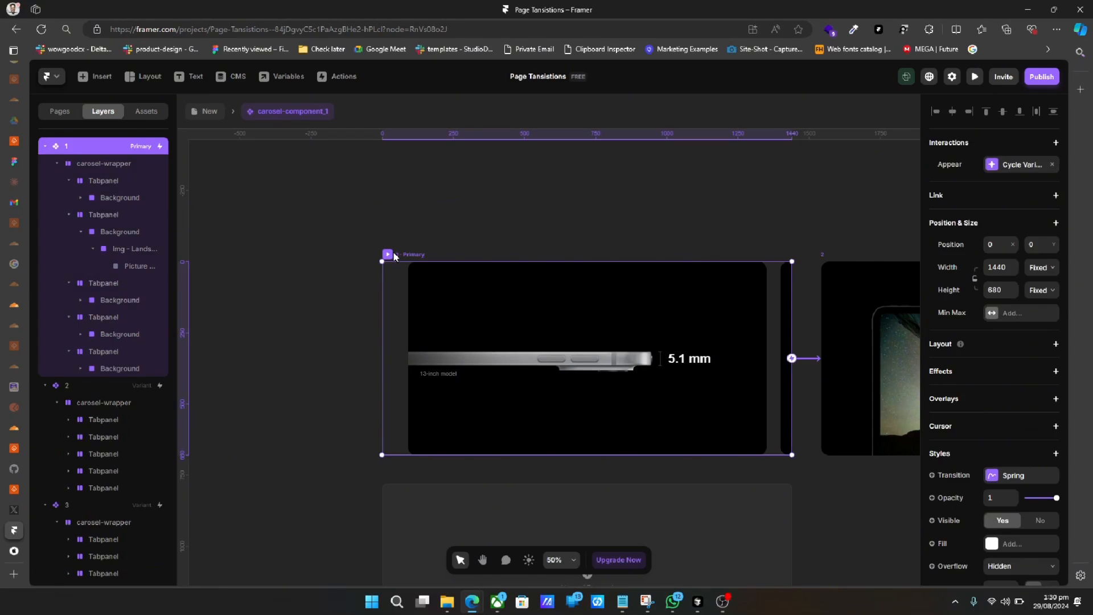
key(ctrl+v)
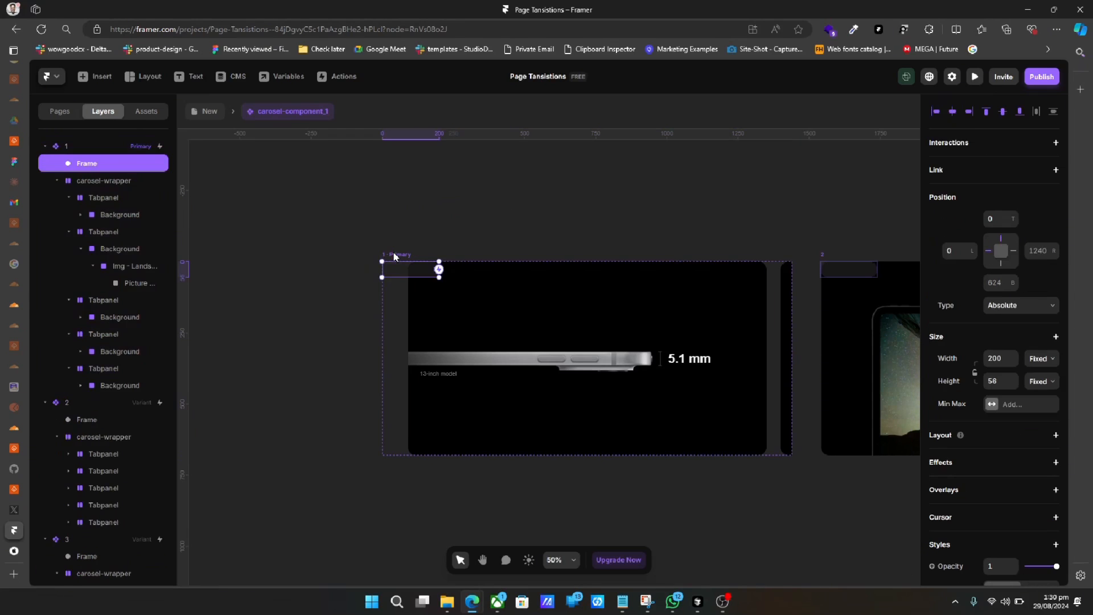
Center the pill frame horizontally in the primary variant and position it 40 px above the variant's bottom edge.
click(951, 111)
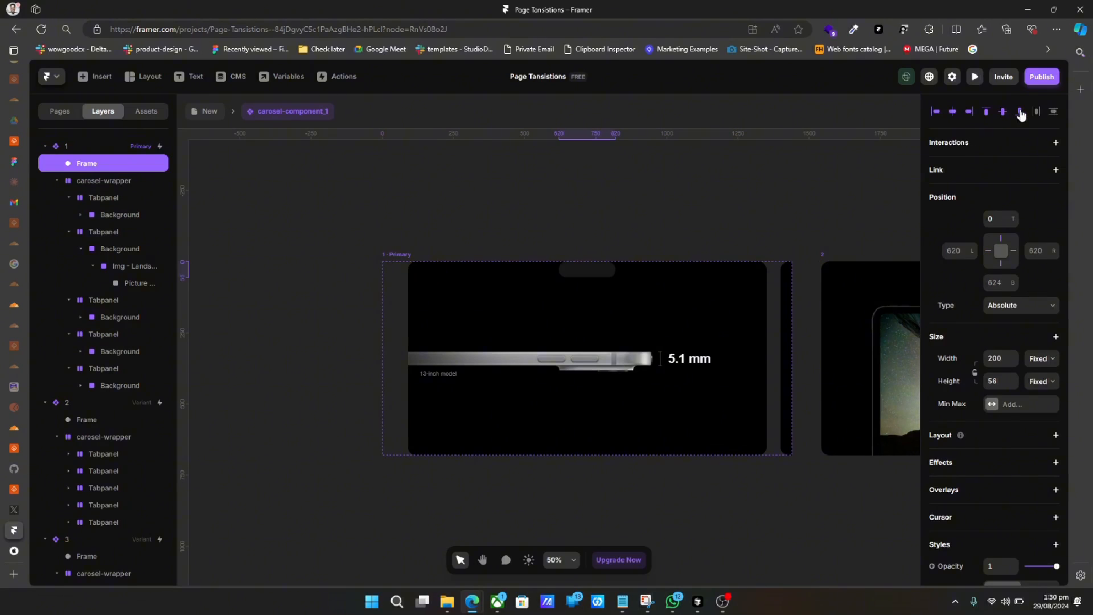
click(1019, 112)
key(shift+Down)
key(shift+Down)
key(shift+Down)
key(shift+Down)
key(shift+Down)
key(shift+Down)
key(shift+Down)
key(shift+Down)
key(shift+Down)
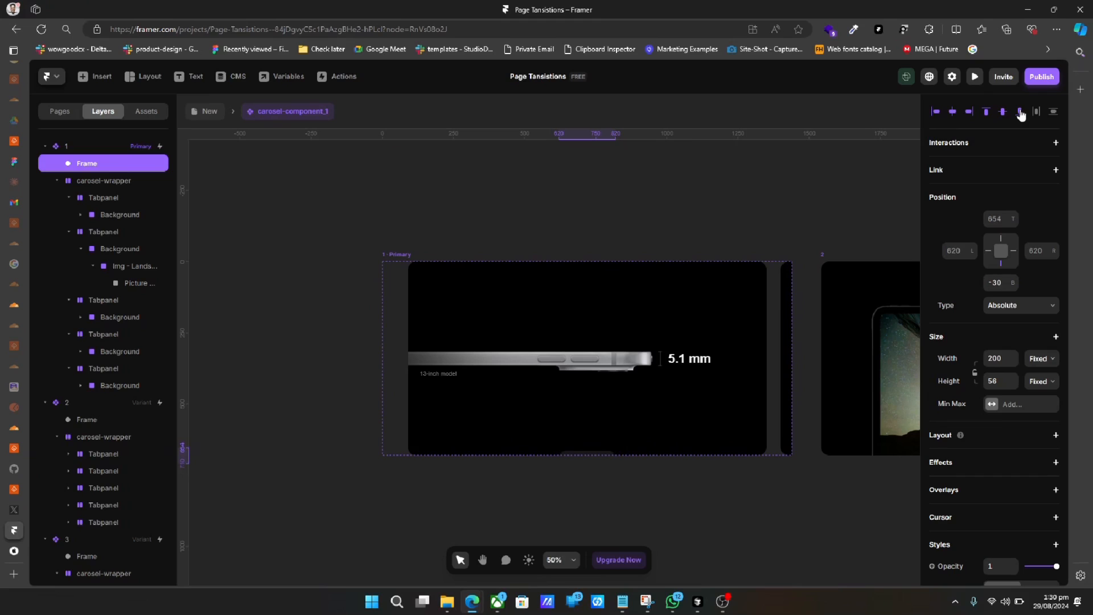
key(shift+Up)
key(shift+Up)
key(shift+Up)
key(shift+Up)
key(shift+Up)
key(shift+Up)
key(shift+Up)
key(shift+Up)
key(shift+Up)
key(shift+Up)
key(shift+Up)
key(shift+Up)
key(shift+Up)
key(shift+Up)
key(shift+Up)
key(shift+Up)
key(shift+Down)
key(shift+Down)
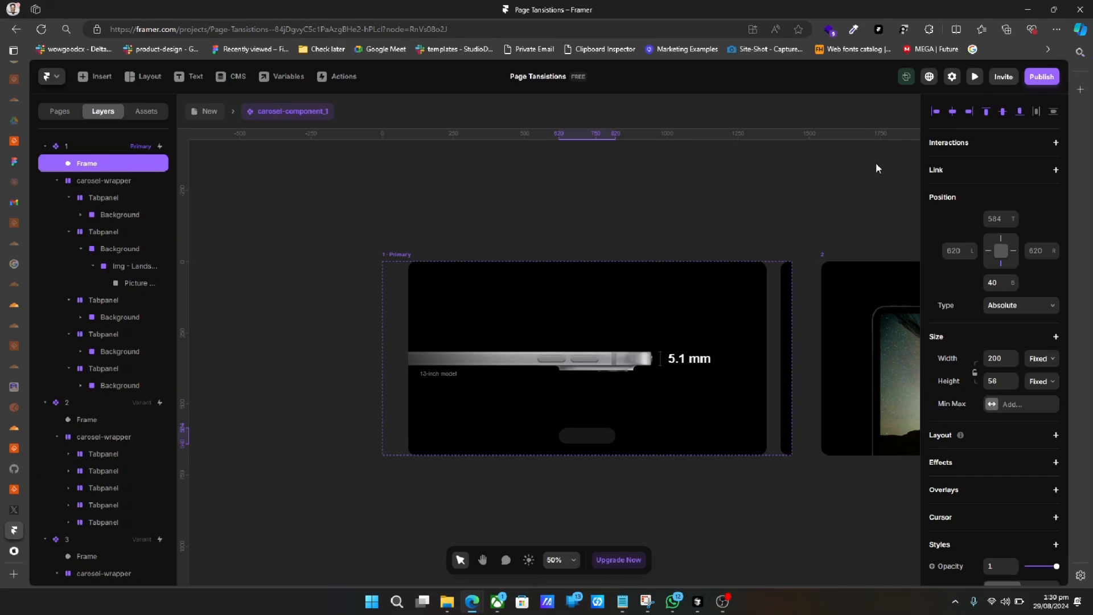
Add a 1 px solid border in #1C1C1C to the pill frame.
scroll(1029, 471, down, 3)
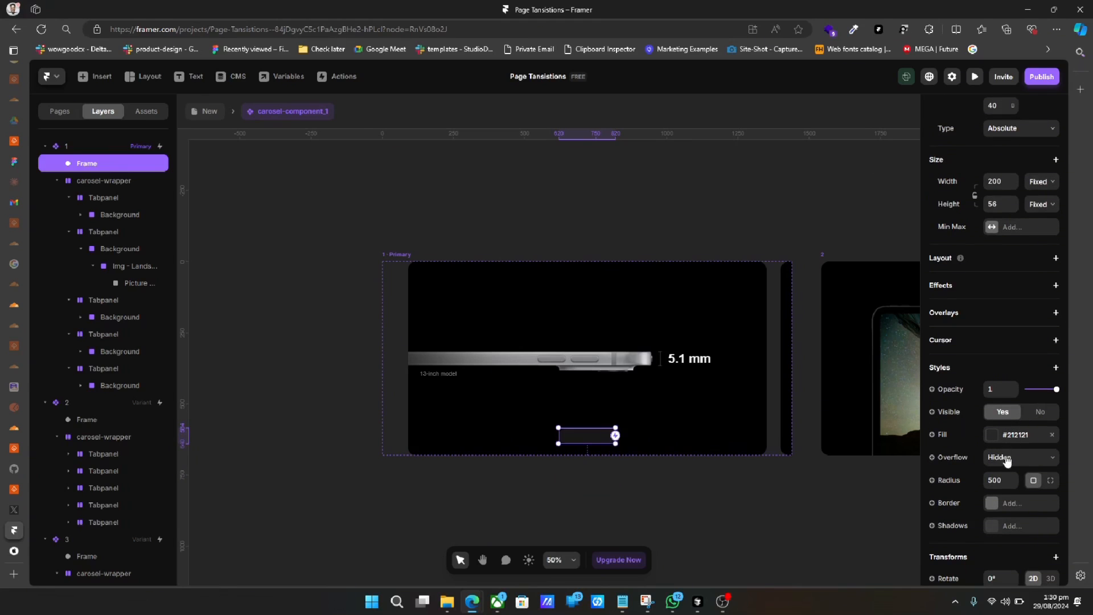
click(999, 503)
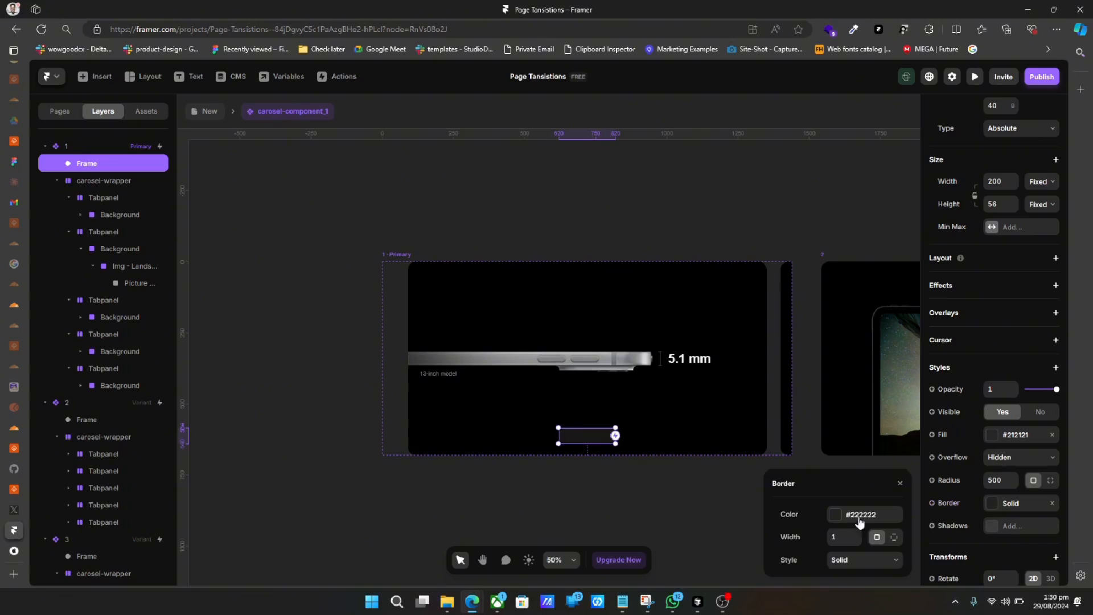
click(835, 510)
drag(793, 439, 755, 453)
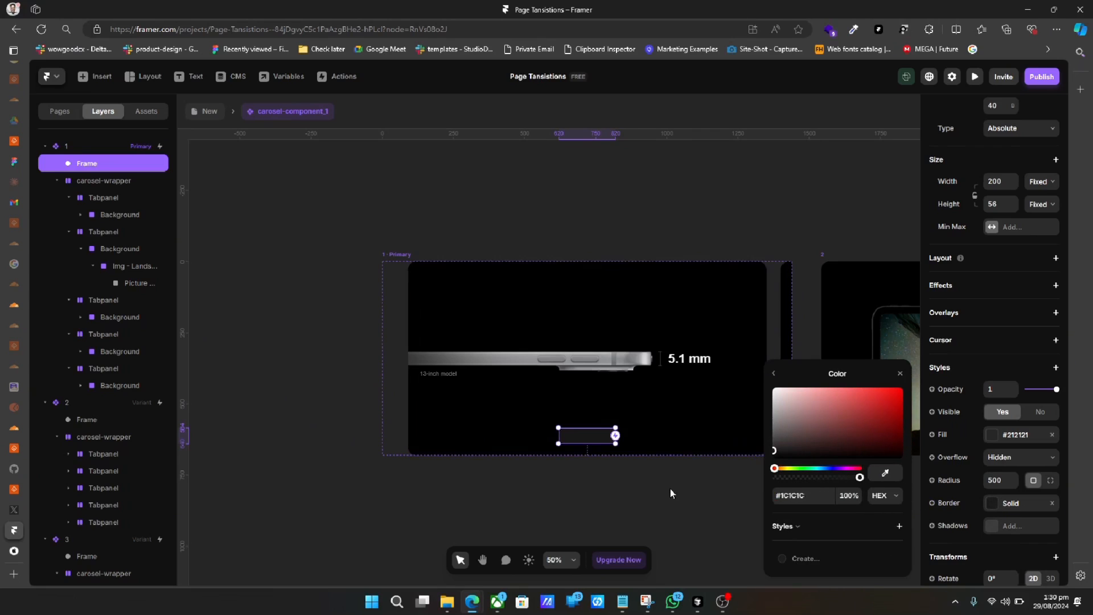
click(671, 491)
Turn the pill frame into a new component named tracker.
click(598, 439)
right_click(598, 439)
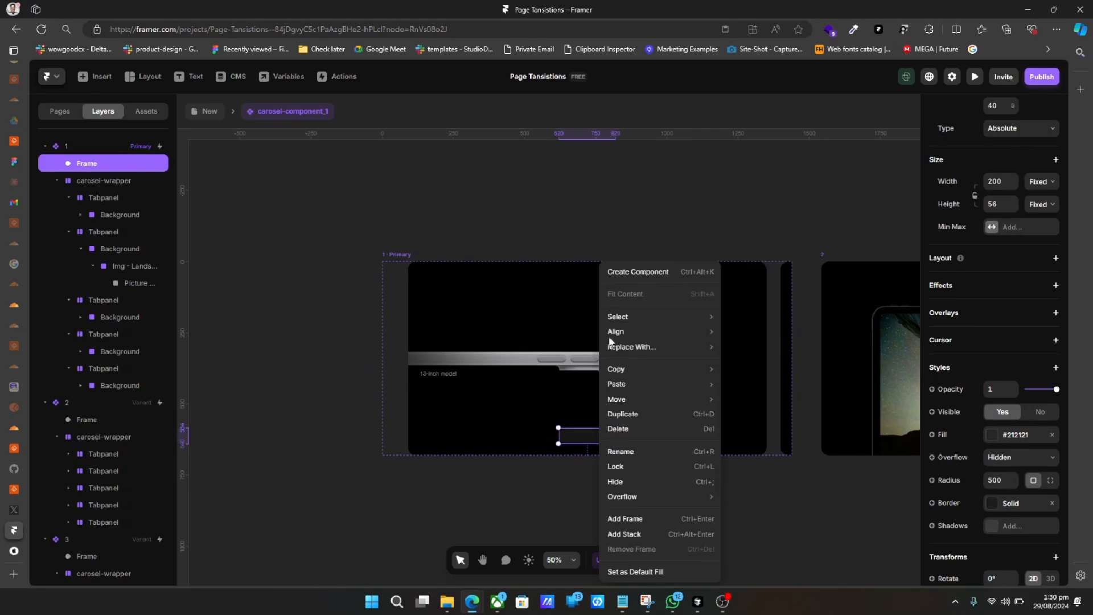
click(646, 273)
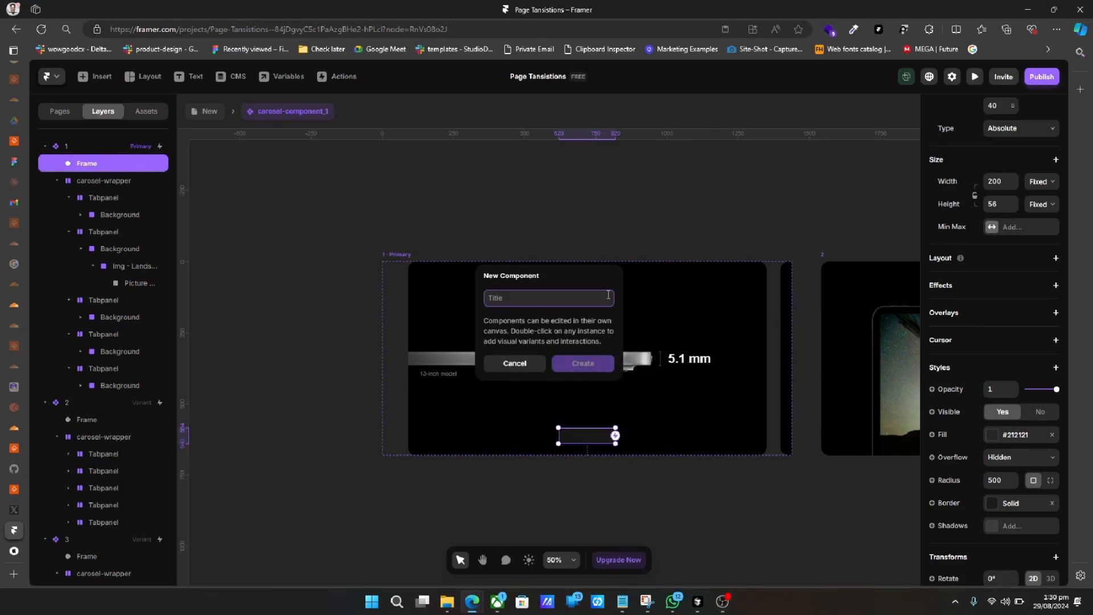
text(ta)
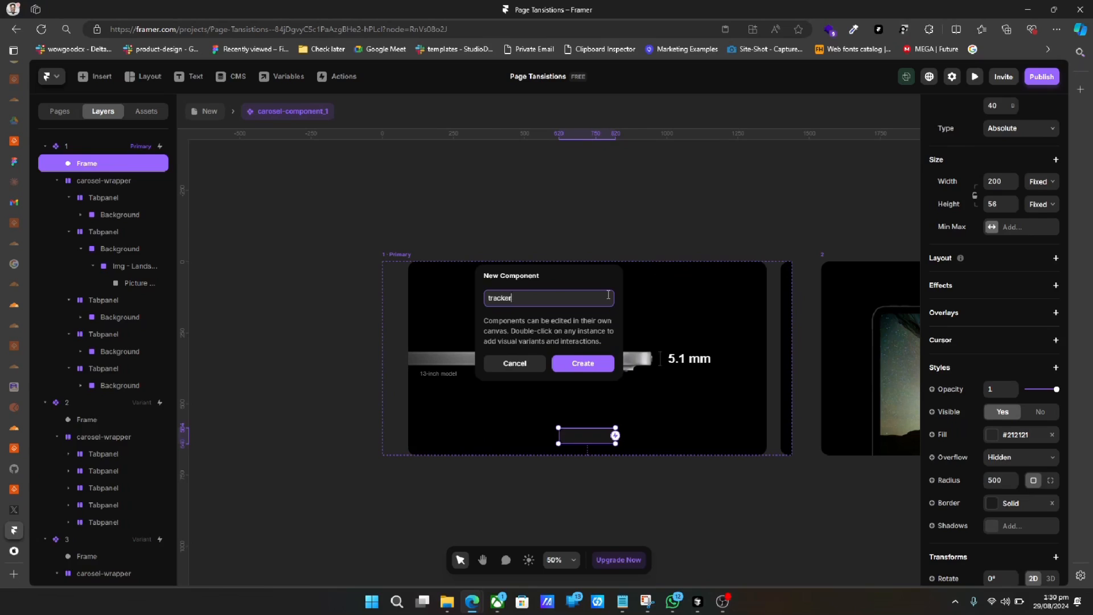
text(acker)
key(Return)
Draw a small frame about 18 by 10 inside the tracker component's primary variant.
click(548, 358)
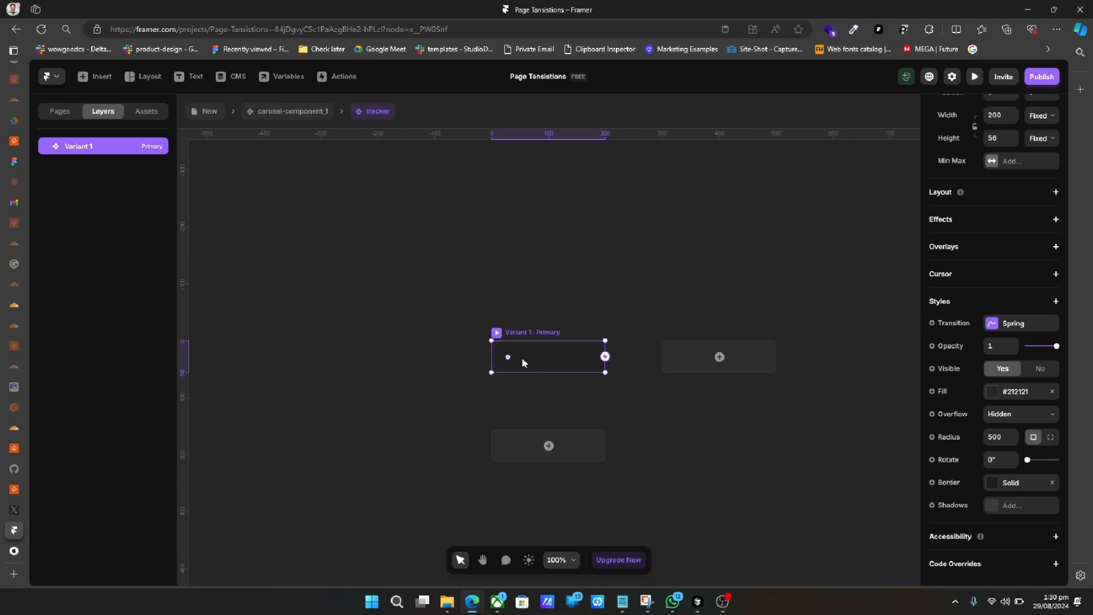
key(ctrl+=)
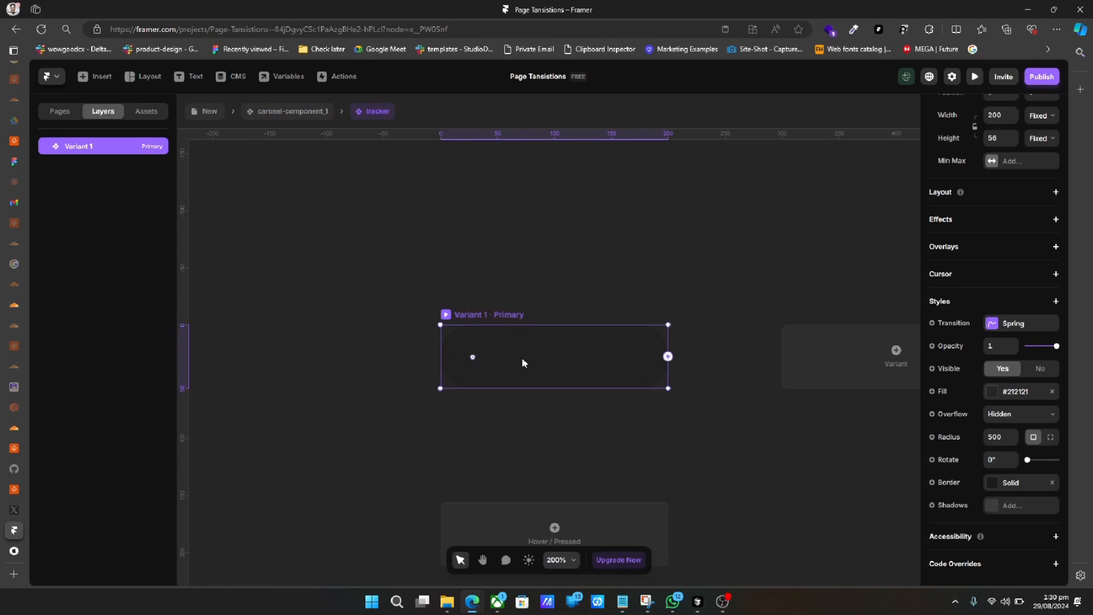
key(f)
drag(464, 350, 484, 360)
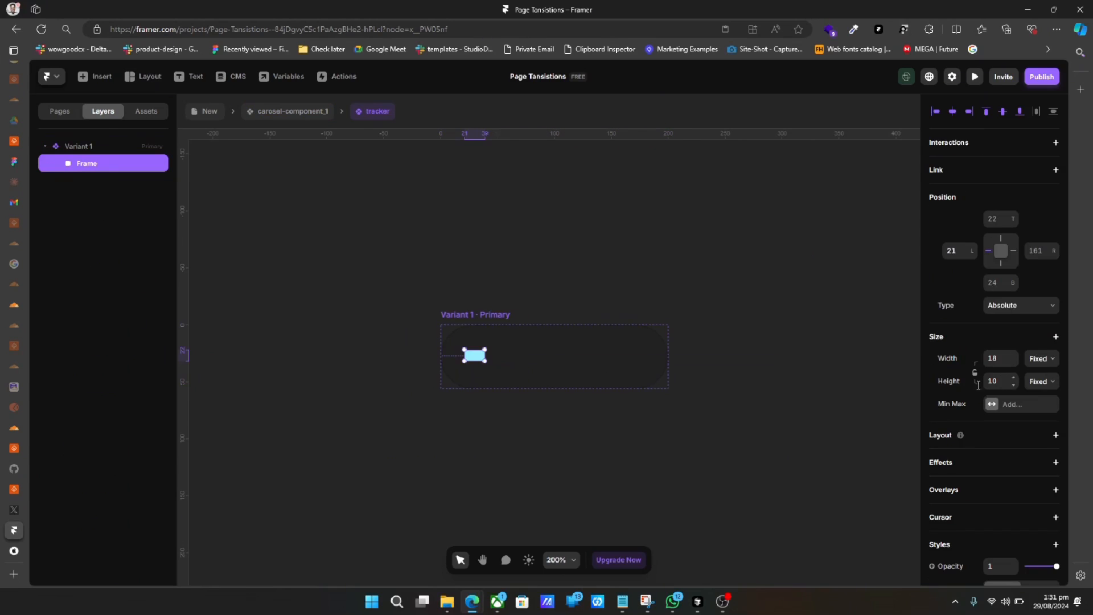
Make the small frame a round dot by setting its width to 10 and its radius to 500.
click(497, 319)
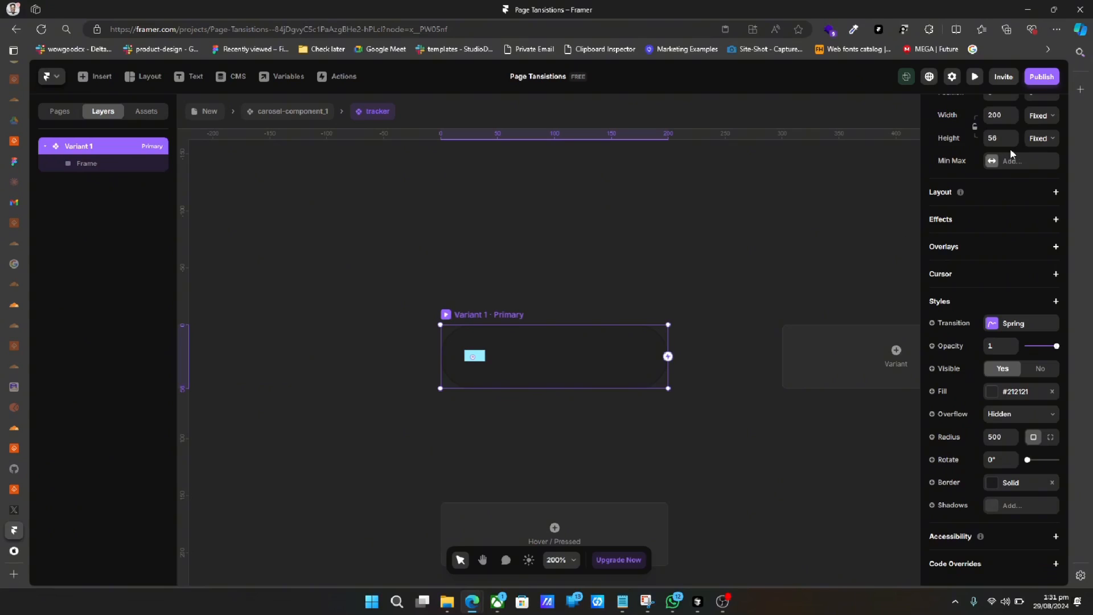
click(482, 355)
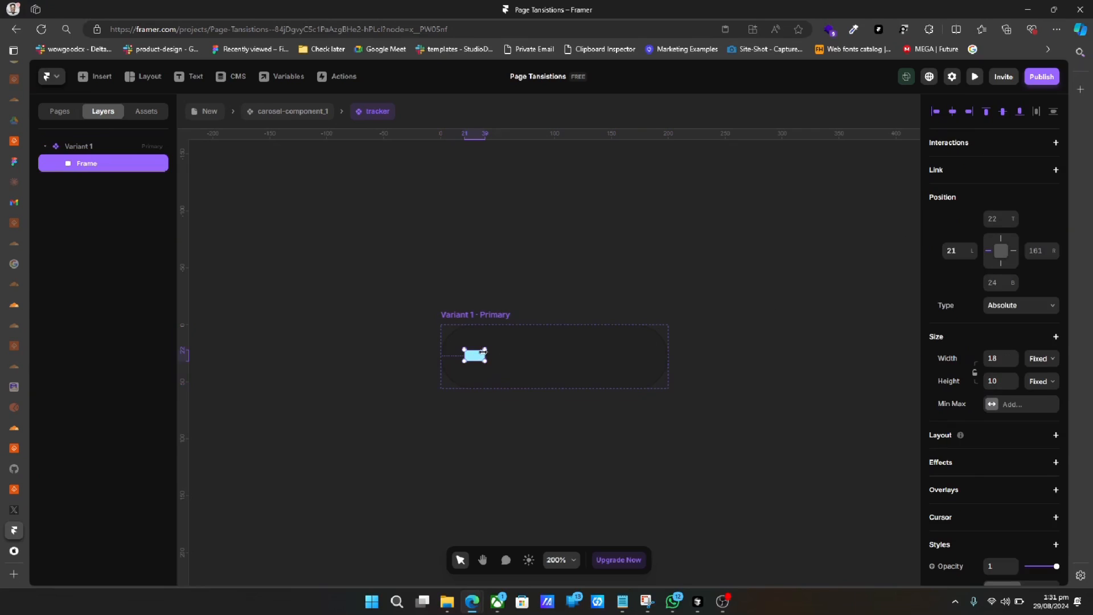
click(993, 379)
click(1002, 358)
text(10)
scroll(991, 458, down, 4)
click(993, 432)
text(500)
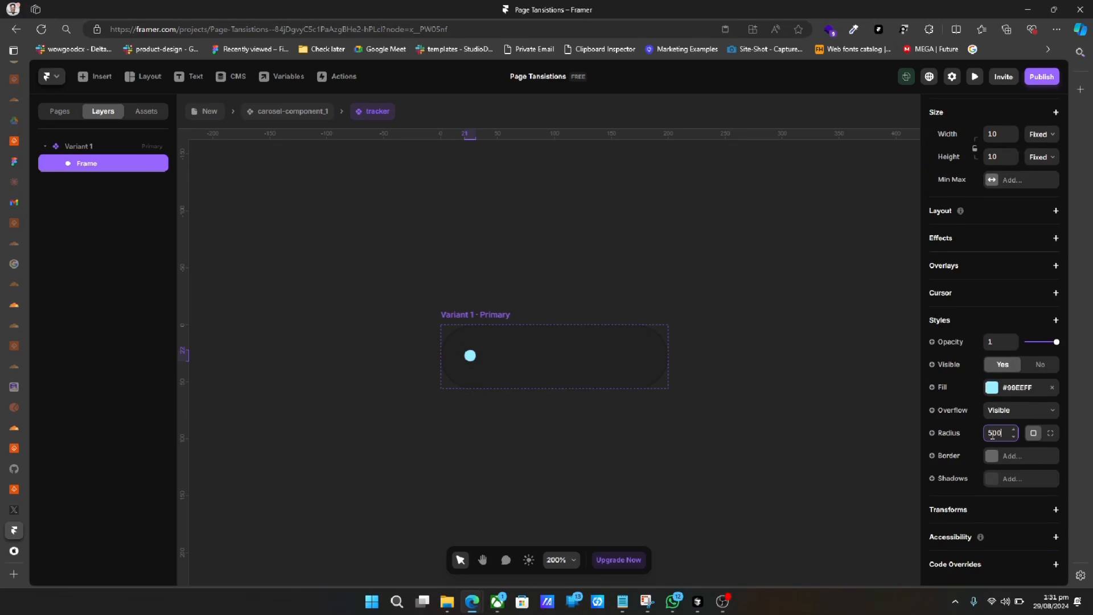
Apply a horizontal stack layout with padding 16 to the tracker's primary variant and set its height to Fit Content.
click(477, 321)
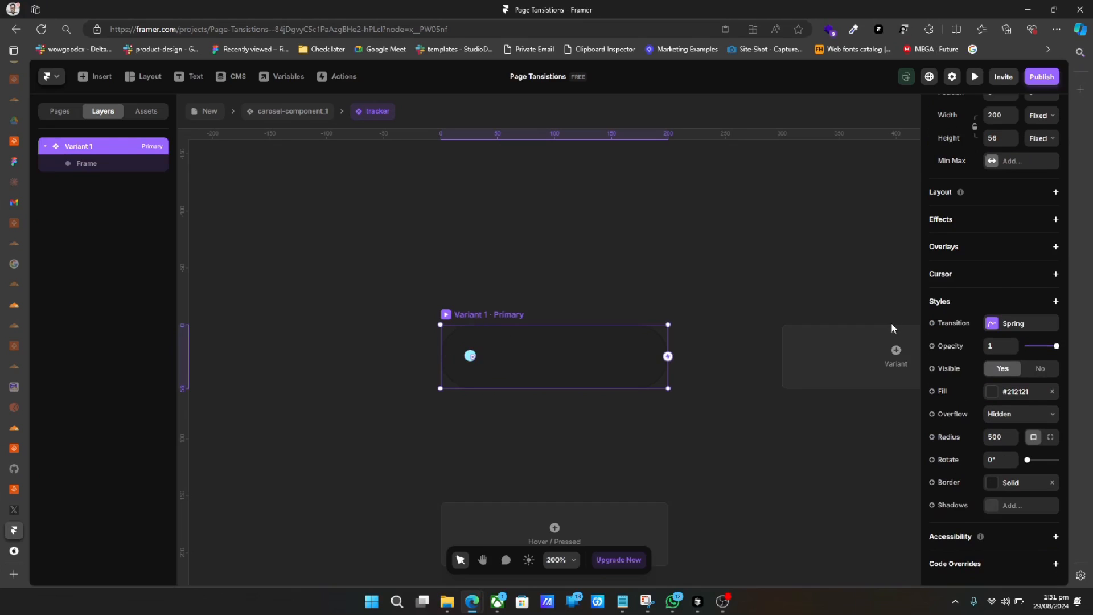
click(1056, 192)
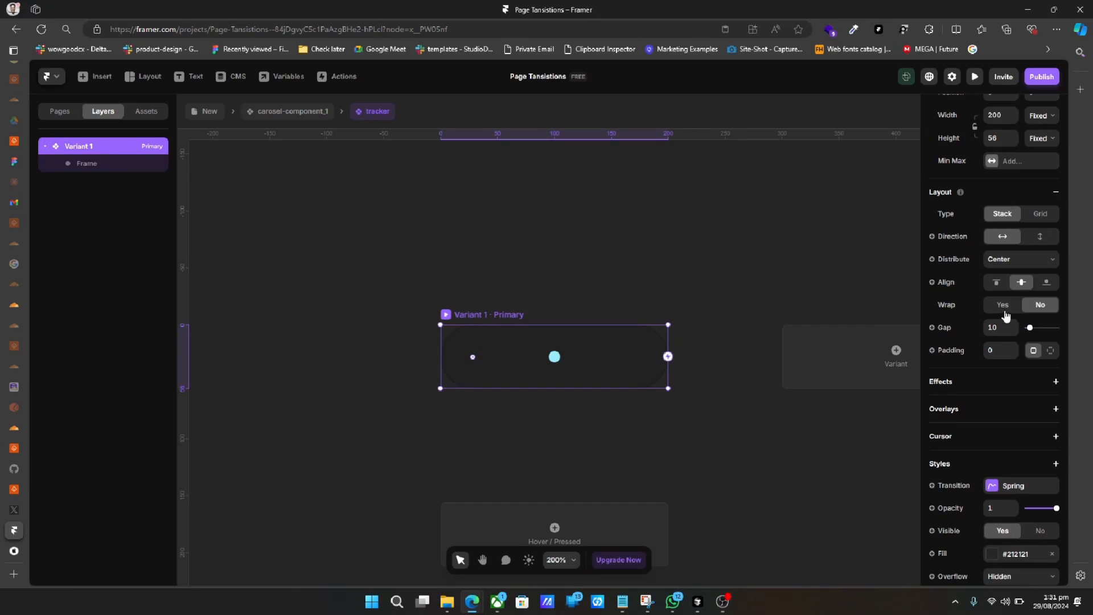
click(1006, 347)
text(8)
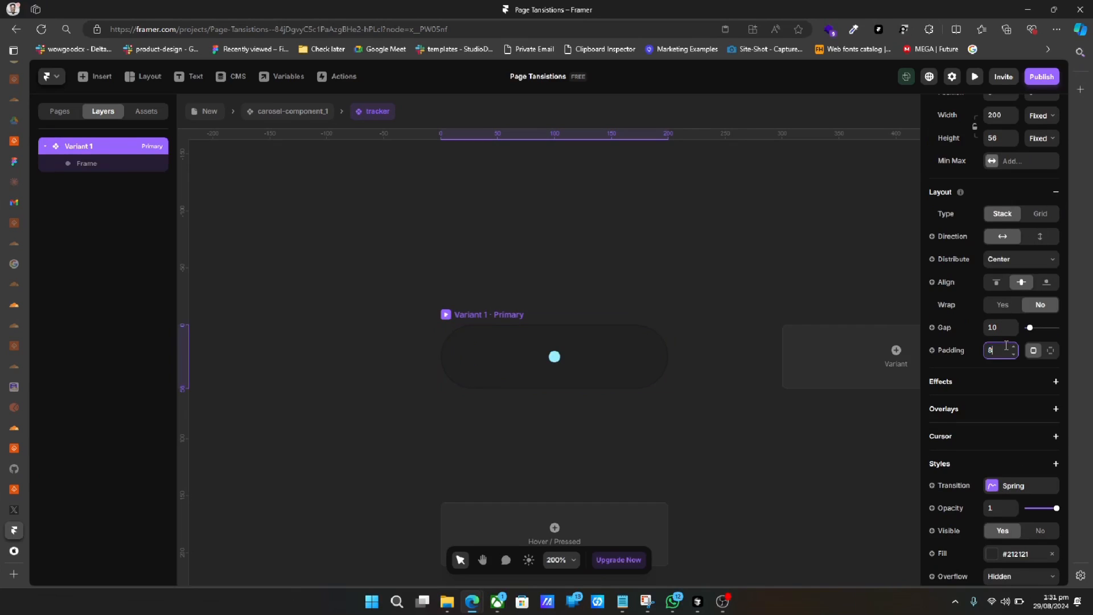
scroll(1005, 346, up, 3)
click(1031, 267)
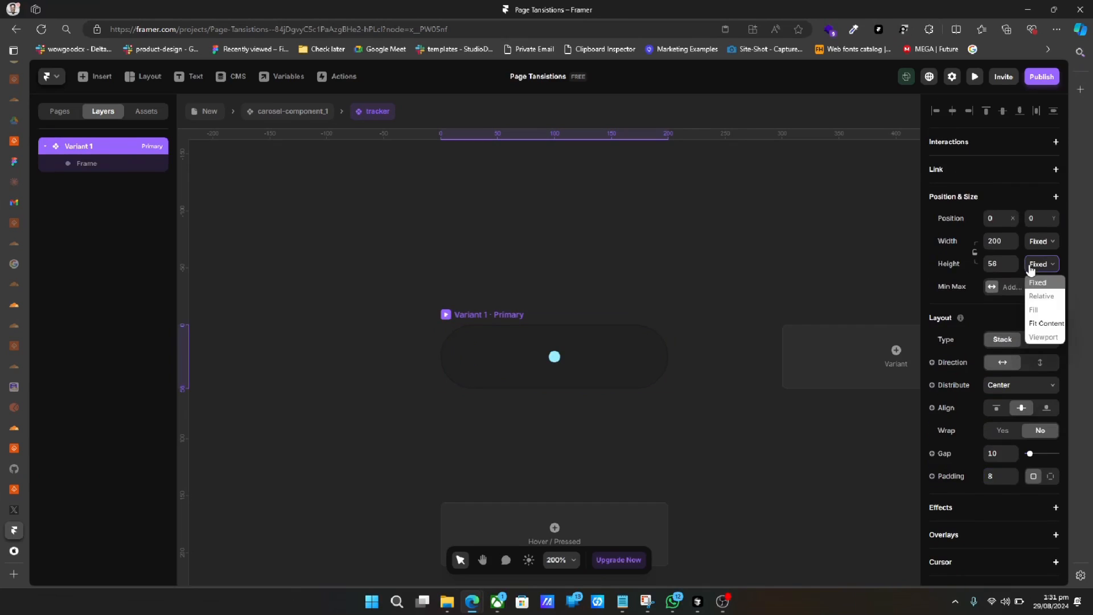
click(1044, 323)
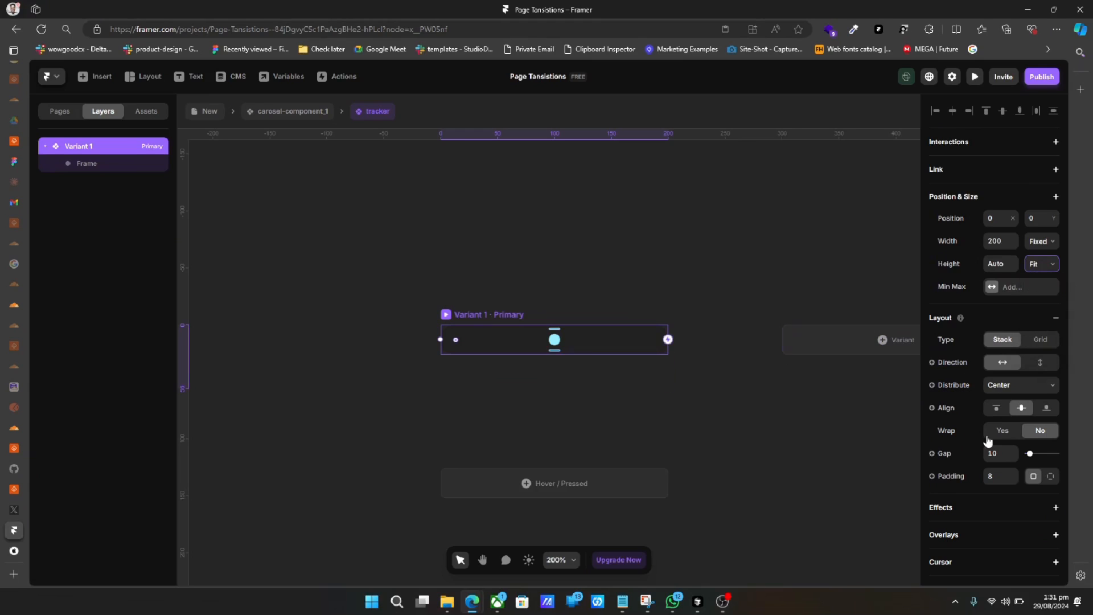
click(997, 477)
text(12)
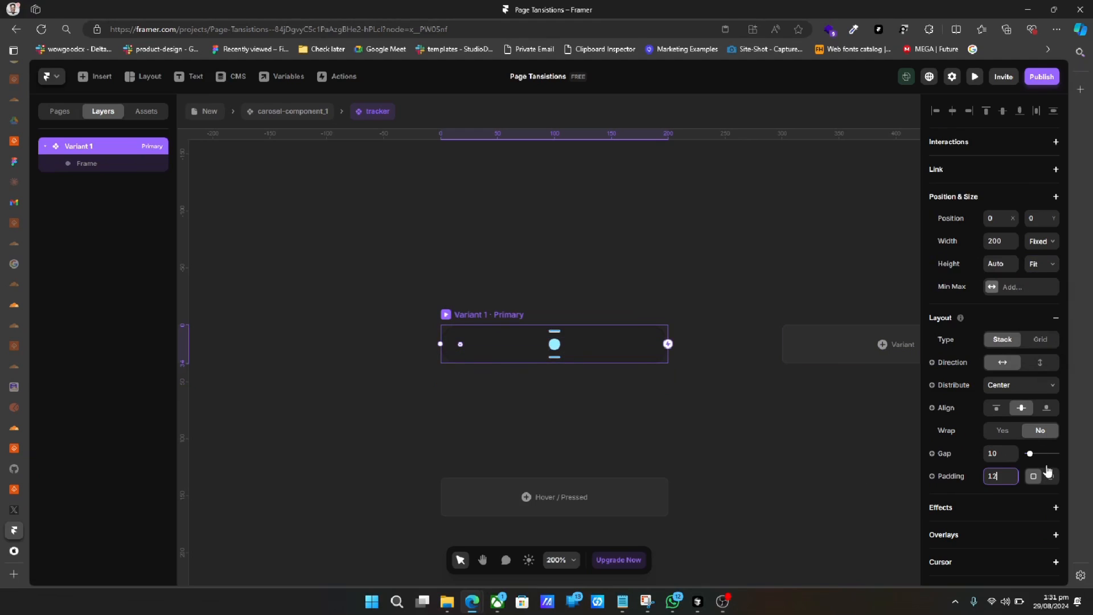
key(BackSpace)
text(6)
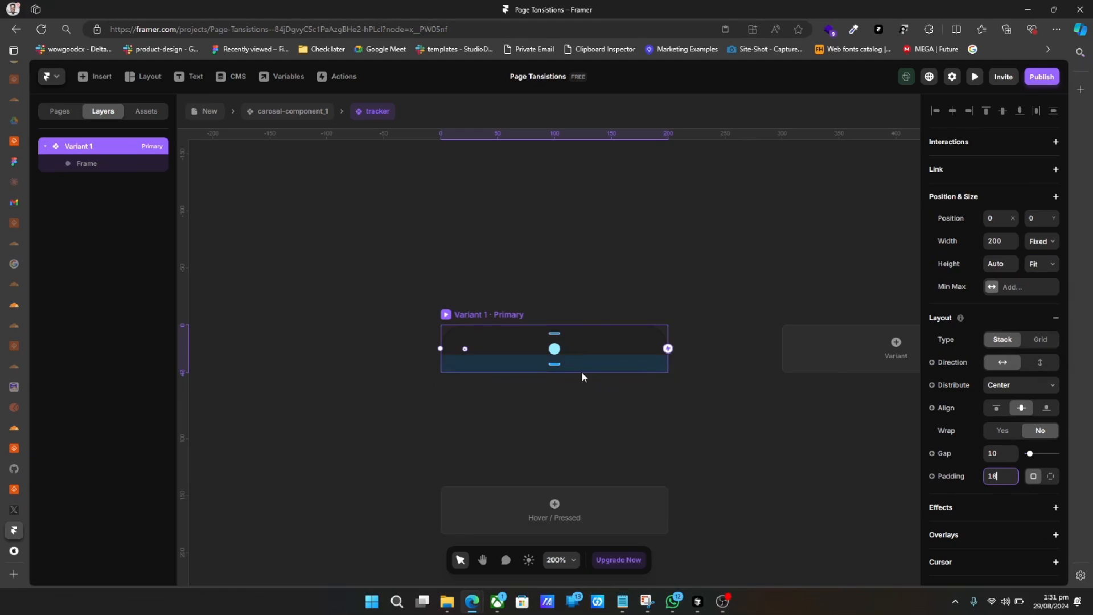
Change the dot's fill to dark grey #363636.
click(554, 349)
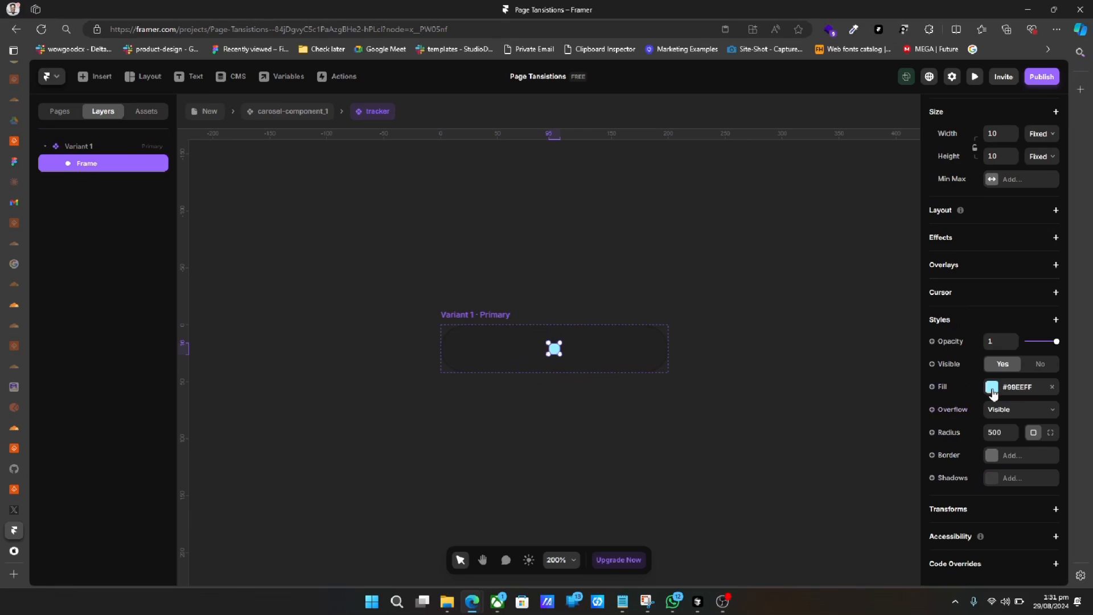
click(992, 386)
drag(857, 414, 733, 442)
click(668, 417)
Duplicate the dot four times to make a row of five pagination dots.
click(552, 349)
key(ctrl+d)
key(ctrl+d)
key(ctrl+d)
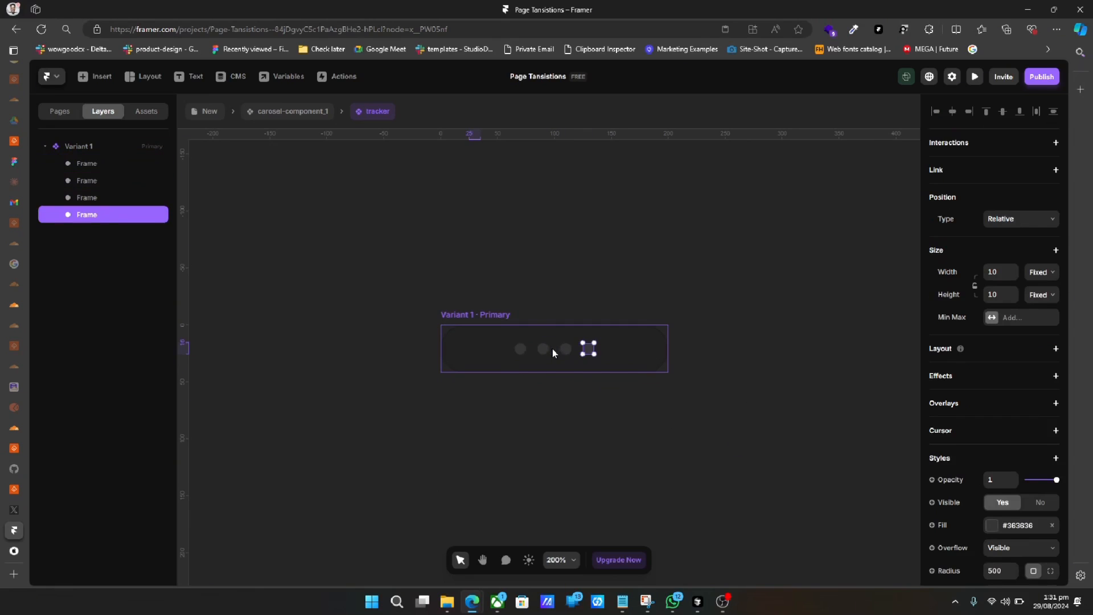
key(ctrl+d)
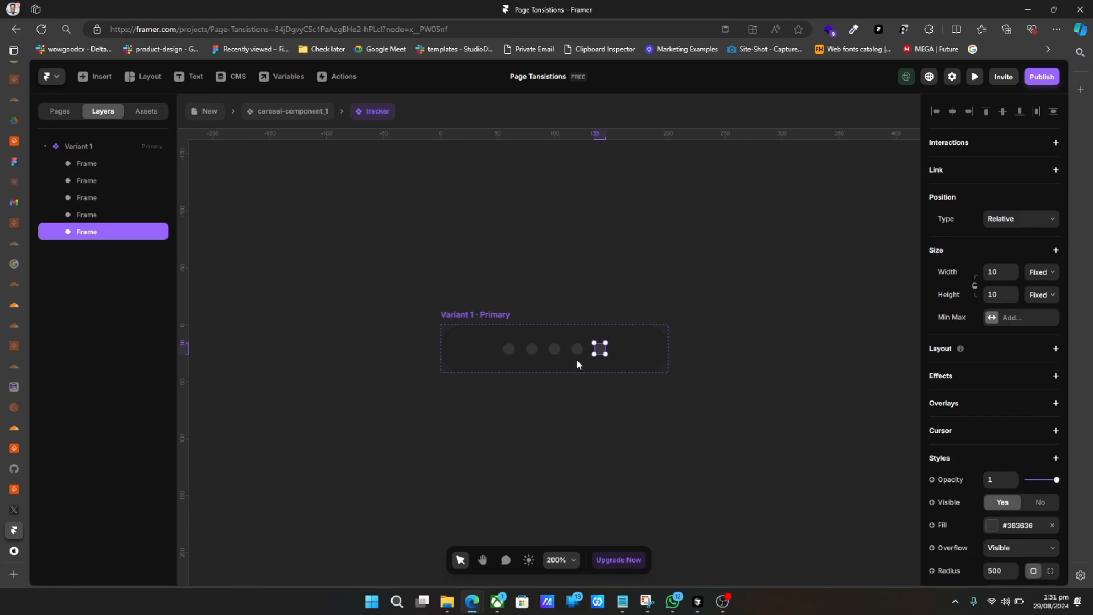
Draw a frame about 10 by 5 inside the first pagination dot.
click(506, 348)
key(f)
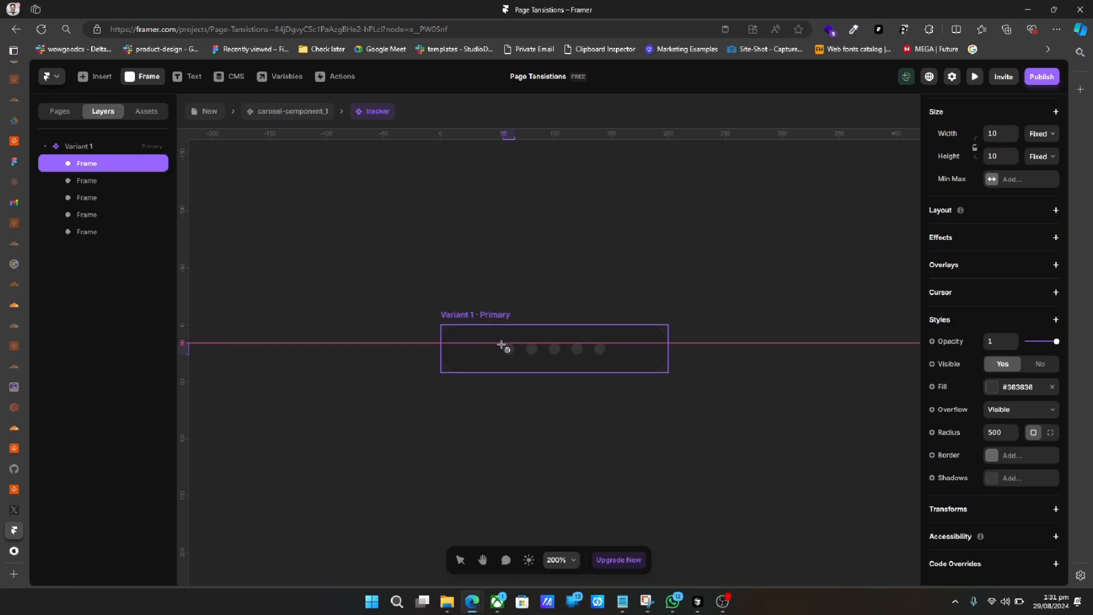
drag(507, 346, 514, 352)
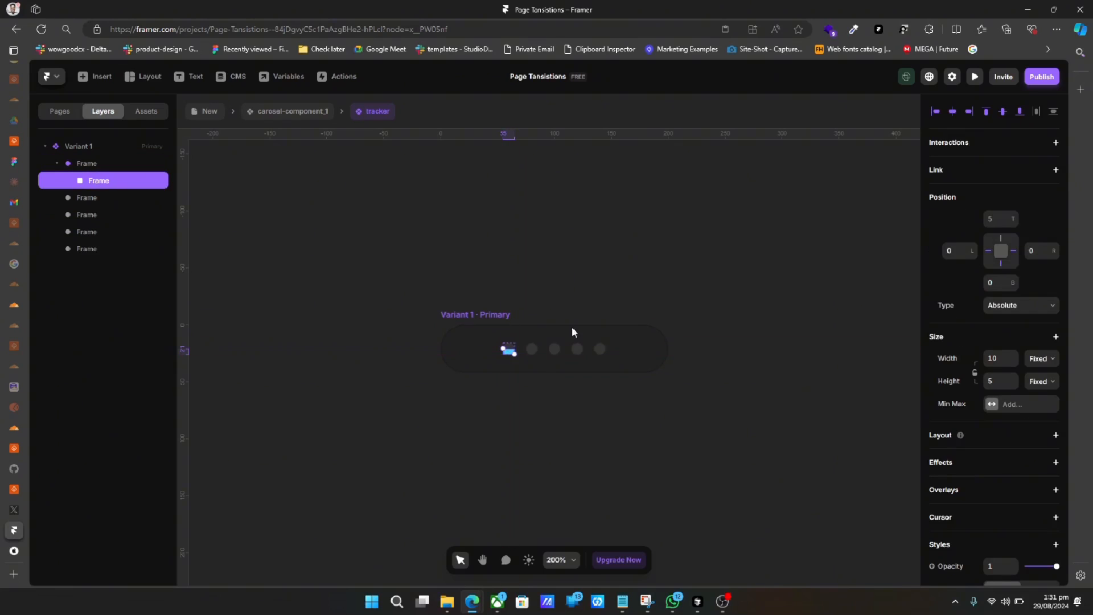
Rename the frame inside the first dot progress and keep it selected.
double_click(98, 179)
text(tracker)
double_click(100, 181)
text(progres)
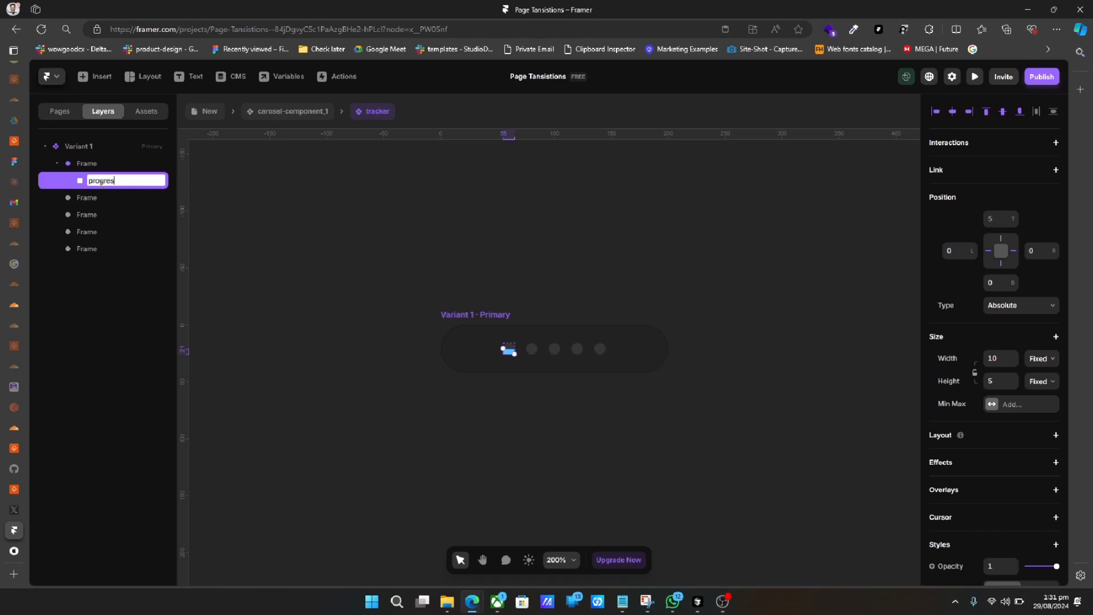
text(s)
key(Return)
click(91, 165)
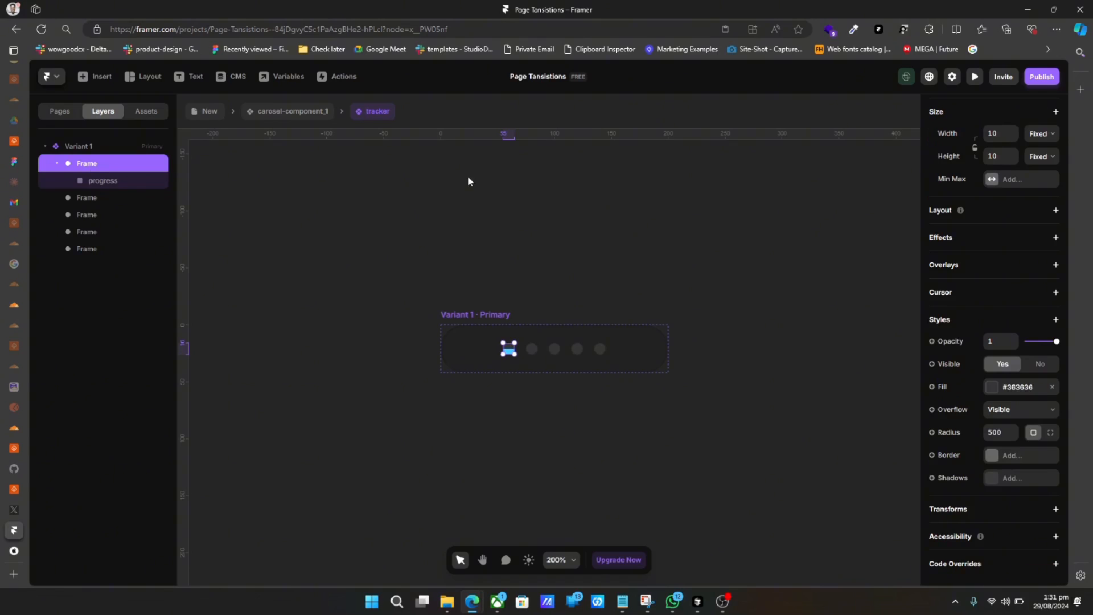
click(127, 186)
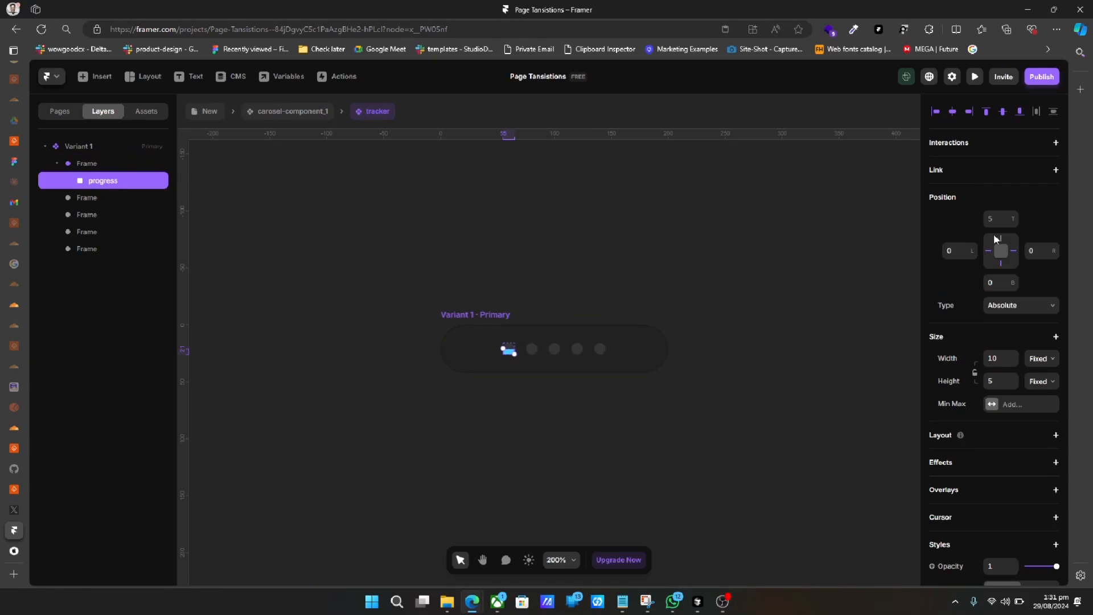
Make the progress frame's width and height relative and set both to 100% of the first dot.
click(1037, 359)
click(1040, 392)
click(1040, 380)
click(1042, 411)
click(1007, 388)
text(100)
key(Return)
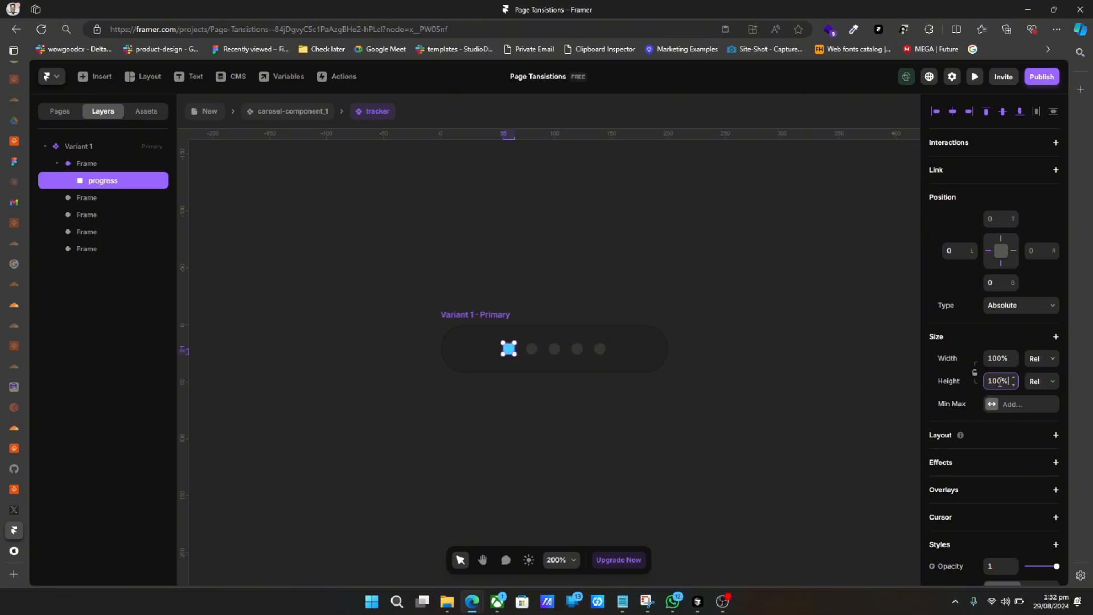
Give the progress frame a white #FFFFFF fill and a corner radius of 500.
scroll(975, 512, down, 4)
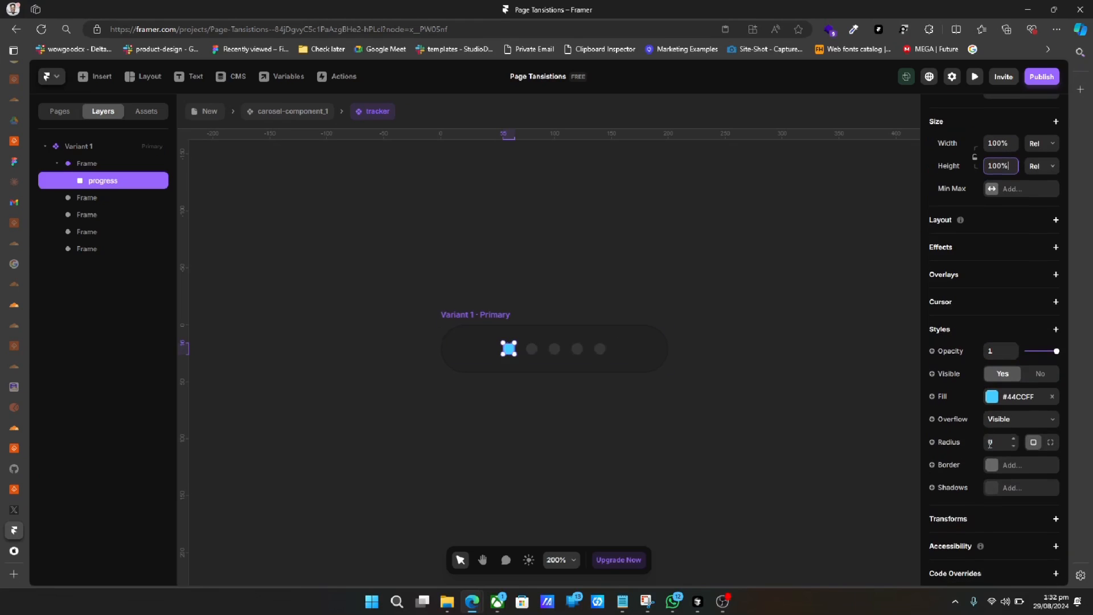
click(992, 397)
text(FFFFFF)
key(Return)
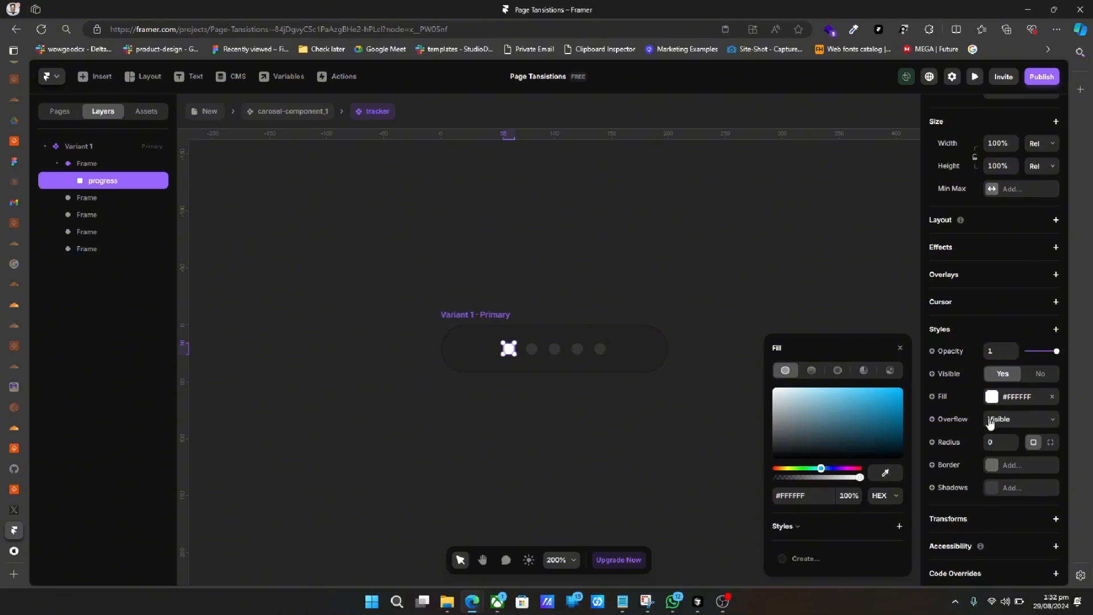
click(993, 444)
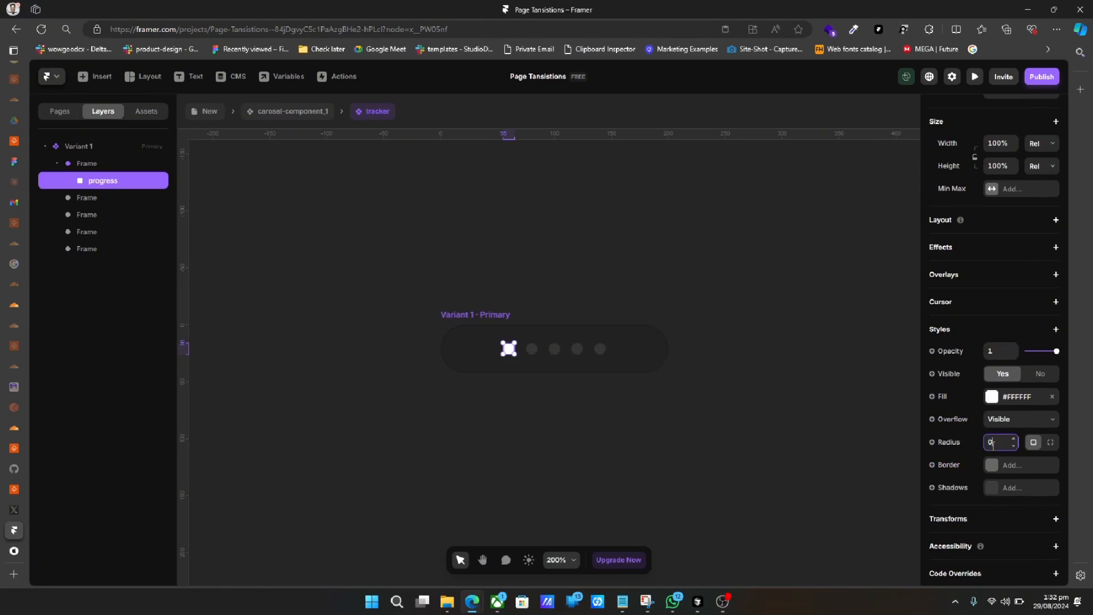
text(500)
key(Return)
Set the first dot's overflow to Hidden and its progress frame's width to 0%.
click(88, 163)
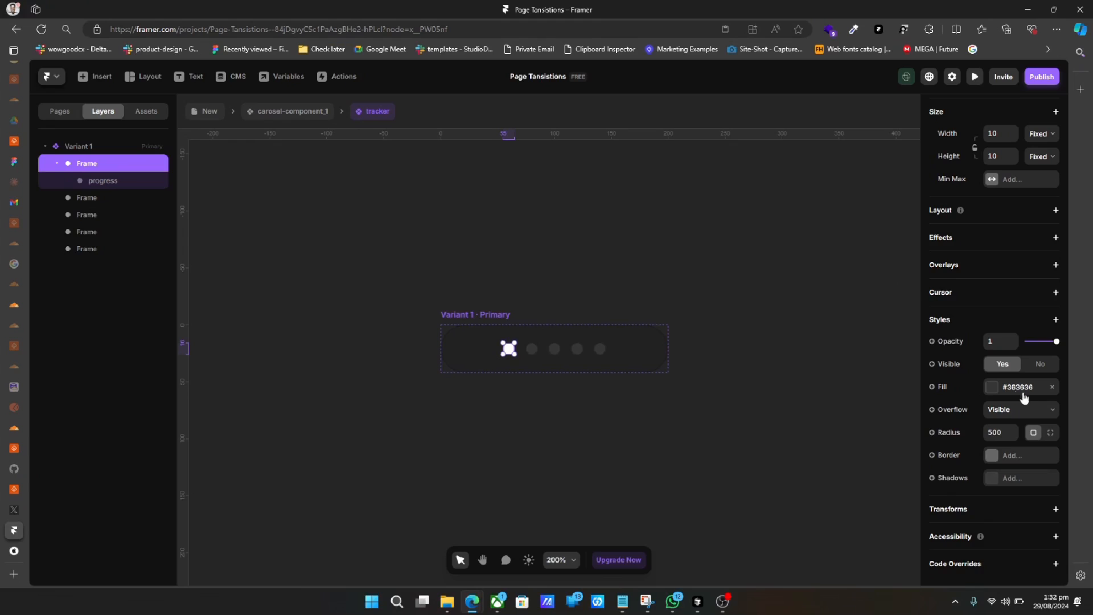
click(1006, 408)
click(999, 428)
click(135, 184)
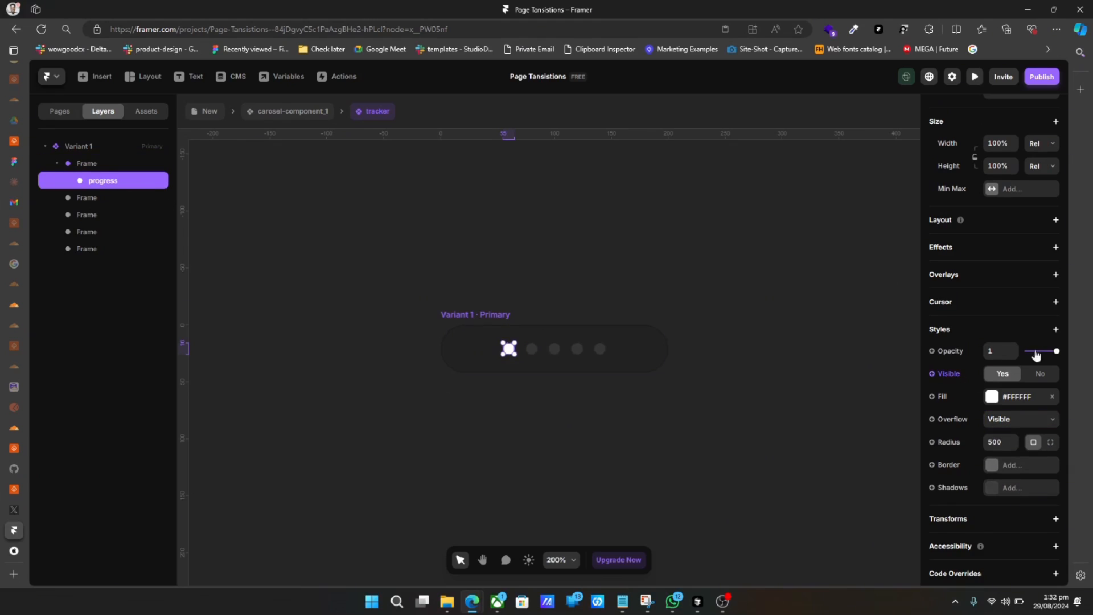
click(993, 140)
text(0%)
click(557, 381)
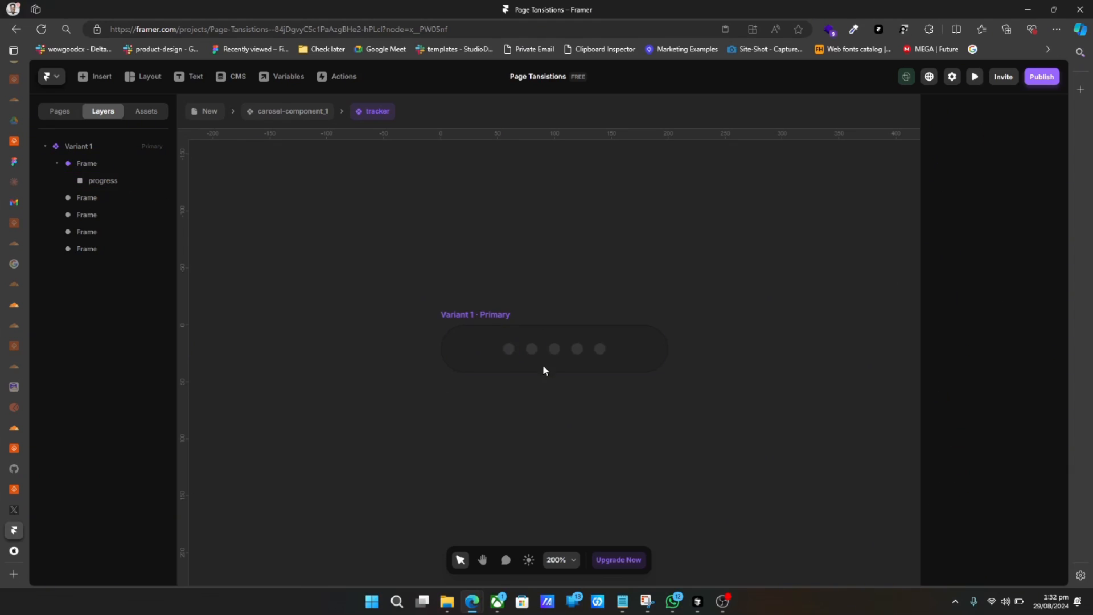
Delete the four plain dots, keeping only the first dot that contains the progress frame.
click(516, 350)
key(Delete)
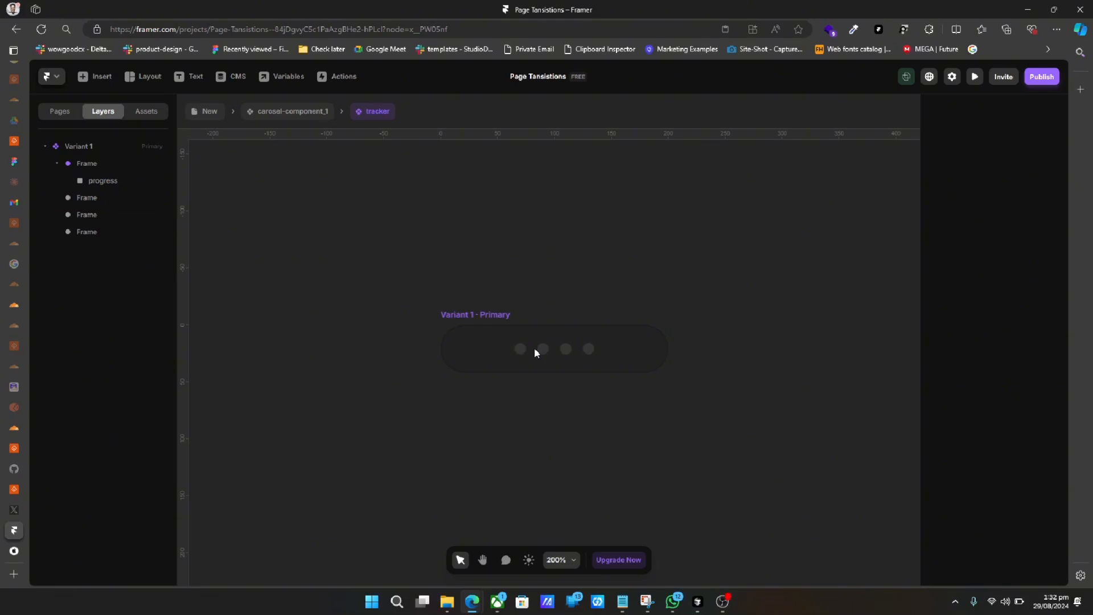
click(588, 347)
key(Delete)
click(576, 348)
key(Delete)
click(565, 350)
key(Delete)
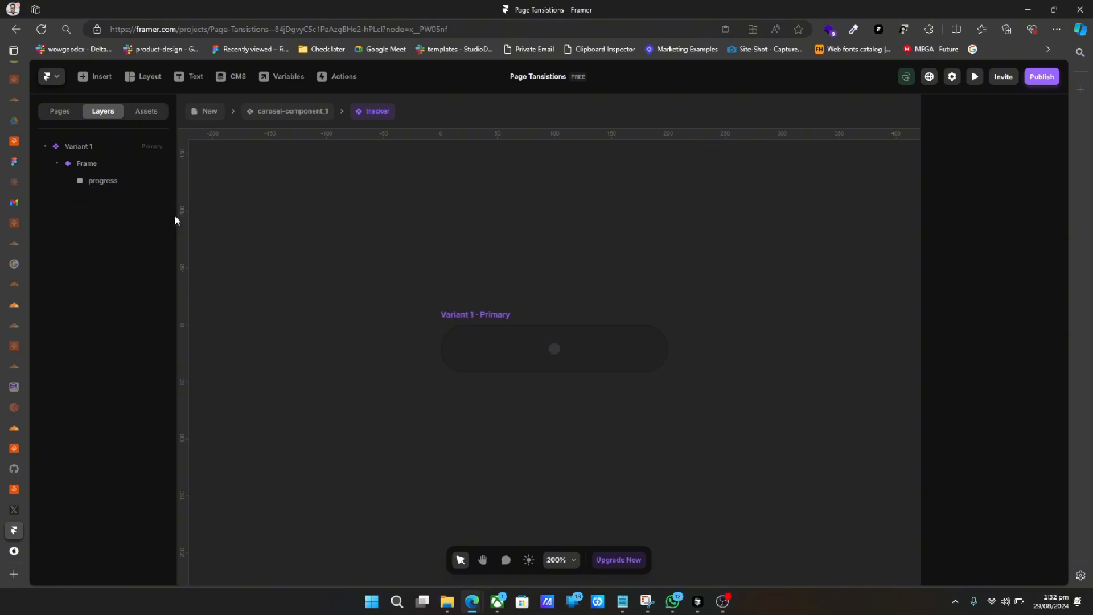
Duplicate the dot with its progress frame four times to make a row of five.
click(120, 166)
key(ctrl+d)
key(ctrl+d)
key(ctrl+d)
key(ctrl+d)
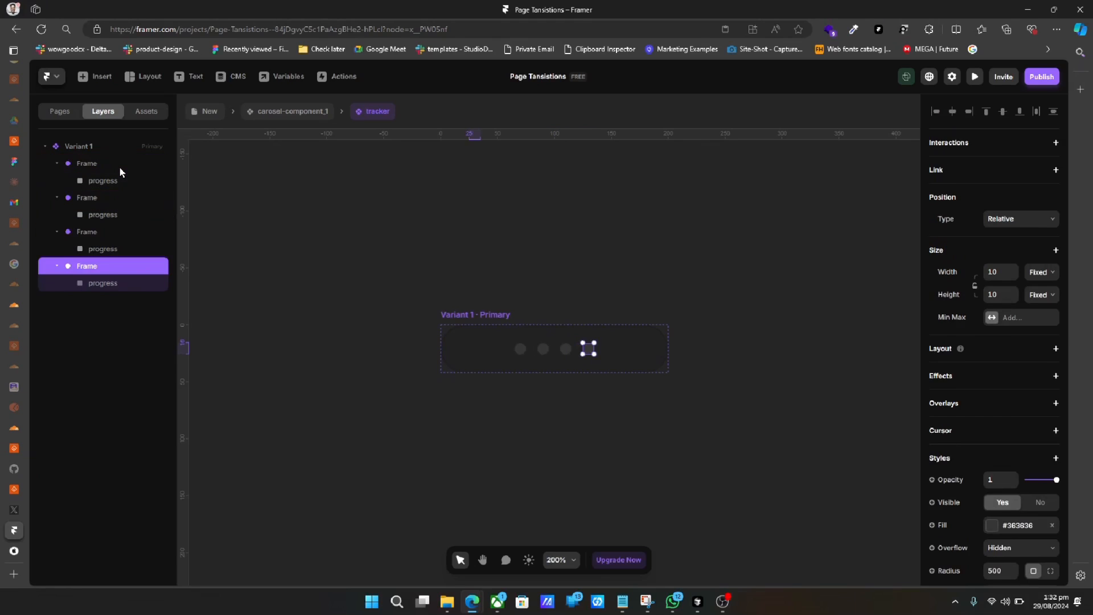
click(101, 264)
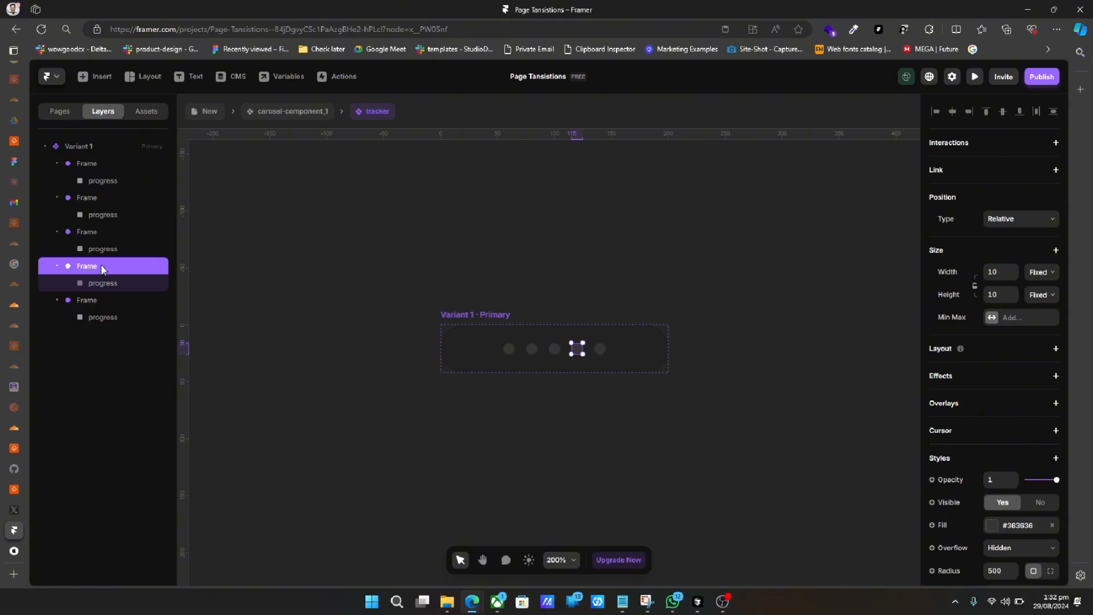
Rename the five dot frames 1, 2, 3, 4 and 5 in order.
double_click(86, 169)
text(1)
key(Return)
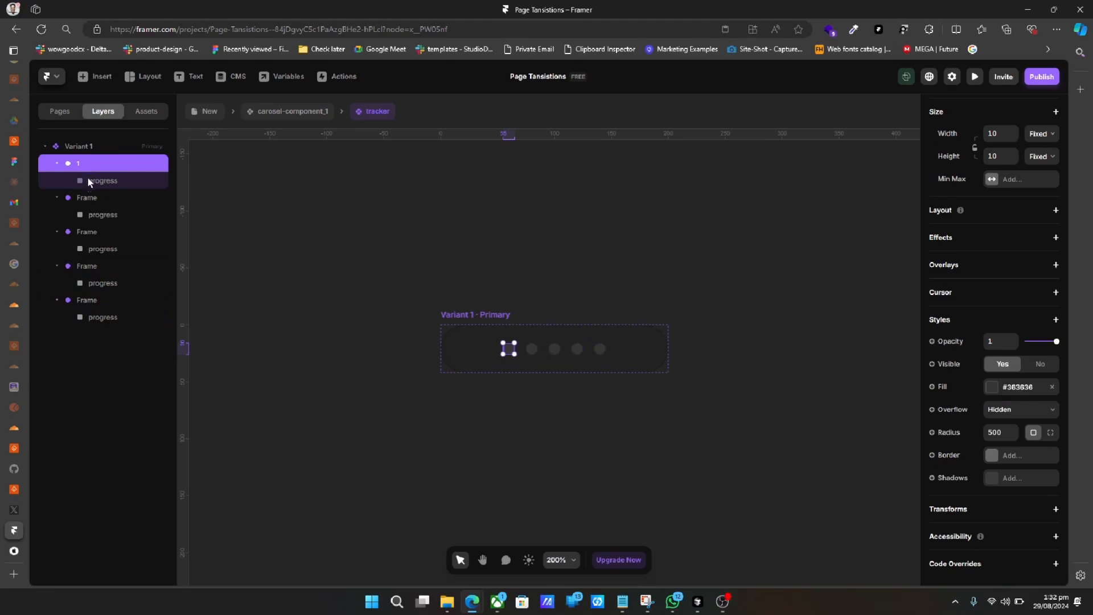
double_click(90, 199)
text(2)
key(Return)
double_click(89, 232)
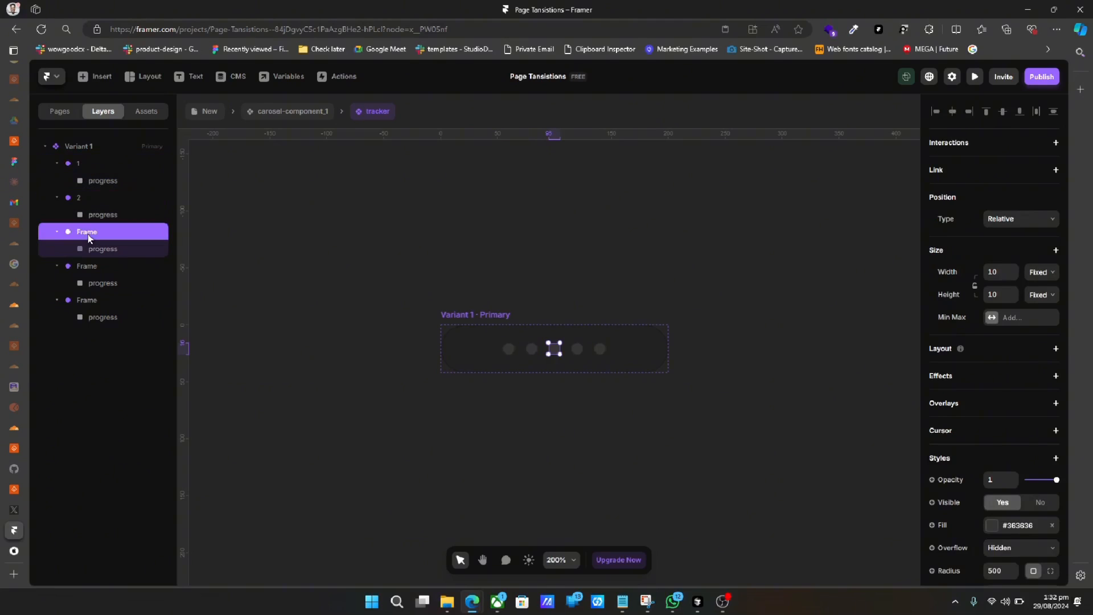
text(3)
key(Return)
double_click(85, 266)
text(4)
key(Return)
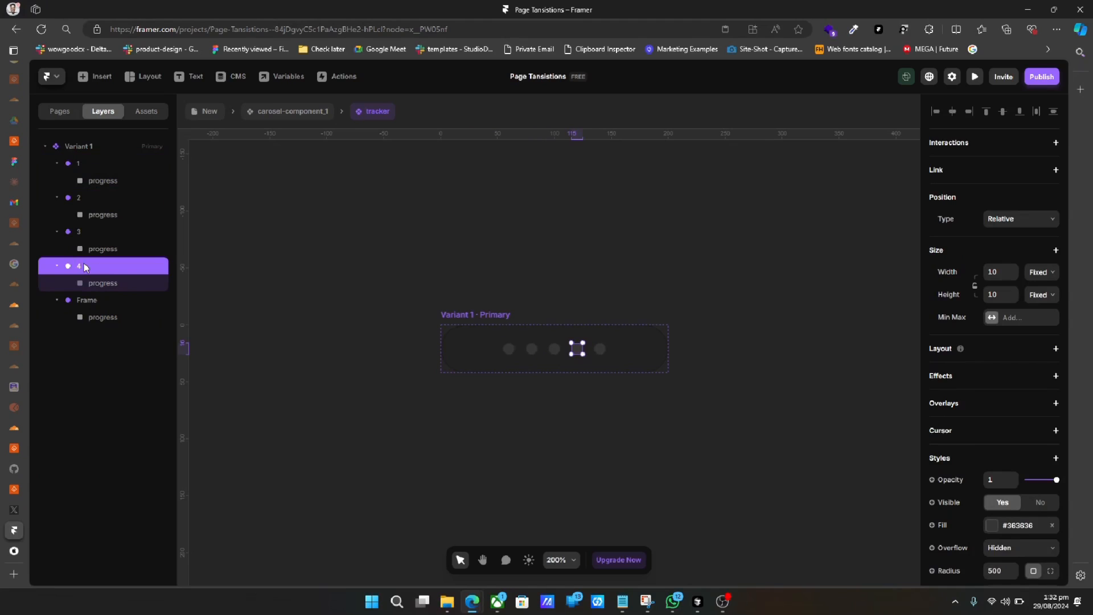
double_click(85, 300)
text(5)
key(Return)
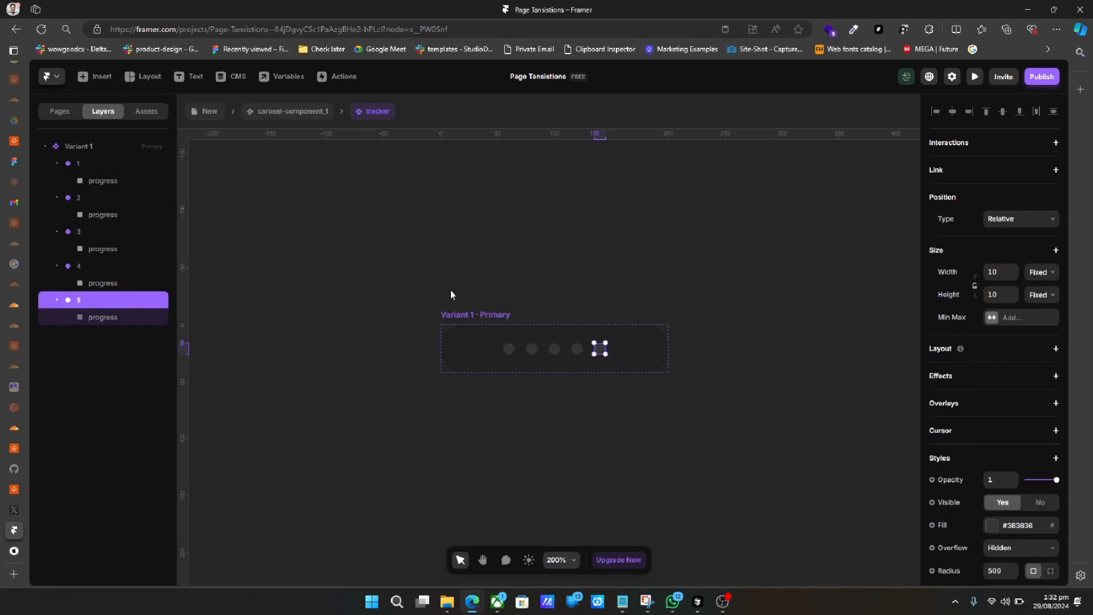
Set Variant 1's width to Fit Content and switch its padding to separate values per side.
click(481, 313)
click(1038, 245)
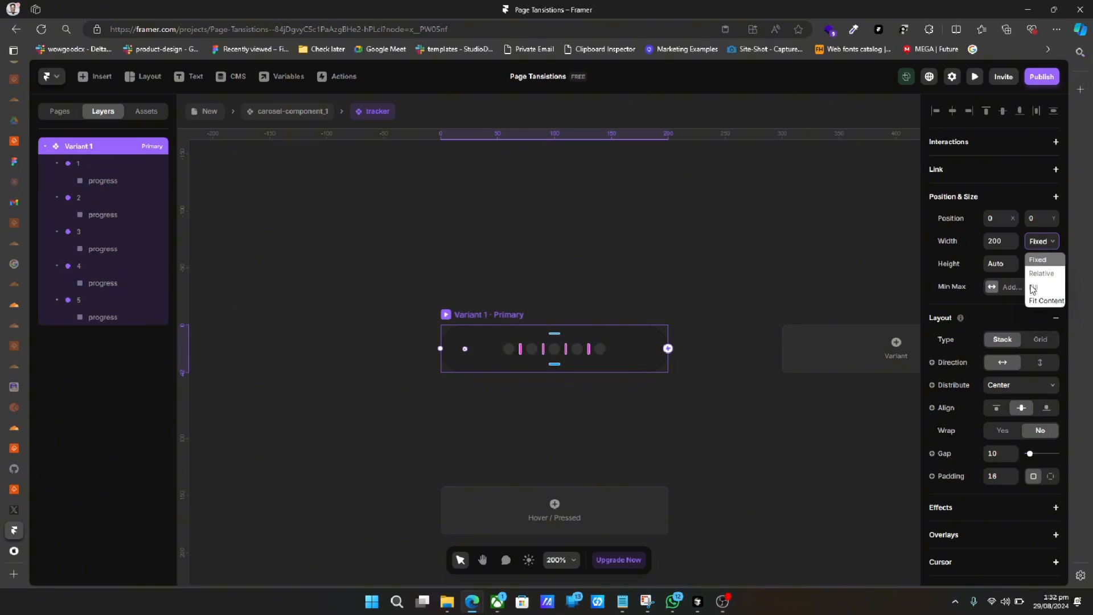
click(1031, 299)
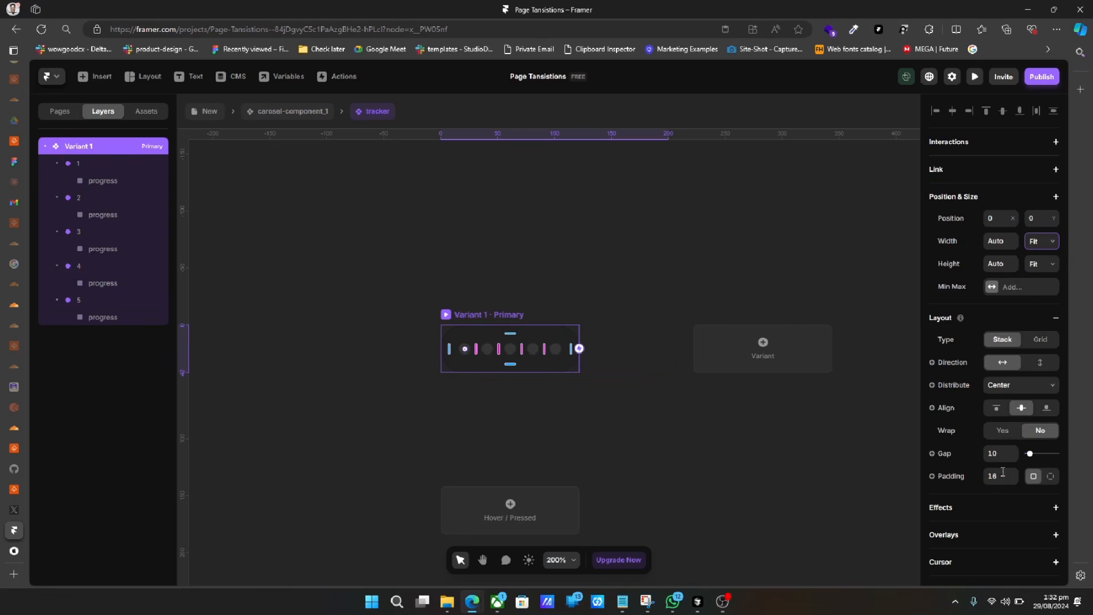
click(1050, 476)
Try a padding of 32 on the right and left sides of Variant 1.
text(40)
key(ctrl+z)
click(1016, 503)
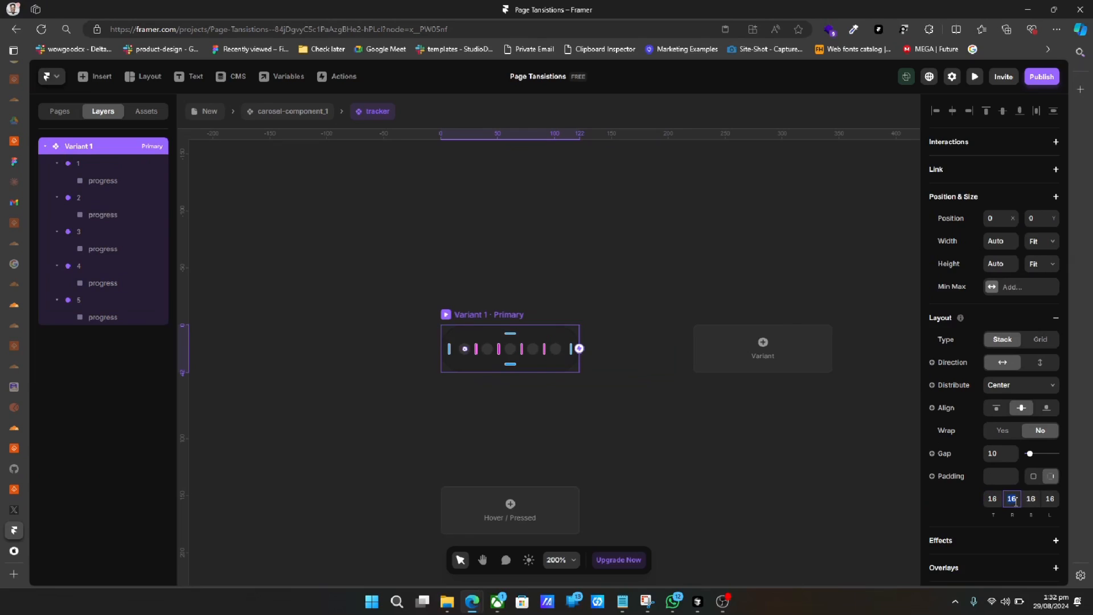
text(32)
key(Tab)
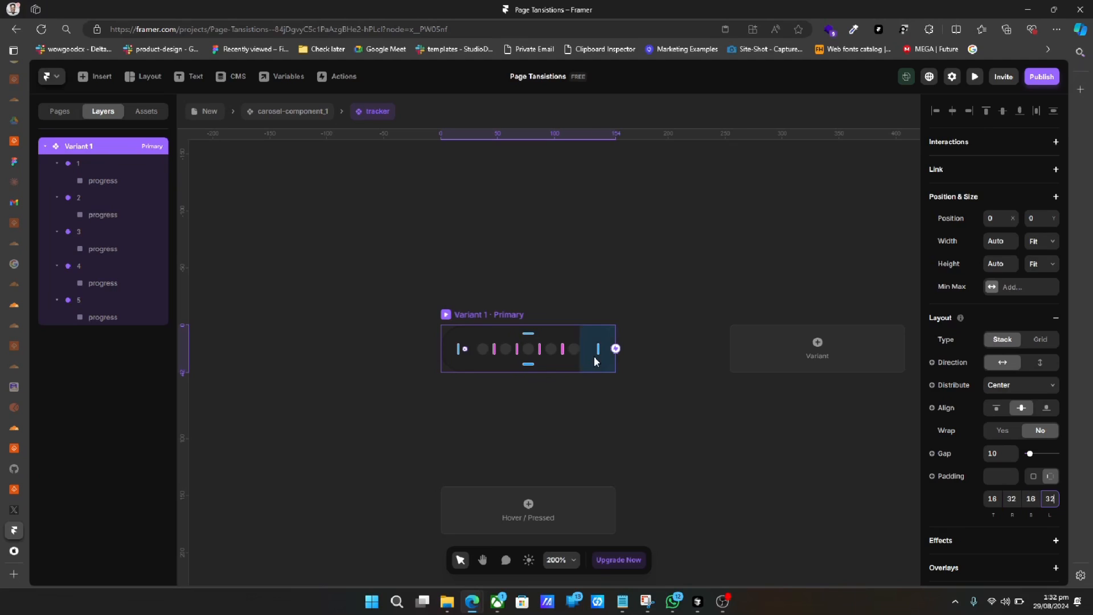
key(ctrl+z)
key(ctrl+z)
text(433)
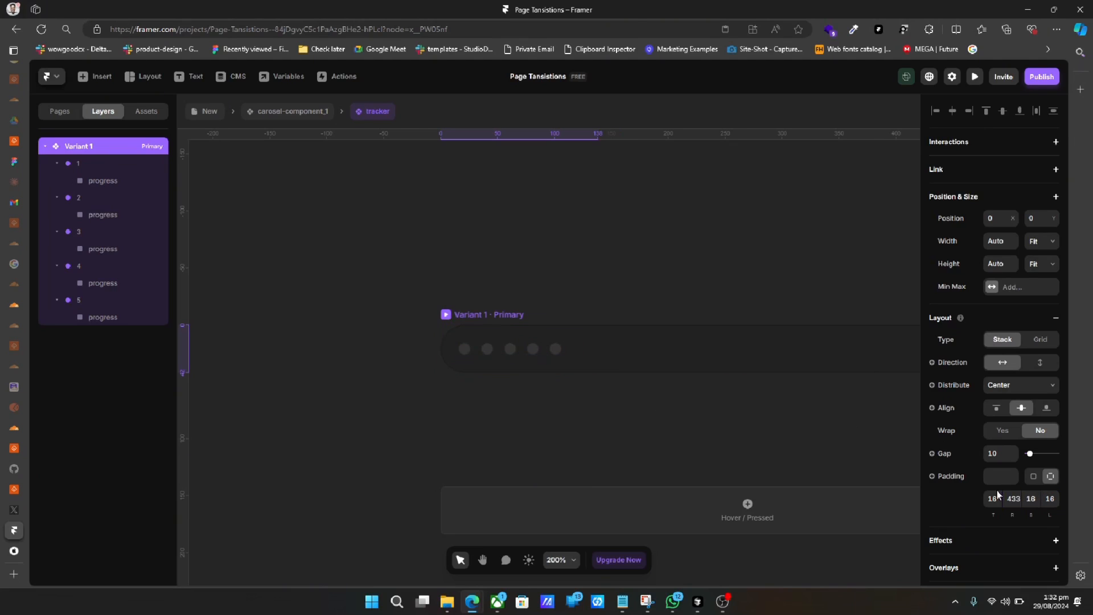
Set Variant 1's padding to 16 at the top and 20 on the right and left sides.
click(993, 498)
text(20)
key(Tab)
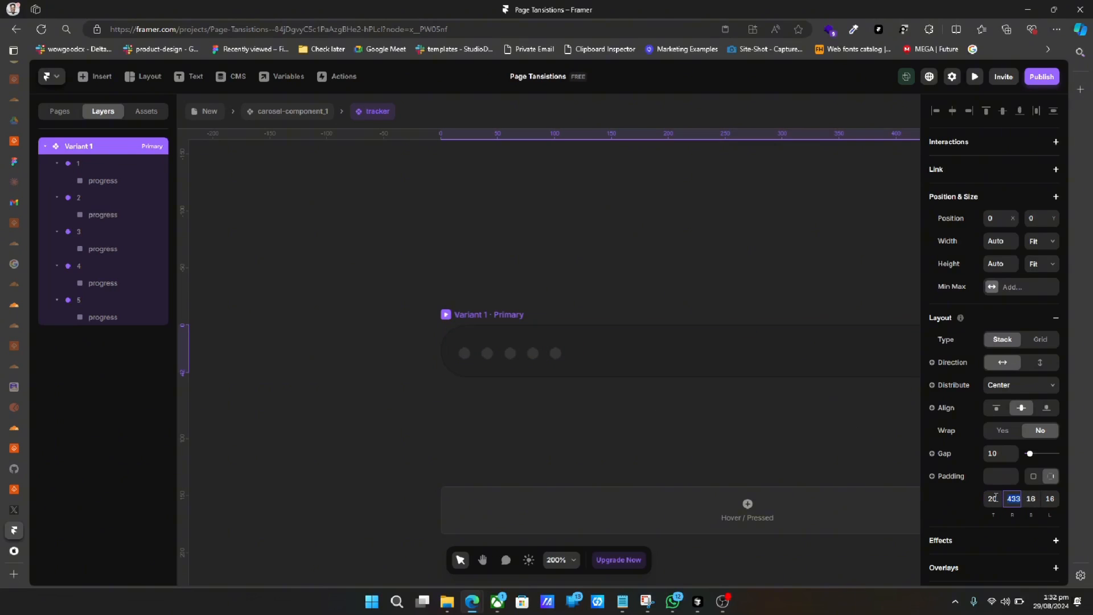
click(996, 497)
text(16)
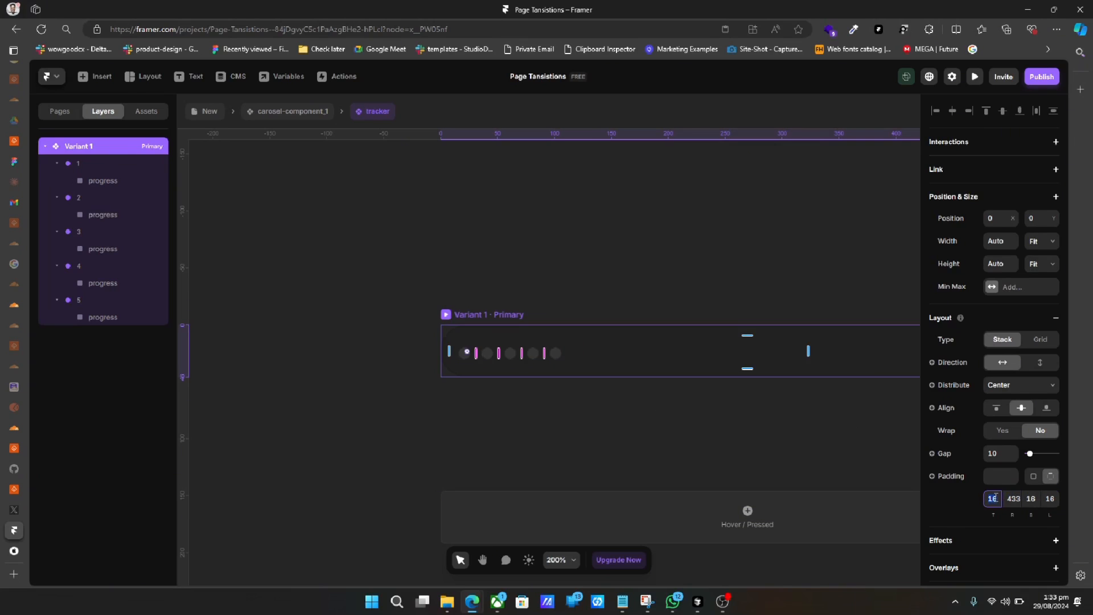
key(Tab)
text(2)
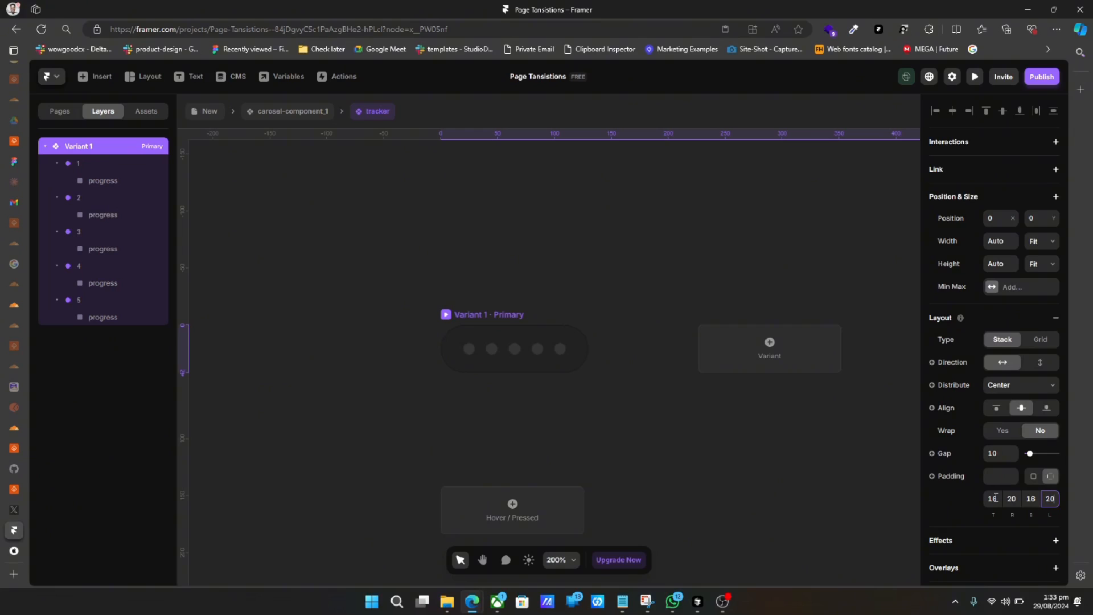
Widen dot frame 1 to 35 to turn it into a pill shape.
click(84, 177)
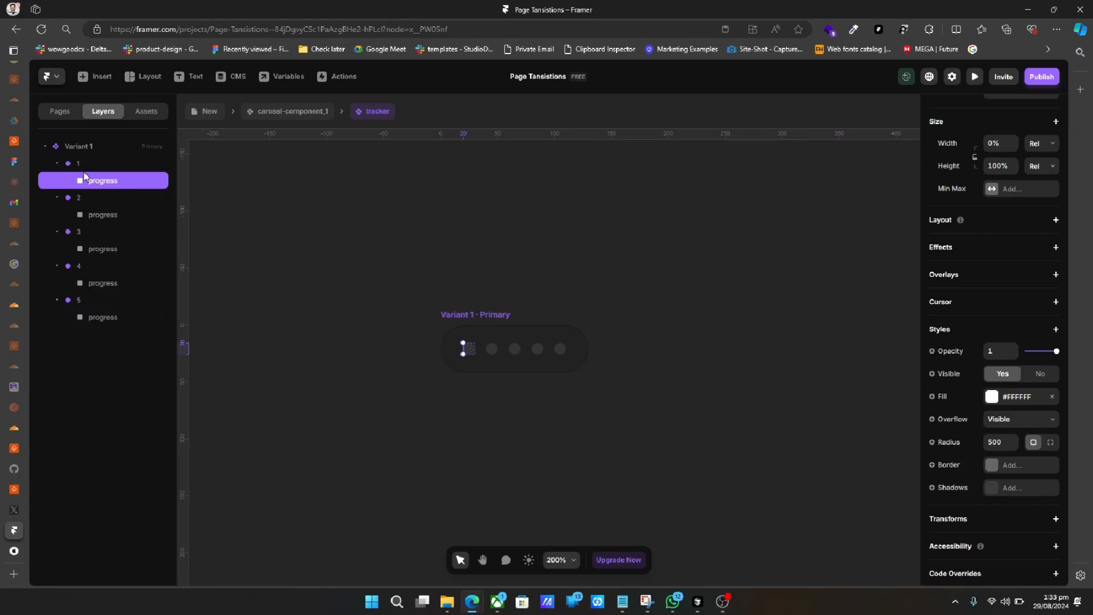
click(80, 163)
click(998, 131)
key(Return)
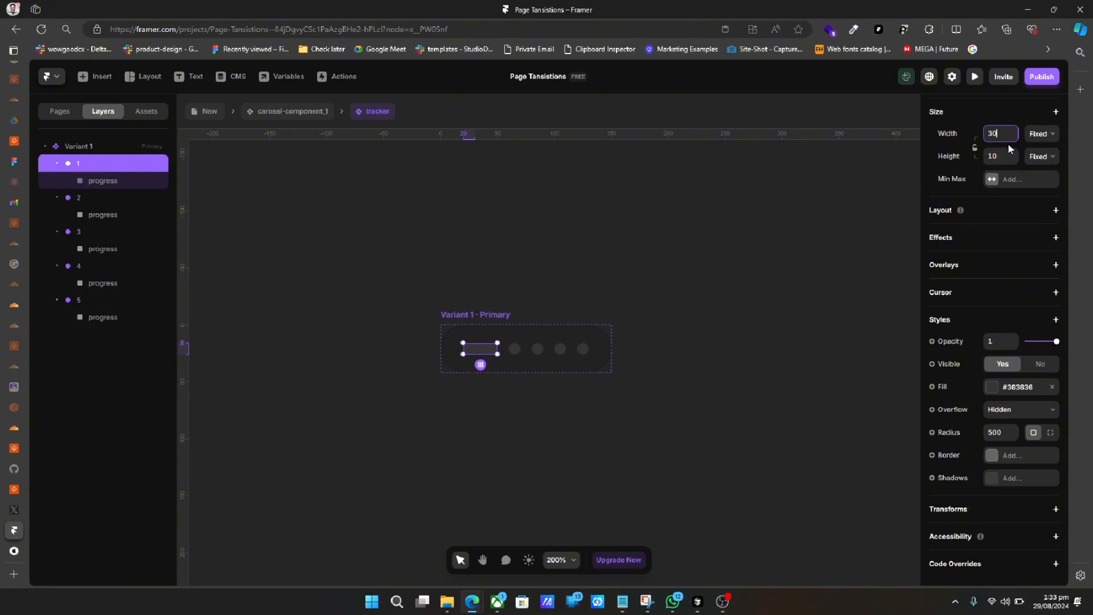
text(5)
key(Return)
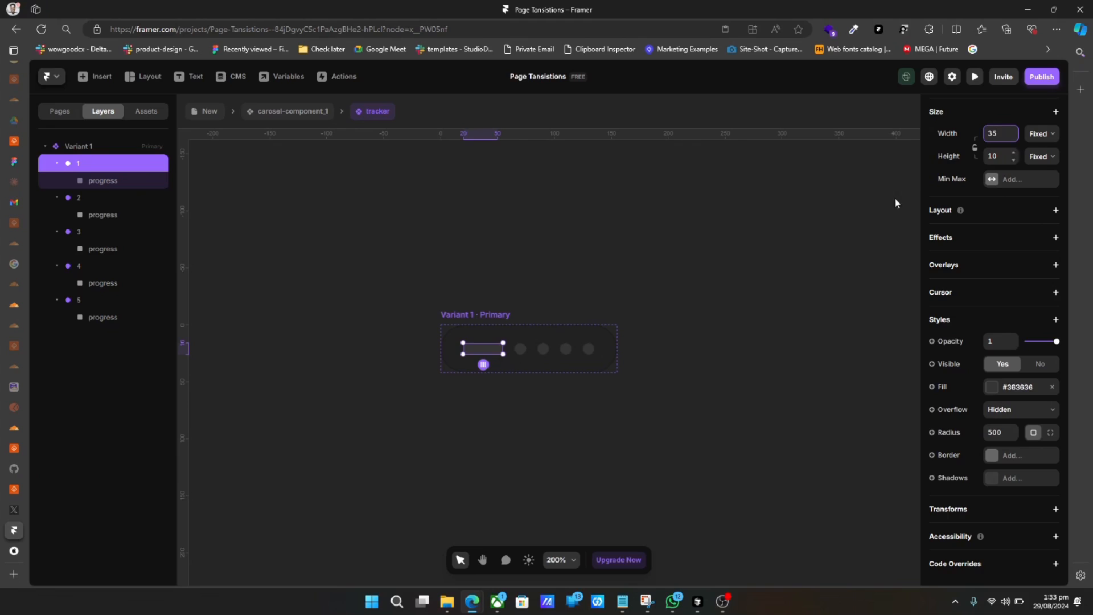
click(758, 294)
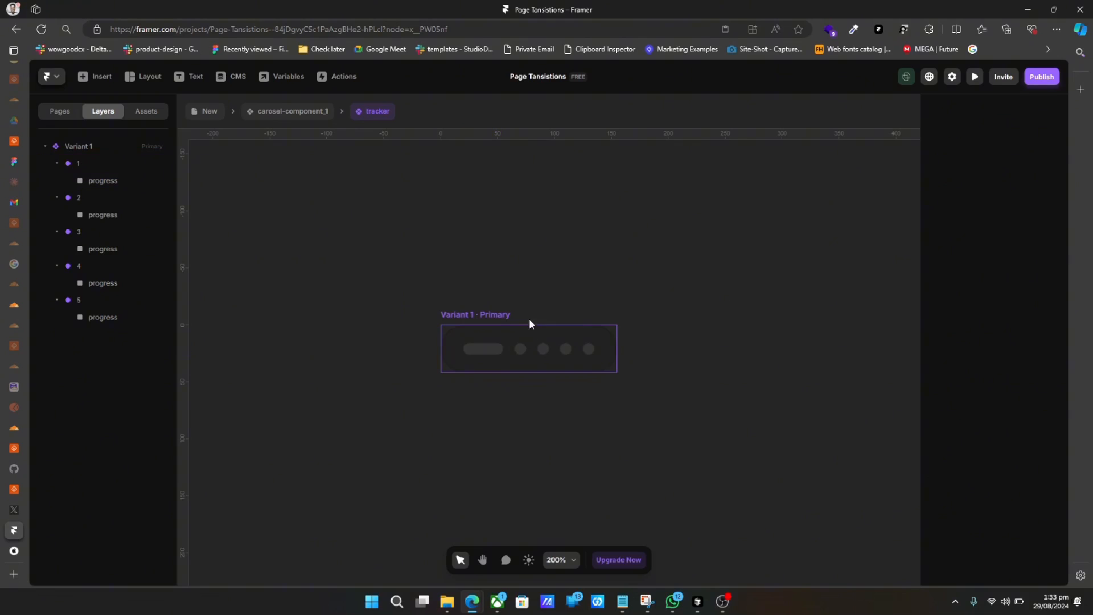
click(483, 348)
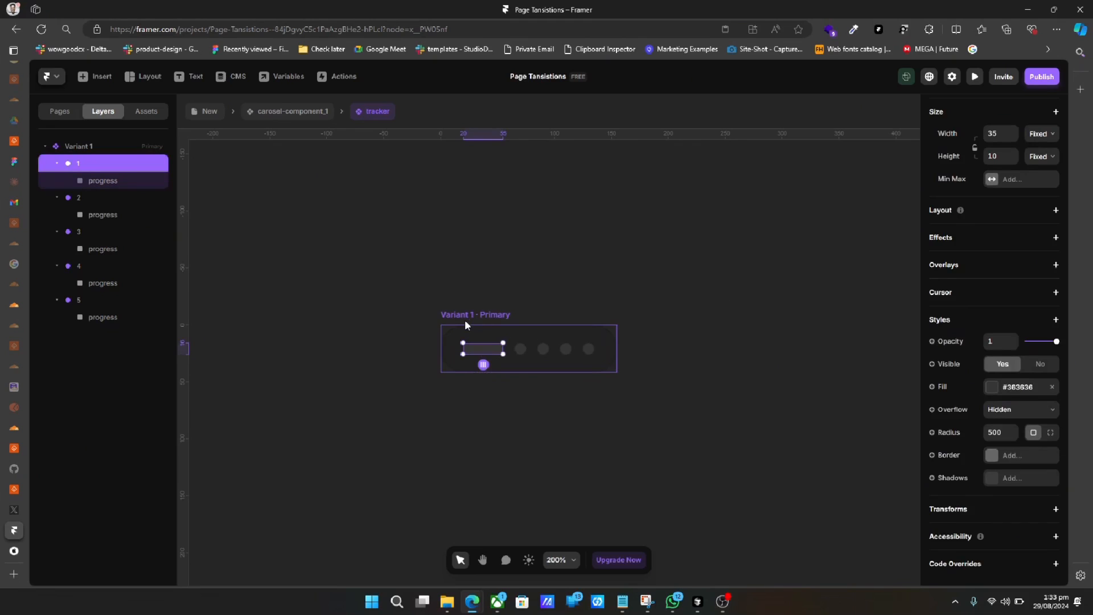
Rename the tracker's primary variant 1.0.
click(463, 314)
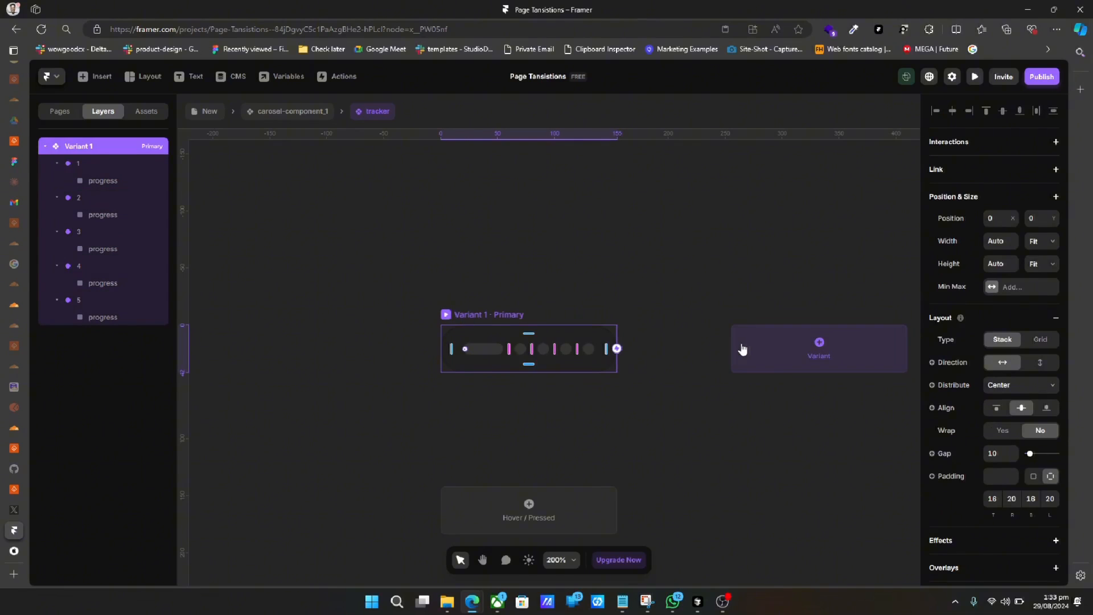
double_click(79, 146)
text(1)
key(Return)
double_click(68, 148)
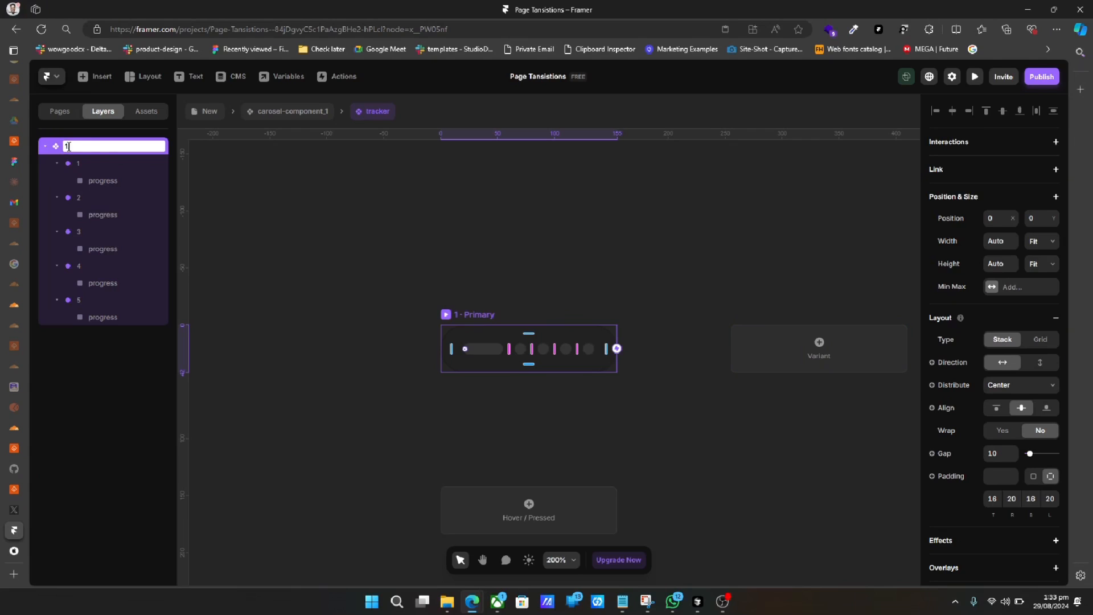
text(.0)
key(Return)
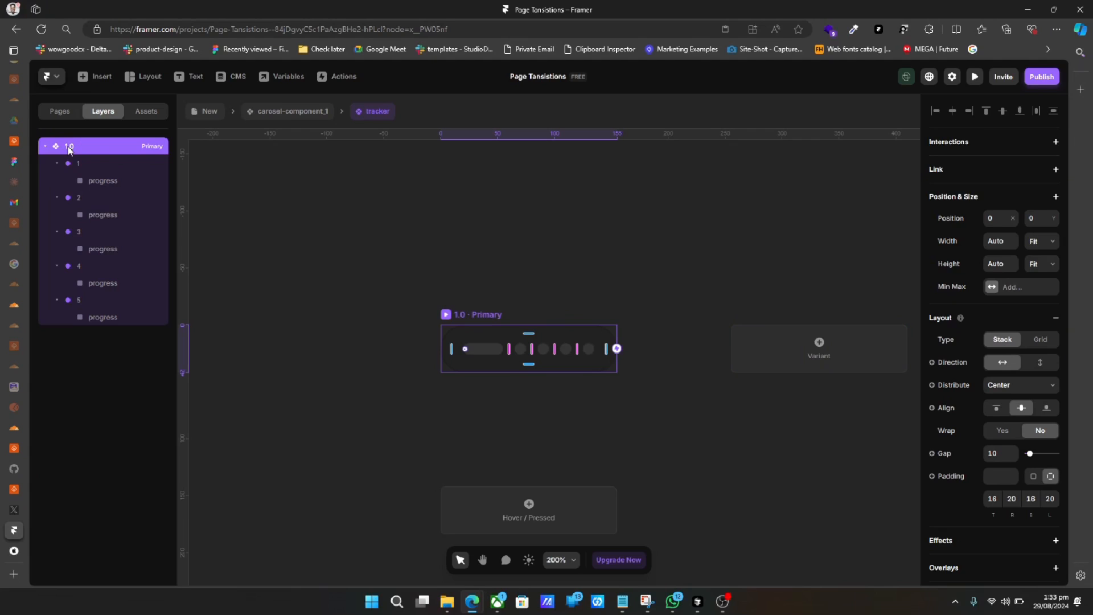
Add a variant to the tracker component from the primary 1.0 and name it 1.1.
click(793, 371)
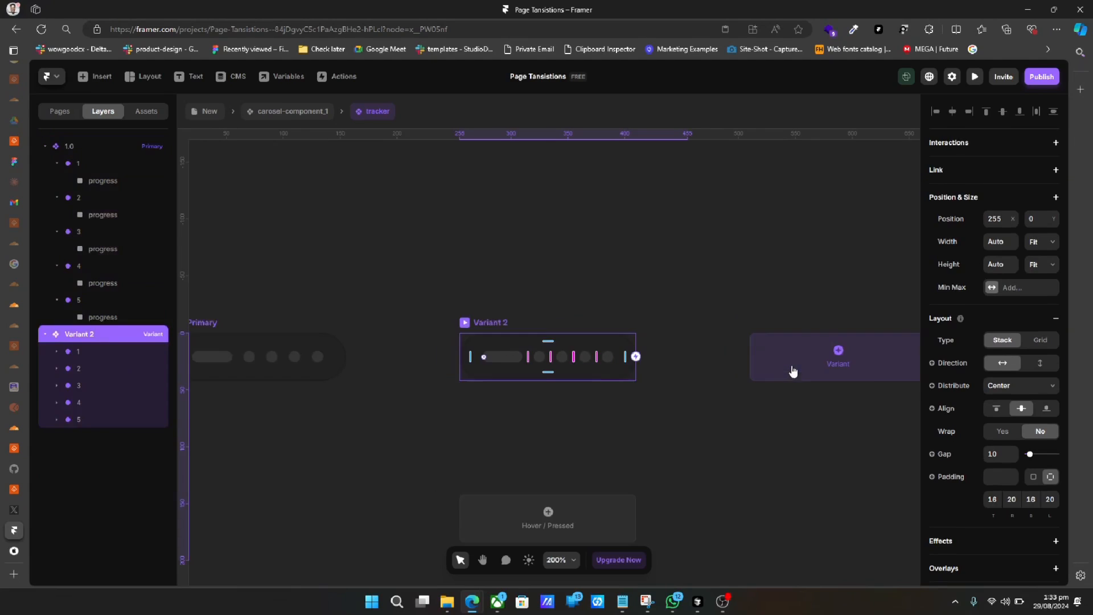
double_click(78, 334)
text(1)
key(Return)
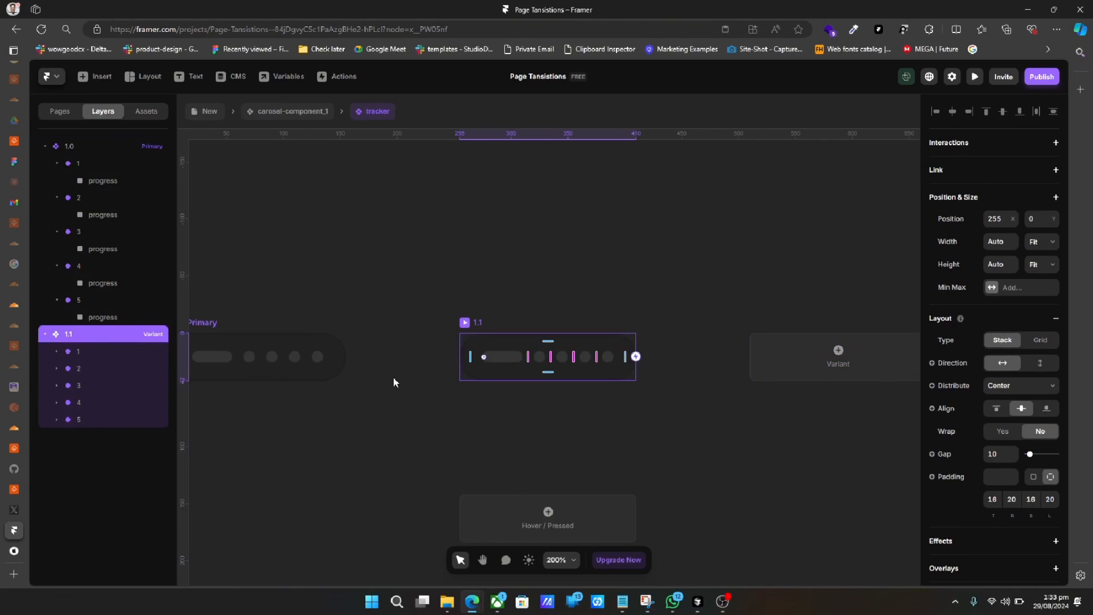
Set the width of item 1's progress layer in variant 1.1 to 100%.
scroll(392, 376, left, 2)
click(566, 357)
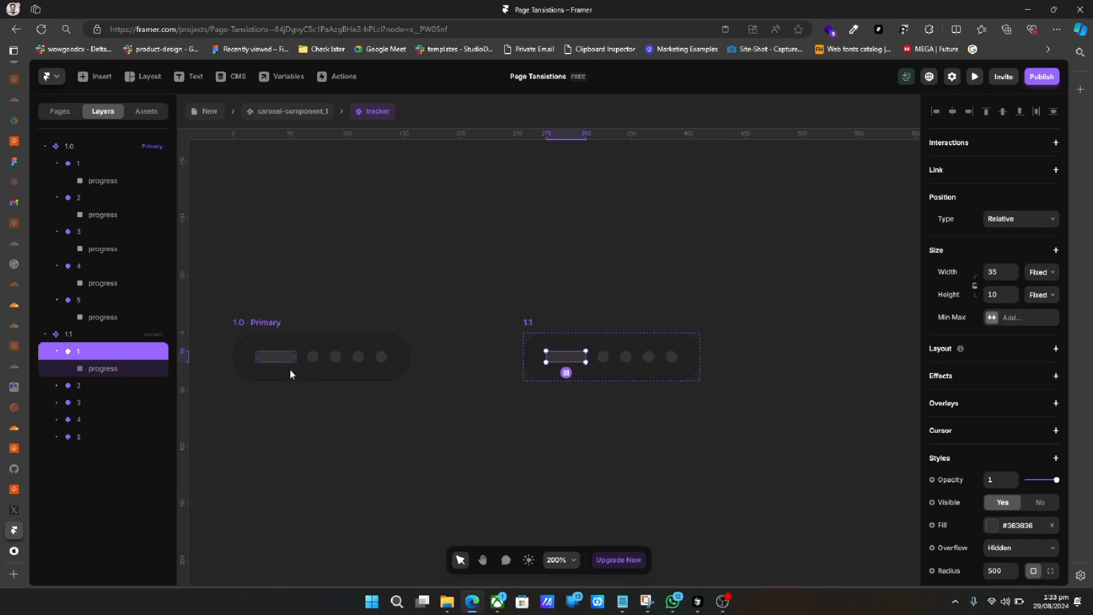
click(269, 353)
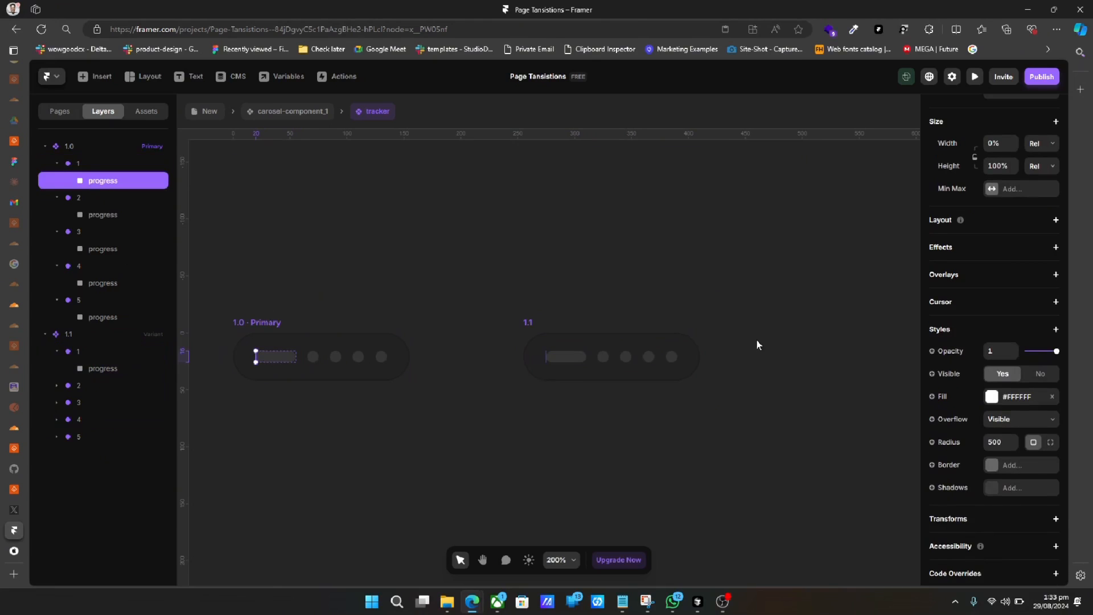
click(565, 359)
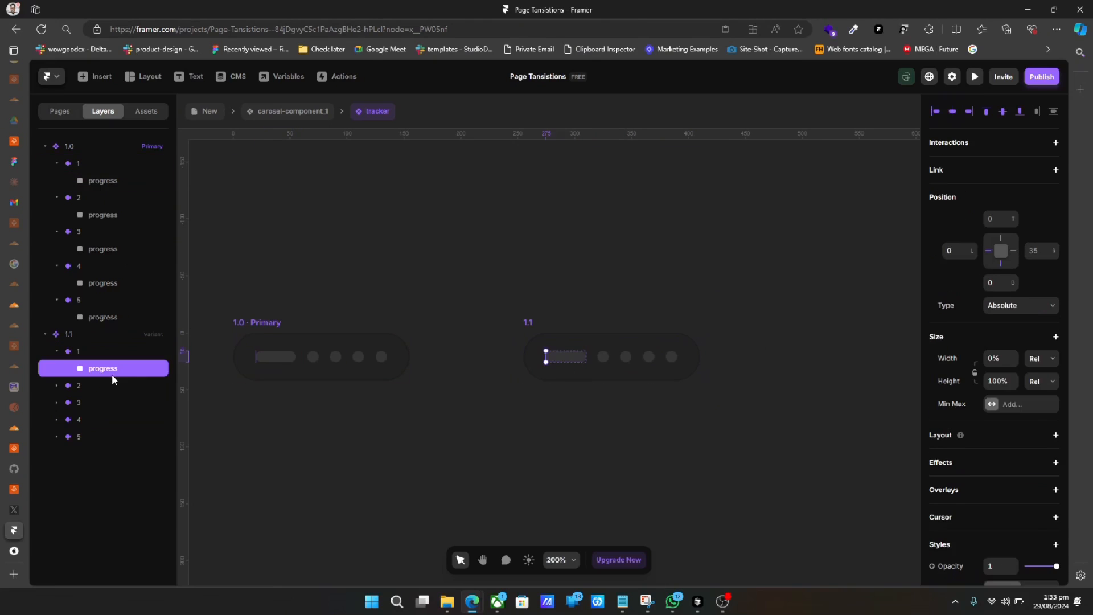
click(993, 359)
text(100)
key(Return)
click(784, 384)
Add another variant based on 1.1 and name it 2.0.
scroll(784, 384, right, 3)
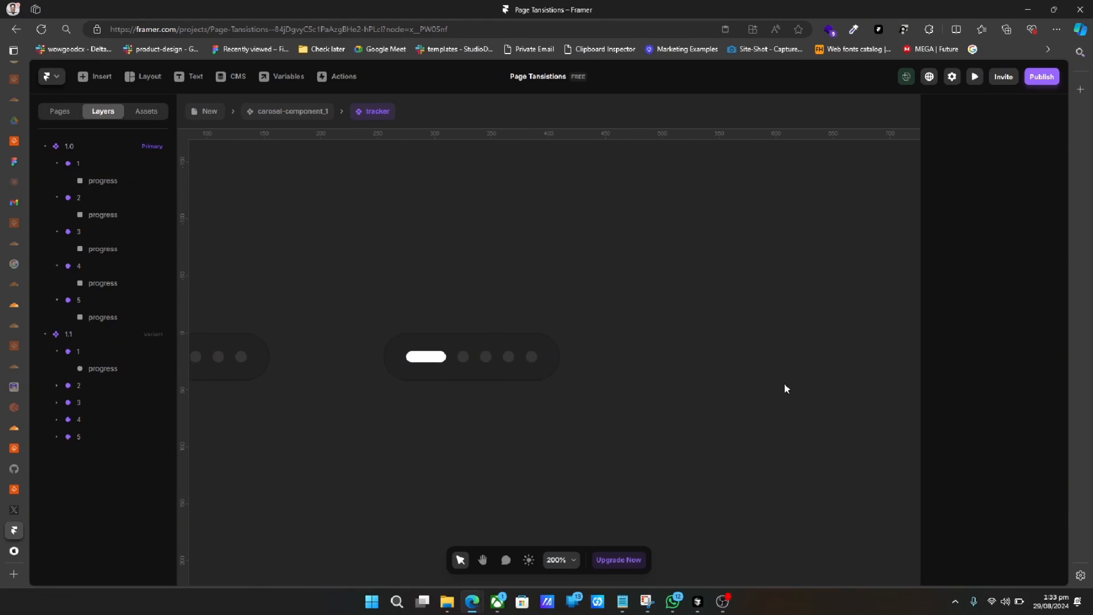
click(387, 321)
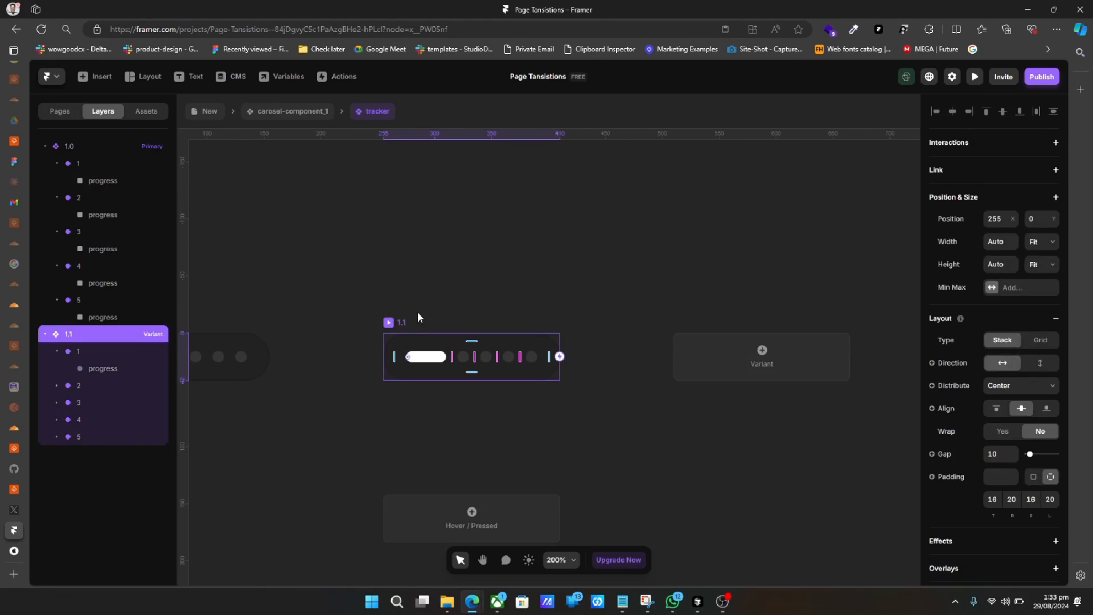
click(724, 358)
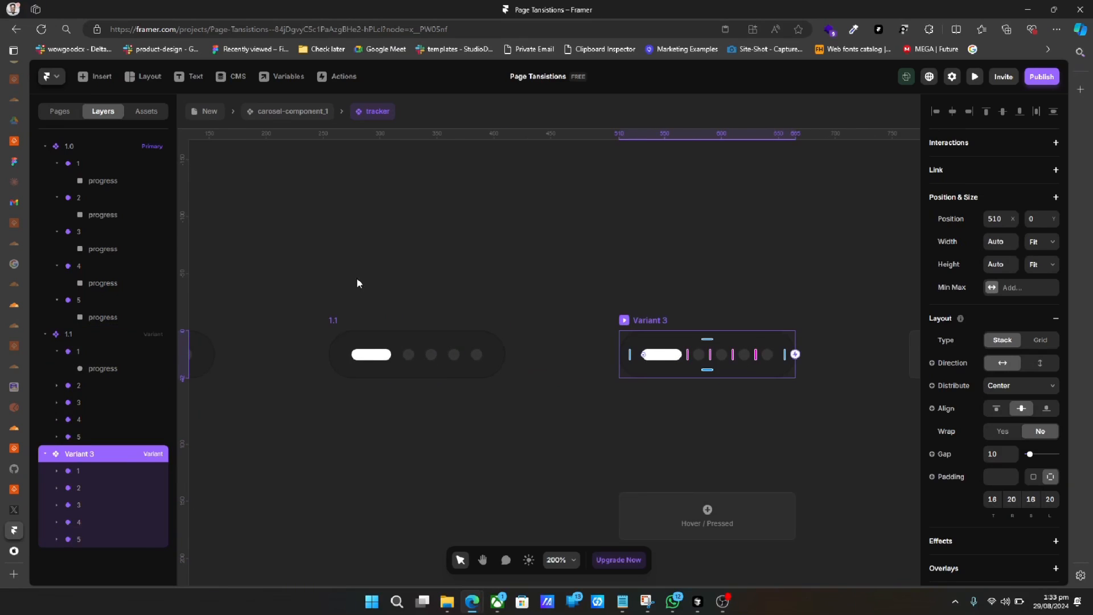
double_click(94, 453)
key(BackSpace)
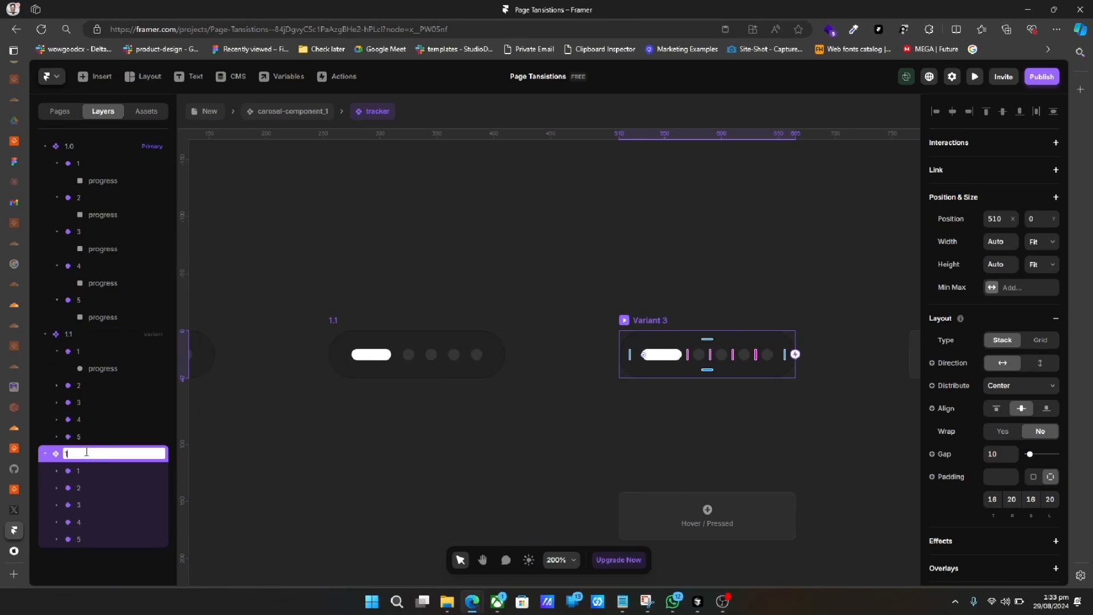
text(2.0)
key(Return)
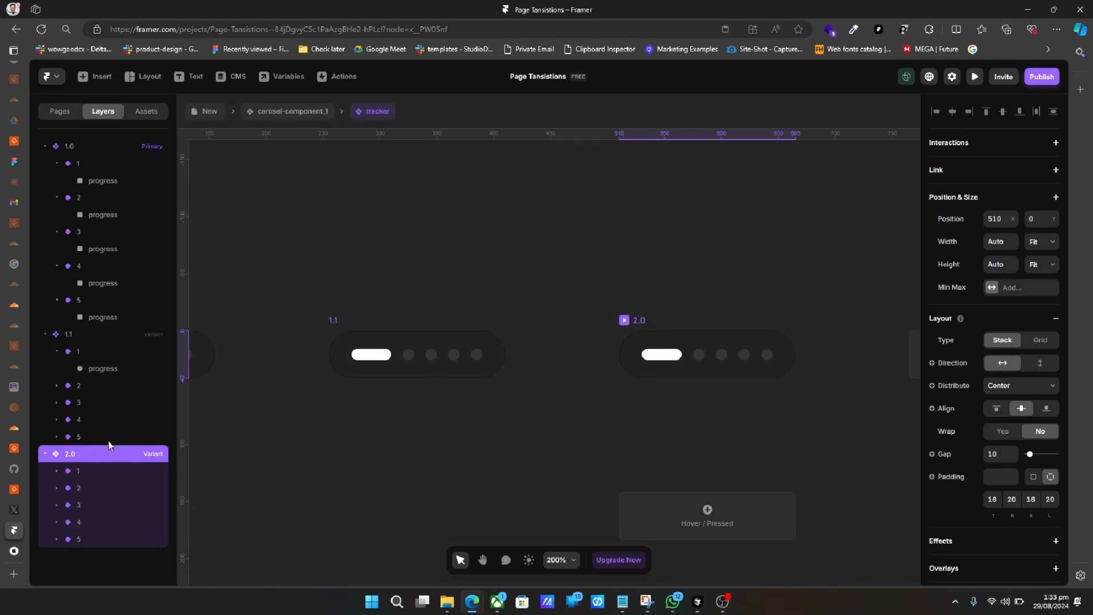
Set the width of item 1's progress layer in variant 2.0 to 0%.
click(654, 357)
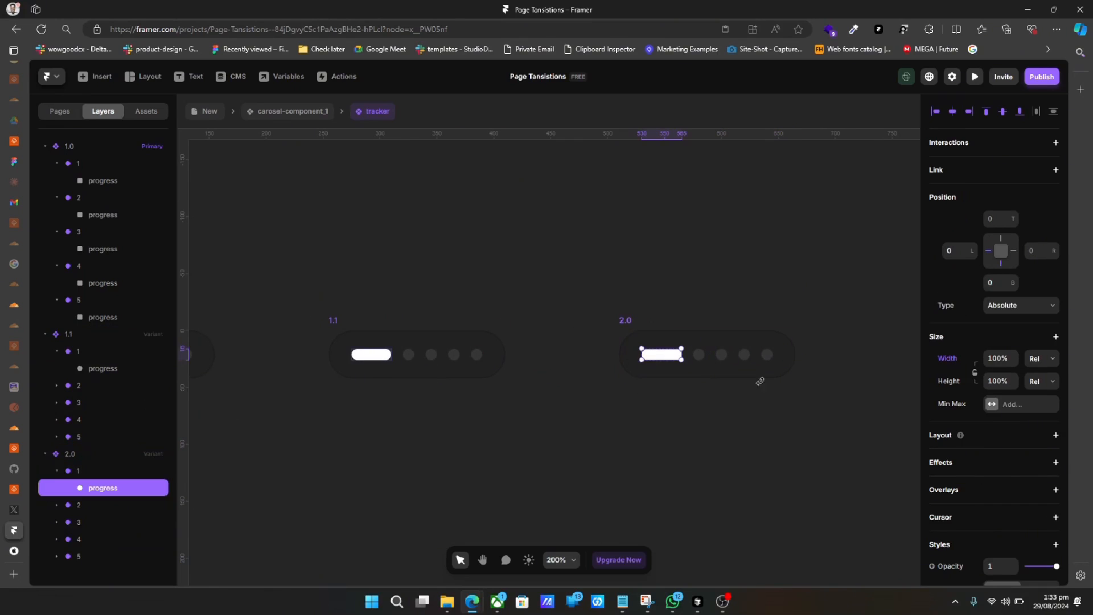
scroll(1002, 492, down, 3)
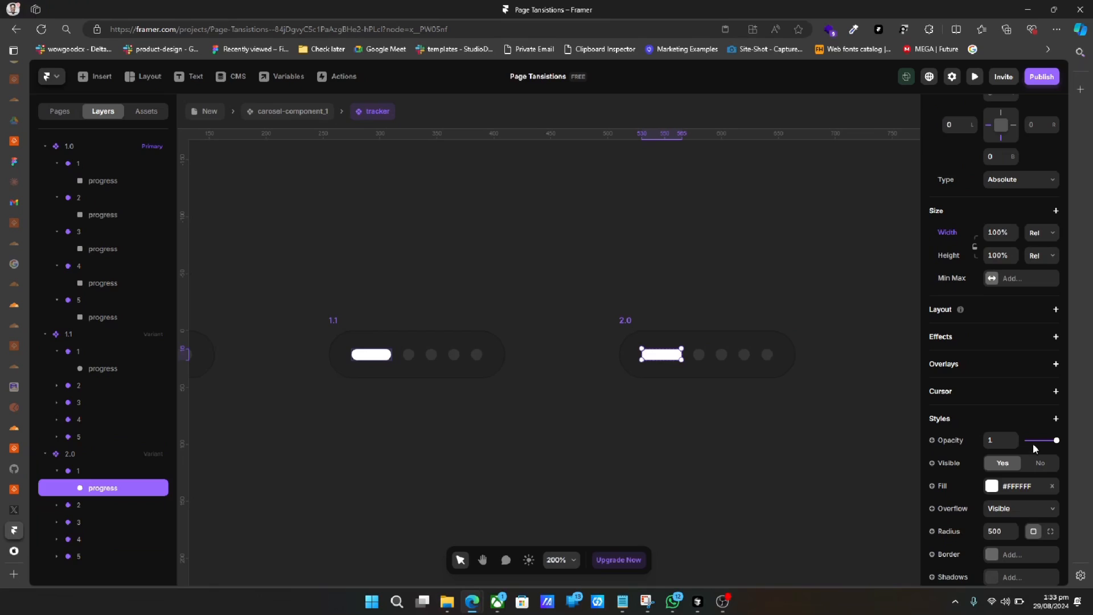
click(1000, 233)
text(0)
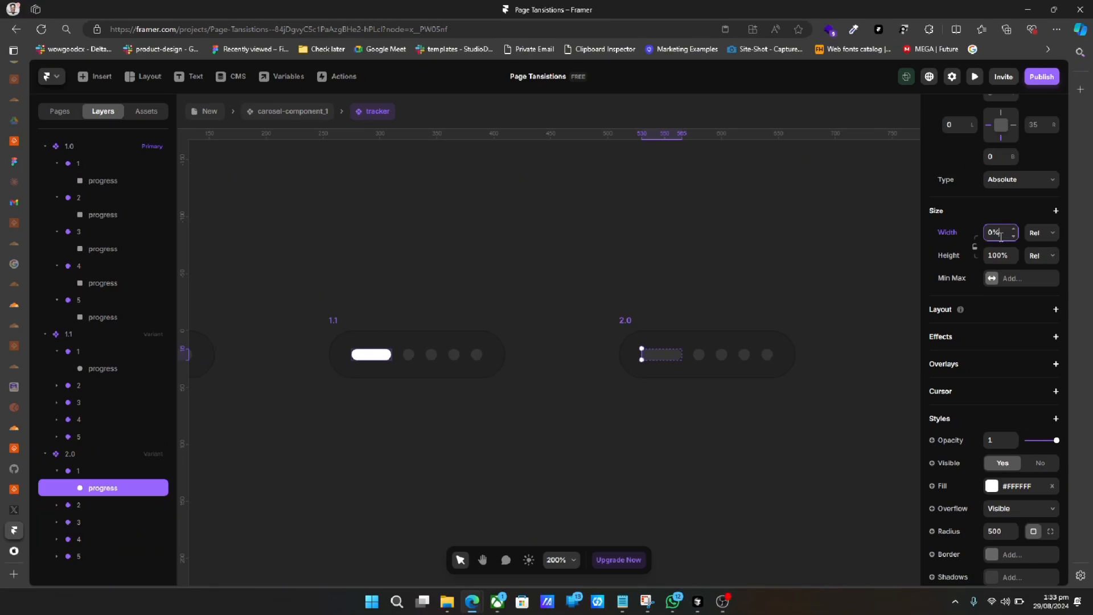
In variant 2.0, set item 1's width to 10 and item 2's width to 35.
click(667, 350)
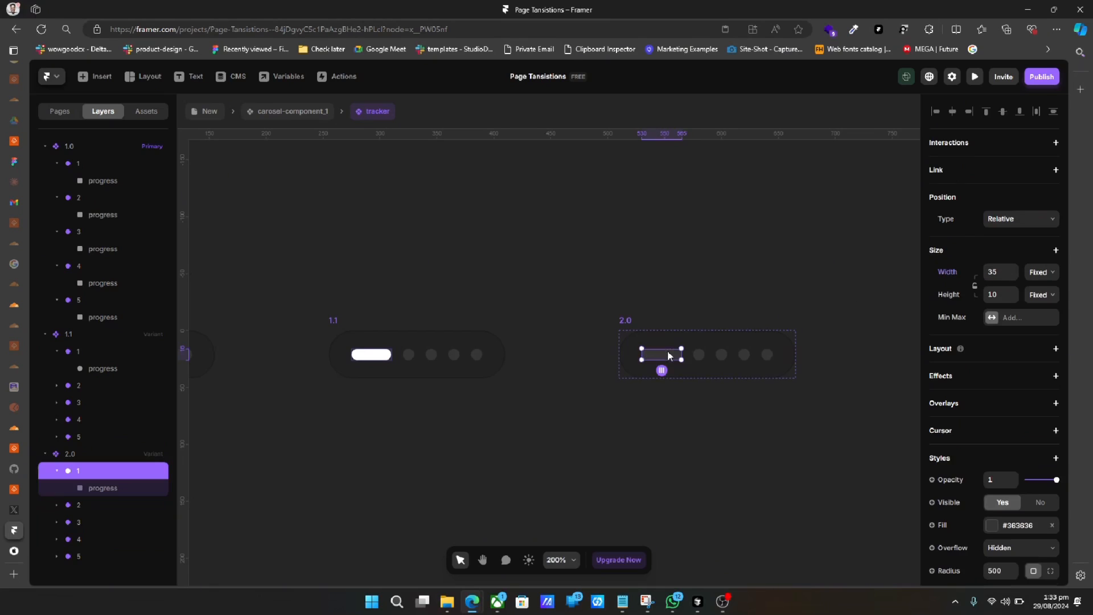
click(1004, 270)
text(10)
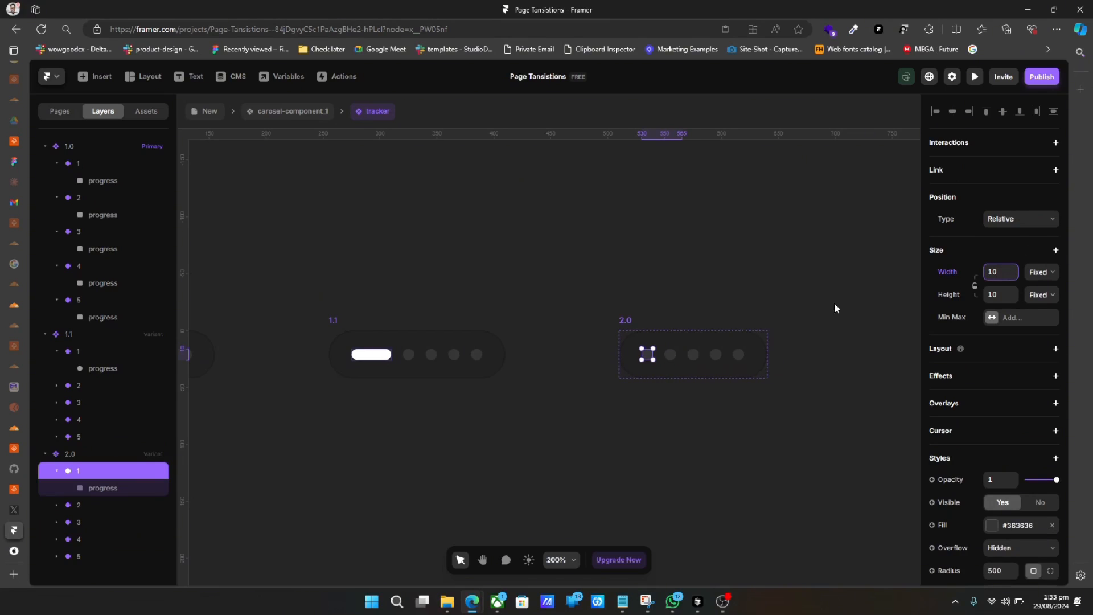
click(674, 354)
click(1008, 265)
text(35)
key(Return)
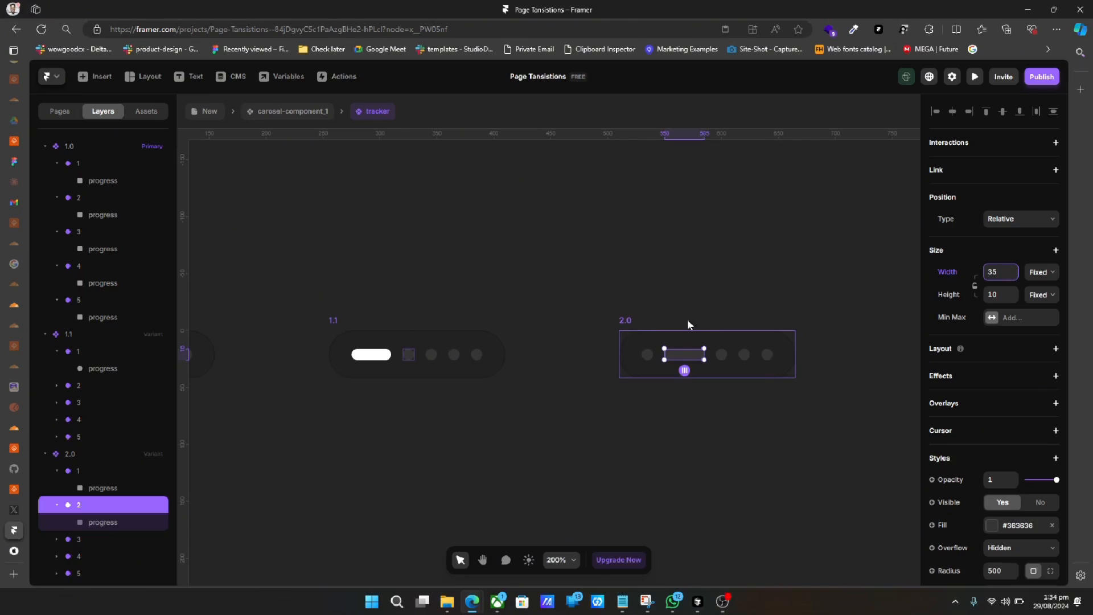
Move variant 2.0 directly below the primary variant to X 0, Y 80 and duplicate it.
drag(628, 324, 458, 409)
key(ctrl+d)
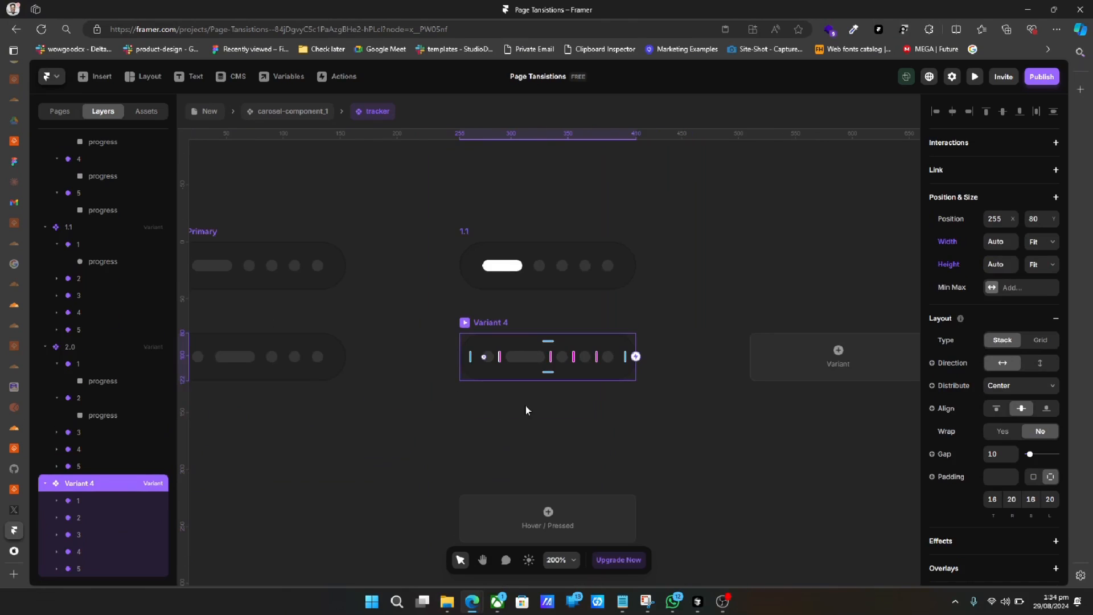
Set the width of item 2's progress layer in the duplicated variant beside 2.0 to 100%.
scroll(622, 395, left, 2)
click(603, 392)
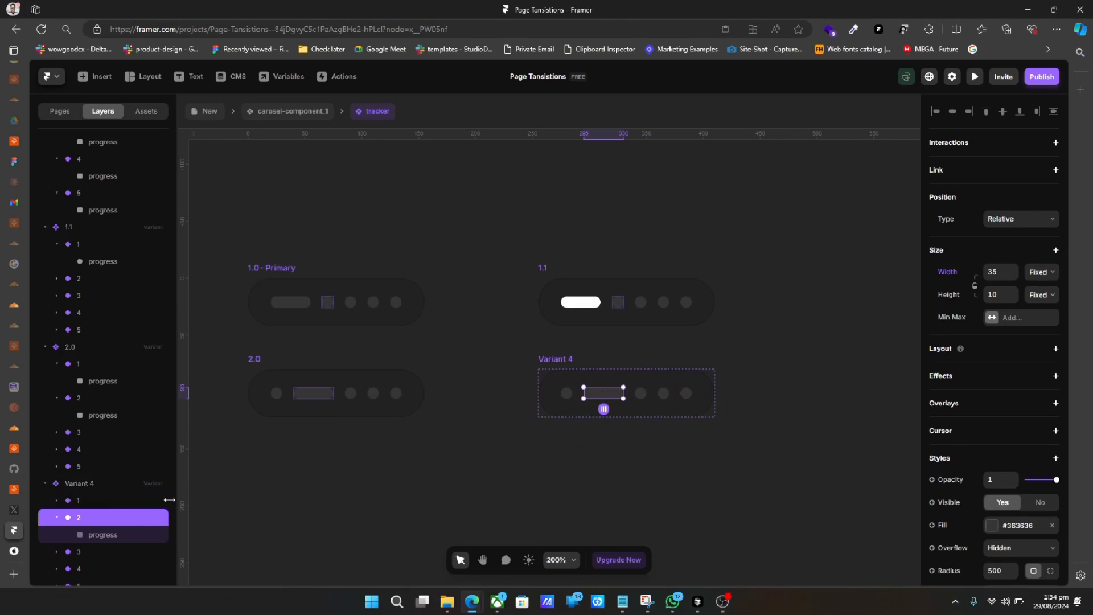
click(130, 541)
click(999, 359)
text(100)
key(Return)
click(702, 462)
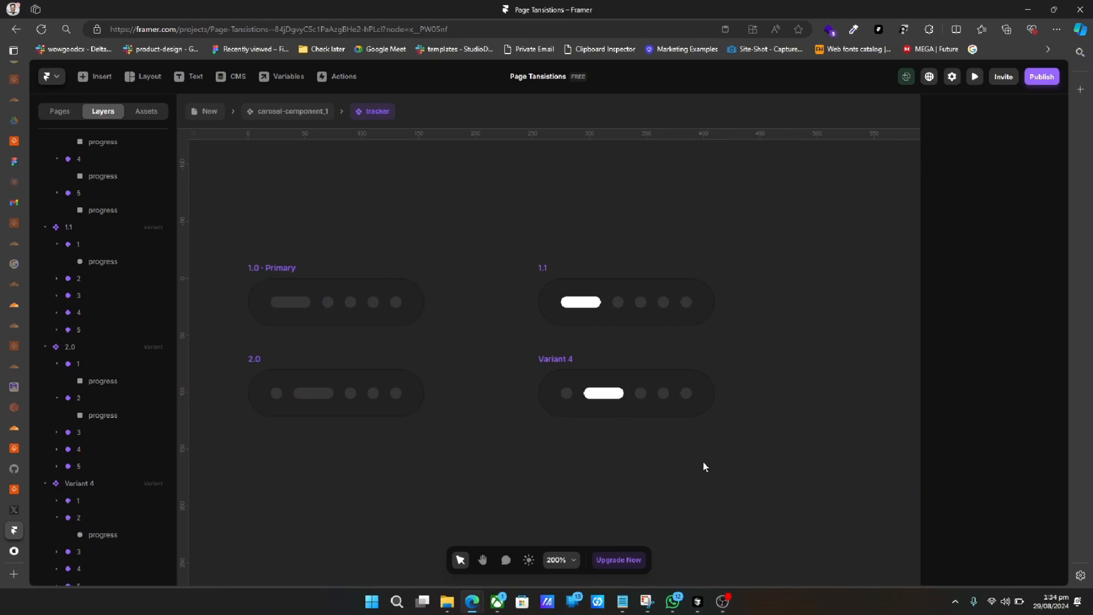
Rename the variant with the filled second item as 2.1.
scroll(672, 421, left, 2)
click(612, 354)
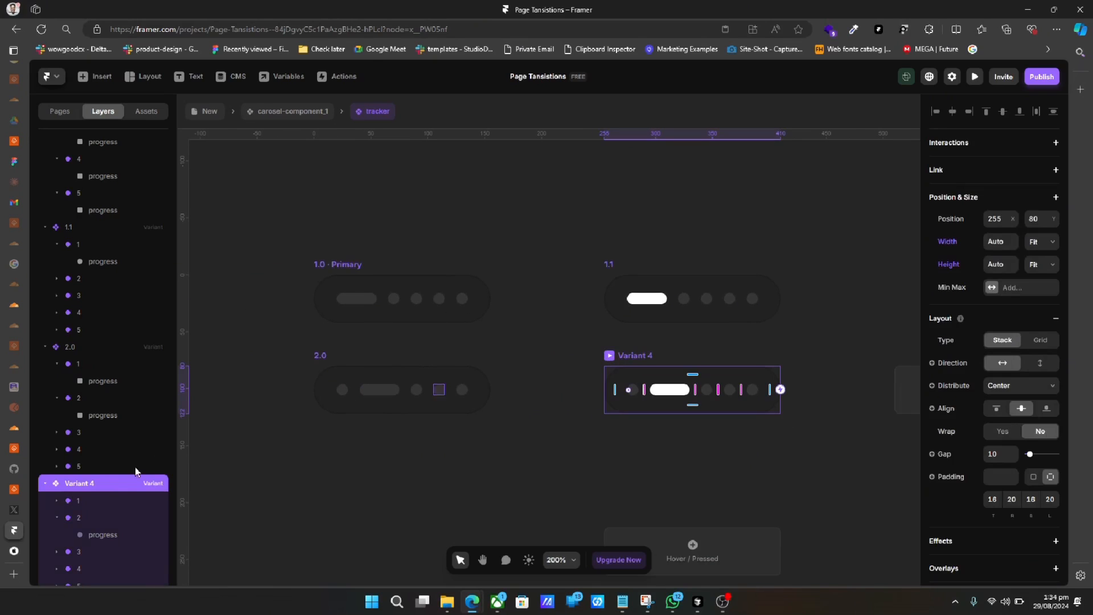
double_click(98, 483)
text(2-1)
key(Return)
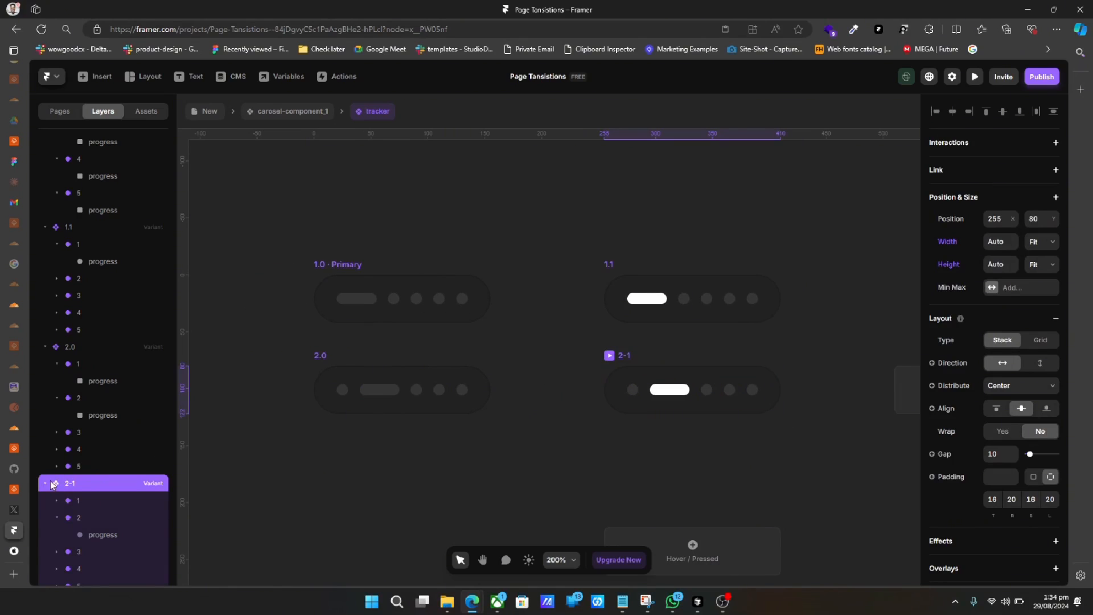
double_click(74, 483)
text(2.1)
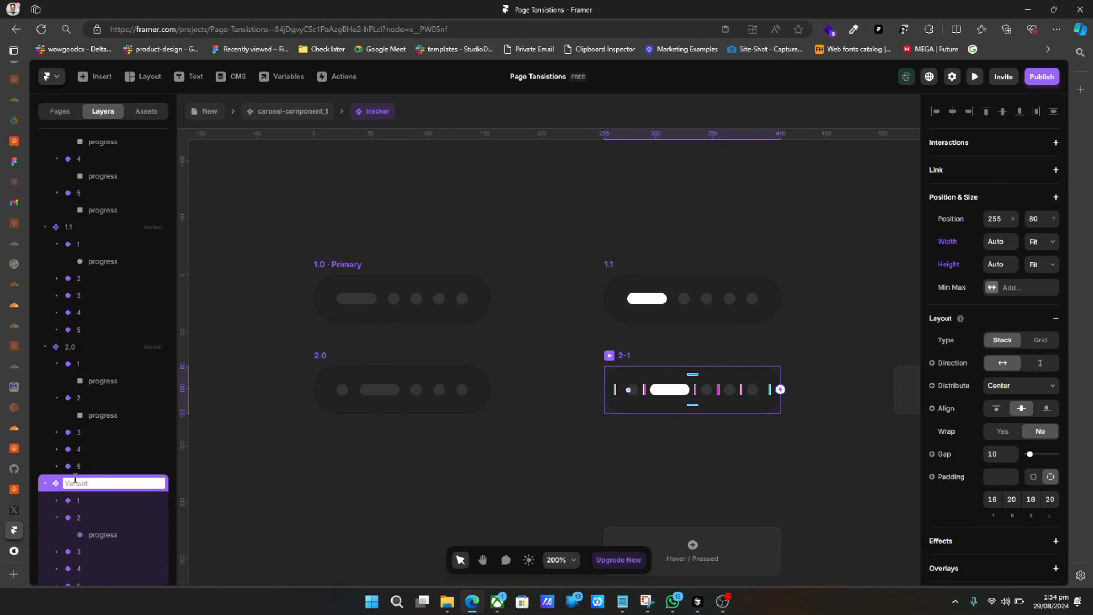
key(Return)
click(322, 355)
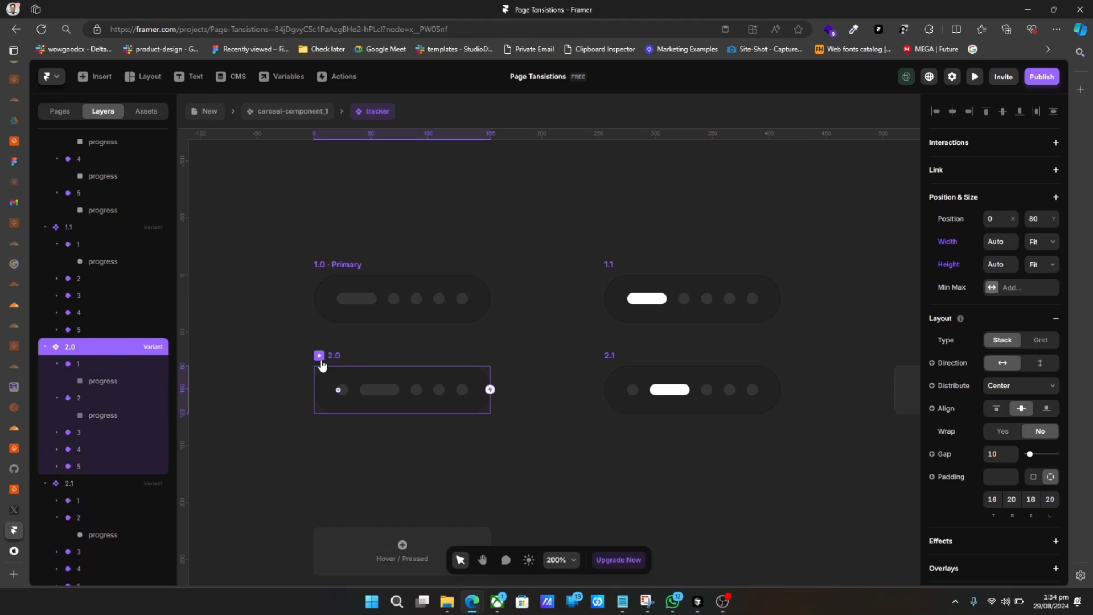
shift+click(607, 355)
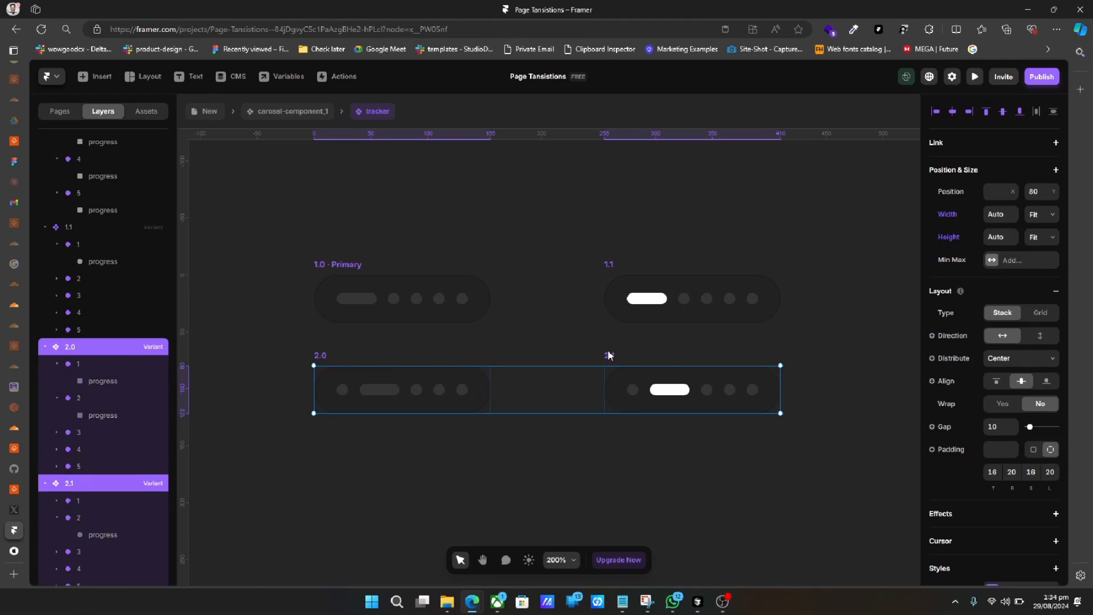
click(514, 337)
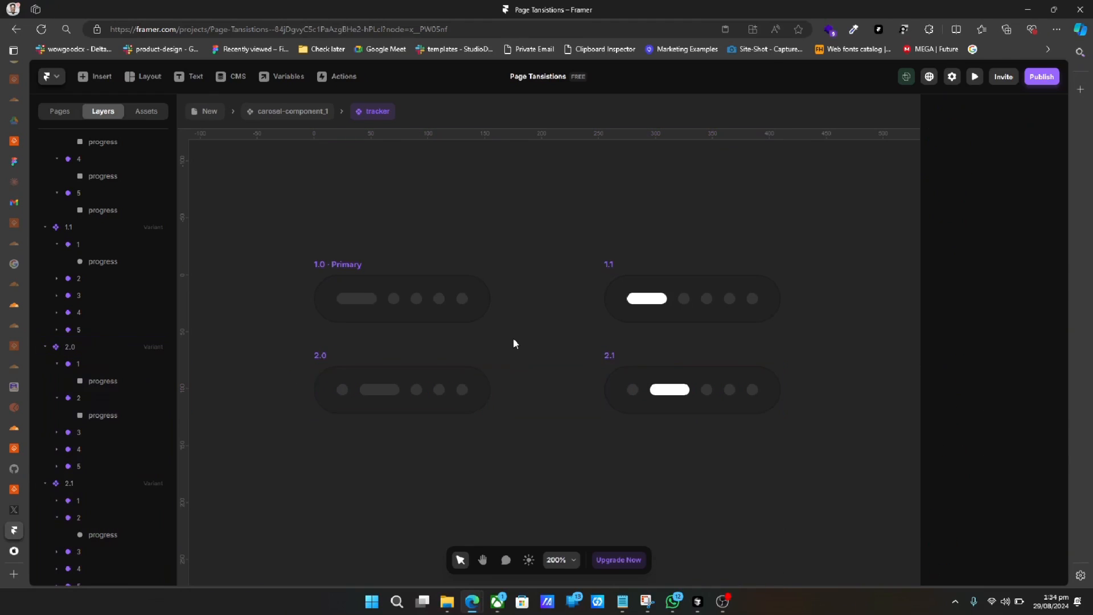
Copy variant 2.0 below itself to start a third row and duplicate the copy twice.
click(323, 355)
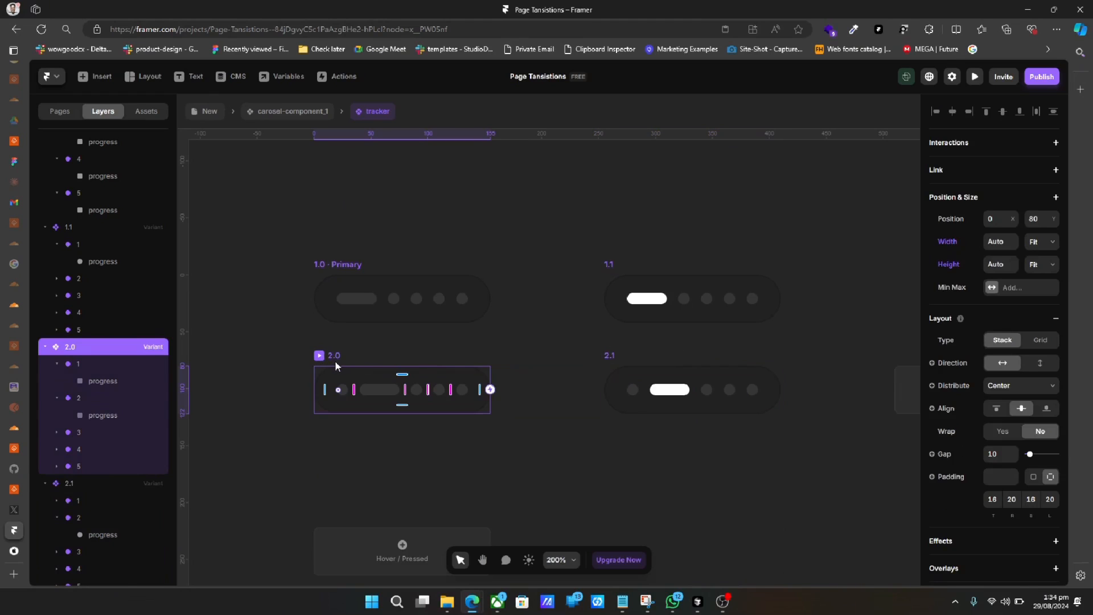
drag(335, 360, 343, 452)
key(ctrl+d)
key(ctrl+d)
click(523, 428)
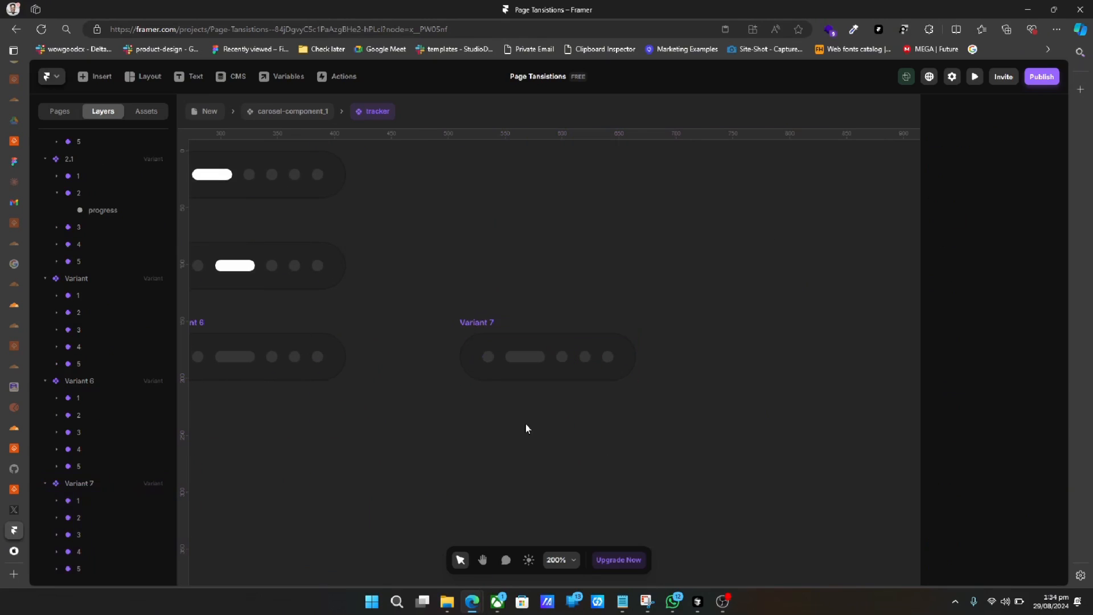
Move Variant 7 to the start of a fourth row at X 0, Y 240.
click(494, 322)
scroll(341, 432, left, 10)
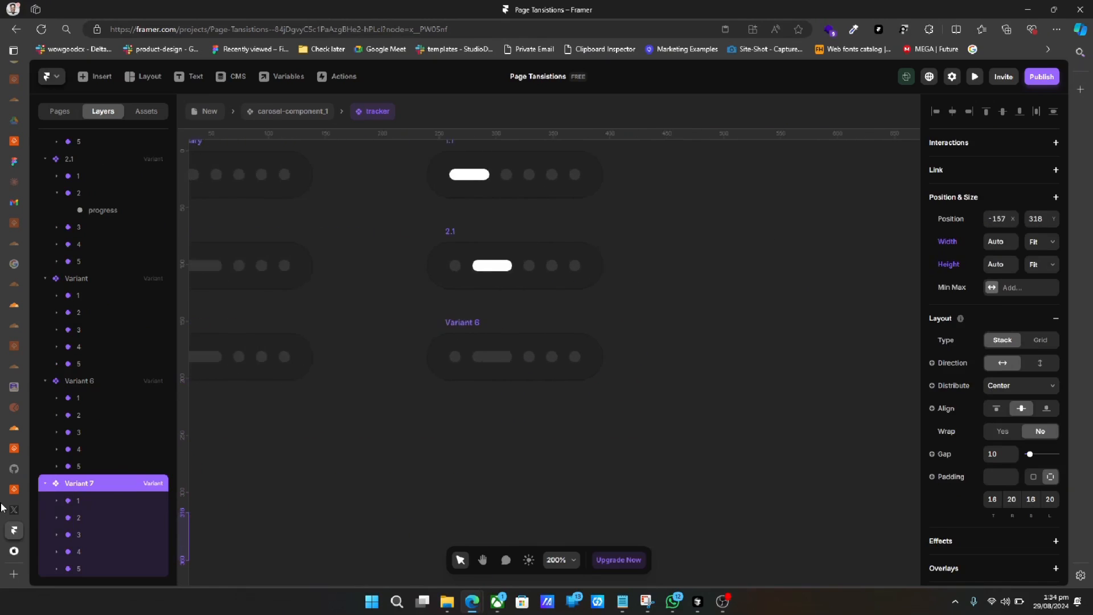
drag(240, 460, 499, 415)
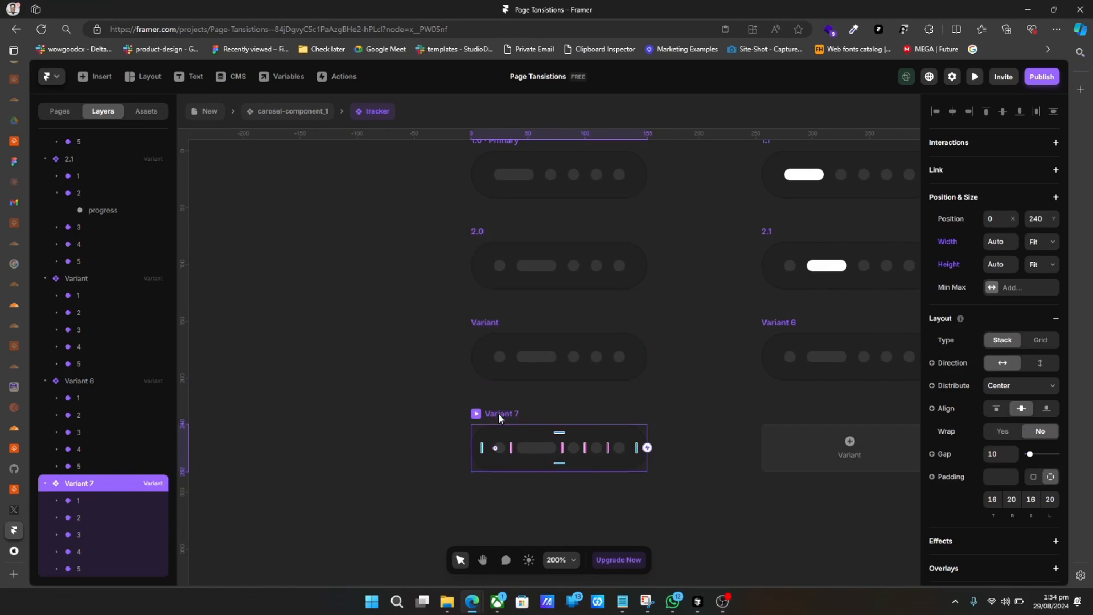
Rename the two variants in the third row as 3.0 and 3.1.
click(491, 321)
double_click(79, 278)
text(3.)
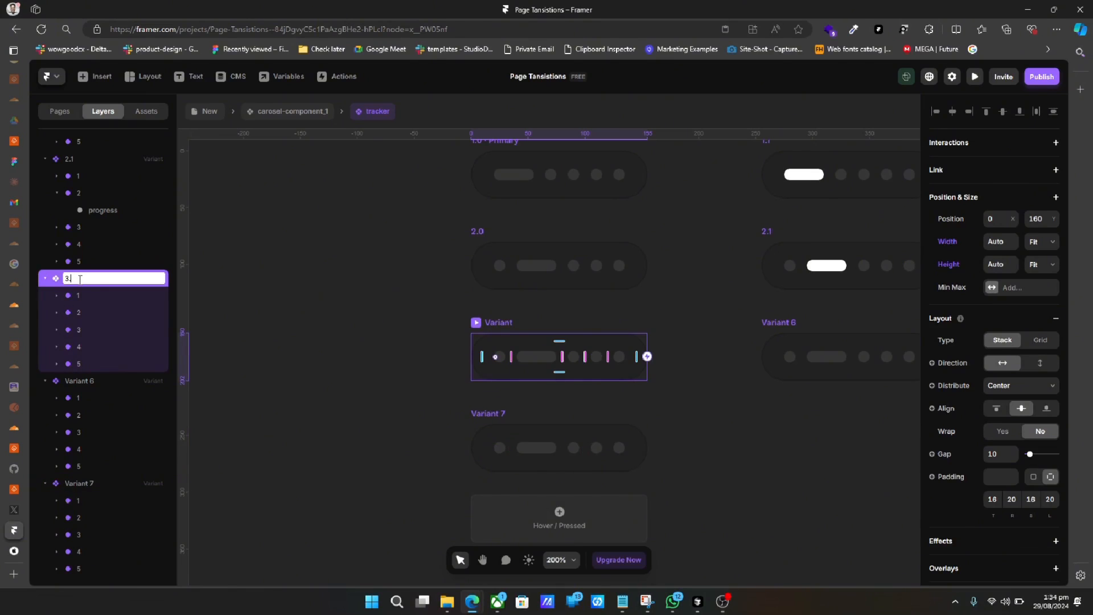
key(Return)
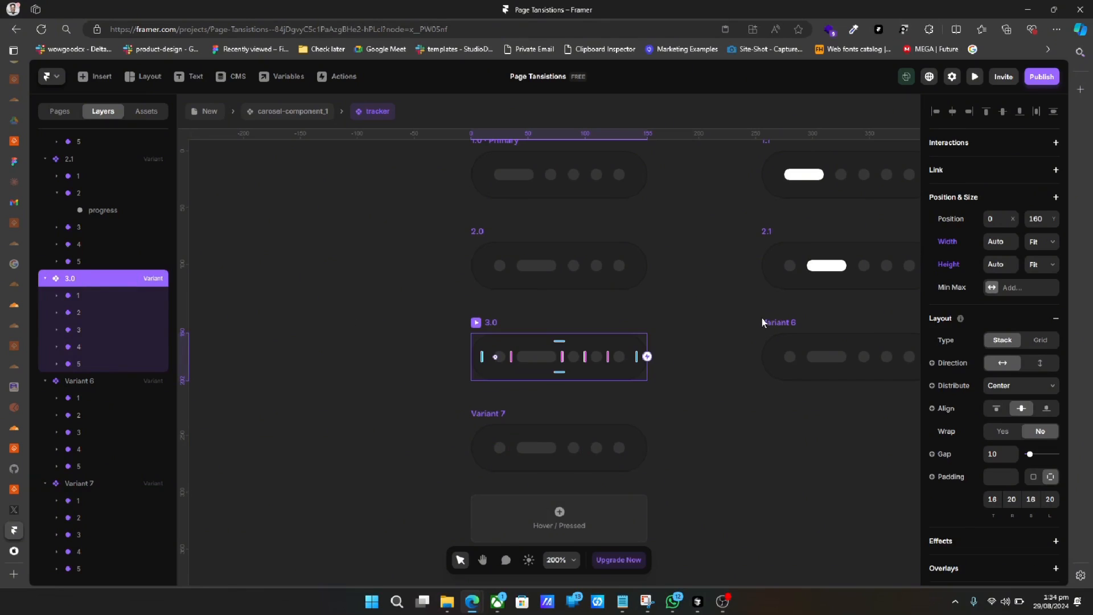
click(774, 322)
double_click(78, 380)
text(3.1)
key(Return)
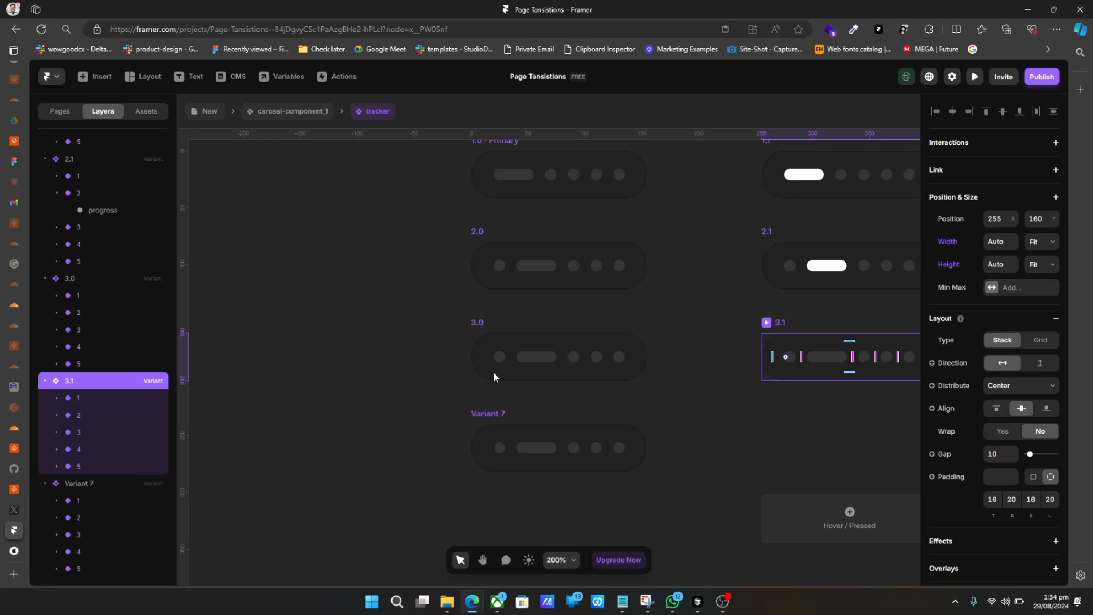
Set item 2's width in variant 3.0 to 10.
click(524, 360)
click(101, 330)
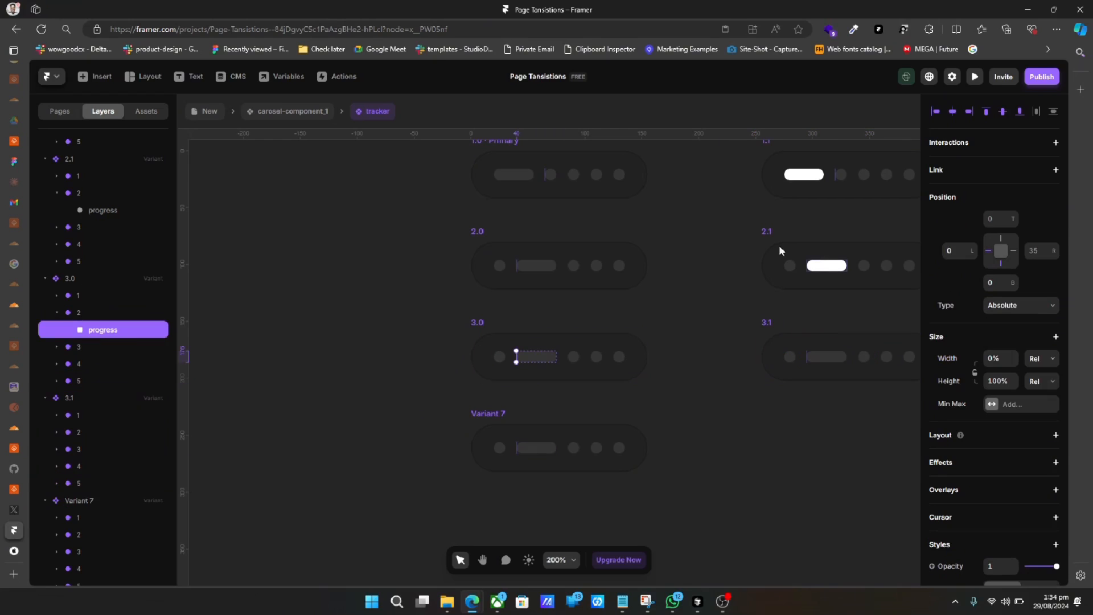
click(134, 311)
click(999, 273)
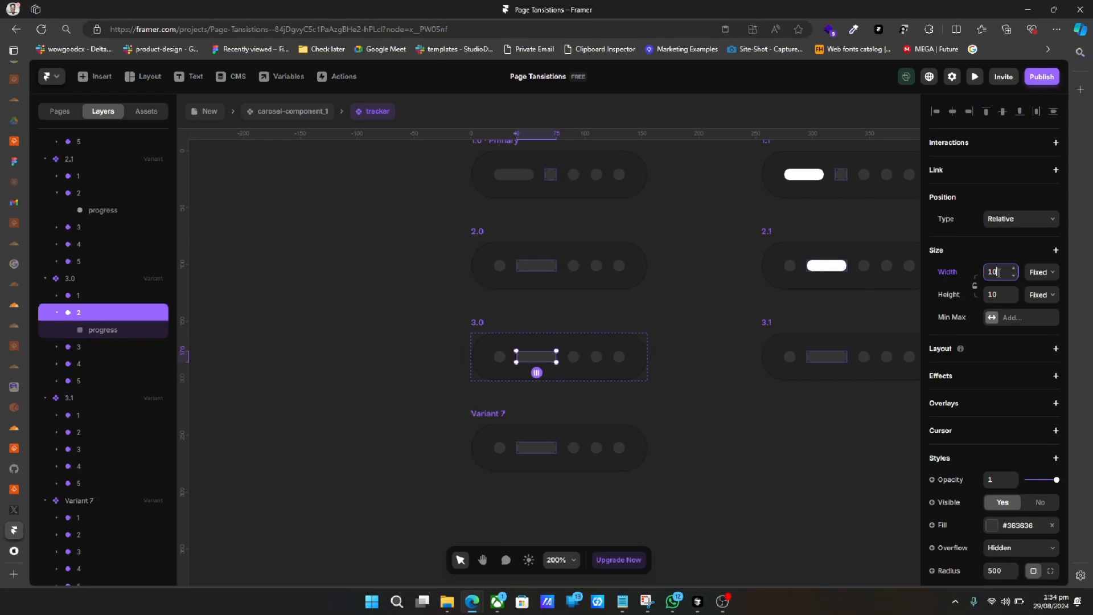
key(Return)
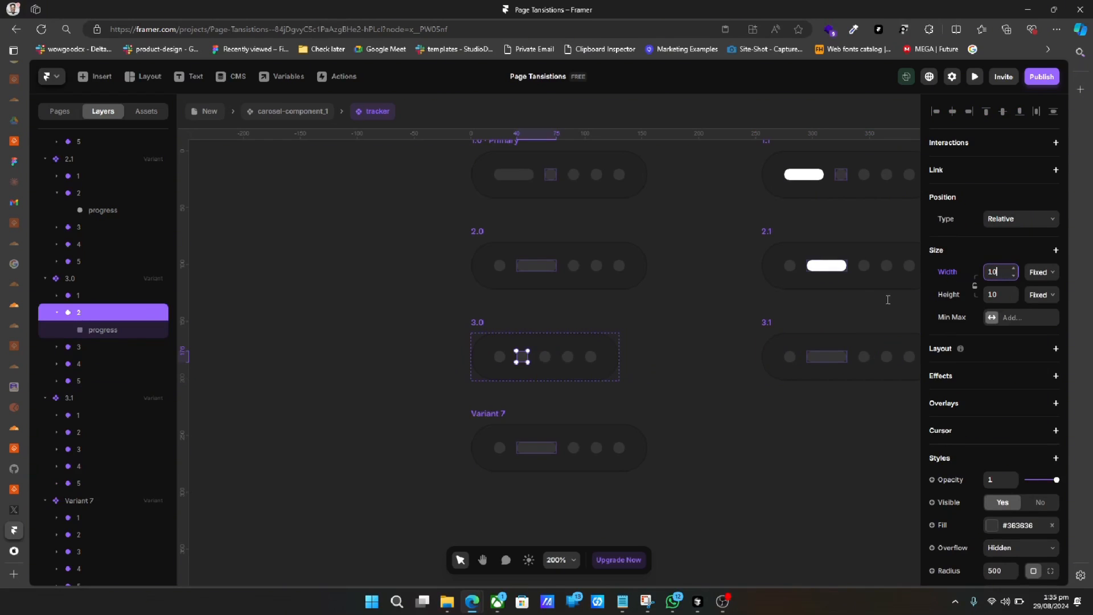
Set item 3's width to 35 in both third-row variants, 3.0 and 3.1.
click(95, 347)
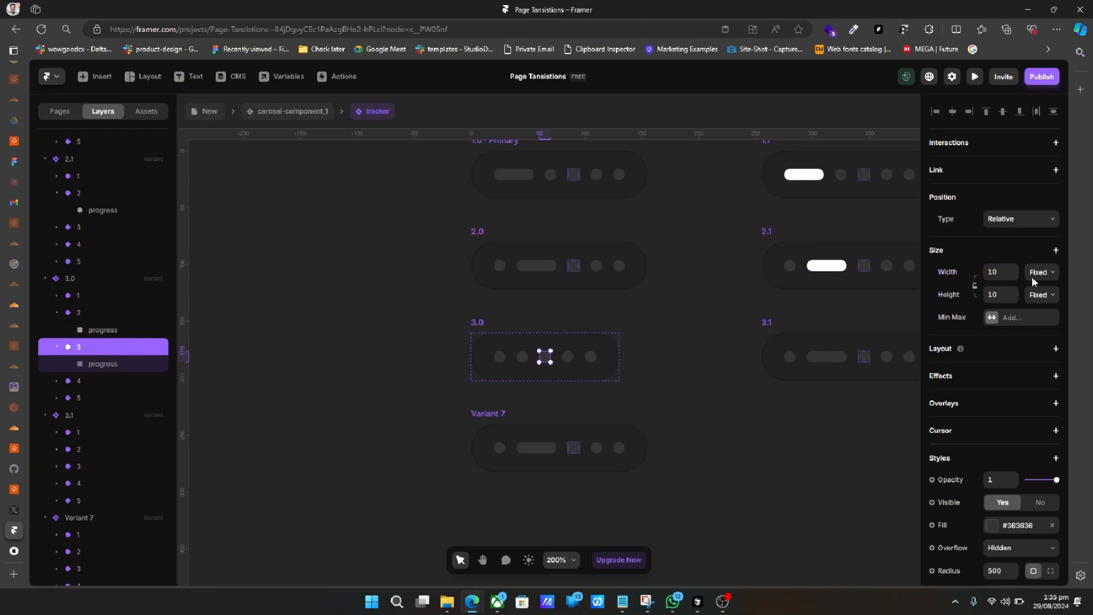
click(1002, 274)
text(35)
click(862, 356)
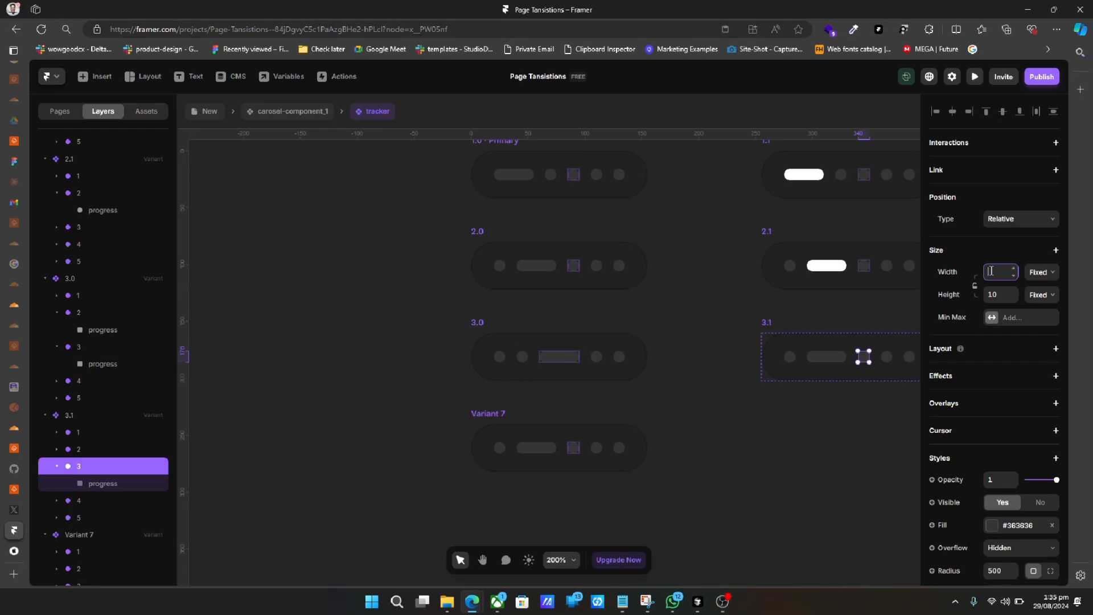
key(Return)
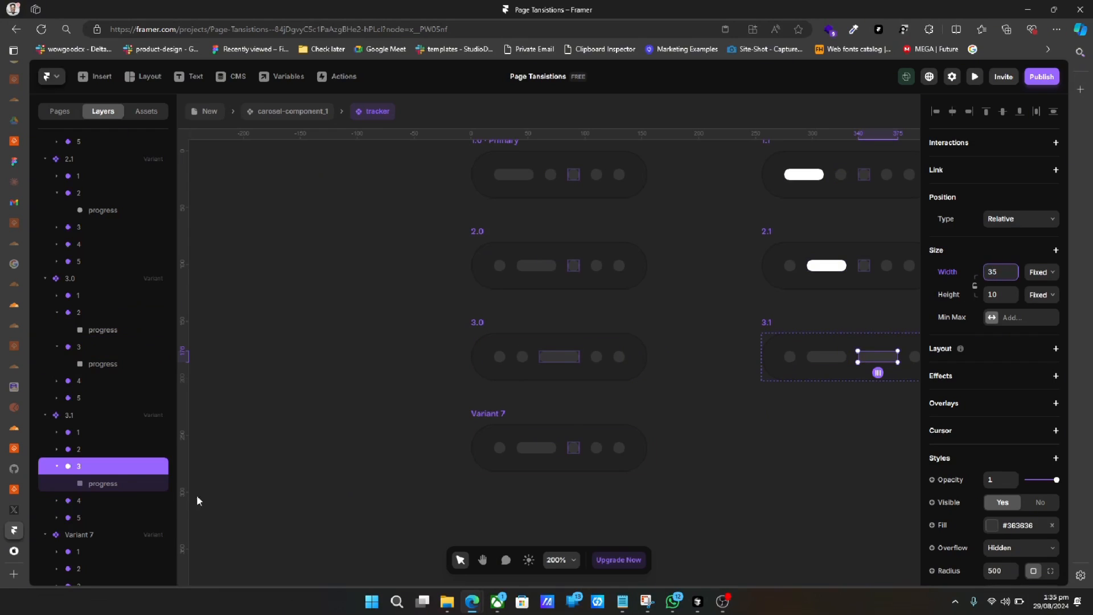
In variant 3.1, set the width of item 3's progress layer to 100% and item 2's width to 10.
click(127, 483)
click(993, 359)
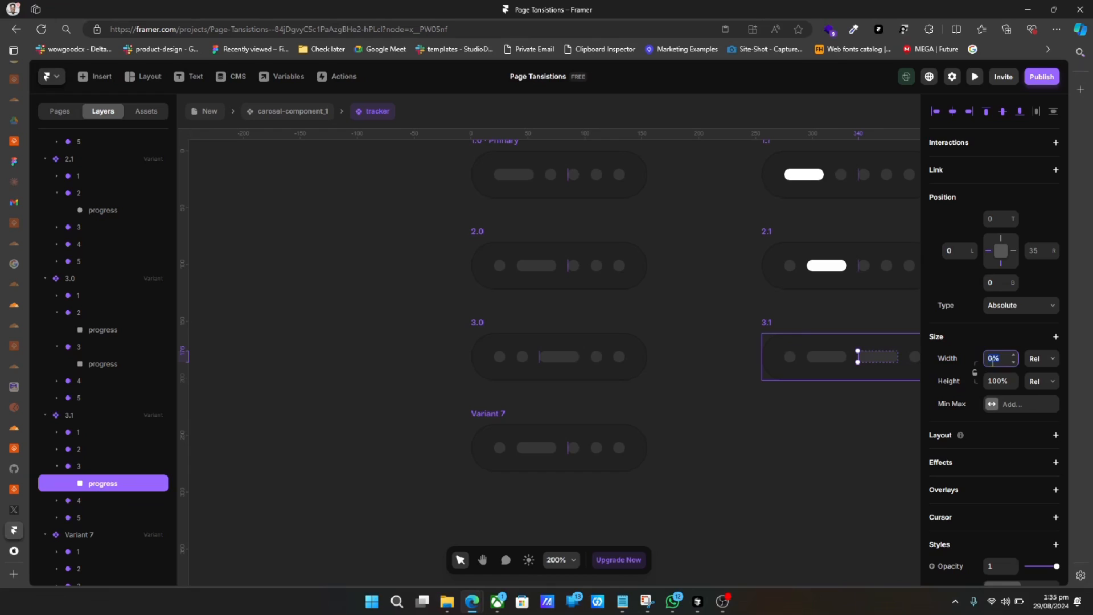
text(100%)
click(814, 360)
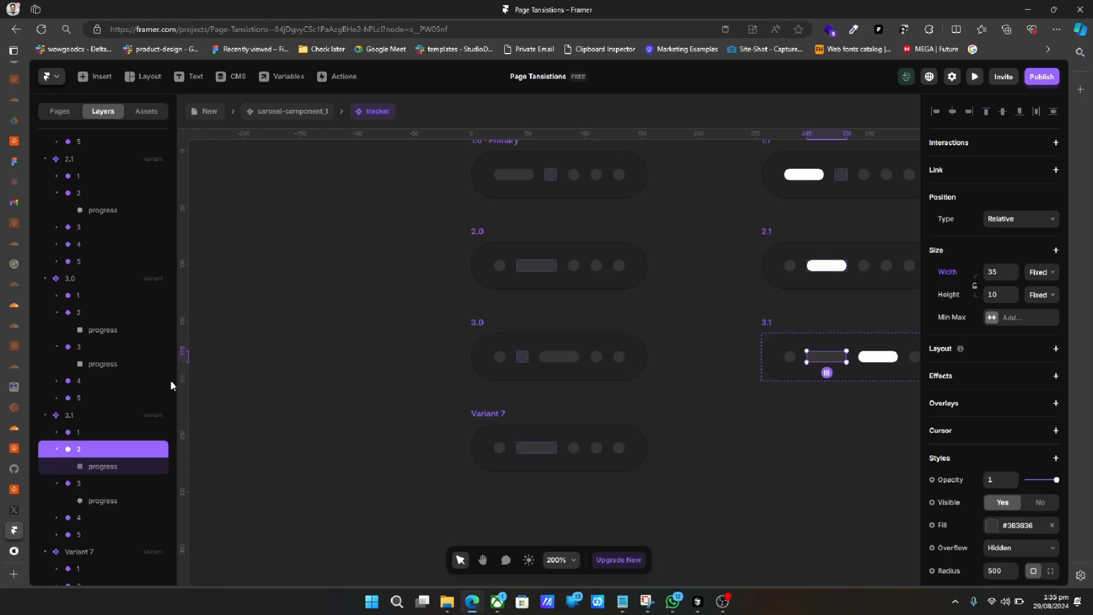
click(1000, 269)
text(10)
key(Return)
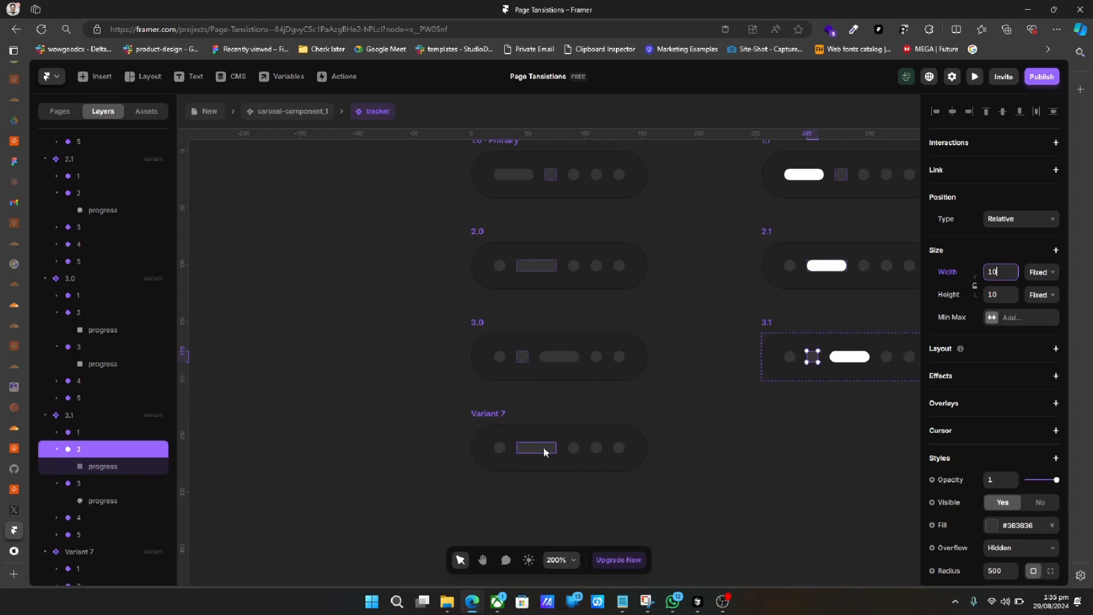
Set item 2's width in Variant 7 to 10.
click(541, 448)
click(993, 272)
text(10)
key(Return)
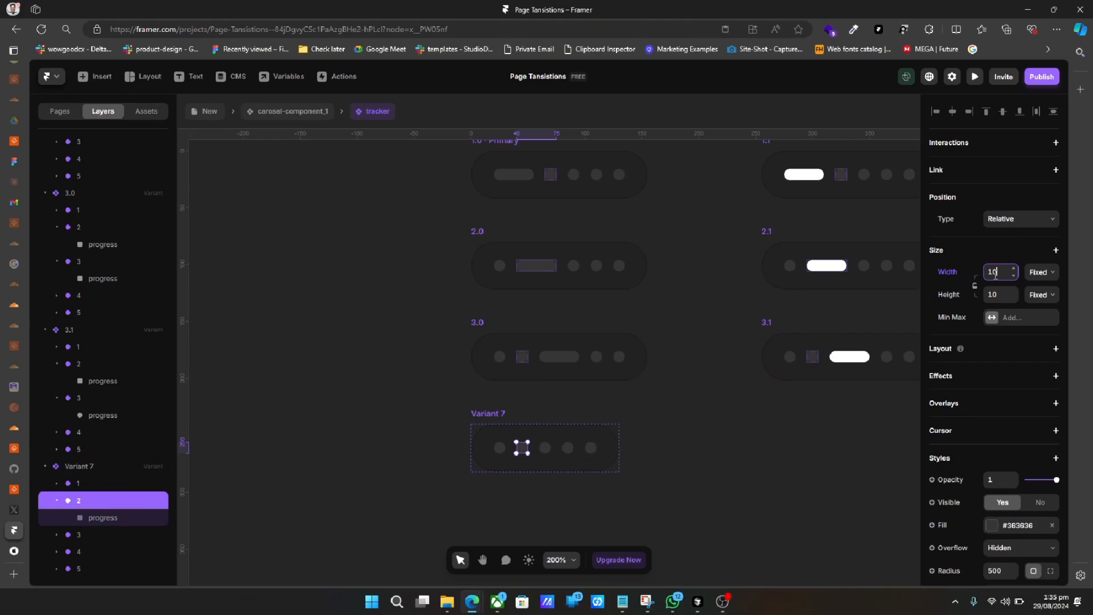
Copy Variant 7 below itself at X 0, Y 320 and beside itself at X 252, Y 240.
click(495, 412)
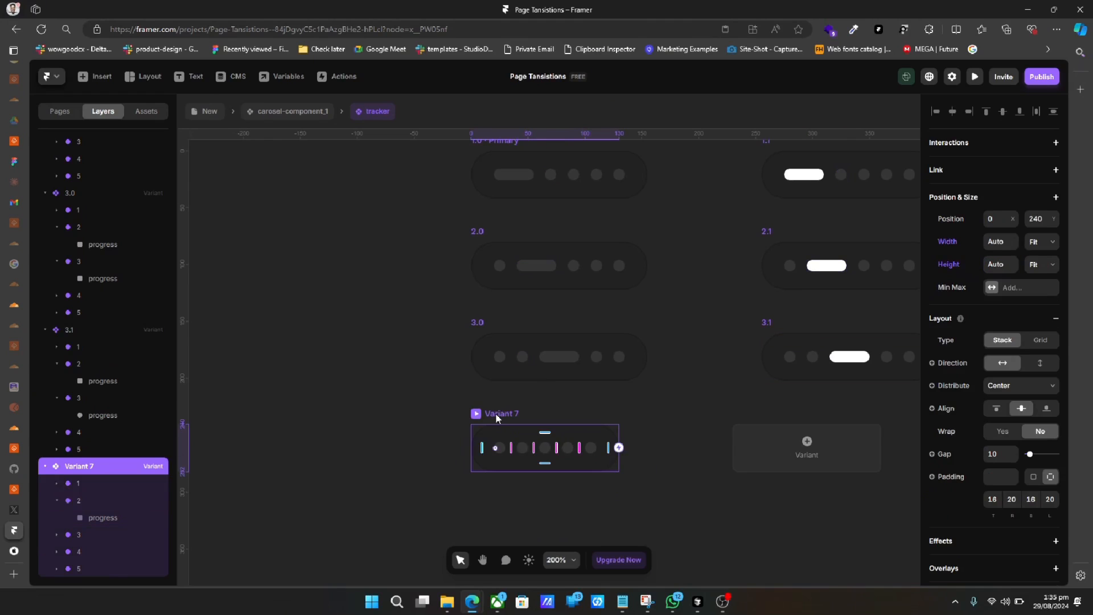
click(500, 498)
drag(499, 497, 497, 505)
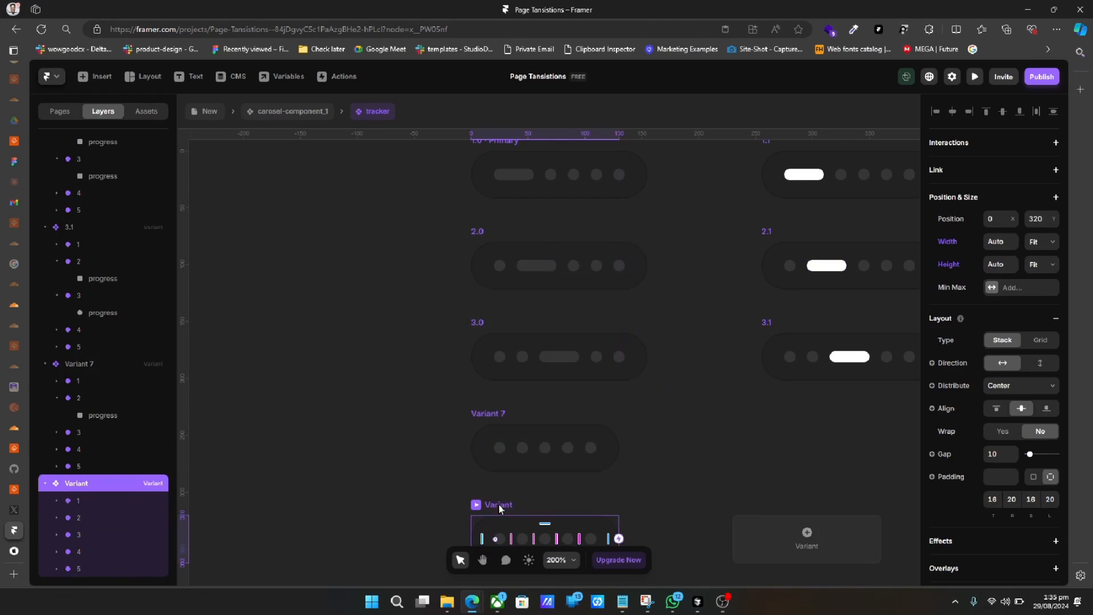
click(496, 418)
drag(501, 412, 822, 421)
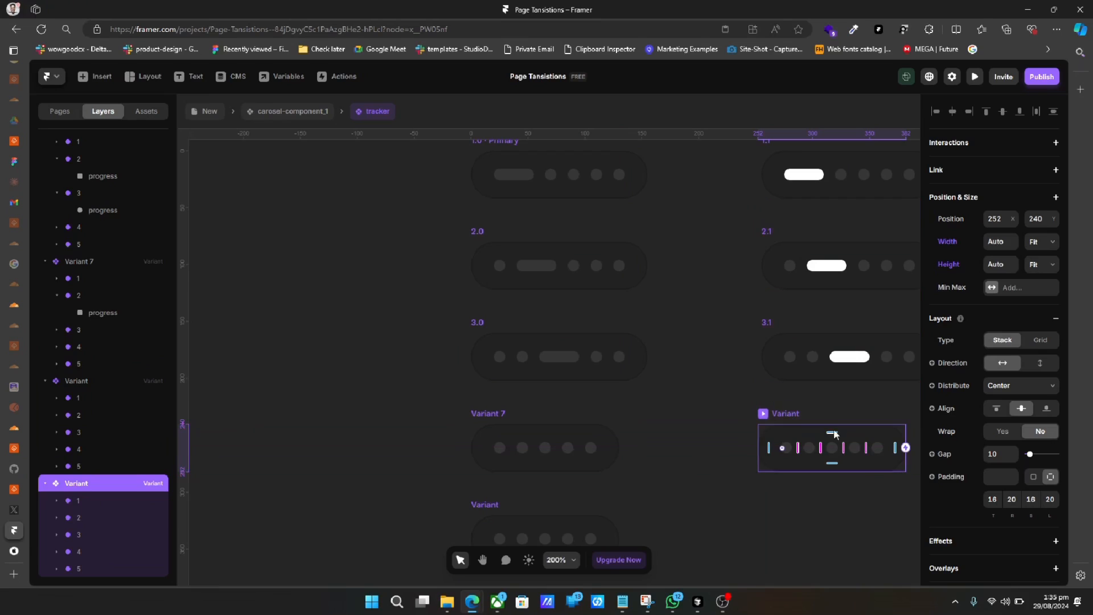
In the fourth row's second variant, set item 4's width to 35 and its progress layer's width to 100%.
click(854, 447)
click(1000, 279)
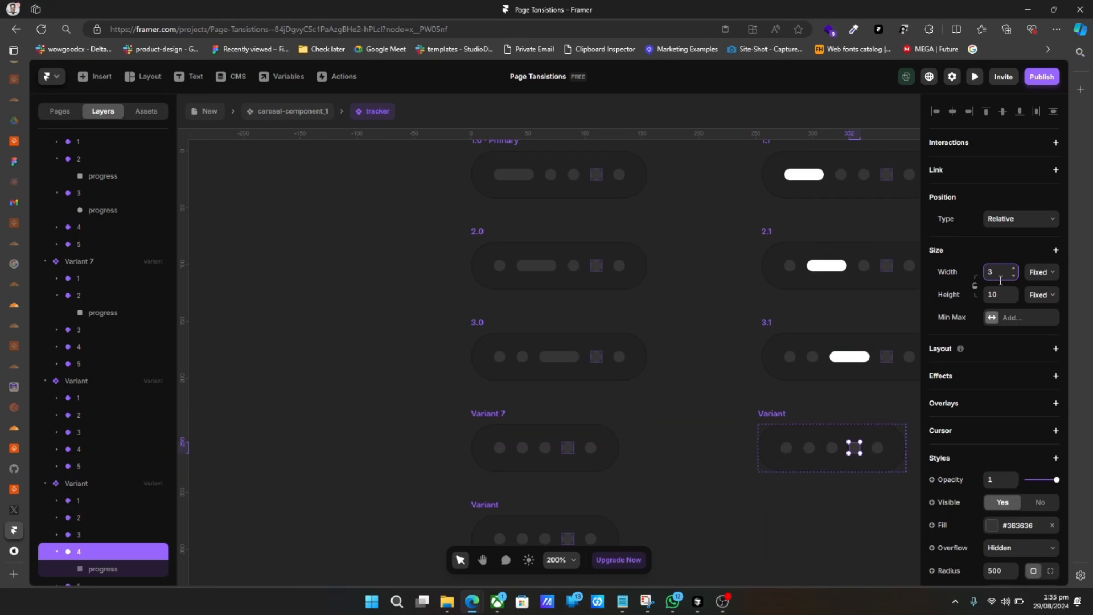
key(Return)
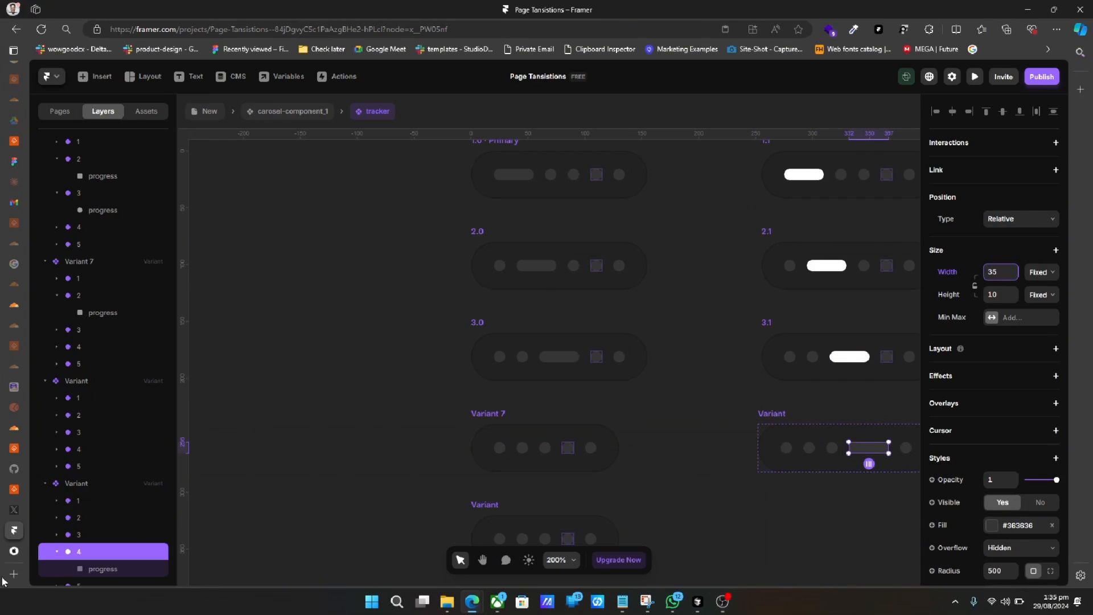
click(94, 571)
click(1008, 353)
key(Return)
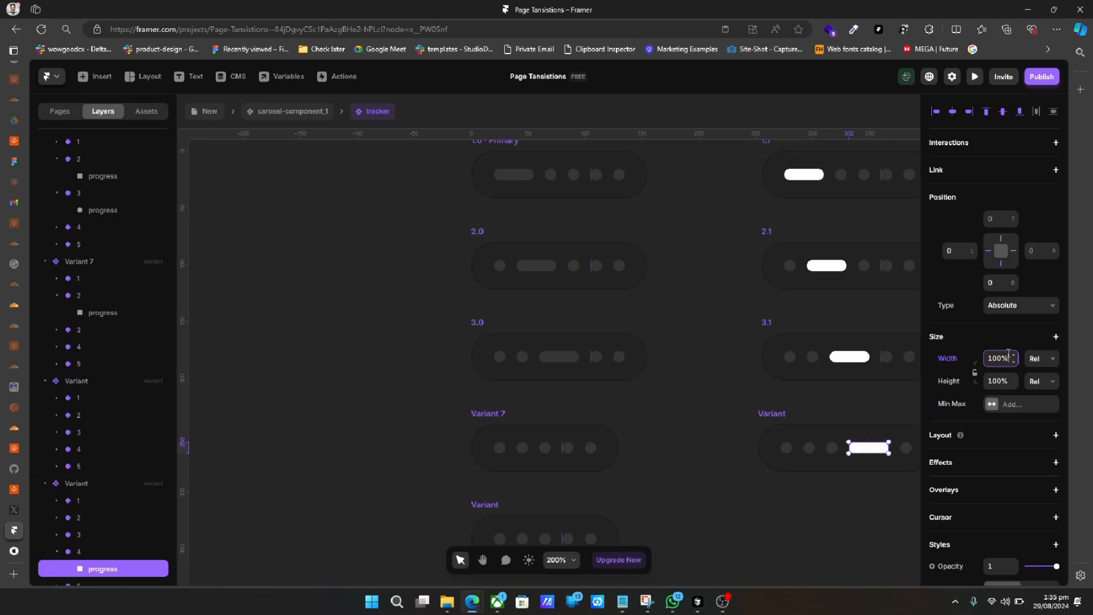
Set item 4's width in Variant 7 to 35.
scroll(732, 440, down, 2)
click(570, 352)
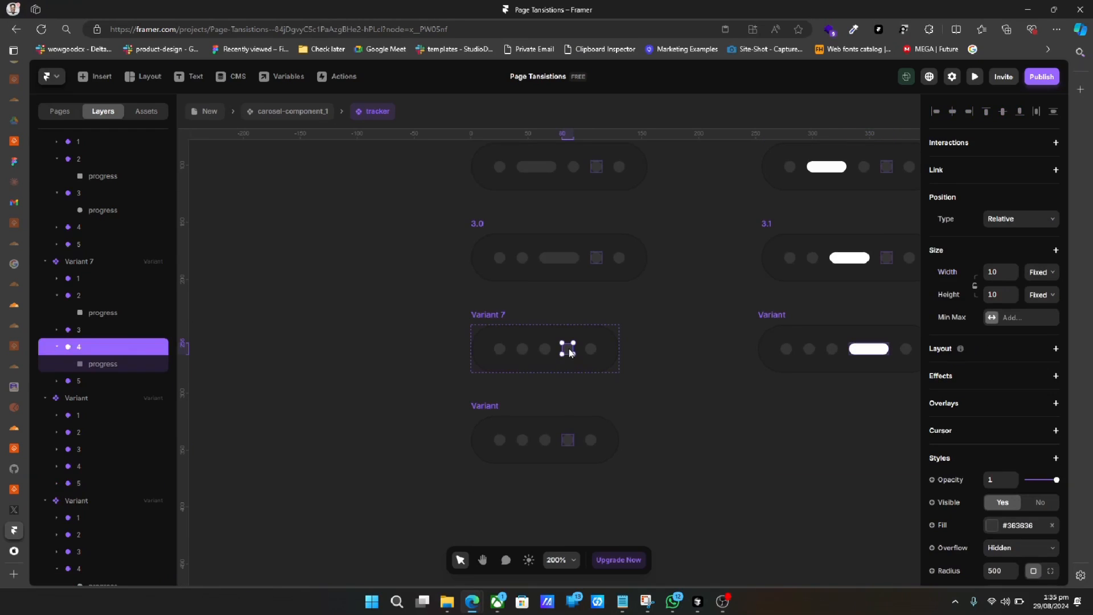
click(1005, 268)
text(35)
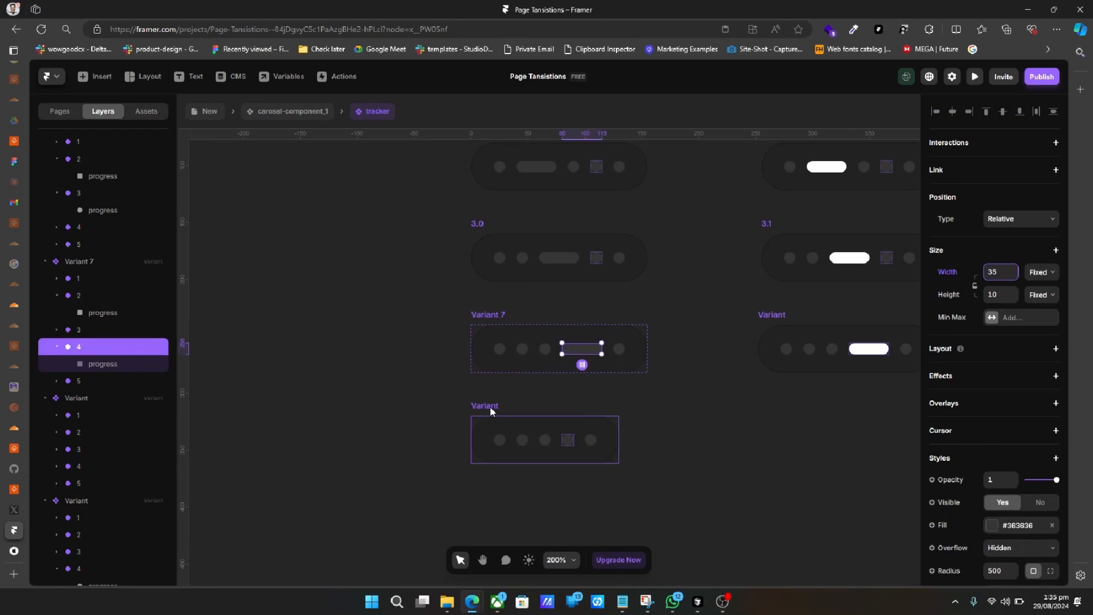
Set item 5's width in the fifth-row variant to 35.
click(490, 405)
click(586, 441)
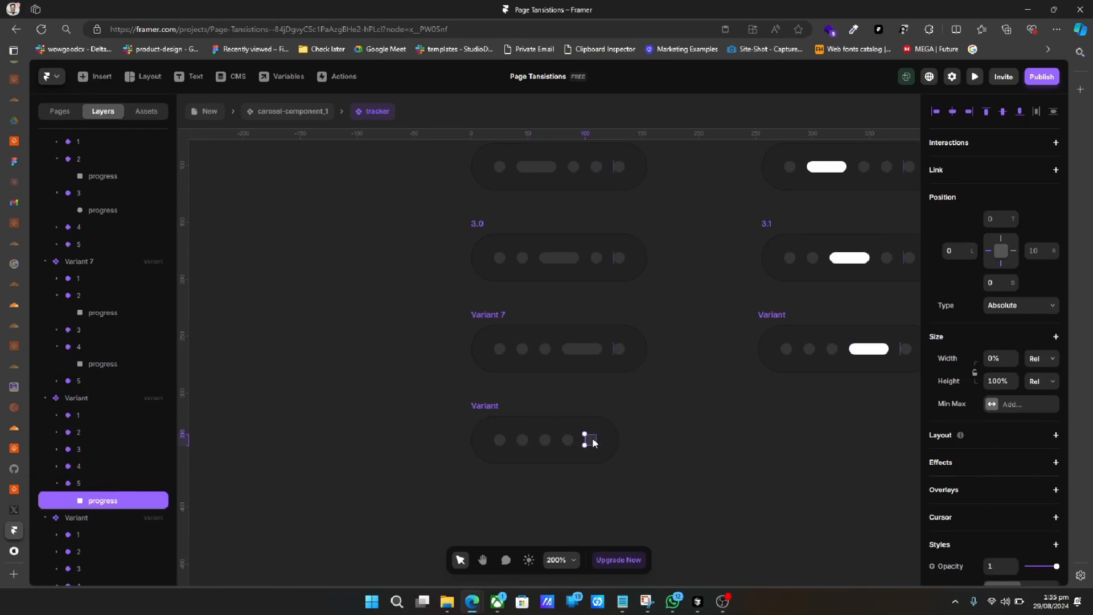
click(592, 441)
click(999, 270)
text(35)
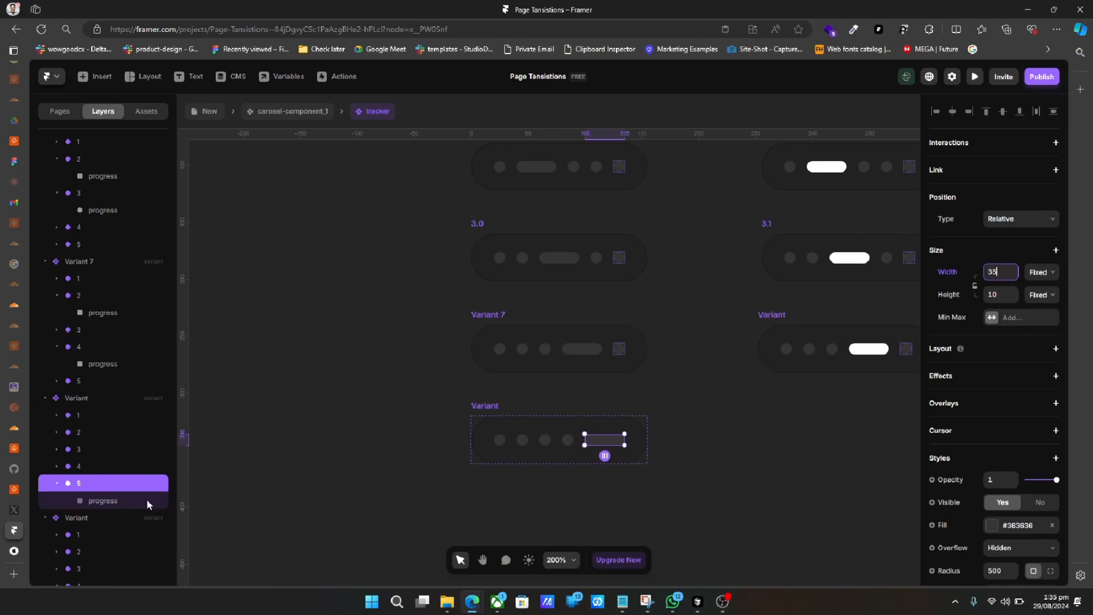
click(160, 494)
click(999, 360)
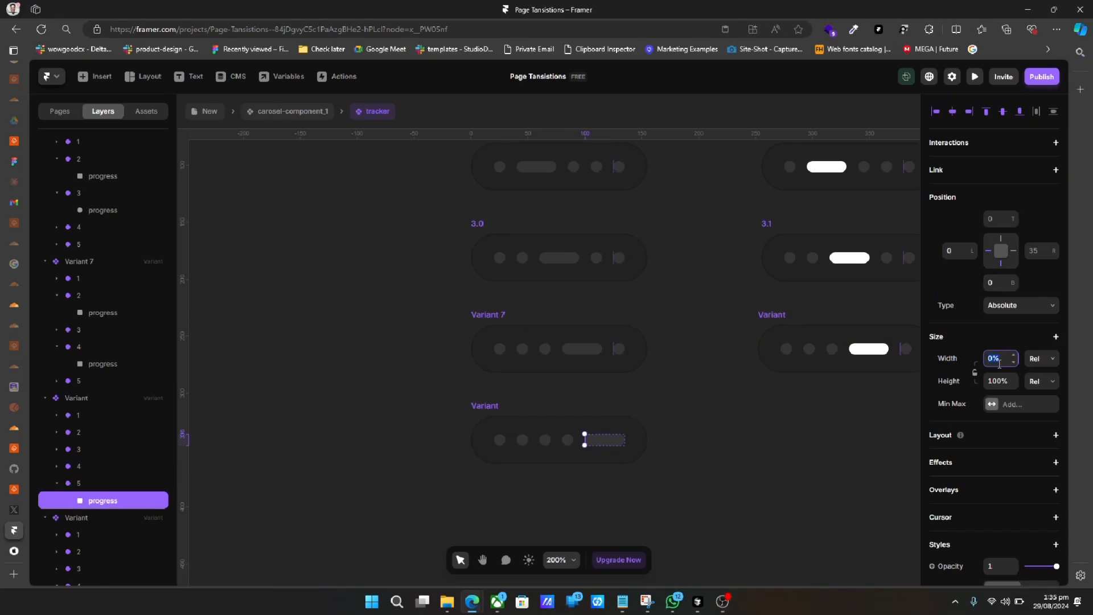
click(940, 348)
click(817, 446)
Copy the fifth-row variant into the second column and set the copy's item 5 progress layer width to 100%.
drag(496, 407, 782, 388)
click(880, 440)
click(998, 359)
text(100%)
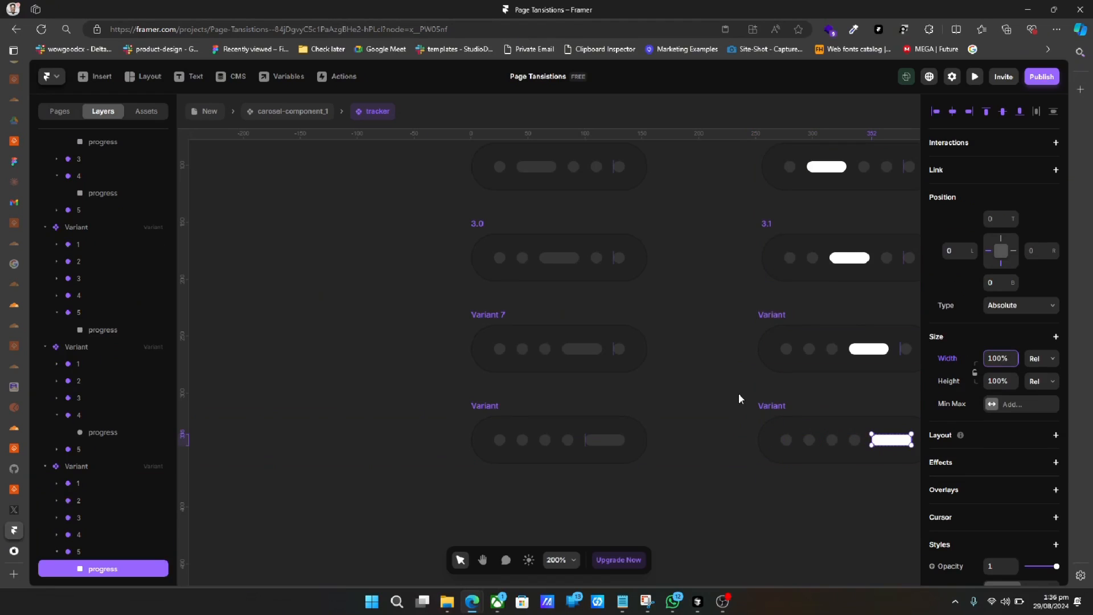
Connect variant 1.0 to variant 1.1 with an interaction triggered on Appear.
scroll(739, 392, up, 5)
click(488, 303)
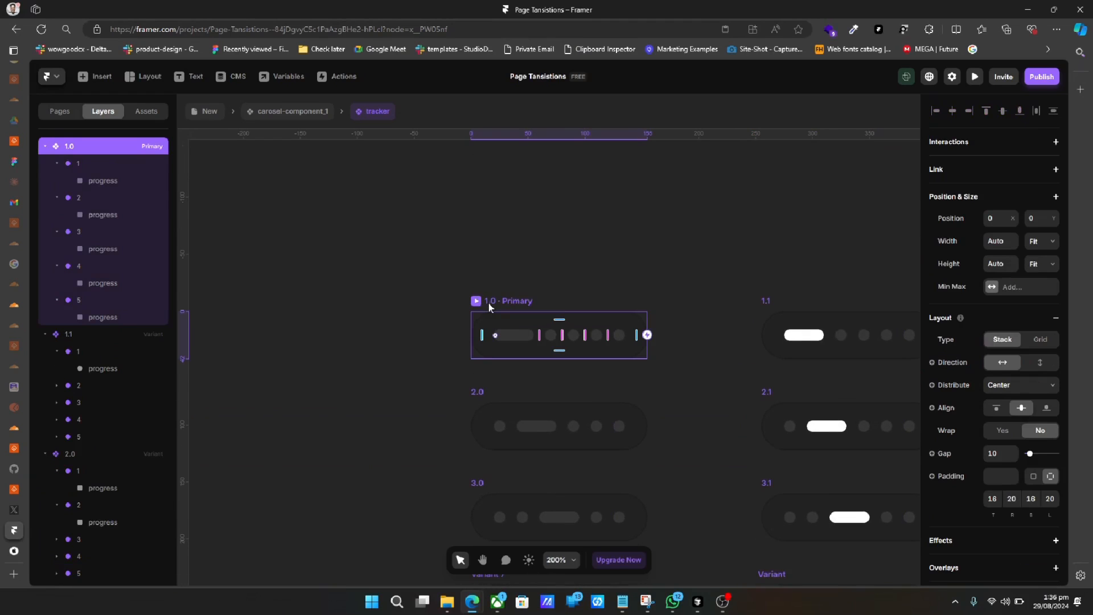
drag(647, 334, 785, 334)
click(776, 425)
click(786, 485)
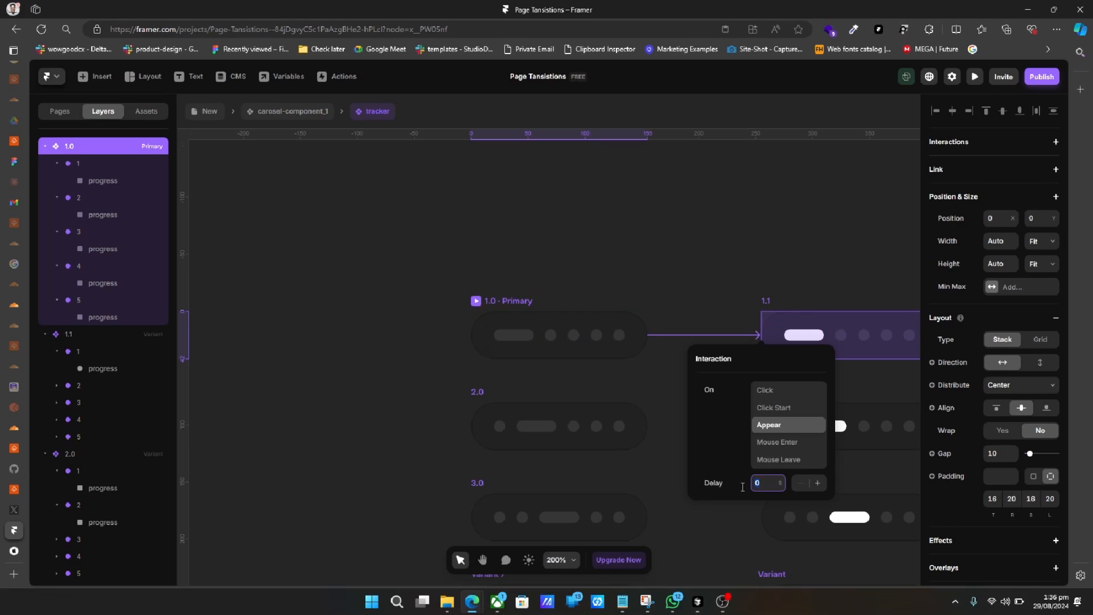
click(764, 299)
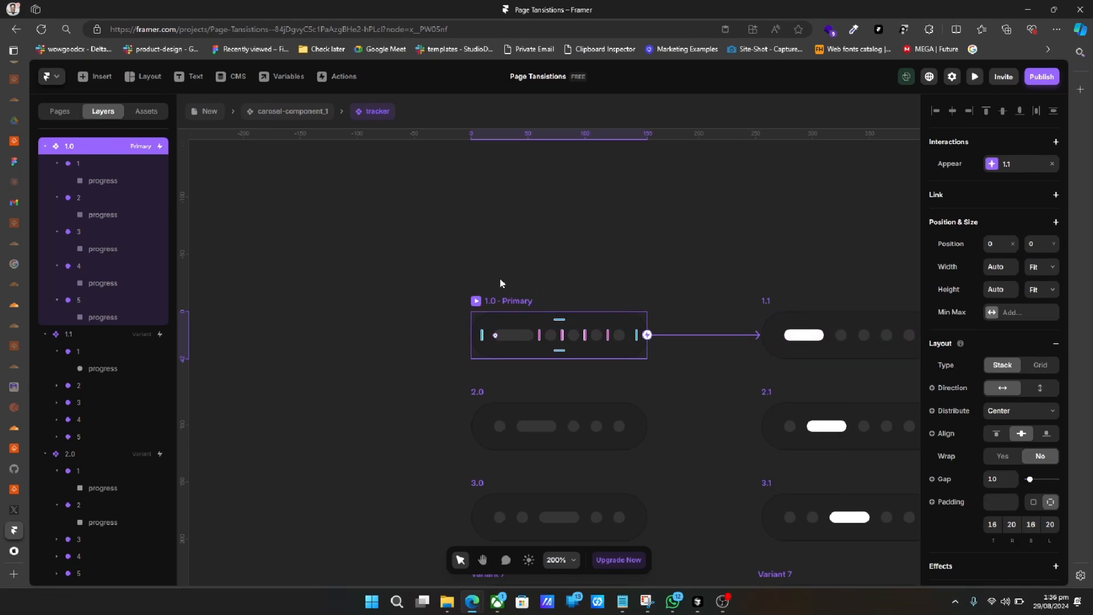
Connect variant 1.1 to variant 2.0 with an Appear interaction and a delay of 3.
click(776, 303)
scroll(776, 302, right, 4)
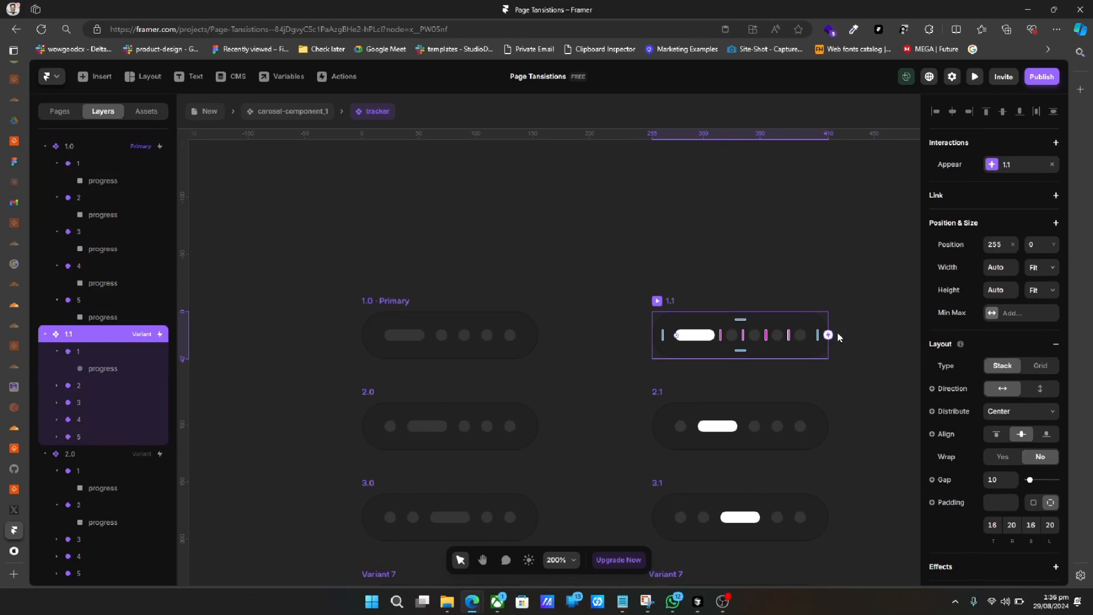
drag(829, 335, 799, 341)
drag(515, 399, 494, 408)
scroll(560, 432, down, 3)
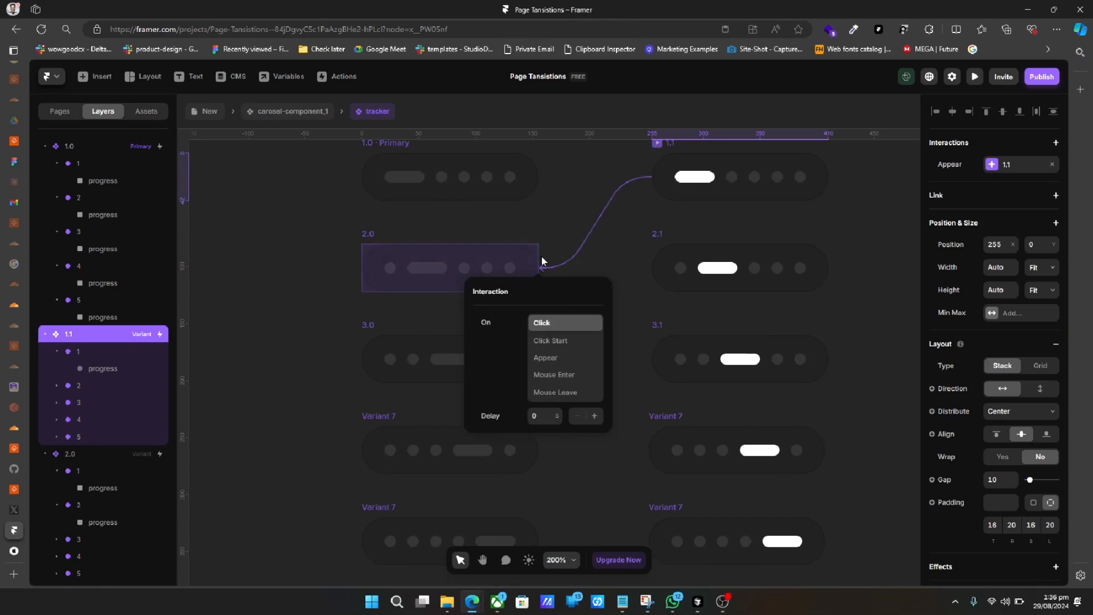
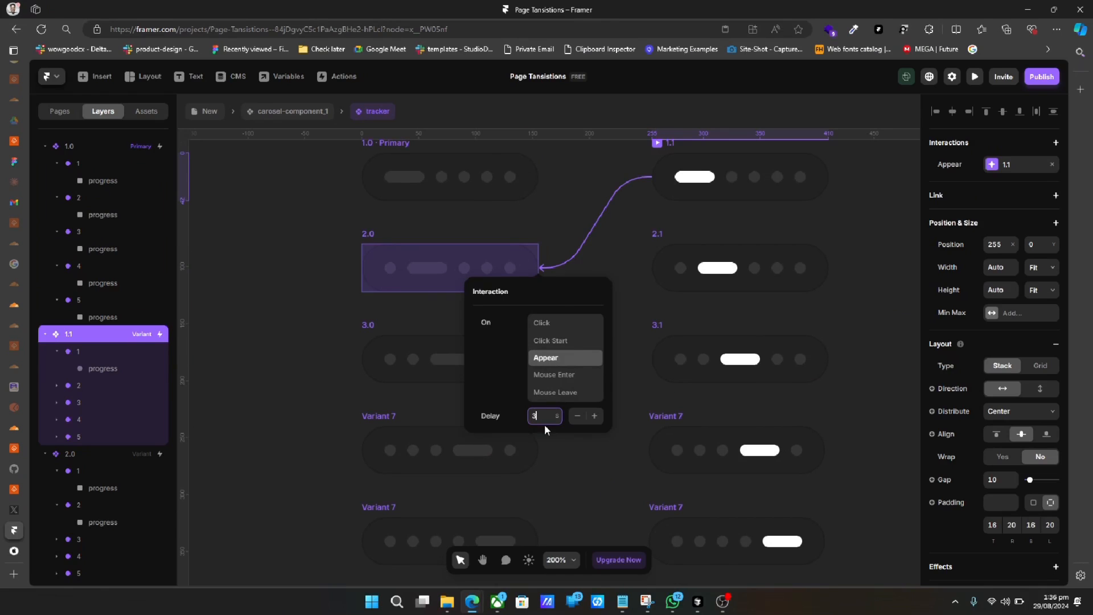
click(488, 374)
click(377, 232)
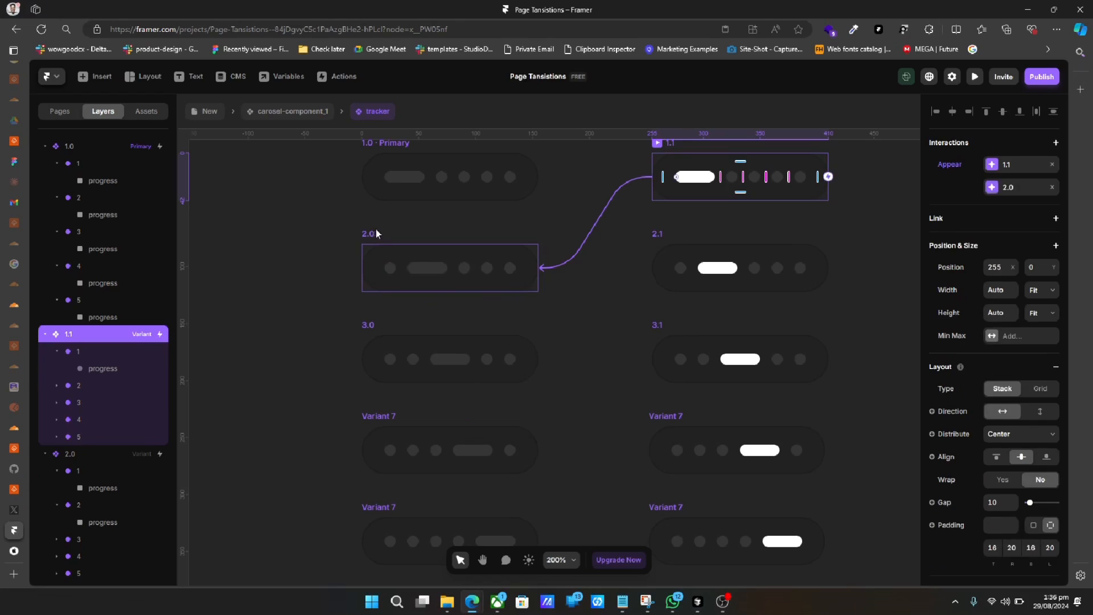
Draw an interaction connection from variant 2.0 to variant 2.1.
click(370, 235)
drag(540, 271, 700, 273)
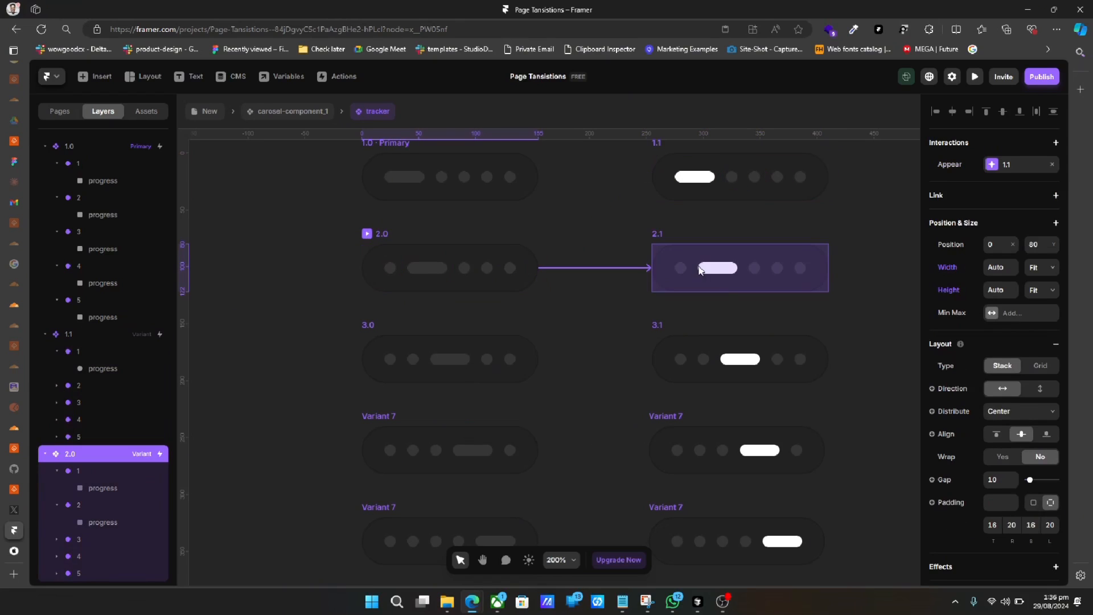
click(588, 396)
click(662, 262)
click(653, 238)
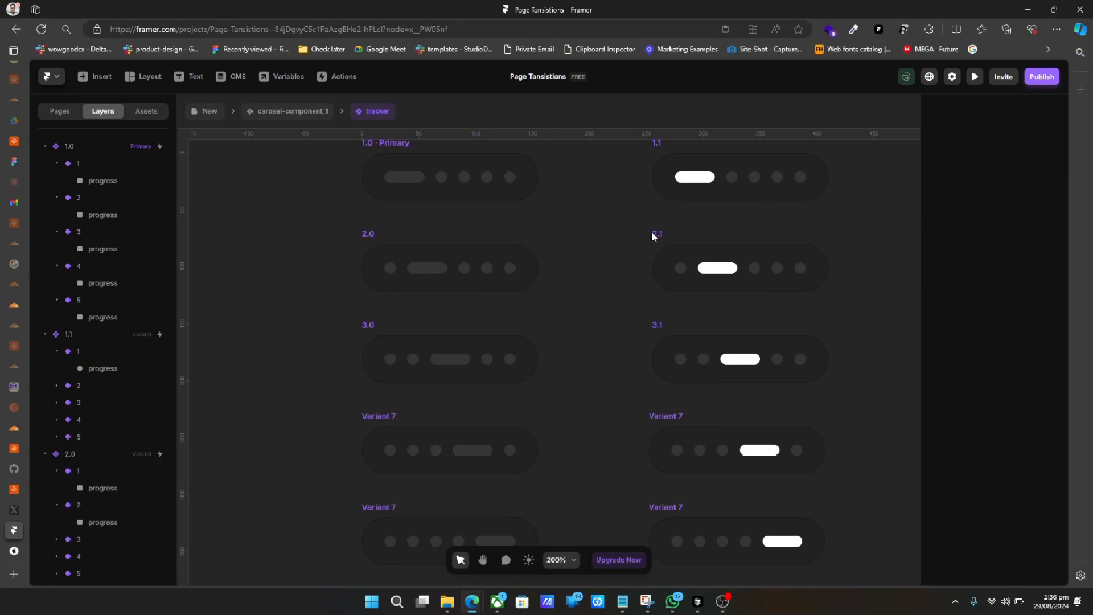
Connect variant 2.1 to variant 3.0 with an Appear interaction and a delay of 3.
click(661, 235)
drag(828, 265, 422, 367)
click(556, 449)
click(551, 505)
text(3)
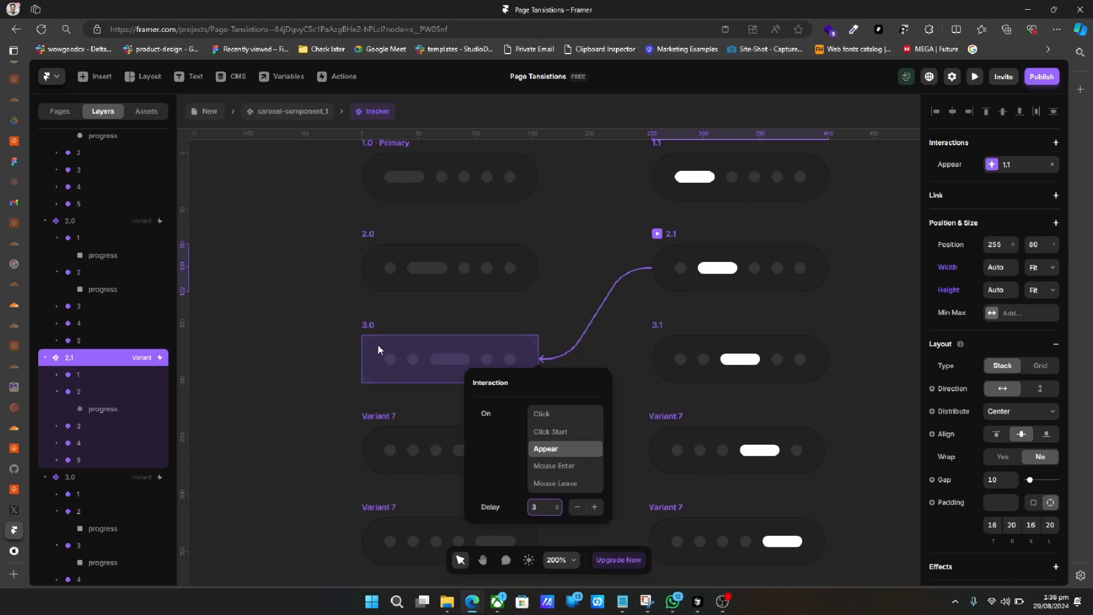
Draw an interaction connection from variant 3.0 to variant 3.1.
click(368, 327)
click(366, 323)
drag(539, 360, 709, 356)
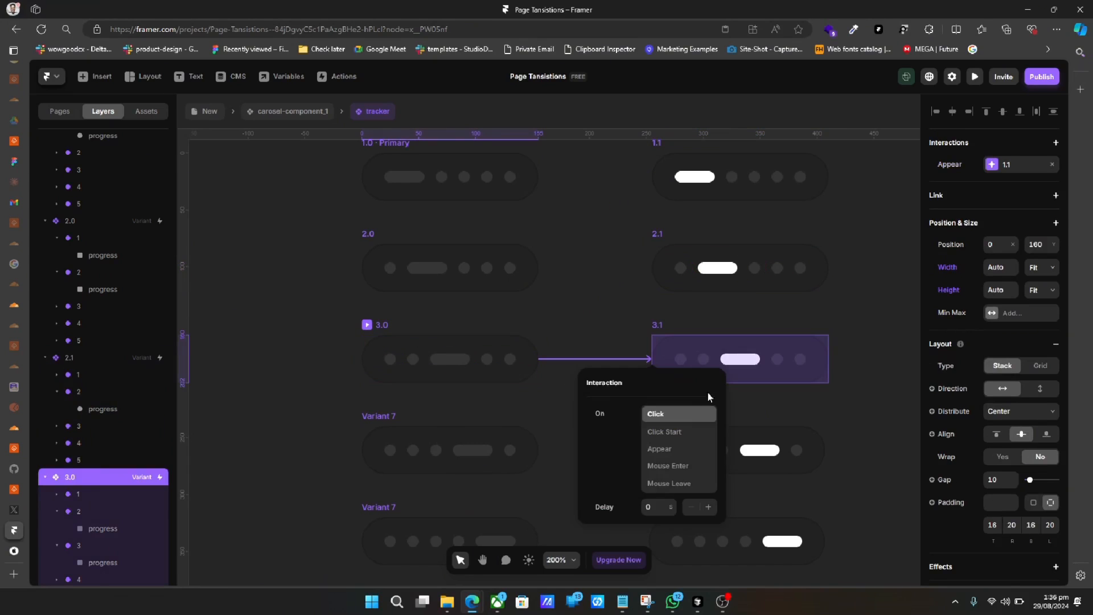
click(522, 431)
Remove the extra Appear interaction targeting 1.1 from variants 2.1 and 1.1.
click(662, 330)
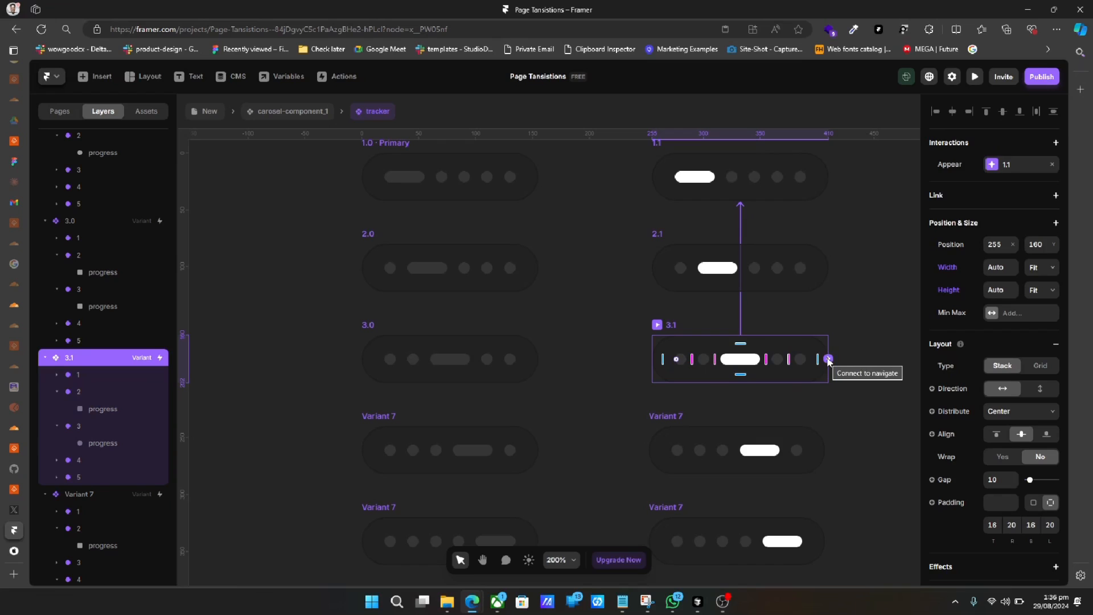
drag(829, 354, 674, 333)
click(671, 229)
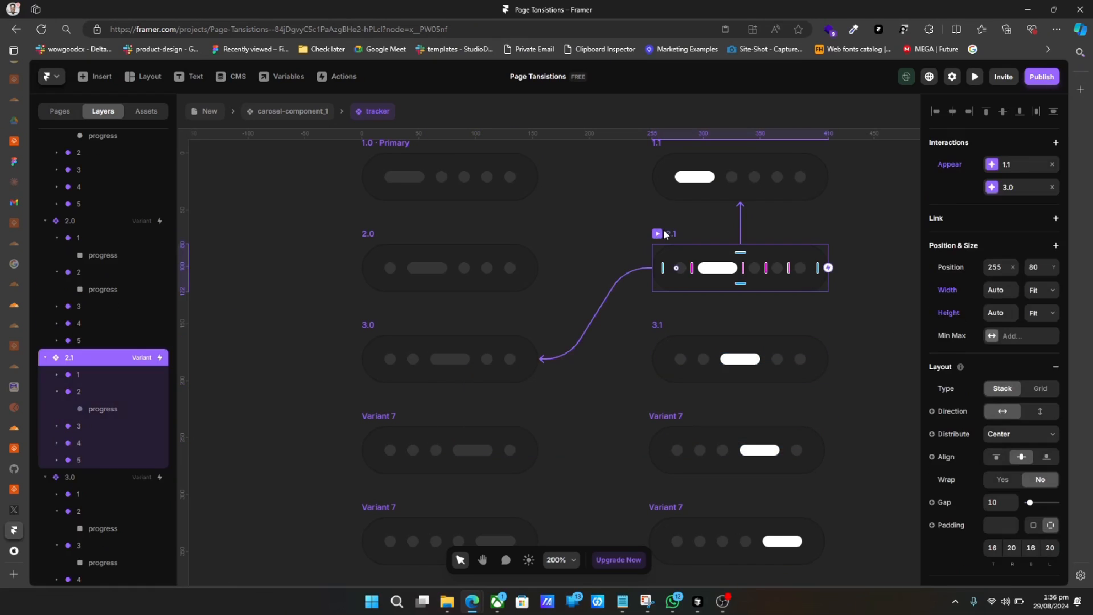
click(1051, 165)
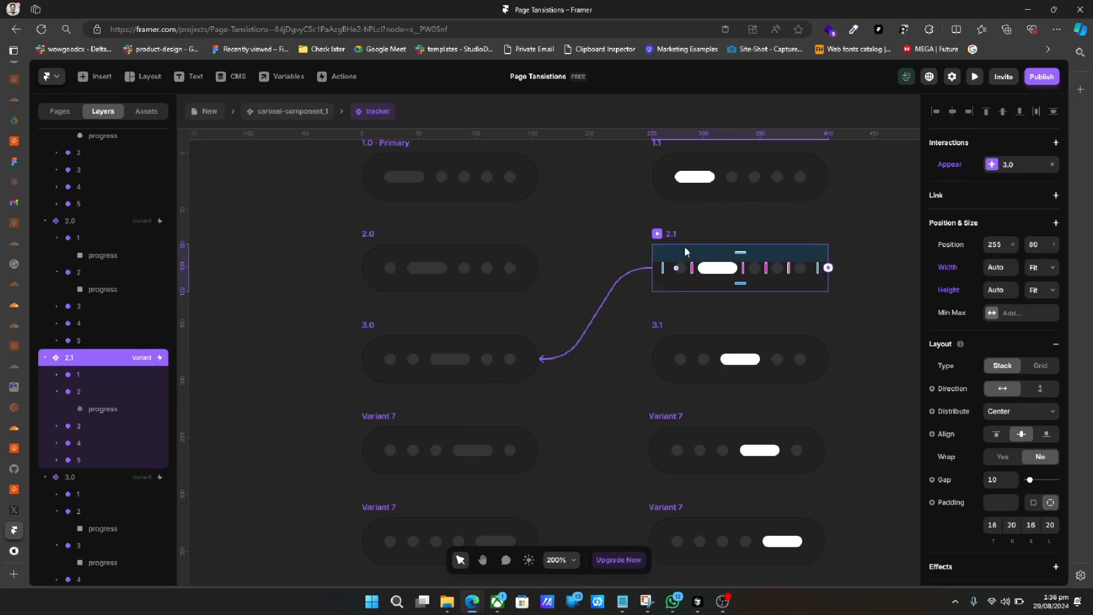
scroll(684, 246, up, 2)
click(664, 181)
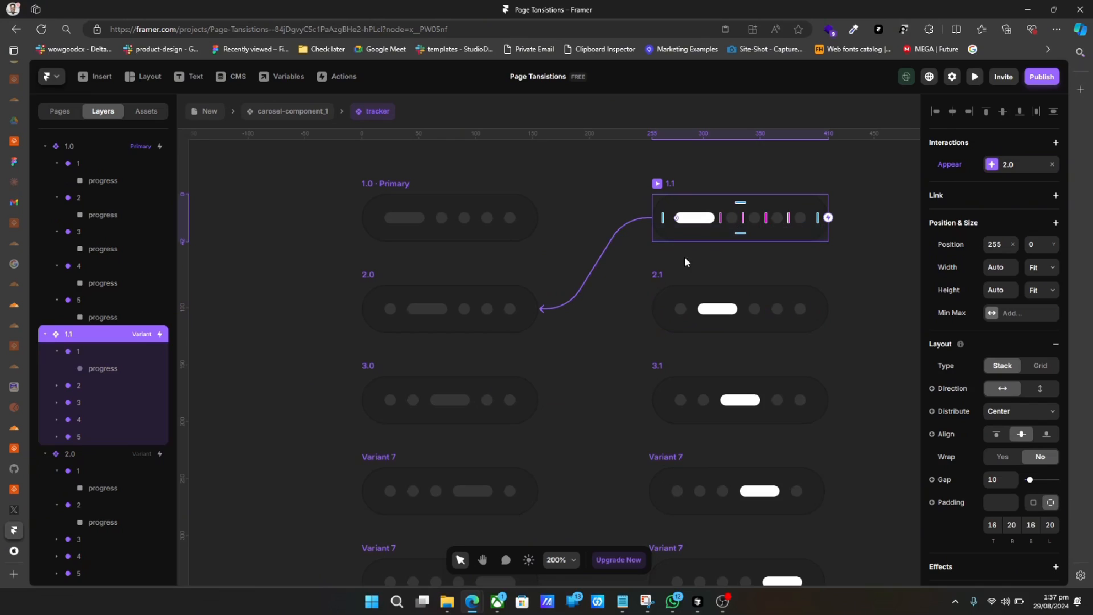
click(655, 276)
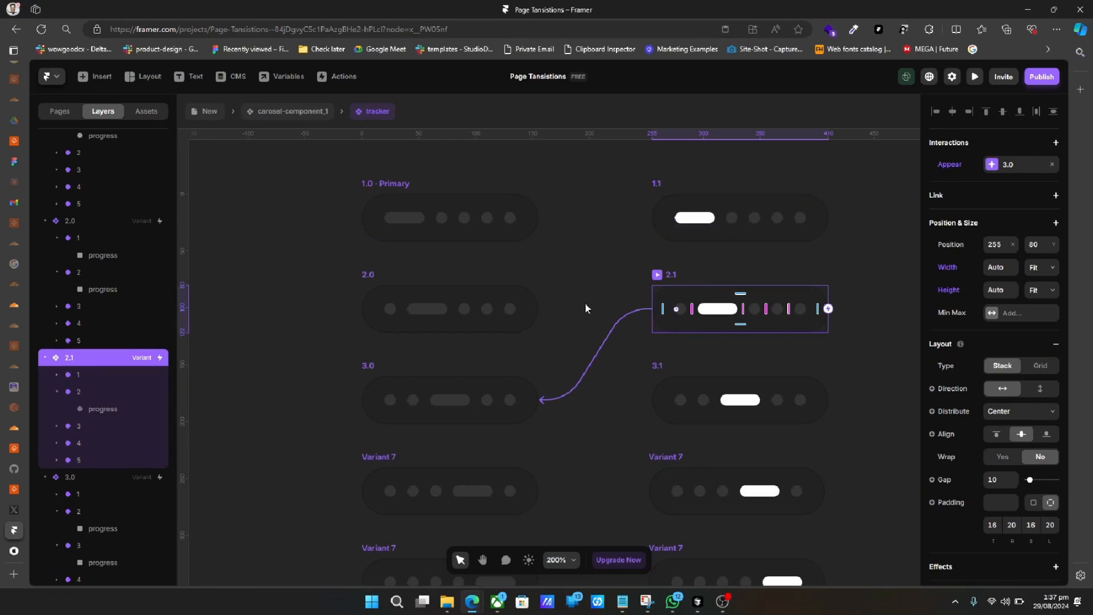
Retarget variant 3.1's Appear interaction to the empty fourth-item variant, the first one listed as Variant 7.
click(372, 371)
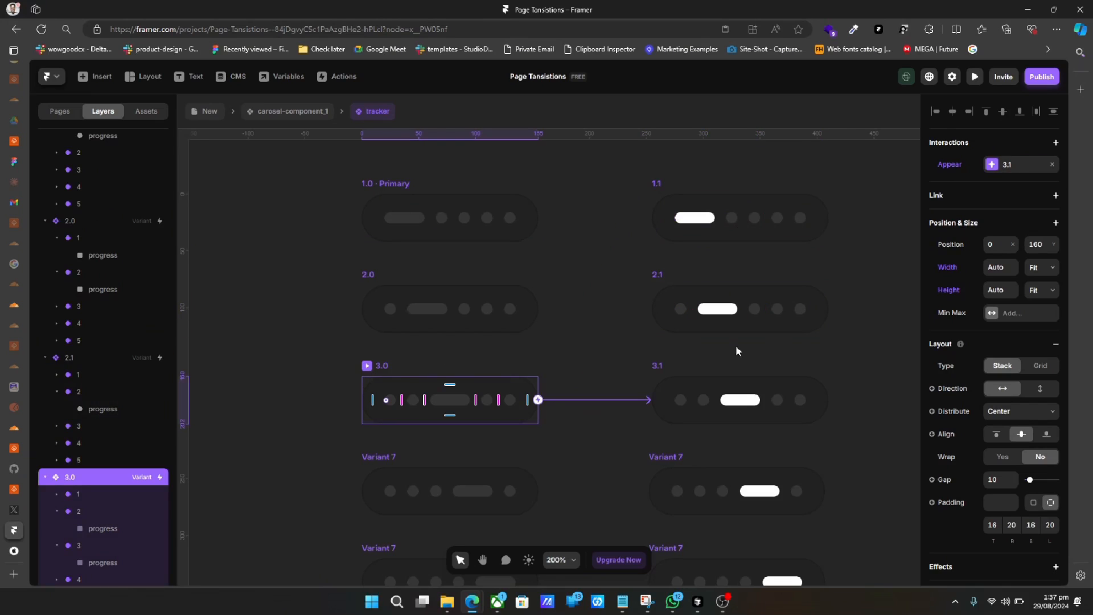
click(656, 366)
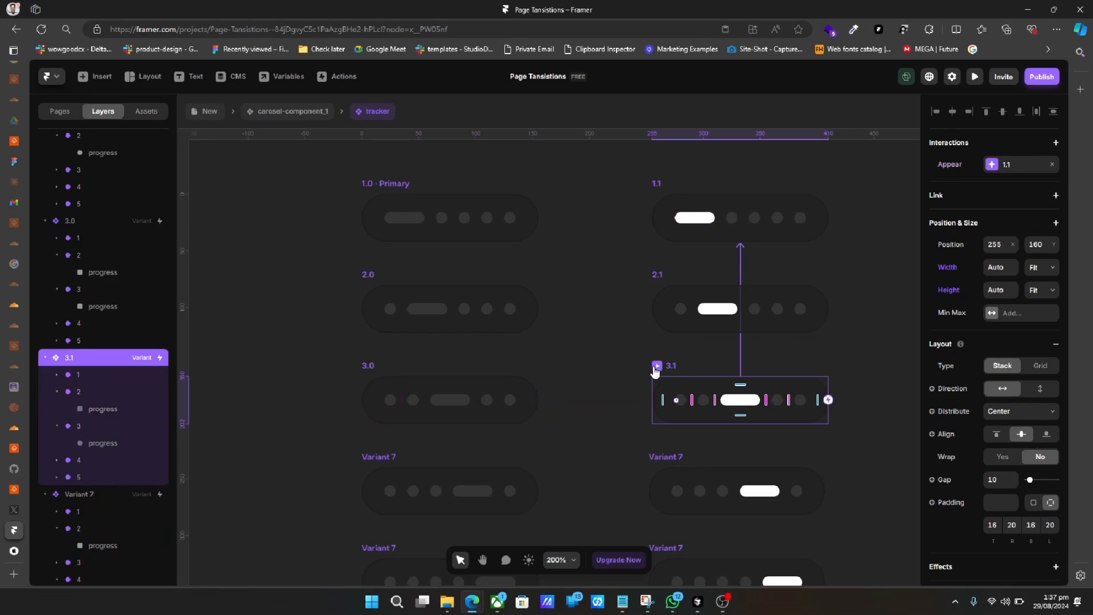
click(1013, 171)
click(897, 262)
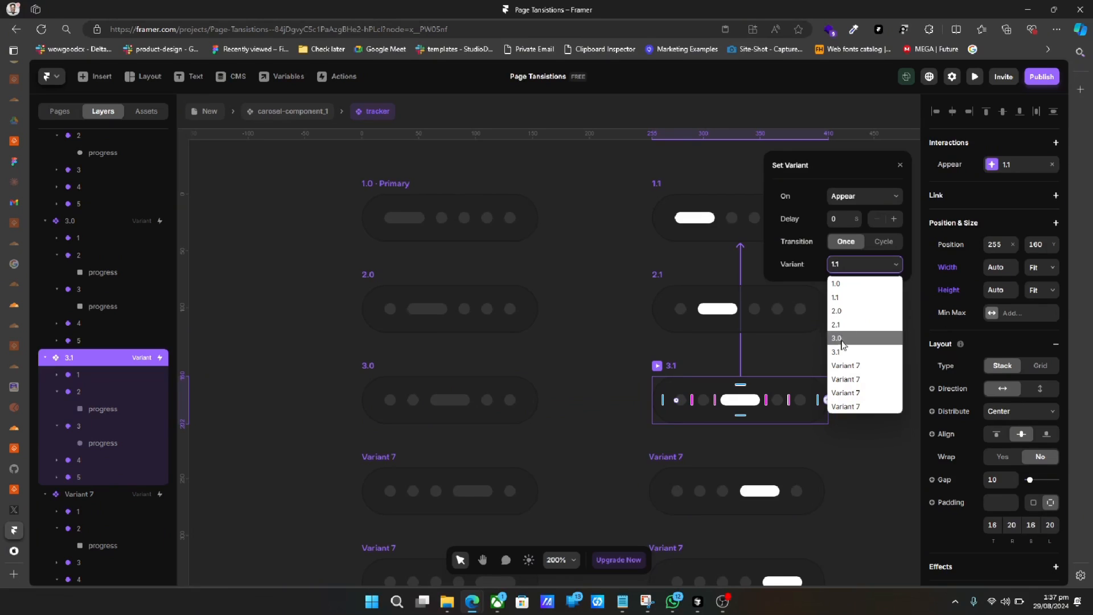
click(843, 364)
Rename the empty fourth-item tracker variant as 4.0.
click(387, 453)
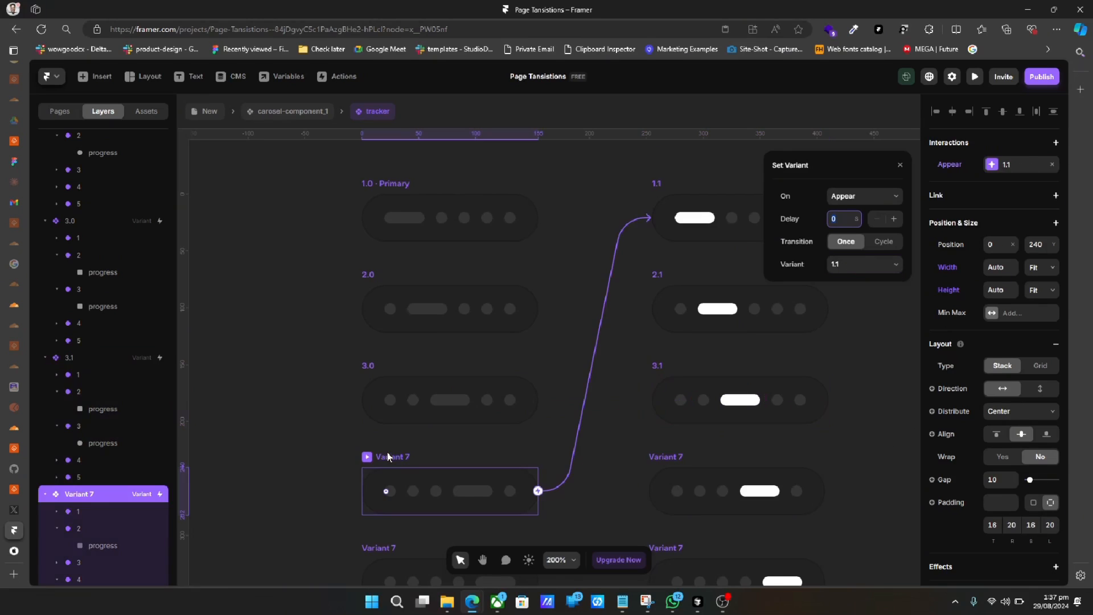
double_click(86, 494)
text(4.-)
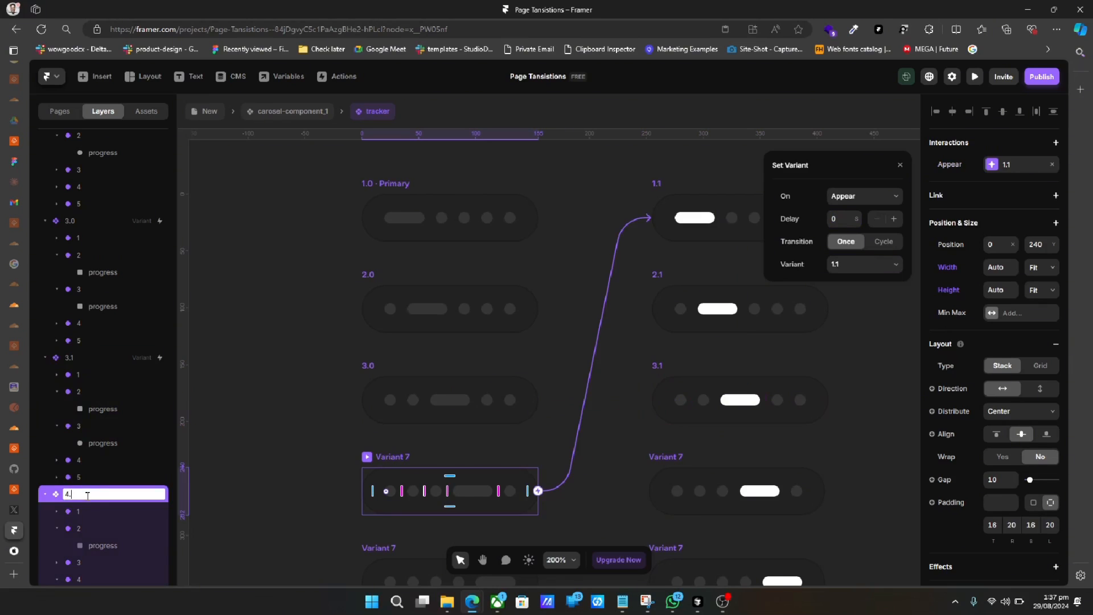
key(Return)
double_click(73, 495)
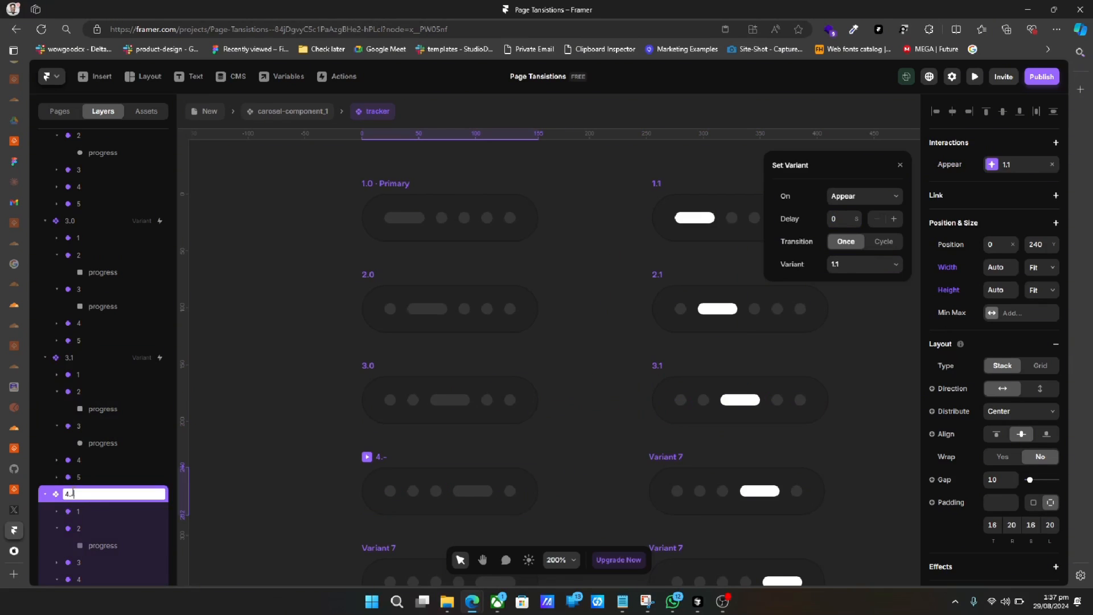
text(4.0)
key(Return)
Rename the empty fifth-item variant as 4.1 and the filled fourth-item variant as 5.0.
scroll(72, 495, down, 3)
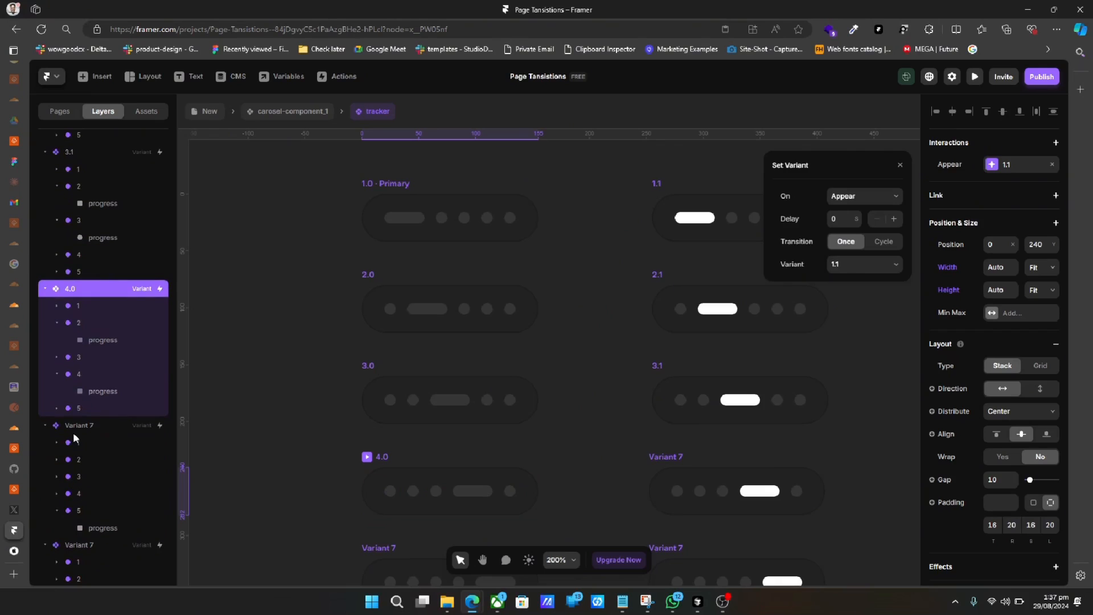
double_click(76, 427)
text(4.)
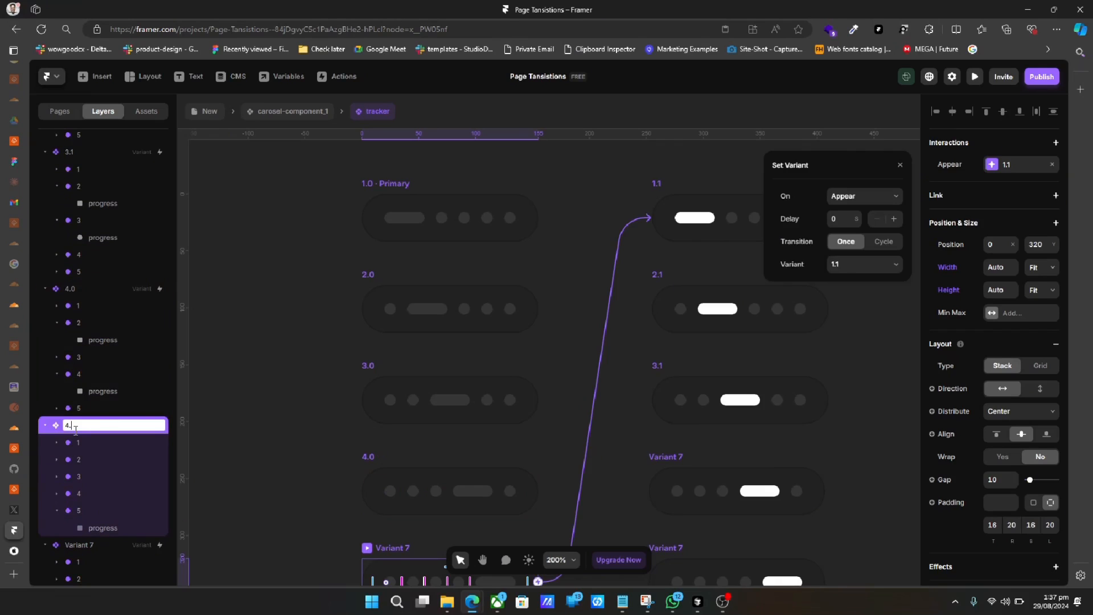
text(1)
key(Return)
double_click(95, 544)
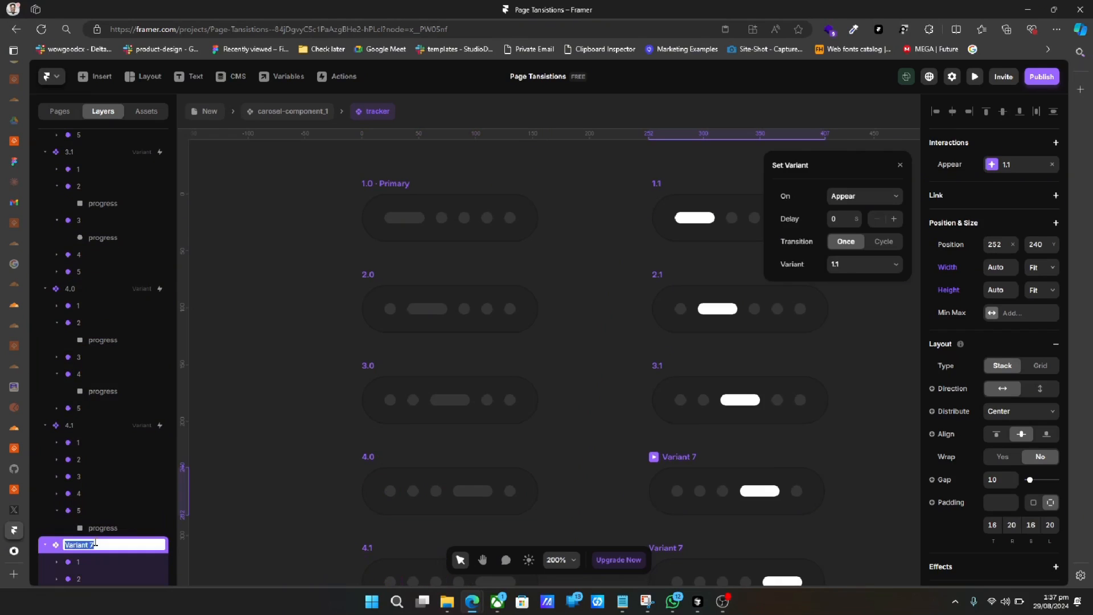
text(5.)
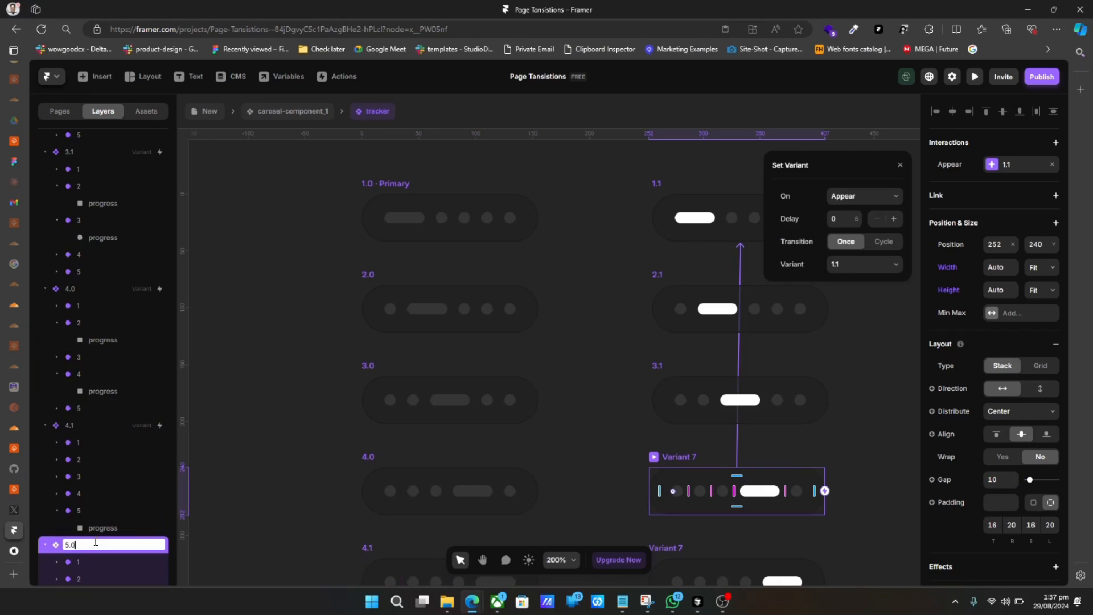
text(0)
Rename the filled fifth-item tracker variant as 5.1.
scroll(95, 543, down, 3)
double_click(78, 513)
text(5.1)
key(Return)
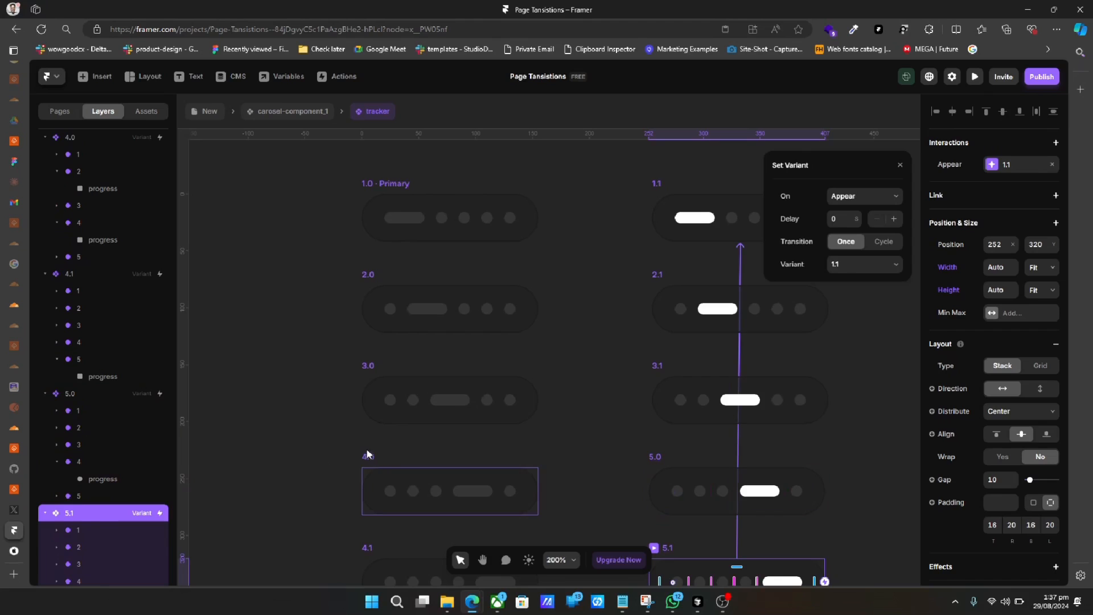
Retarget variant 4.0's Appear interaction to the filled fourth-item variant, currently named 5.0.
click(368, 456)
scroll(757, 278, down, 4)
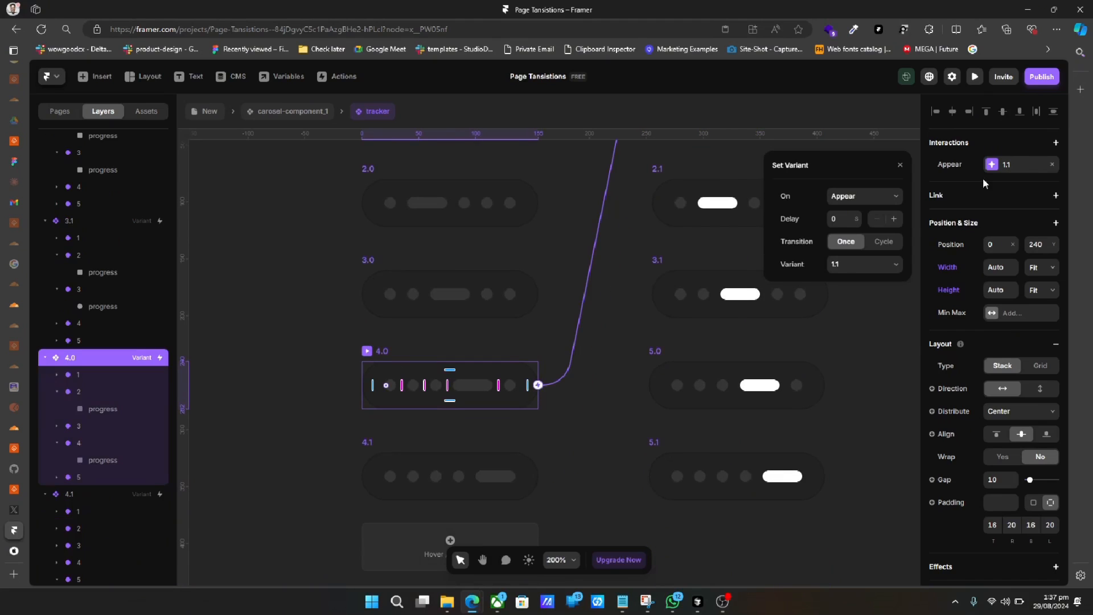
click(865, 265)
click(841, 379)
click(859, 266)
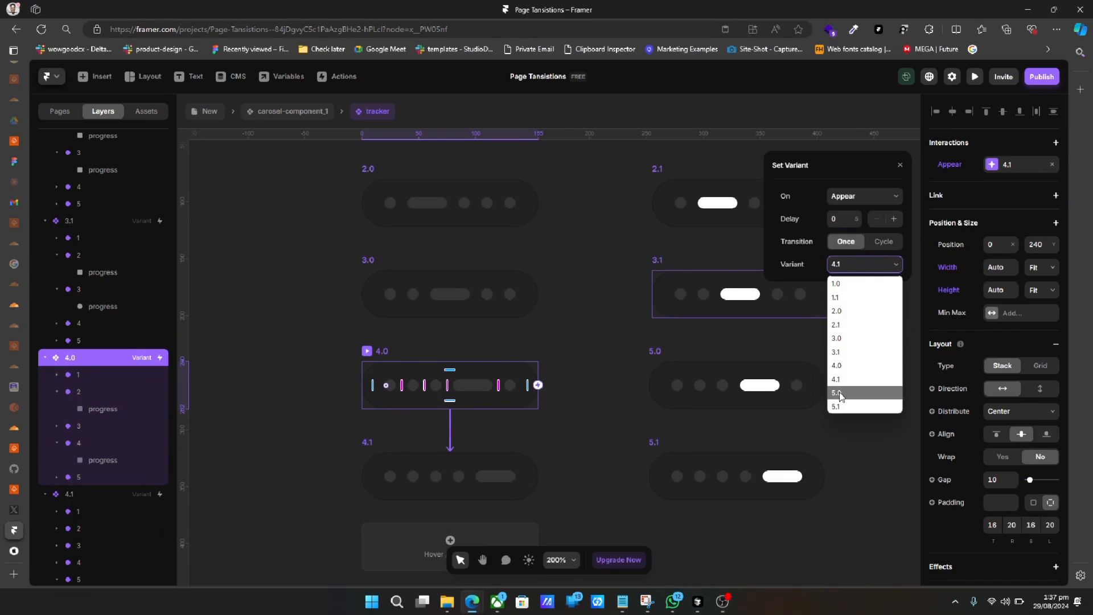
click(839, 393)
Rename the filled fourth-item variant as 4.1 to pair it with variant 4.0.
click(661, 352)
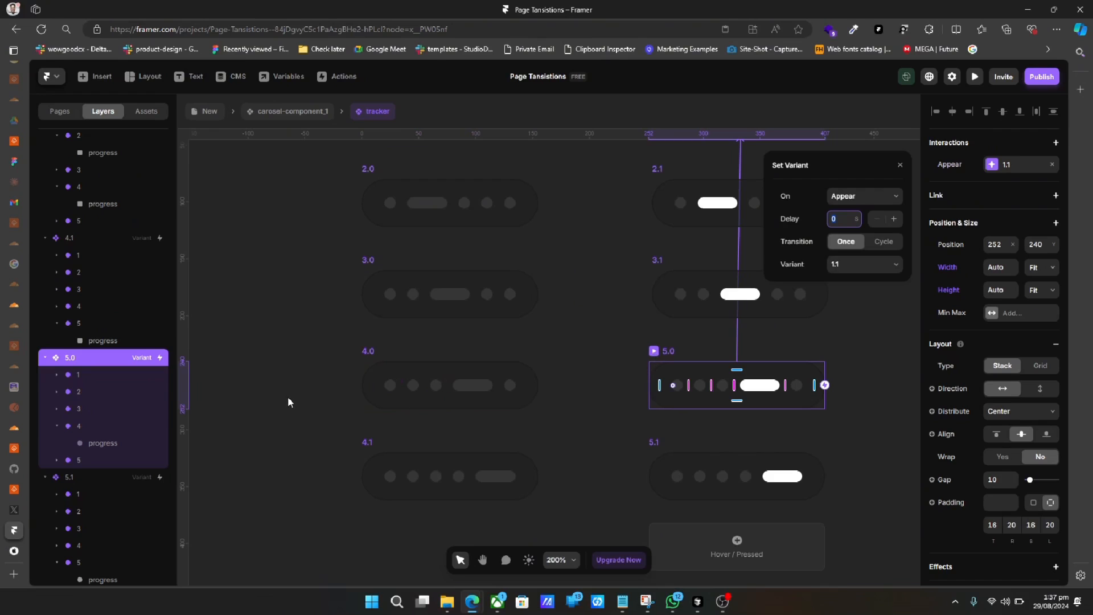
double_click(70, 357)
text(4.1)
key(Return)
Rename the empty fifth-item variant as 5.0 to pair it with variant 5.1.
click(368, 447)
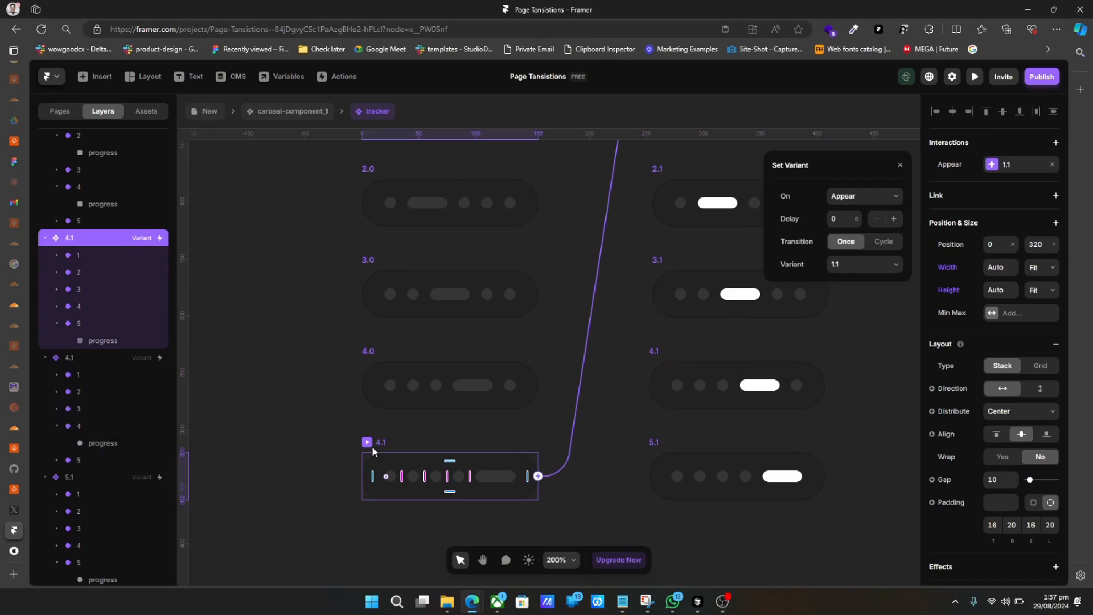
double_click(74, 242)
text(5)
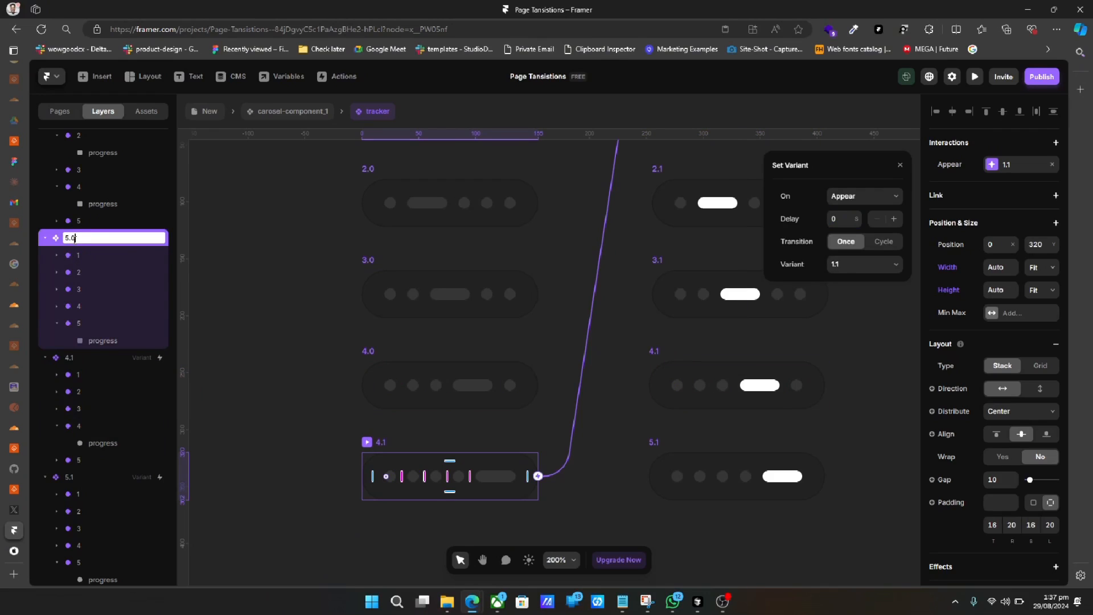
text(.0)
key(Return)
Check the Appear interactions of variants 2.1 and 3.0, and set variant 3.1's Appear delay to 3 s.
scroll(368, 292, up, 3)
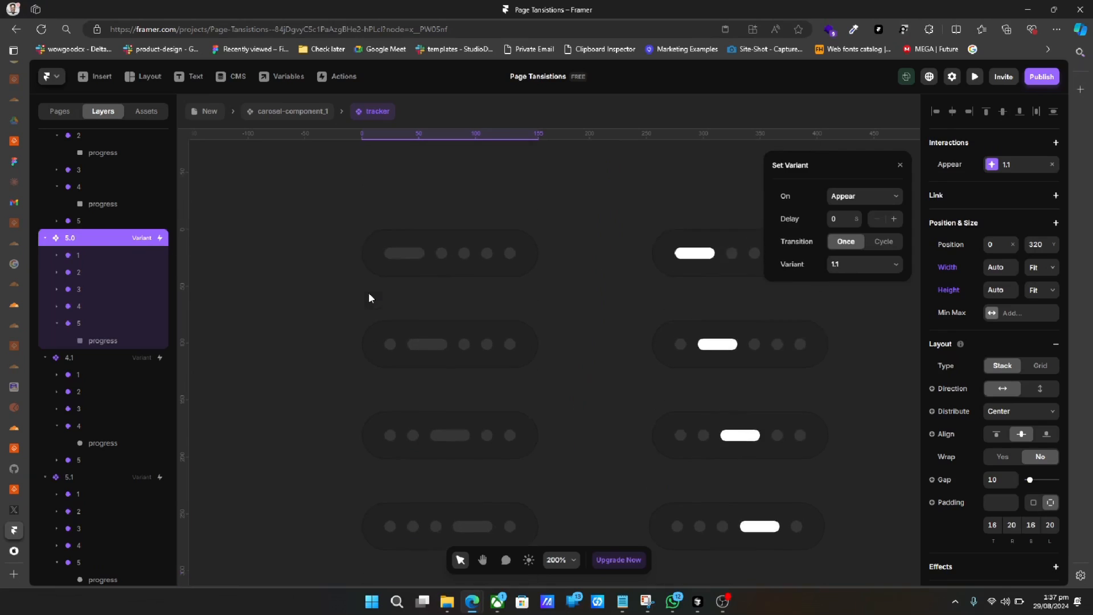
click(660, 320)
scroll(618, 415, down, 2)
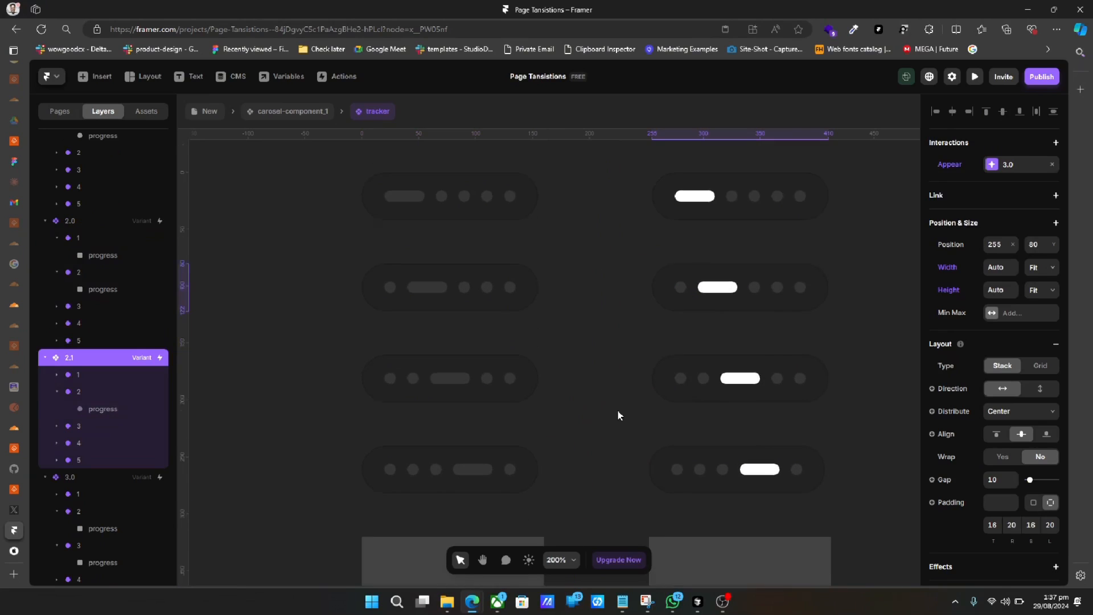
click(384, 324)
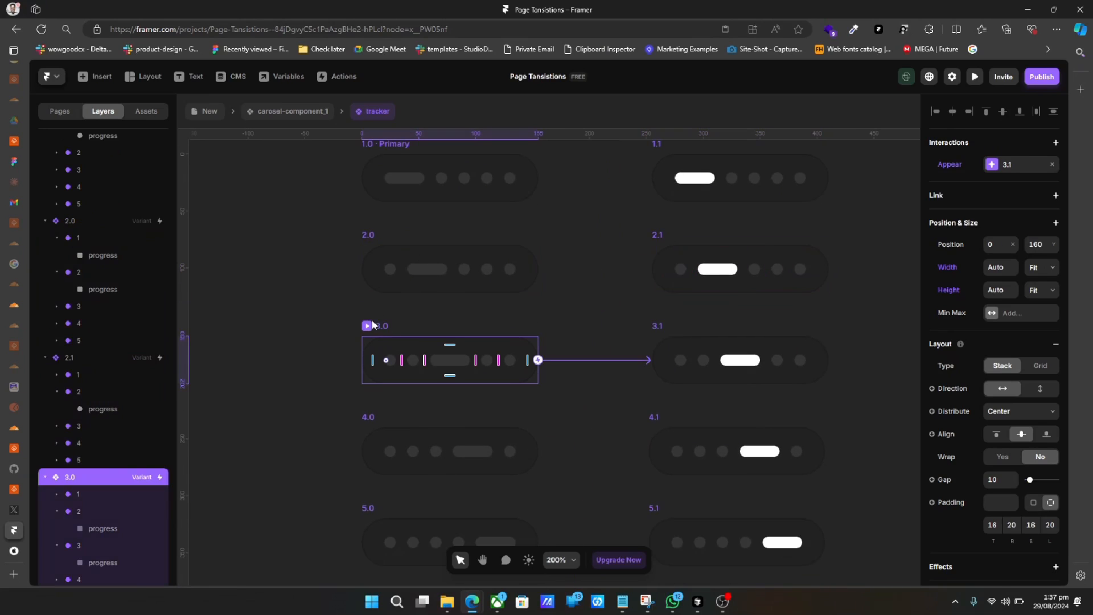
click(993, 165)
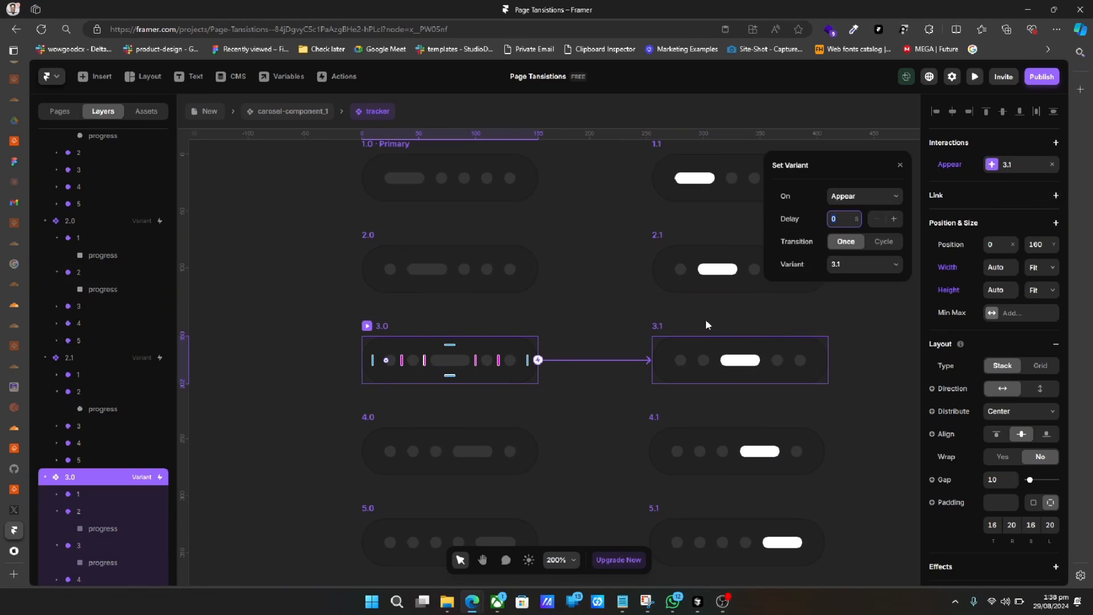
click(677, 329)
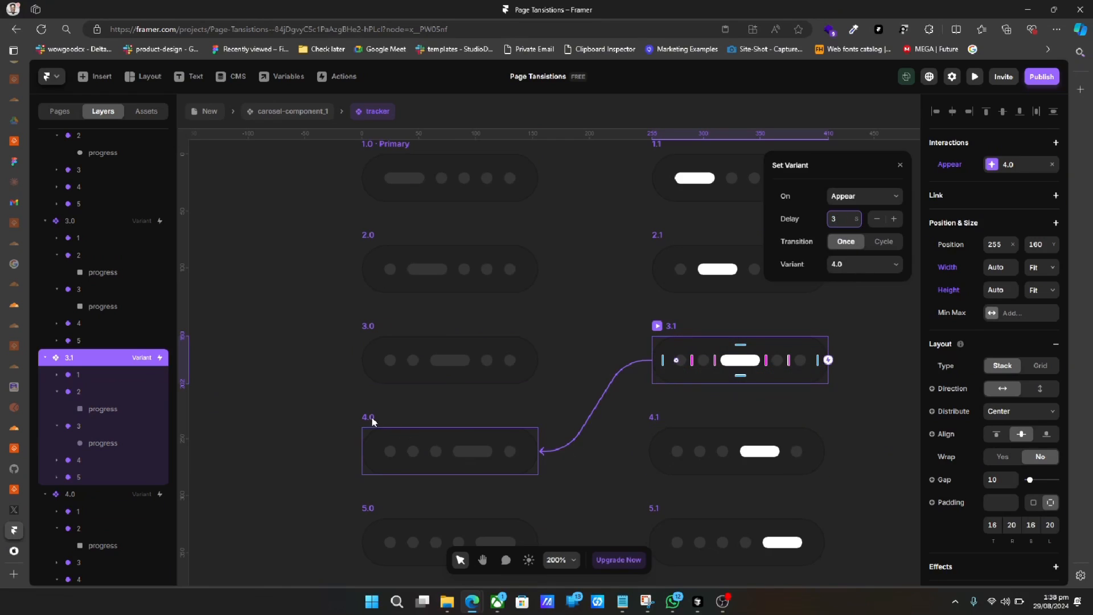
Check variant 4.0's interaction, and set variant 4.1's Appear interaction to target 5.0 with a 3 s delay.
click(373, 420)
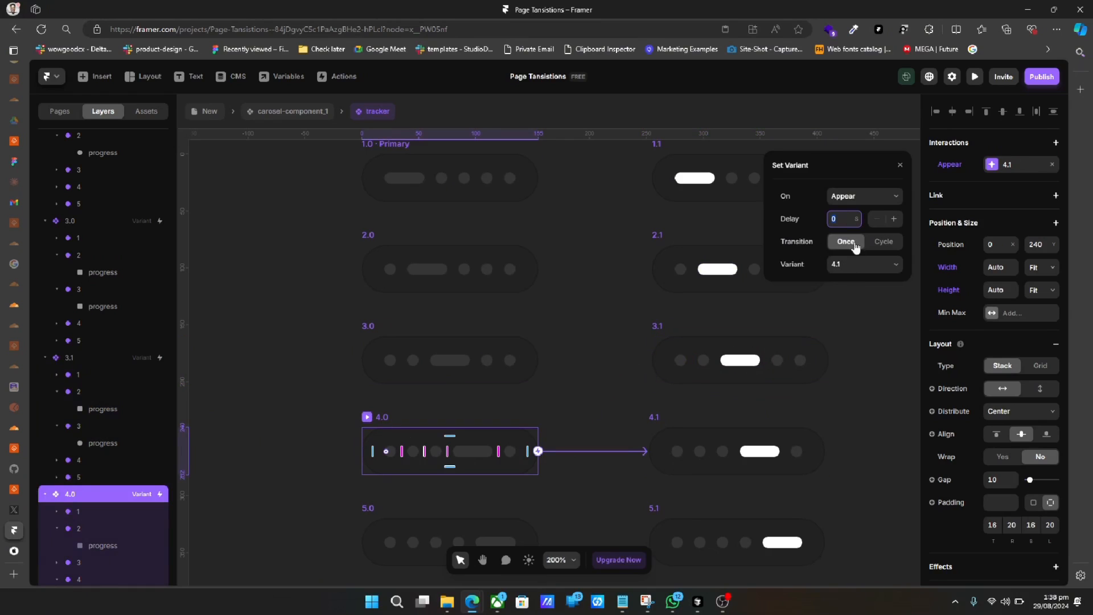
click(654, 422)
scroll(654, 422, down, 3)
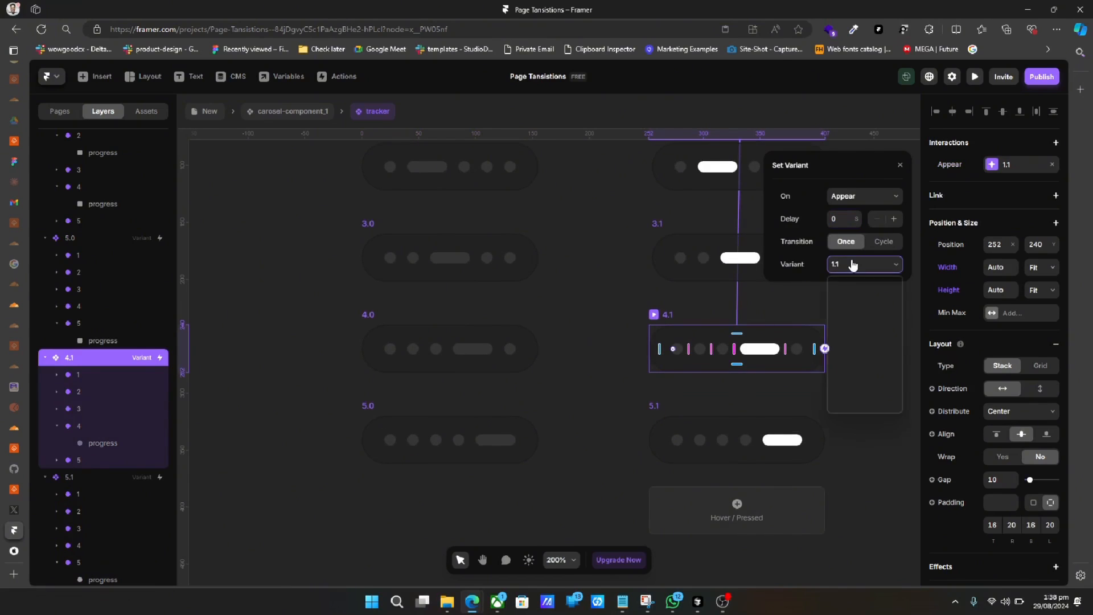
click(835, 264)
click(837, 379)
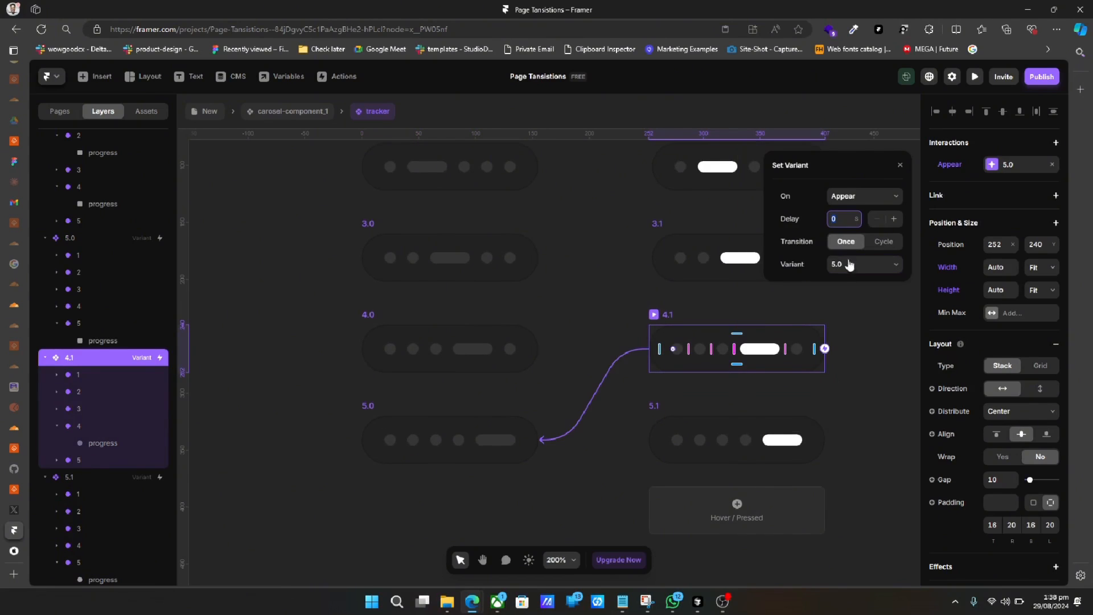
text(3)
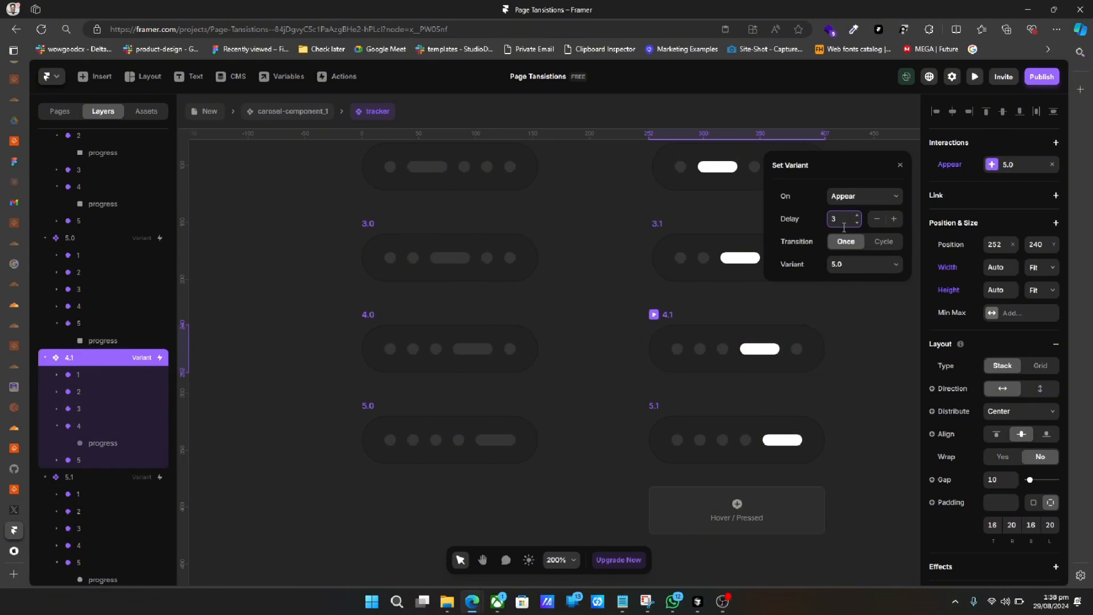
Retarget variant 5.0's Appear interaction to variant 5.1.
click(377, 404)
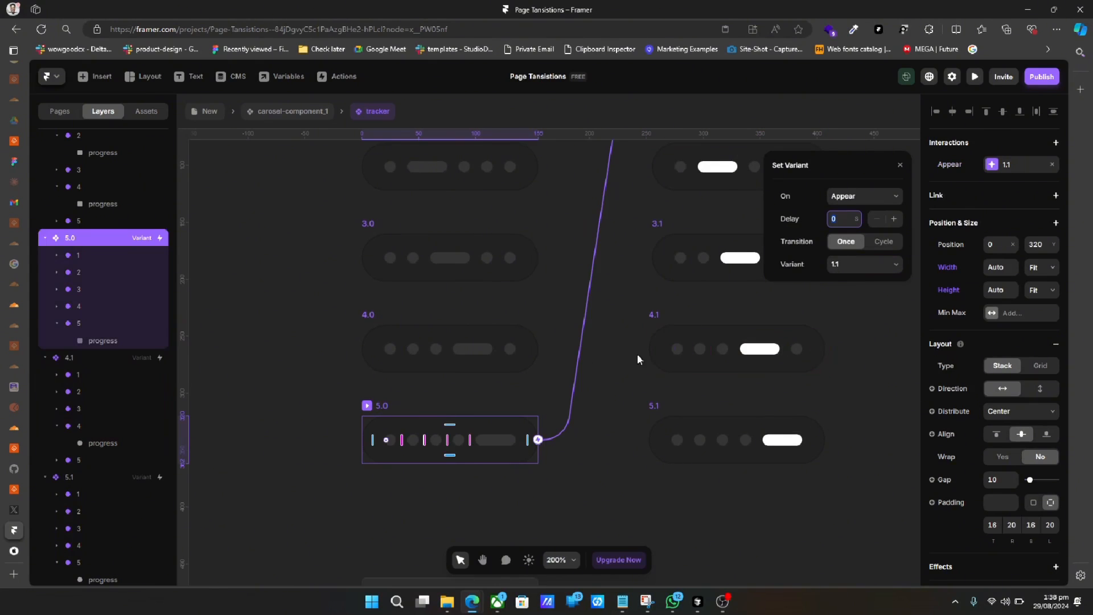
click(857, 264)
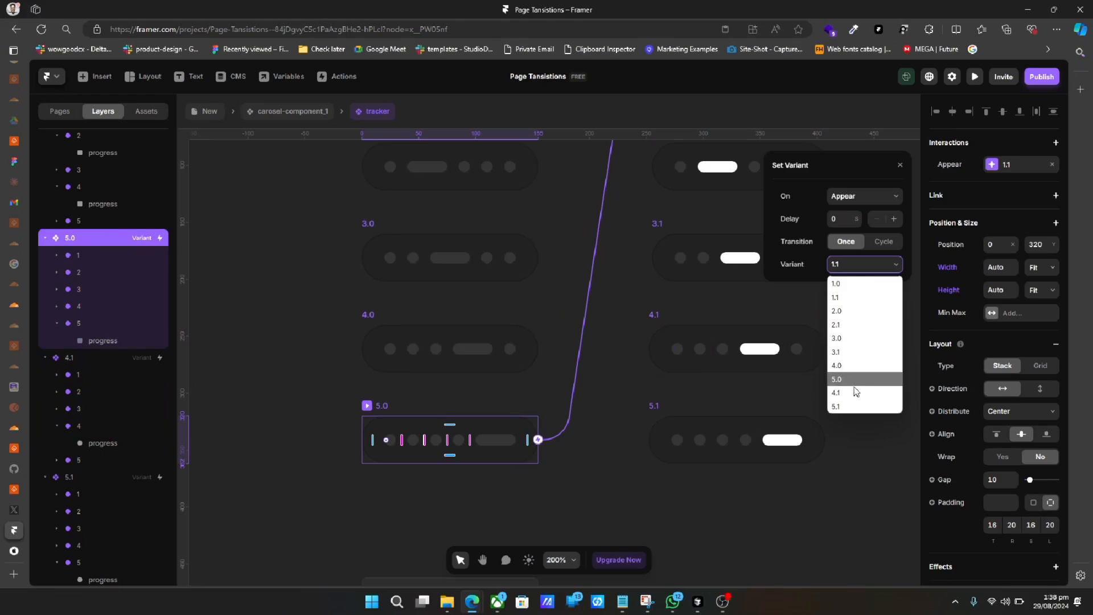
click(836, 406)
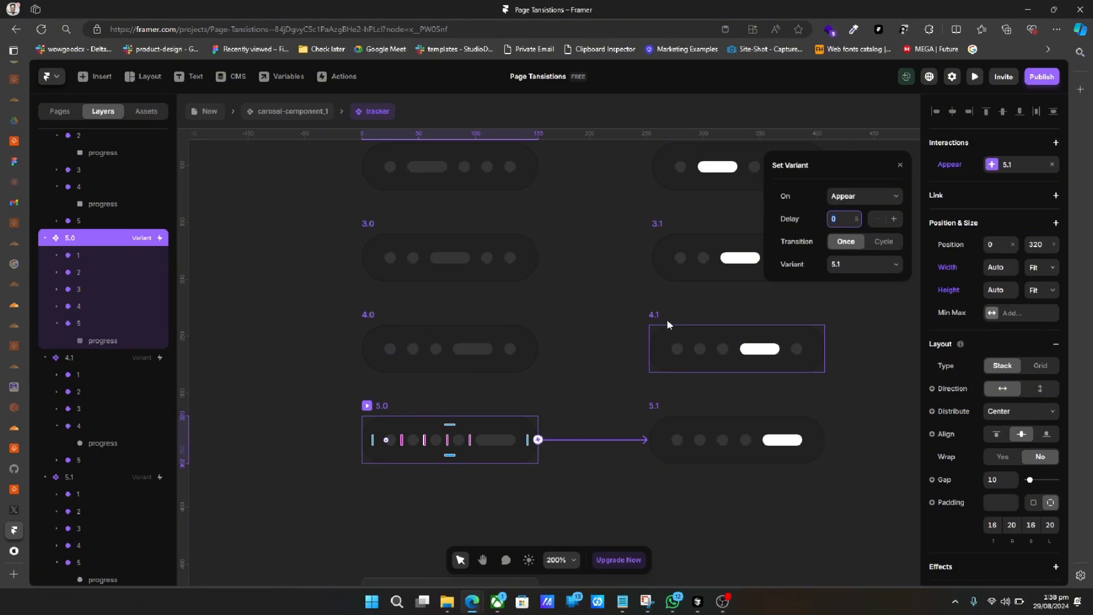
Set variant 5.1's Appear interaction to return to variant 1.0 with a 3 s delay.
click(655, 415)
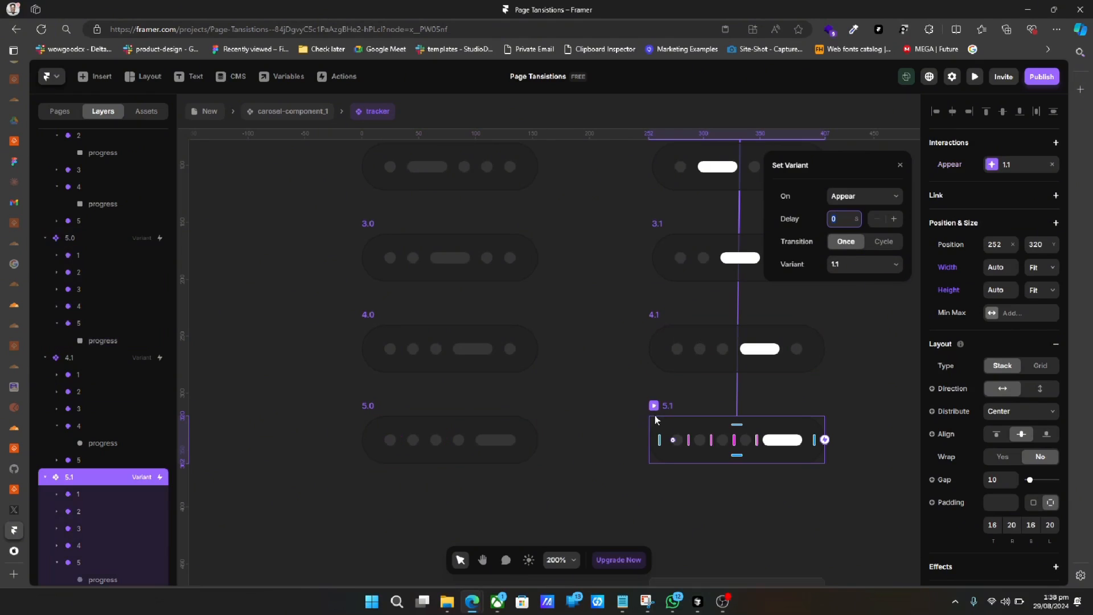
text(3)
click(845, 263)
click(835, 283)
Preview the tracker from the primary variant 1.0 to check the automatic progression, and return to the canvas.
scroll(711, 362, up, 2)
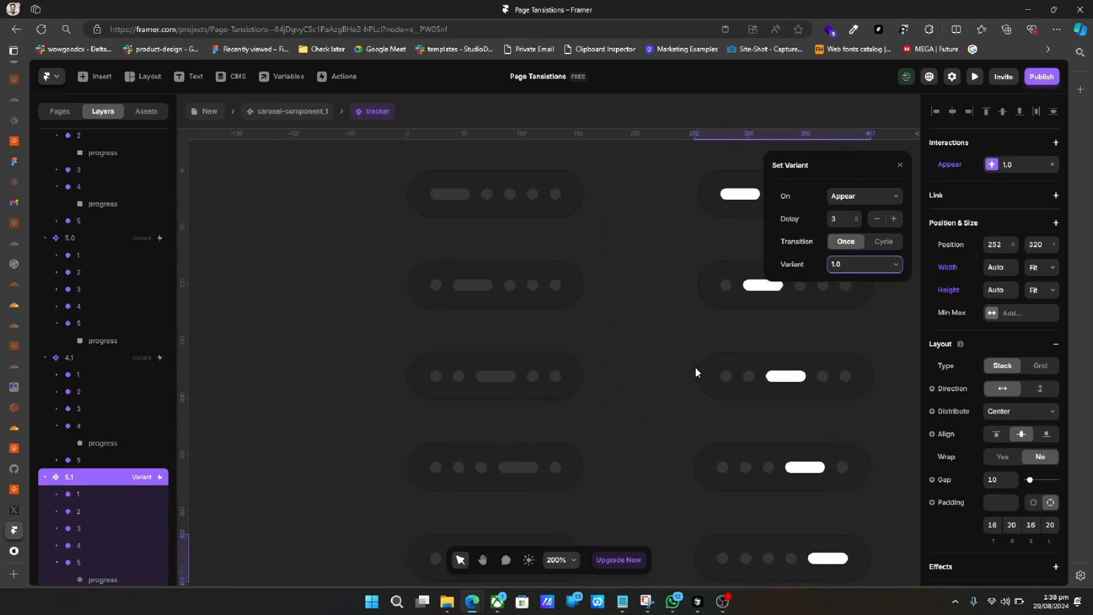
scroll(533, 257, up, 2)
click(417, 249)
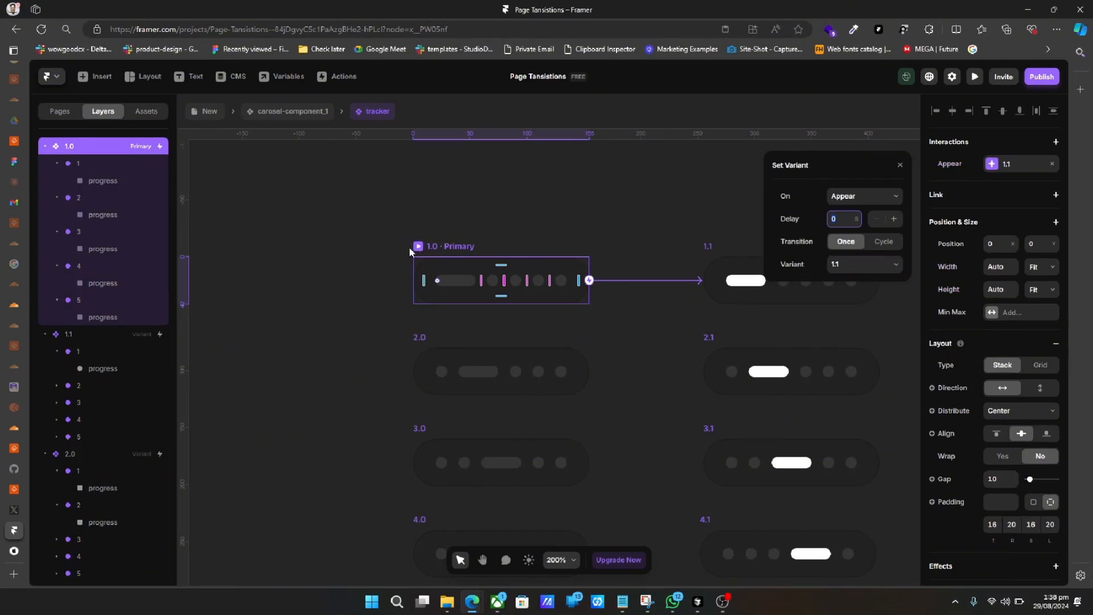
key(ctrl+p)
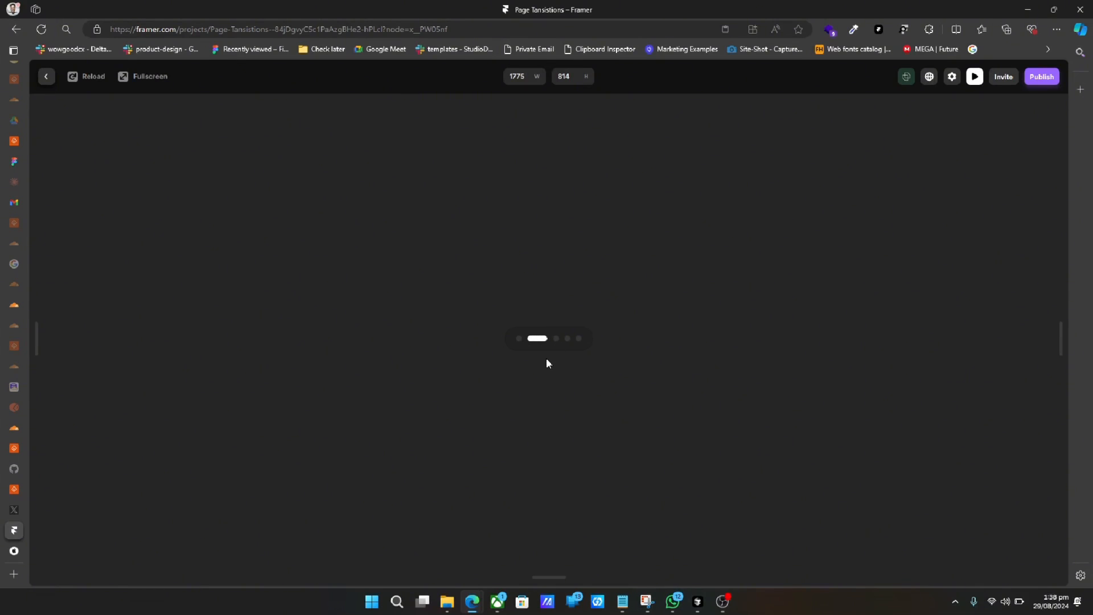
click(42, 73)
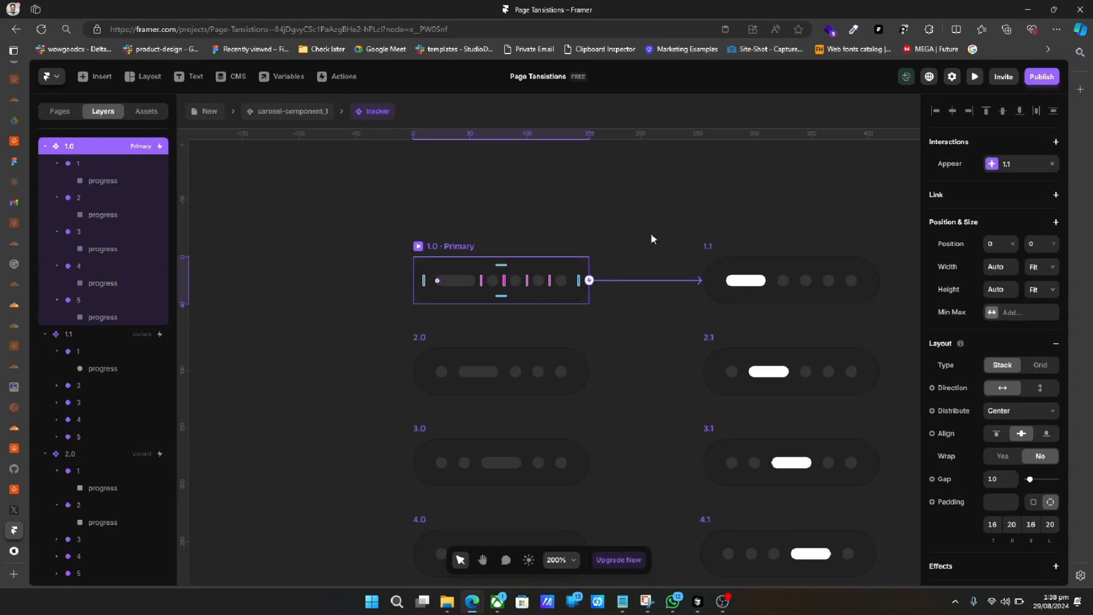
Check the Appear interaction targets of the tracker variants 1.0, 1.1, 2.0 and 2.1.
key(Escape)
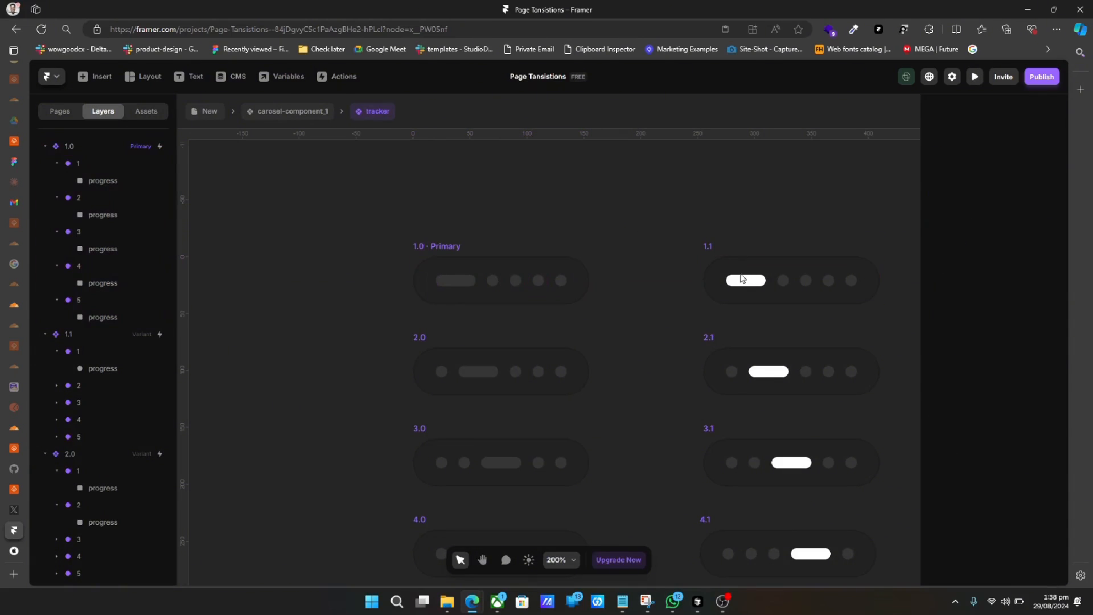
click(462, 282)
click(439, 244)
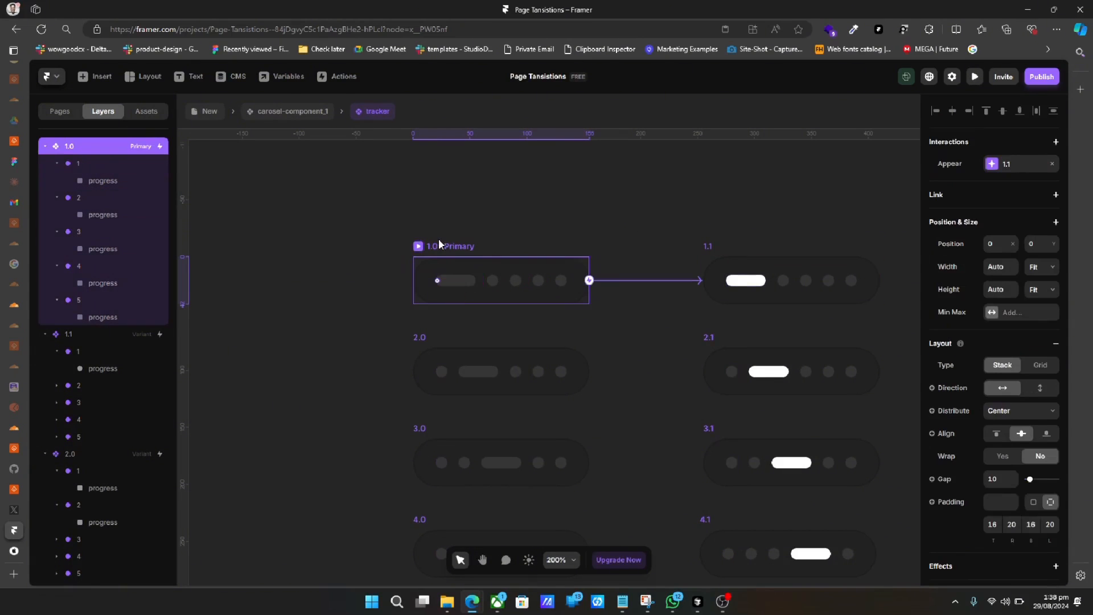
click(716, 244)
click(422, 335)
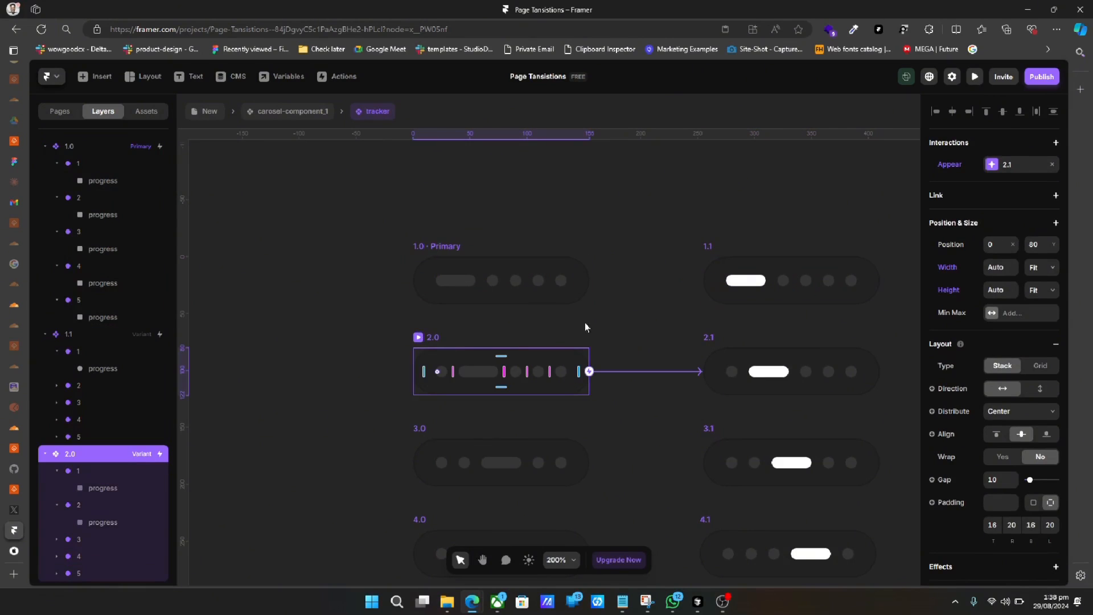
click(707, 336)
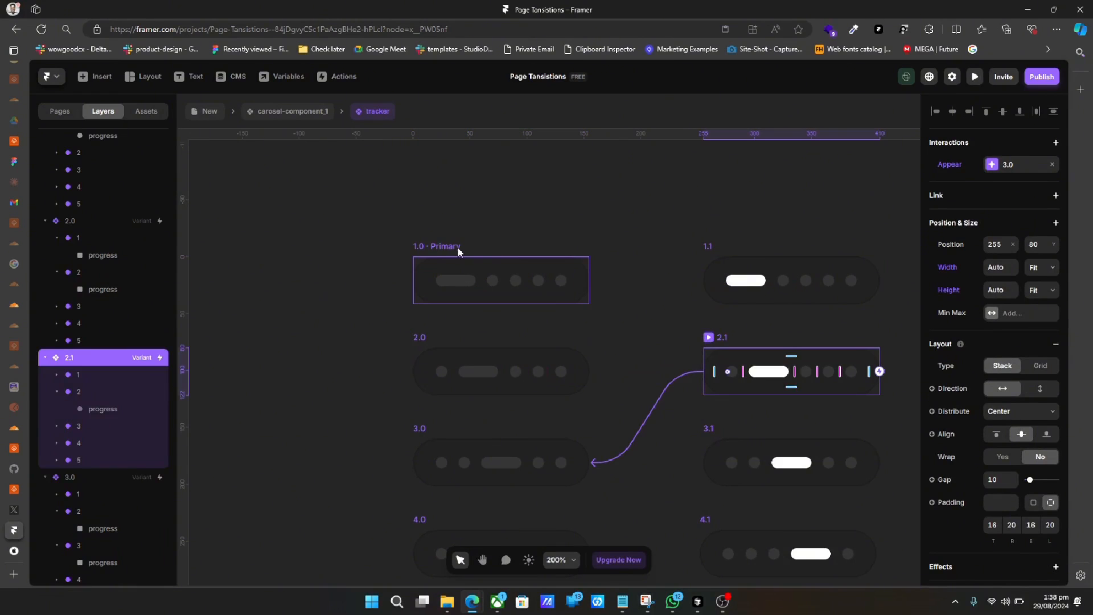
Preview the tracker from the primary variant 1.0 to watch how the progress bars fill, and return to the canvas.
click(432, 249)
click(418, 246)
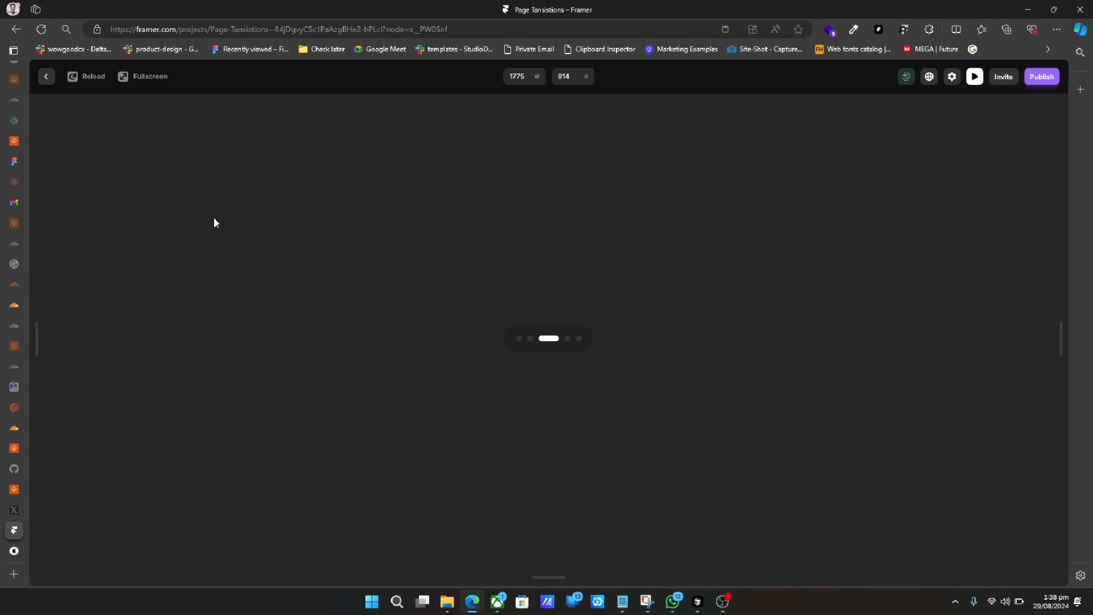
click(46, 77)
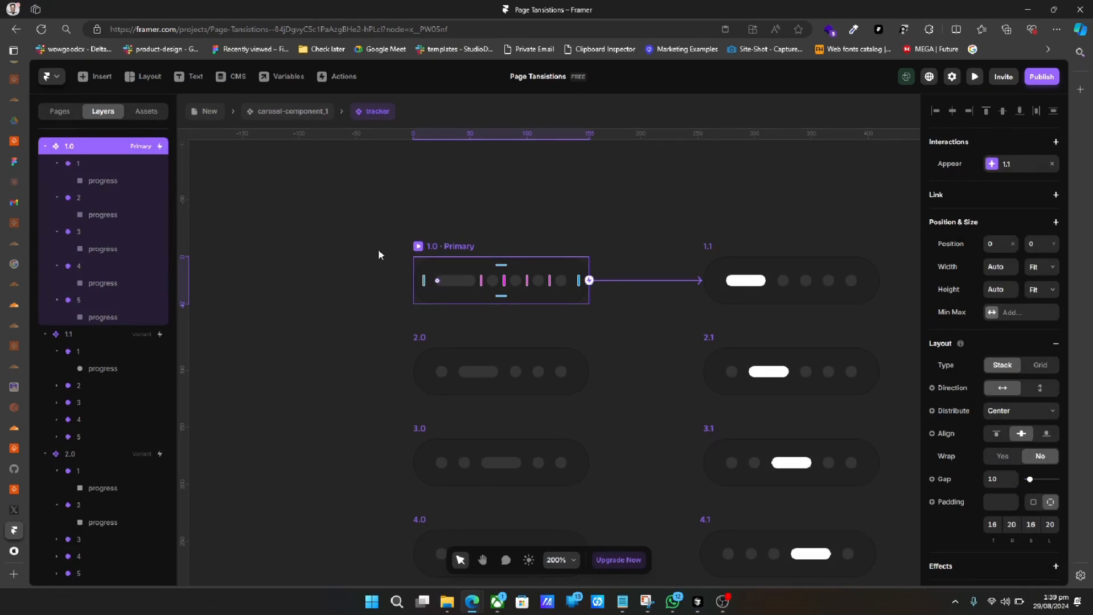
Add a Transition style to all five progress layers of the primary variant 1.0 together.
click(97, 180)
shift+click(95, 216)
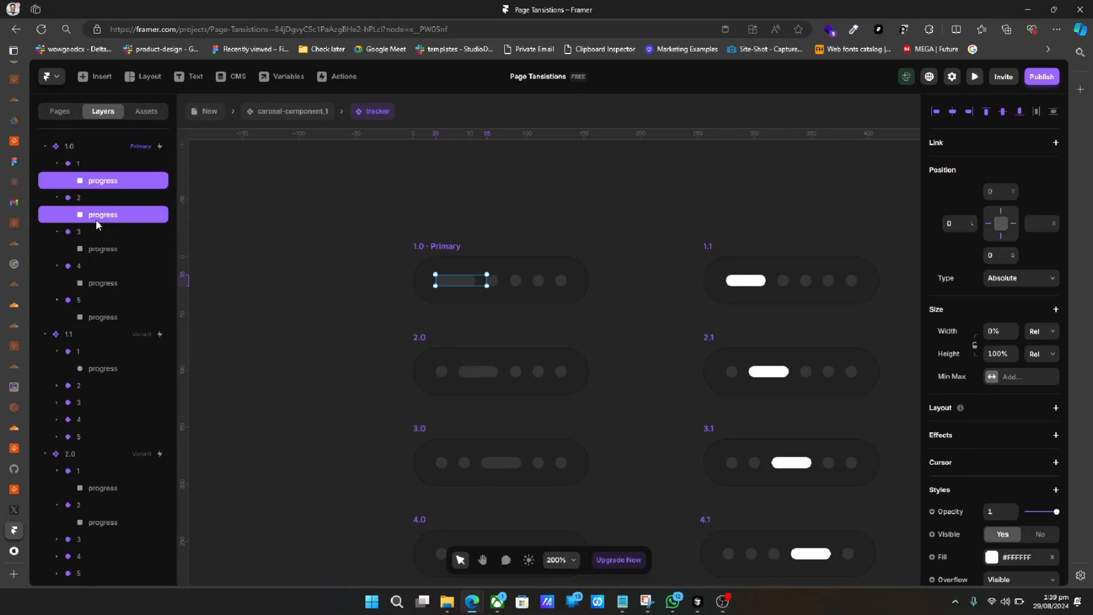
shift+click(104, 254)
shift+click(104, 284)
shift+click(105, 317)
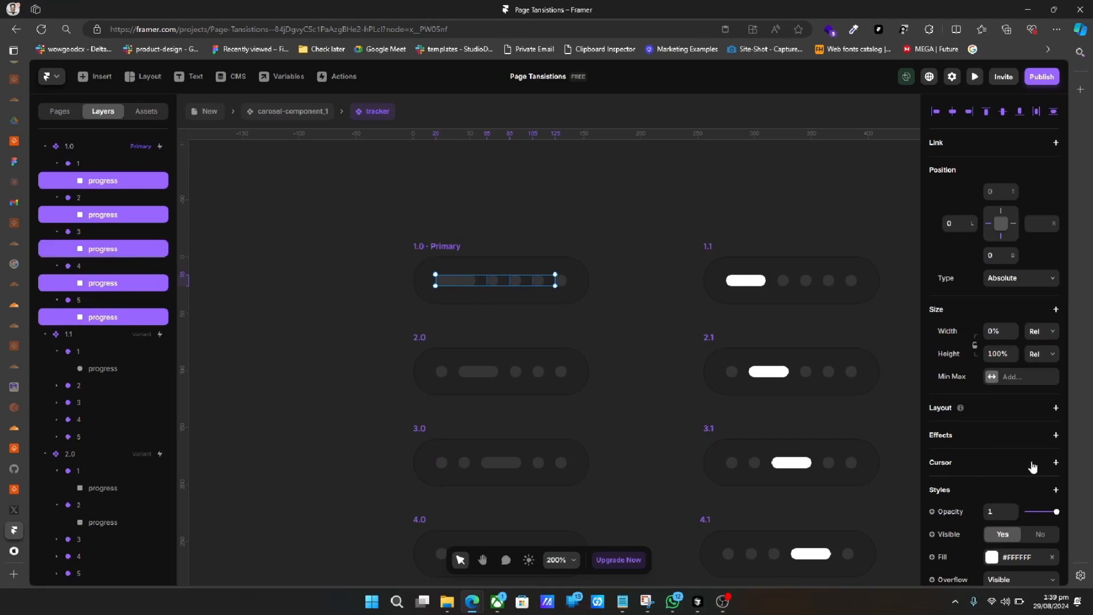
scroll(972, 478, down, 3)
click(1055, 319)
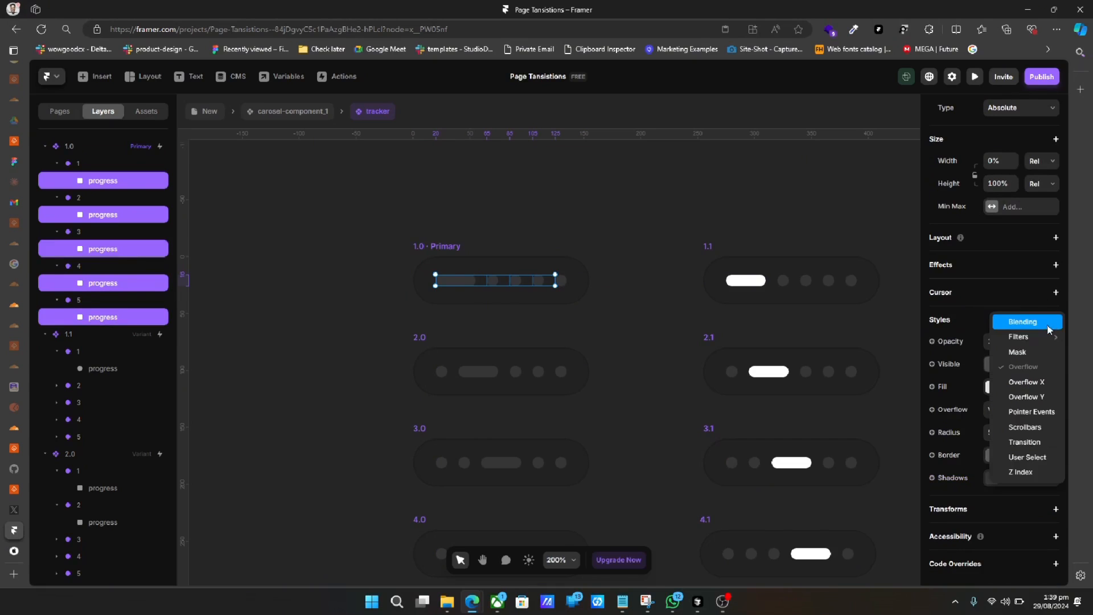
click(1027, 442)
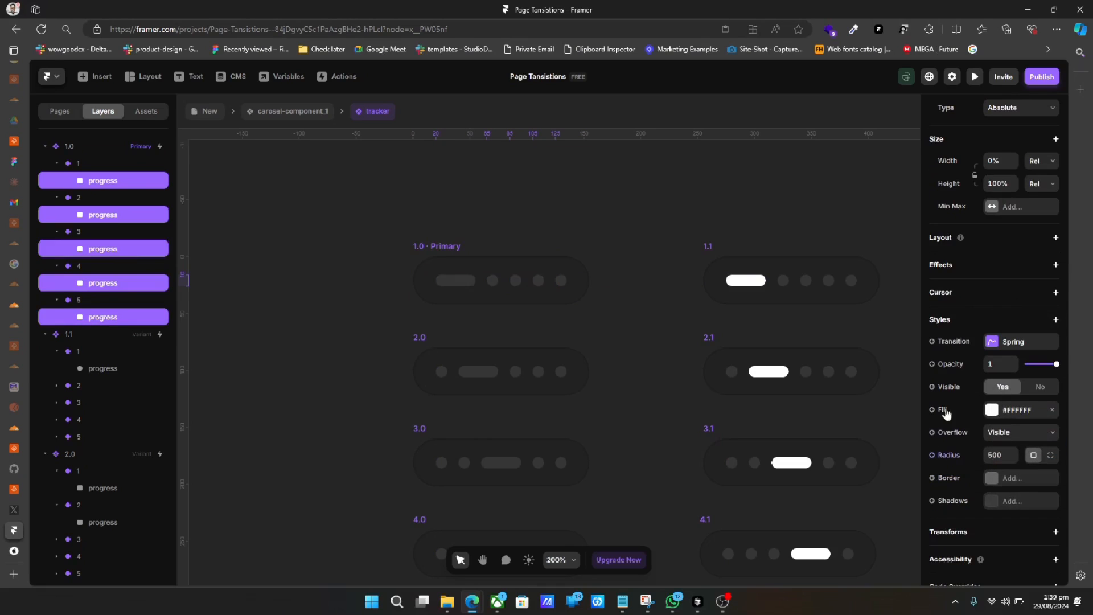
Set the five progress layers' transition to a Linear ease with a time of 3 s.
click(991, 343)
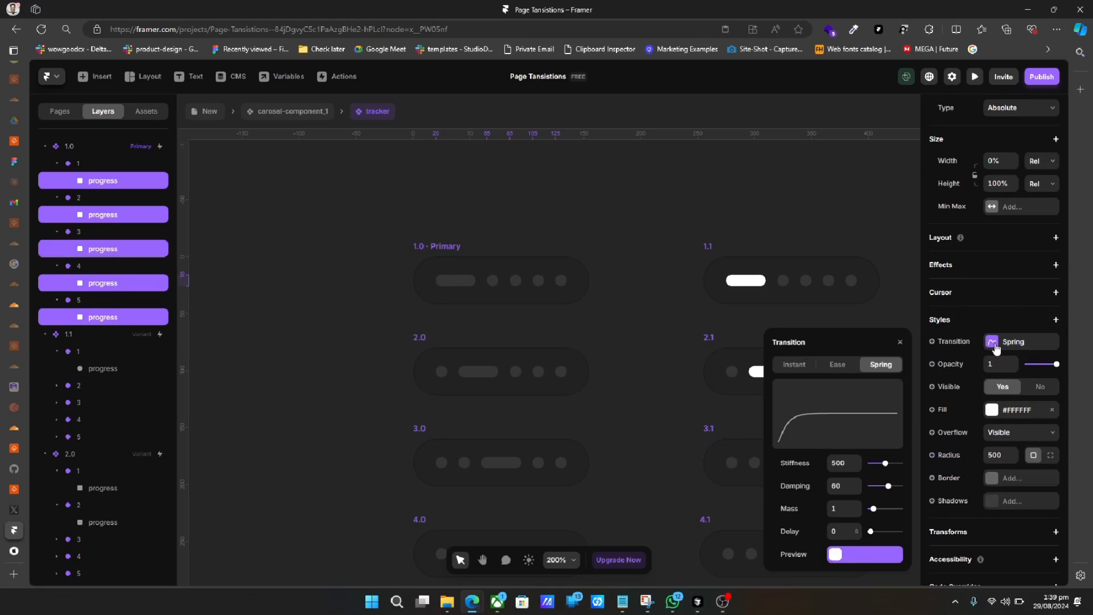
click(835, 364)
click(841, 515)
text(3)
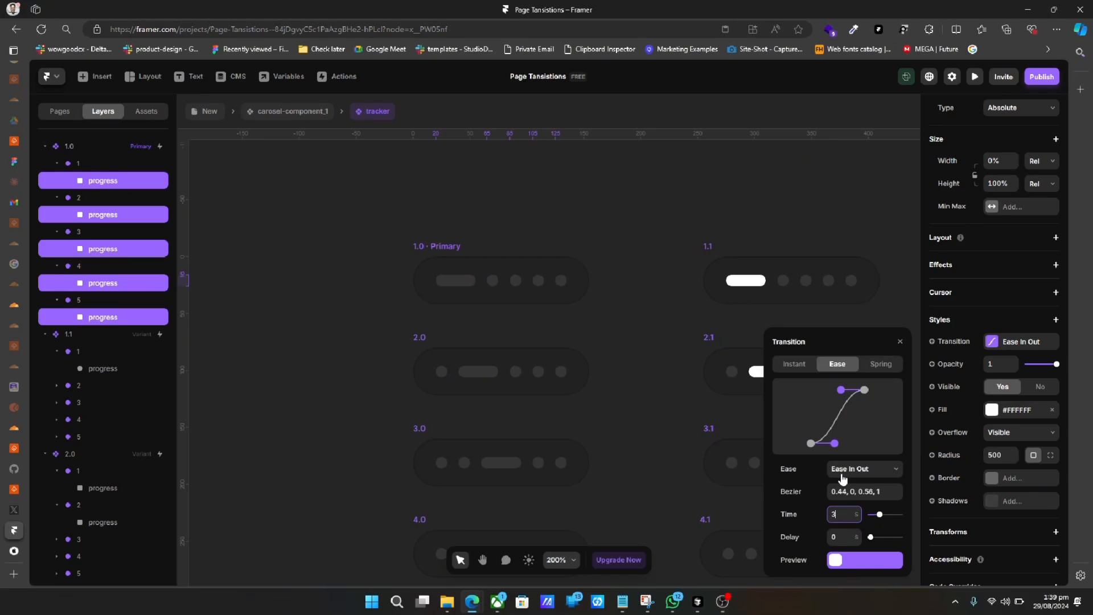
click(841, 470)
click(842, 487)
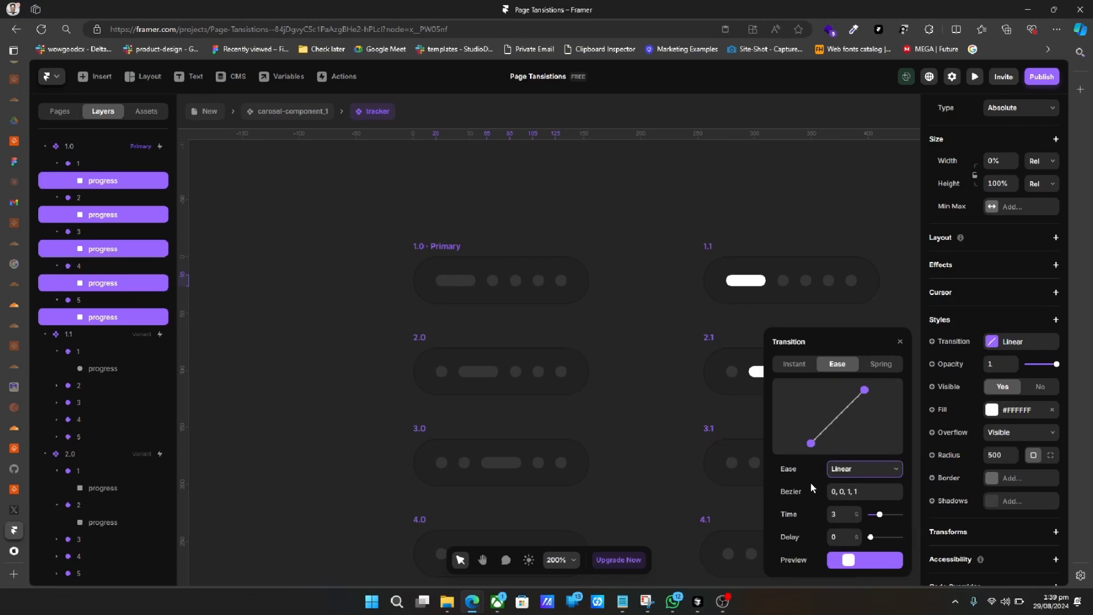
Preview the primary variant to check the linear progress fill, and return to the canvas.
click(630, 333)
click(441, 249)
click(412, 246)
click(421, 245)
click(418, 246)
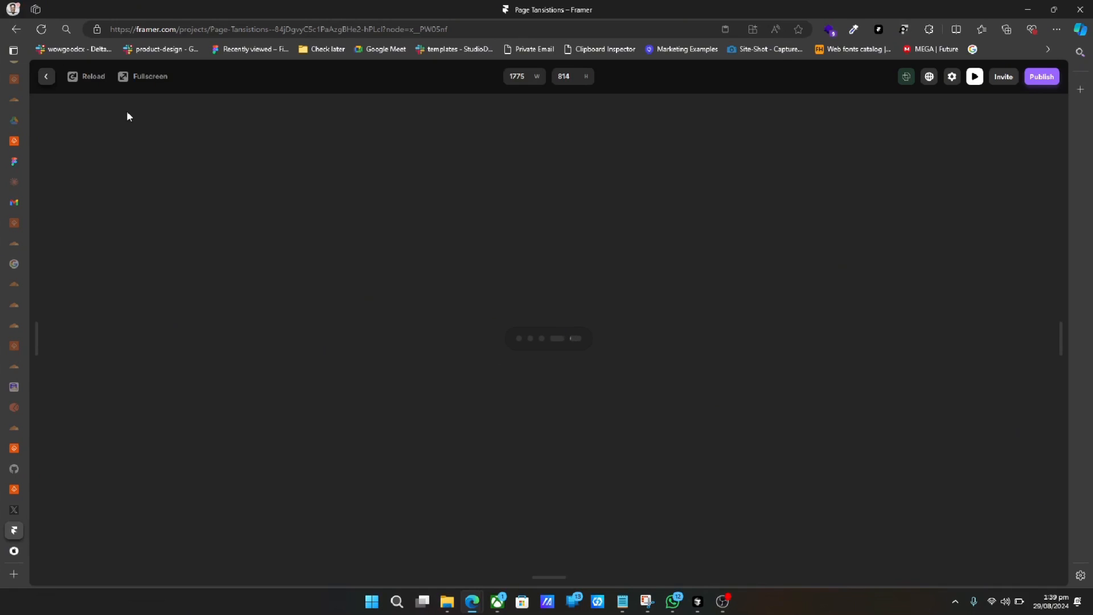
click(45, 76)
Set the delay of variant 1.0's Appear interaction to 0.2 s.
click(457, 317)
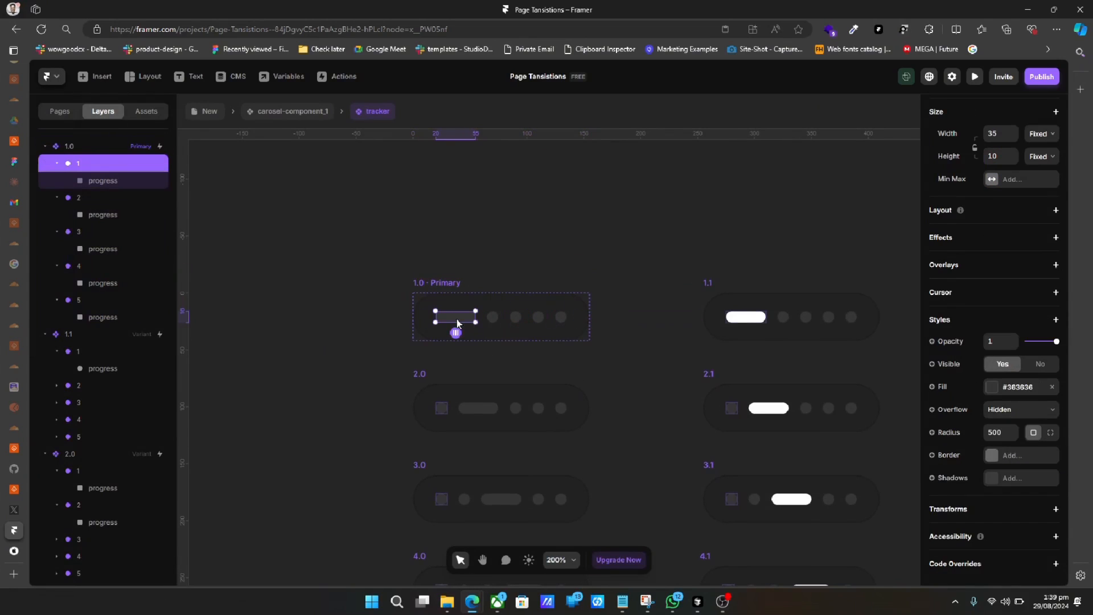
click(451, 283)
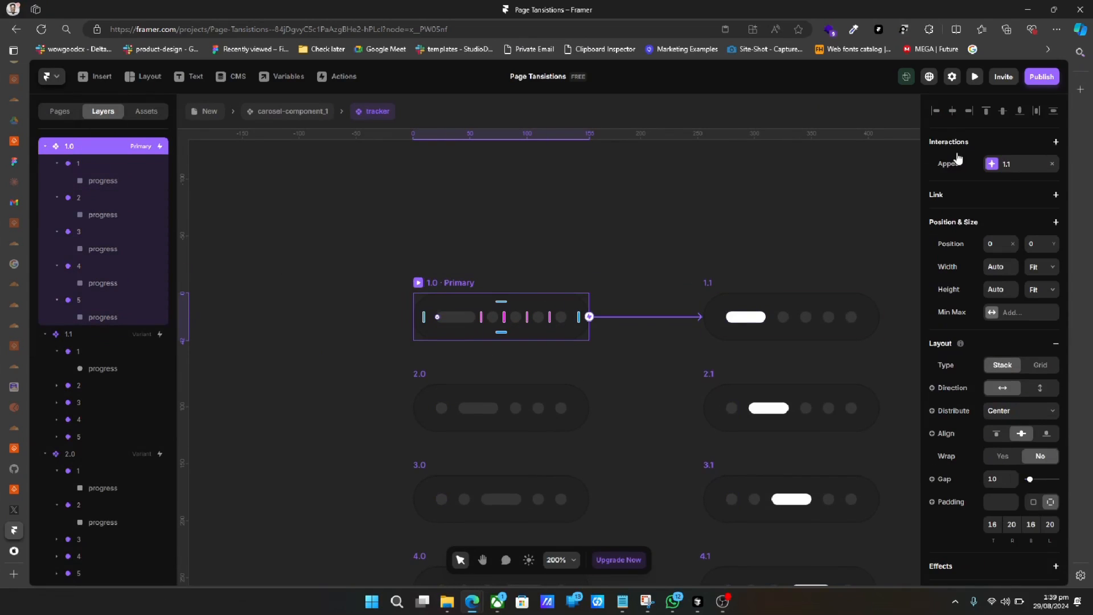
click(1003, 165)
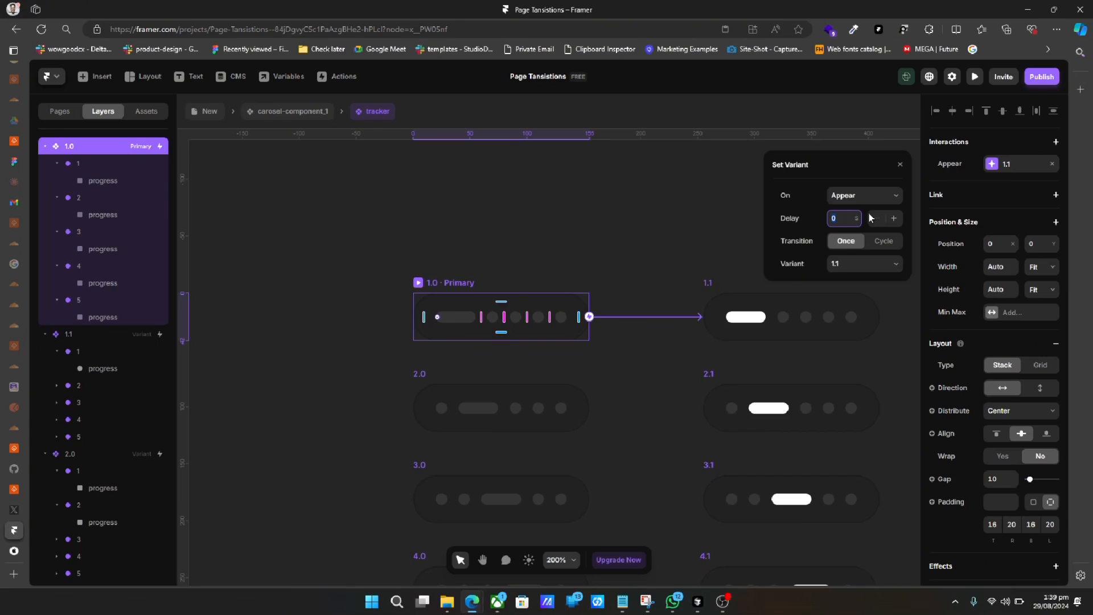
text(.2)
click(543, 269)
Preview the tracker from variant 1.0 with the new Appear delay, and return to the canvas.
click(449, 284)
key(ctrl+p)
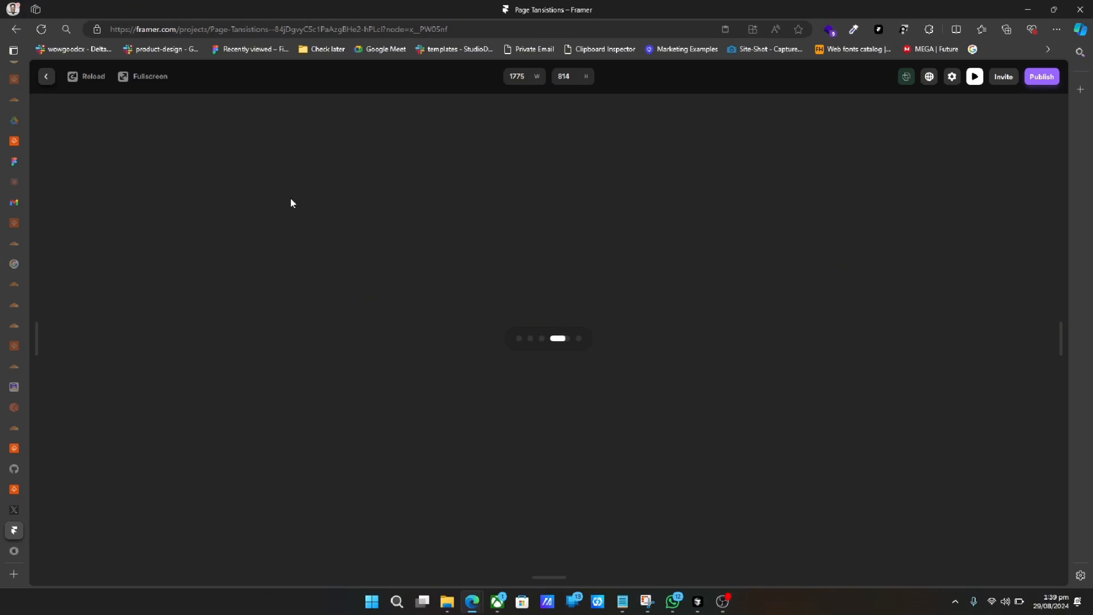
click(47, 76)
Add a new click event named onClick 1 to item 1 of the primary variant.
click(115, 170)
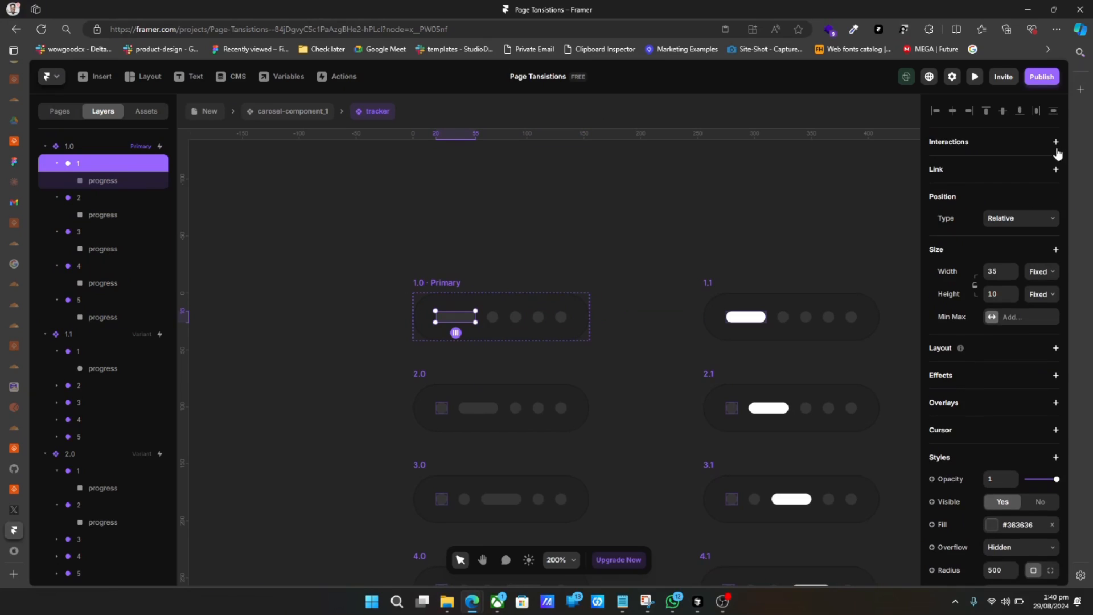
click(1056, 142)
click(1024, 179)
text(onc)
text(Click 1)
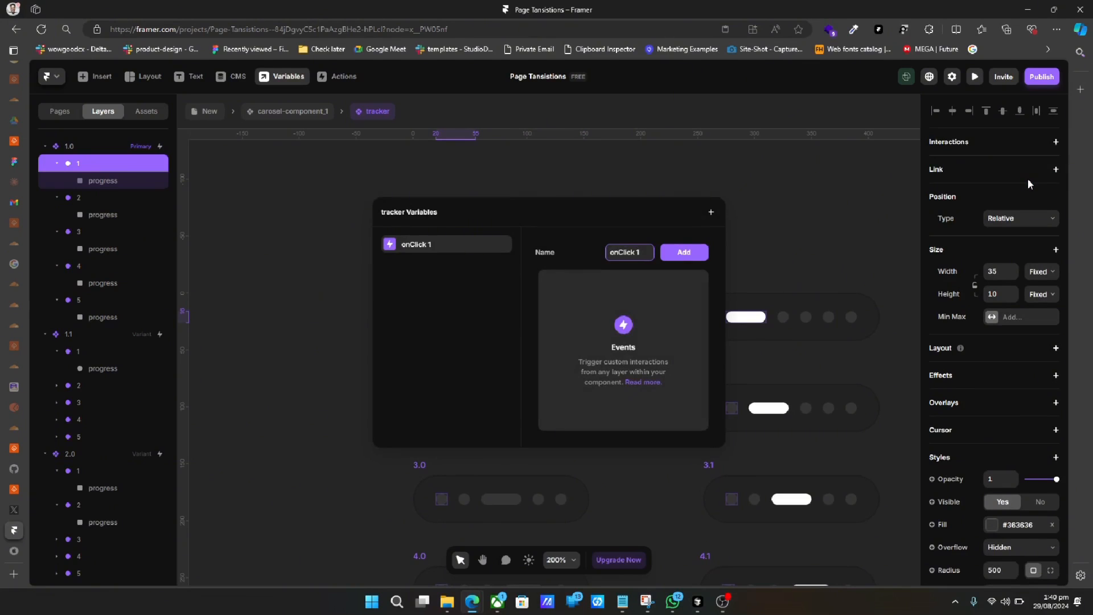
key(Return)
key(ctrl+a)
click(821, 244)
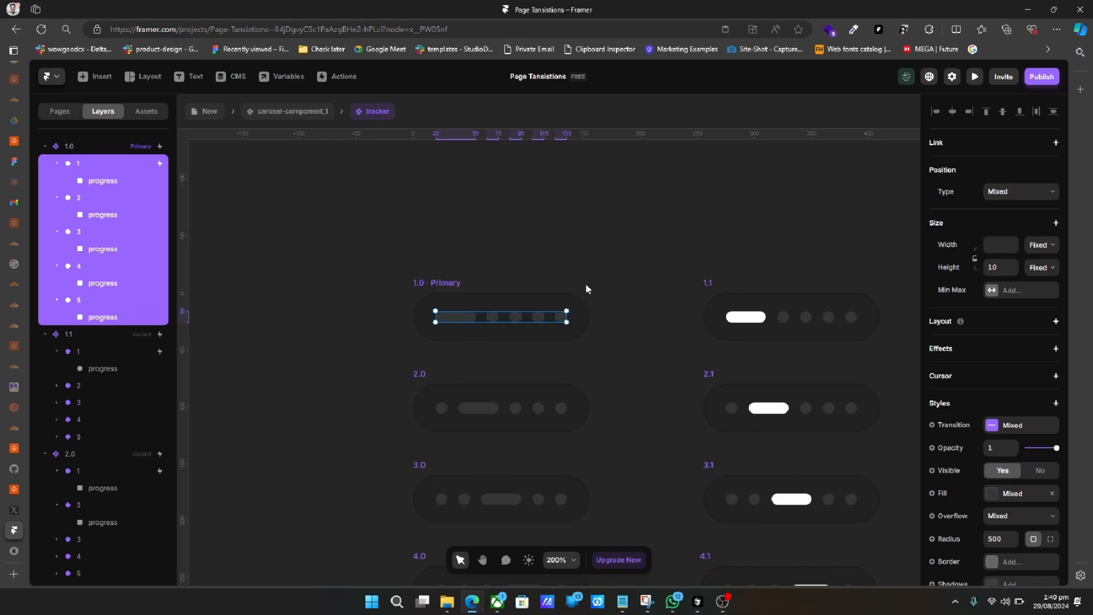
click(428, 346)
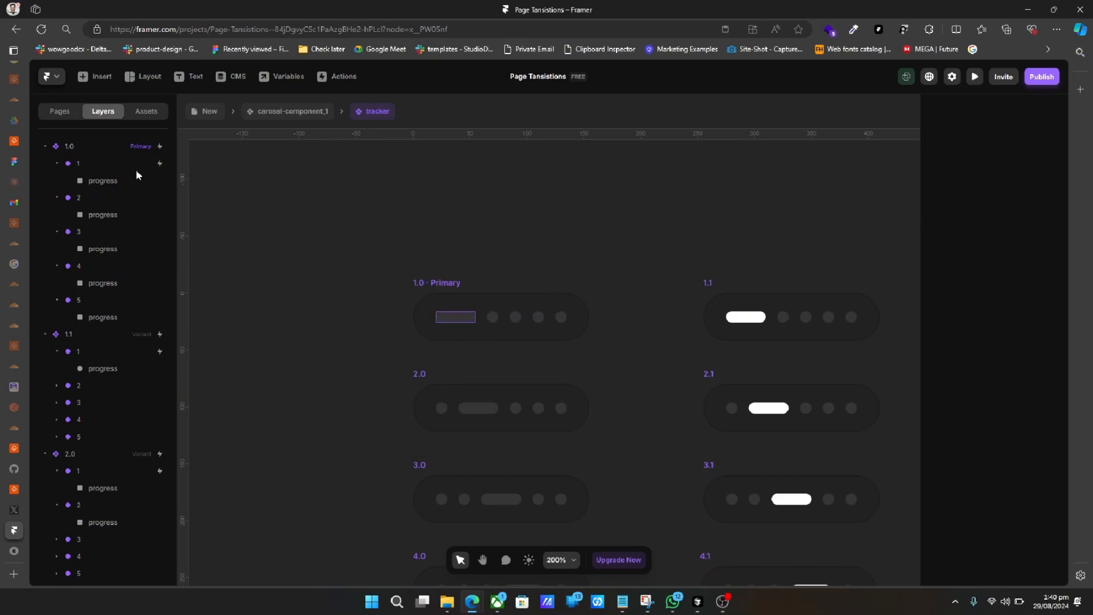
Add a new click event named onClick 2 to item 2 of the primary variant.
click(118, 197)
click(1055, 143)
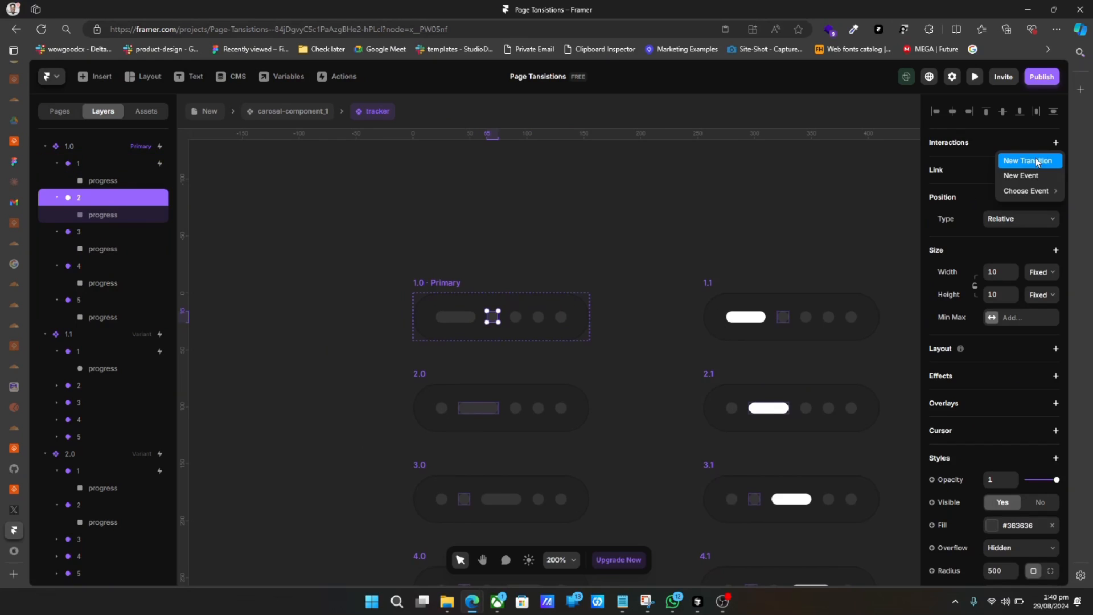
click(1023, 179)
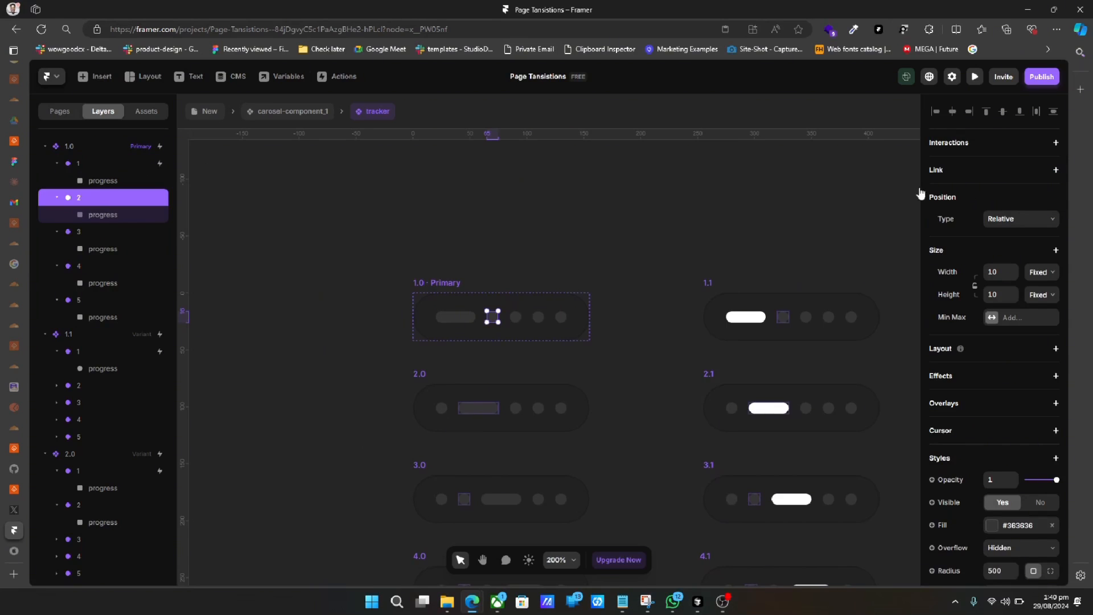
text(onclick 2)
key(ctrl+a)
key(ctrl+c)
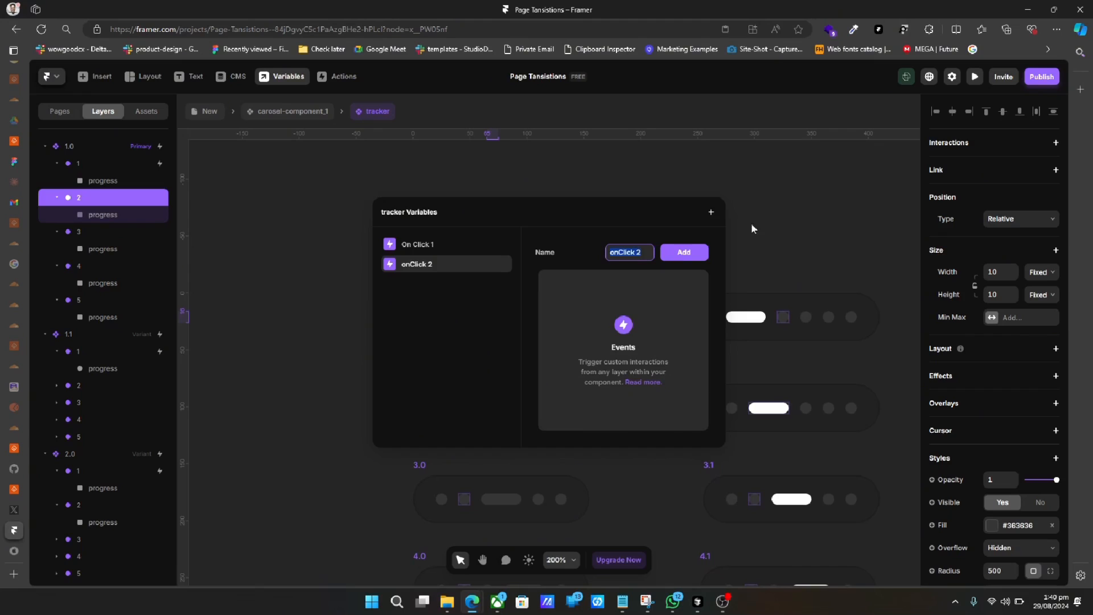
click(688, 258)
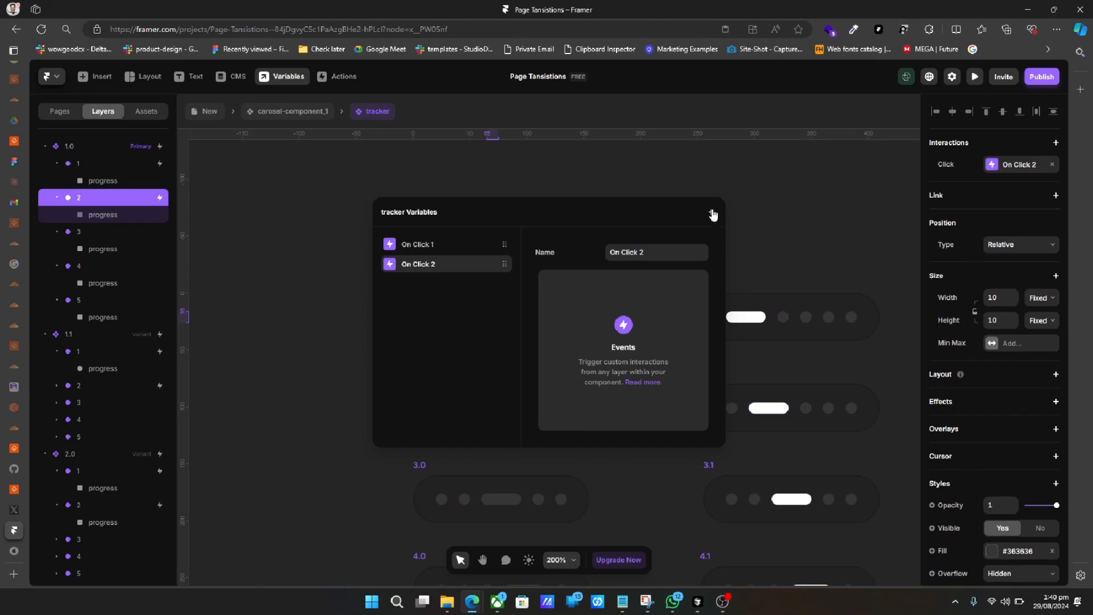
click(764, 244)
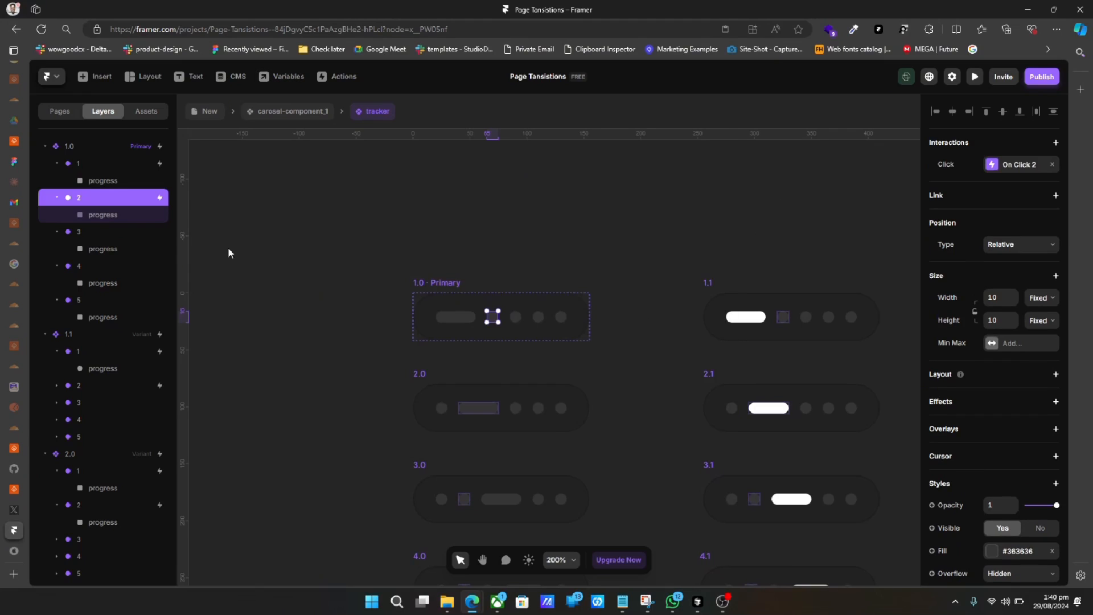
Add a new click event named onClick 3 to item 3 of the primary variant.
click(156, 236)
click(1055, 144)
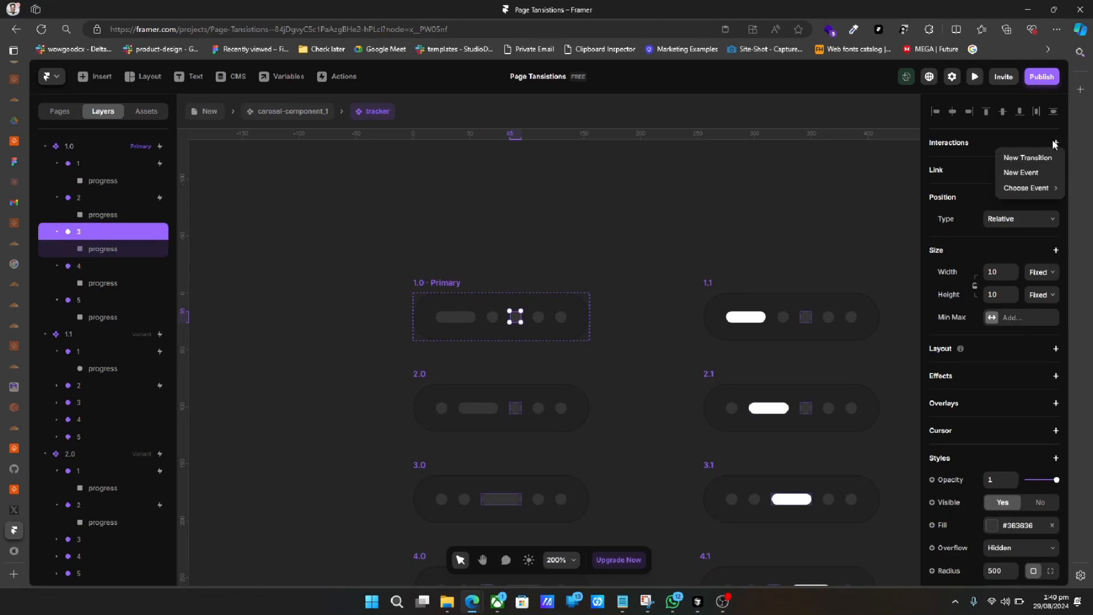
click(1020, 172)
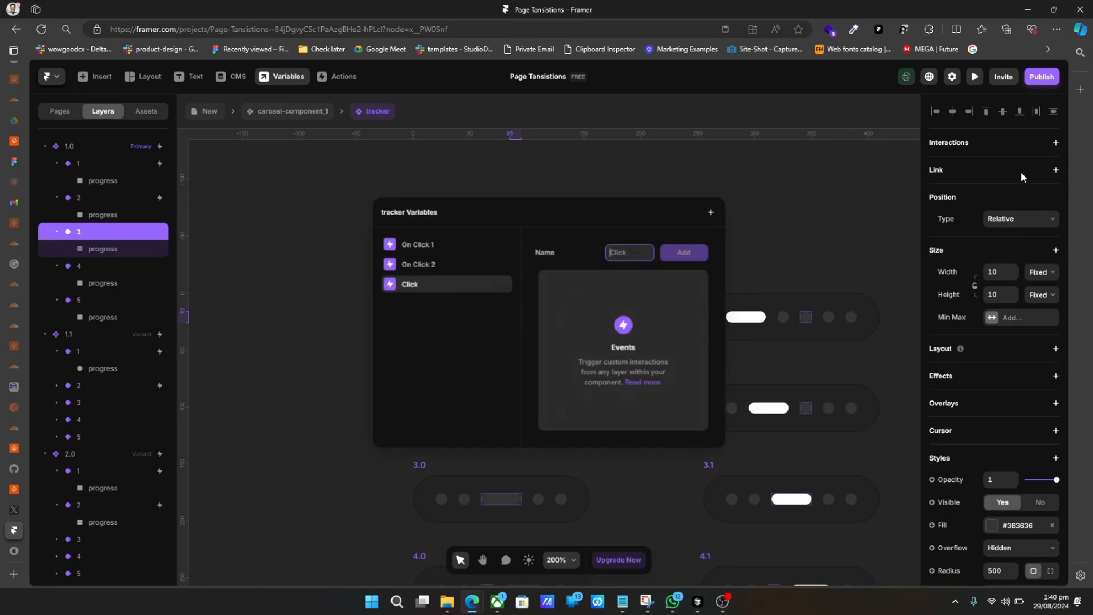
text(onClick 2)
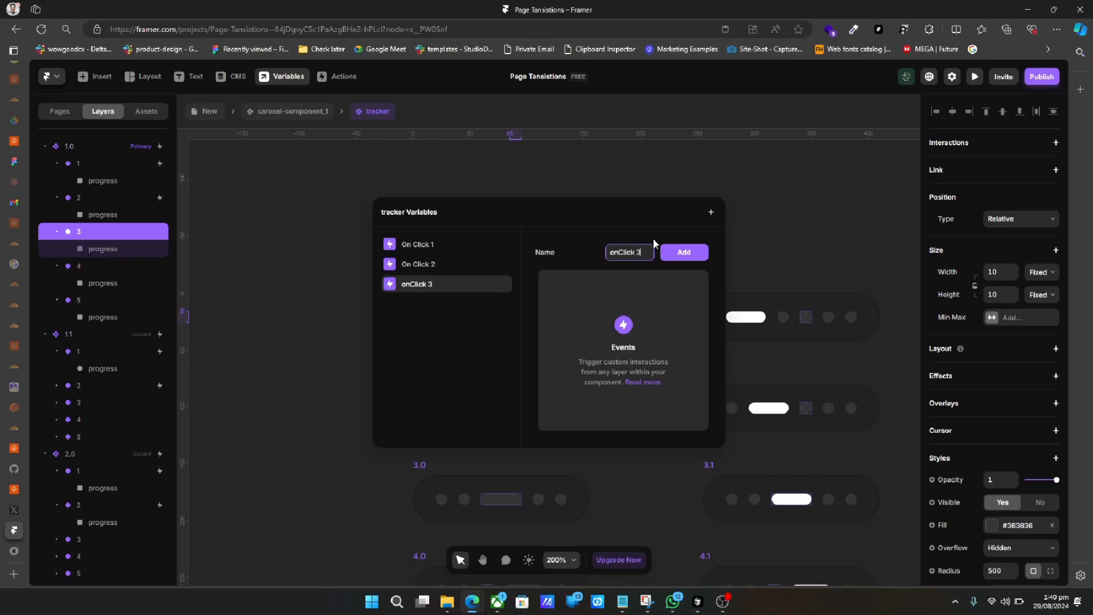
click(665, 251)
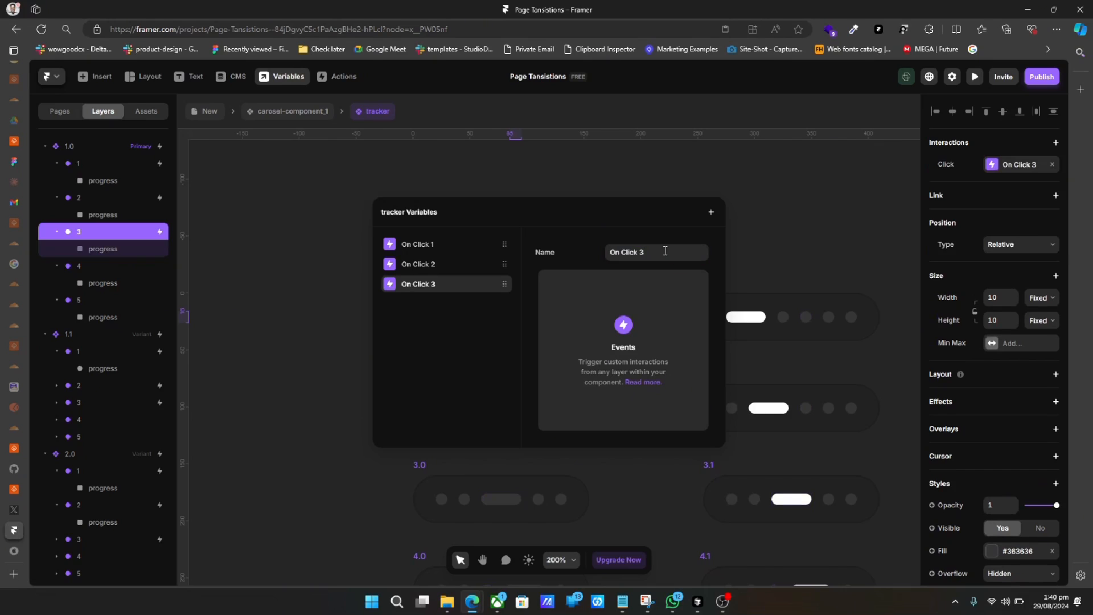
Add a new click event named onClick 4 to item 4 of the primary variant.
click(120, 266)
click(121, 266)
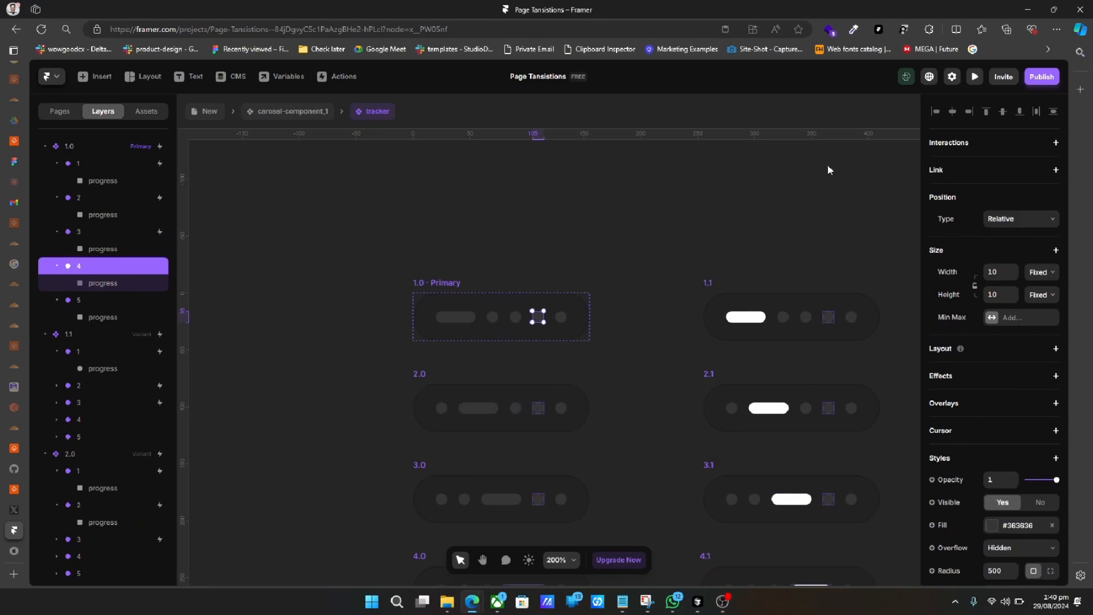
click(1055, 142)
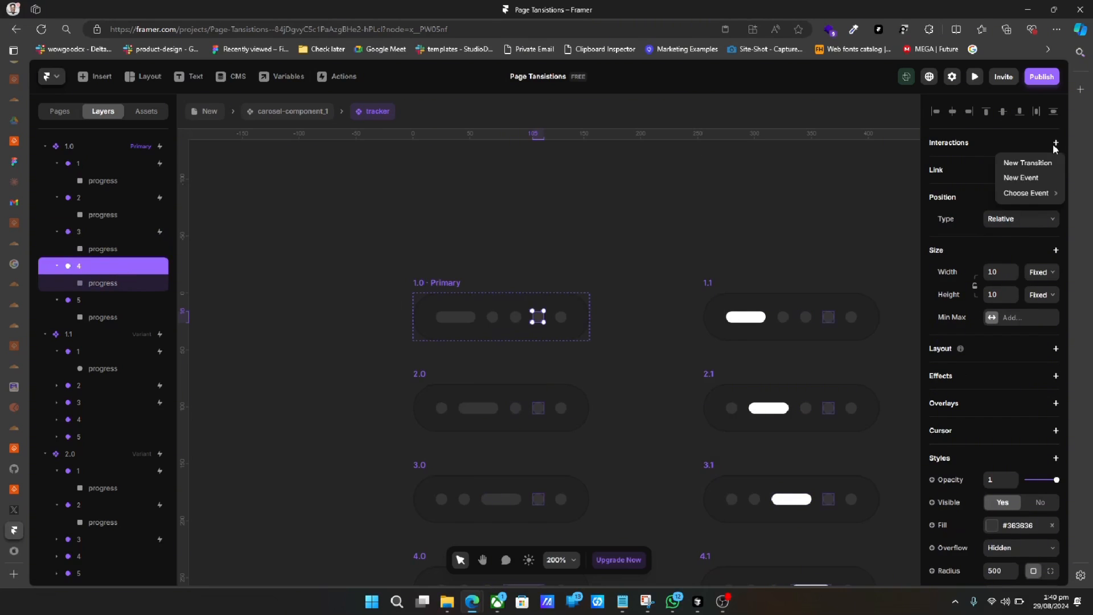
click(1019, 186)
key(ctrl+v)
key(BackSpace)
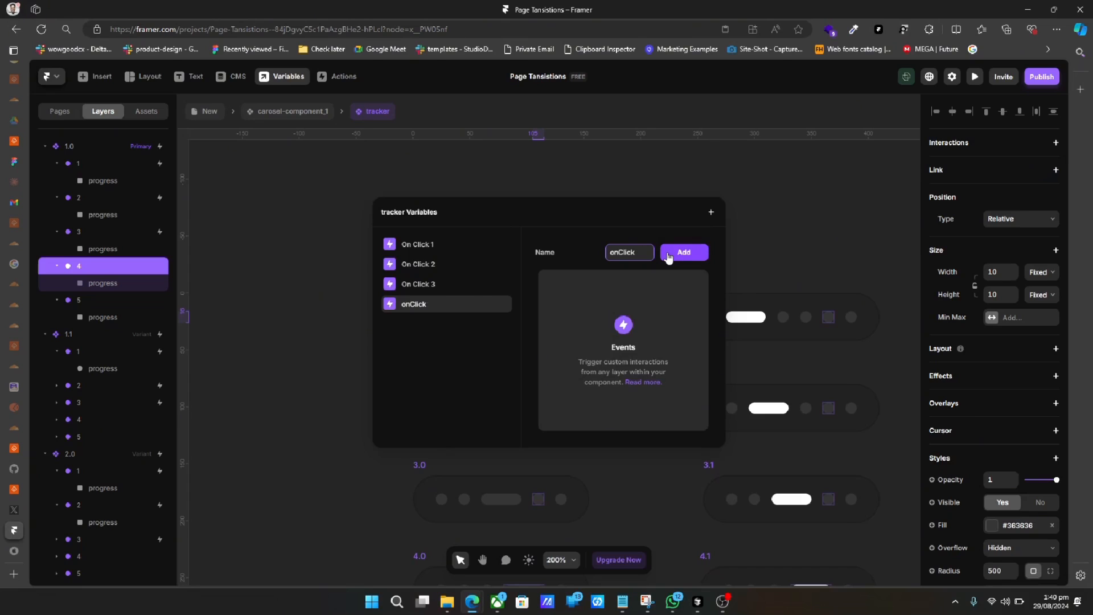
click(668, 256)
key(Escape)
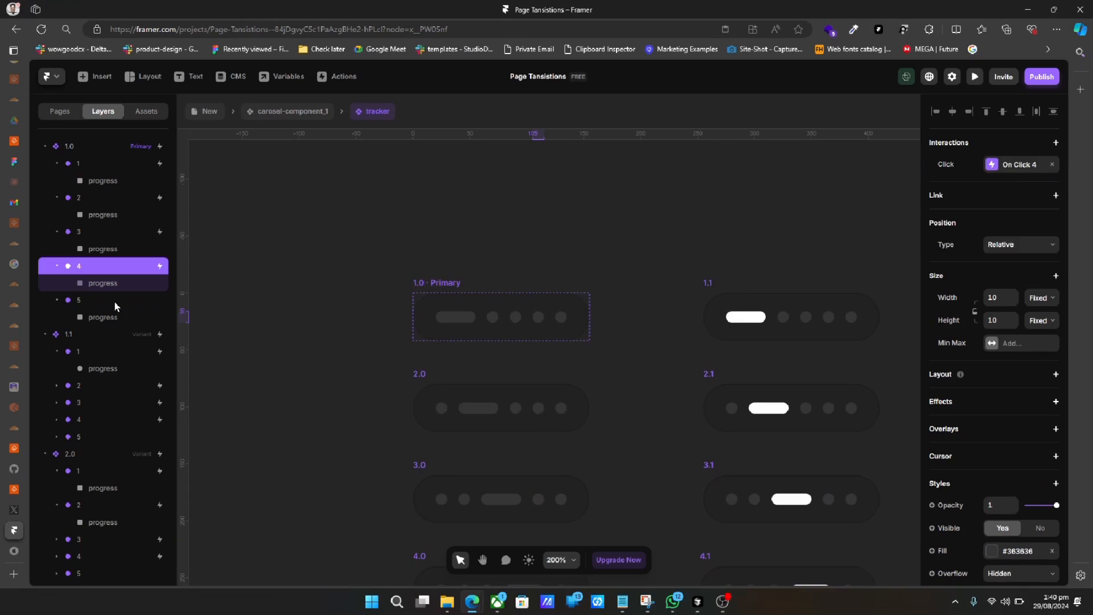
click(114, 300)
click(1055, 143)
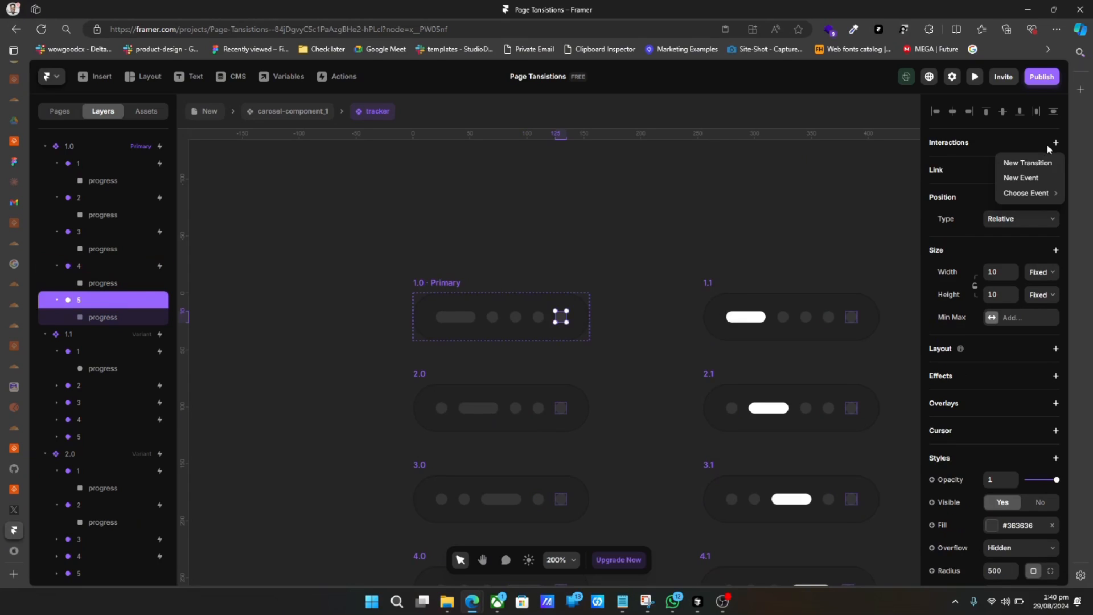
click(1027, 165)
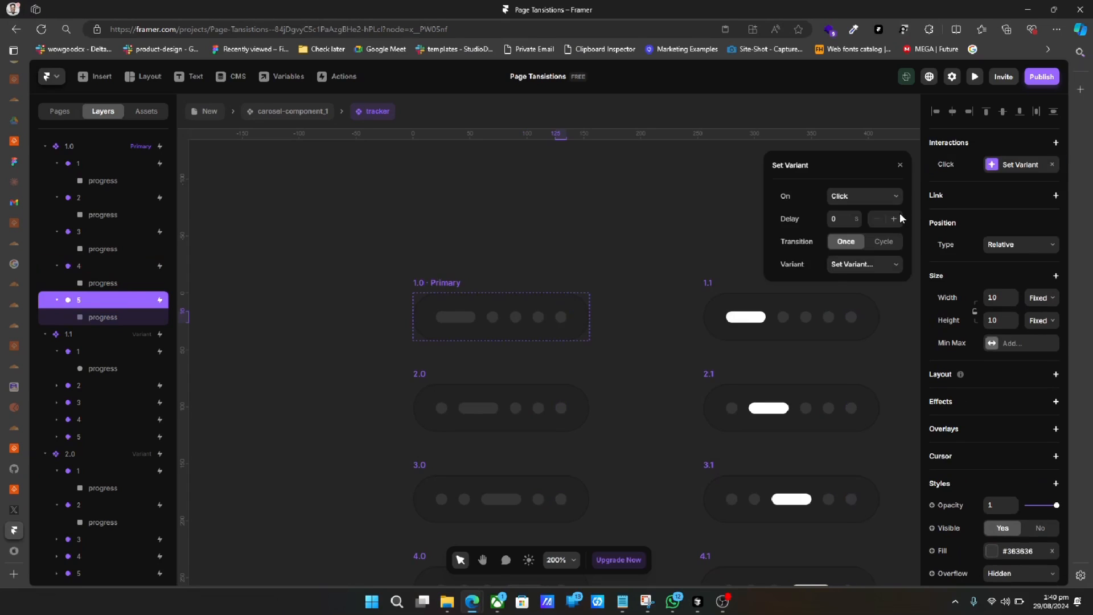
click(1051, 164)
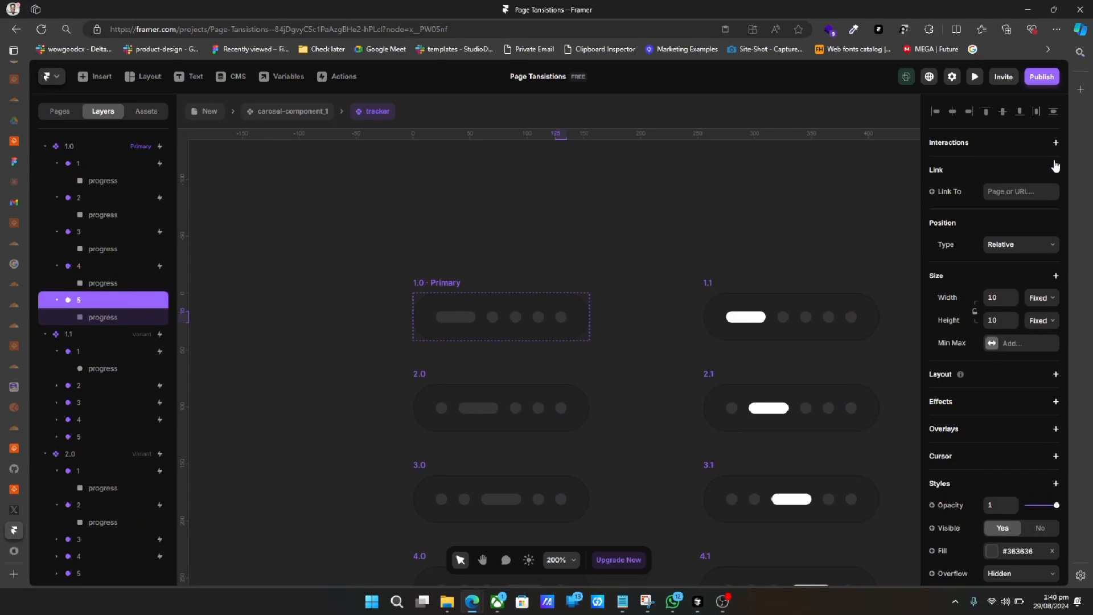
click(1055, 143)
mouse_move(1024, 177)
click(968, 176)
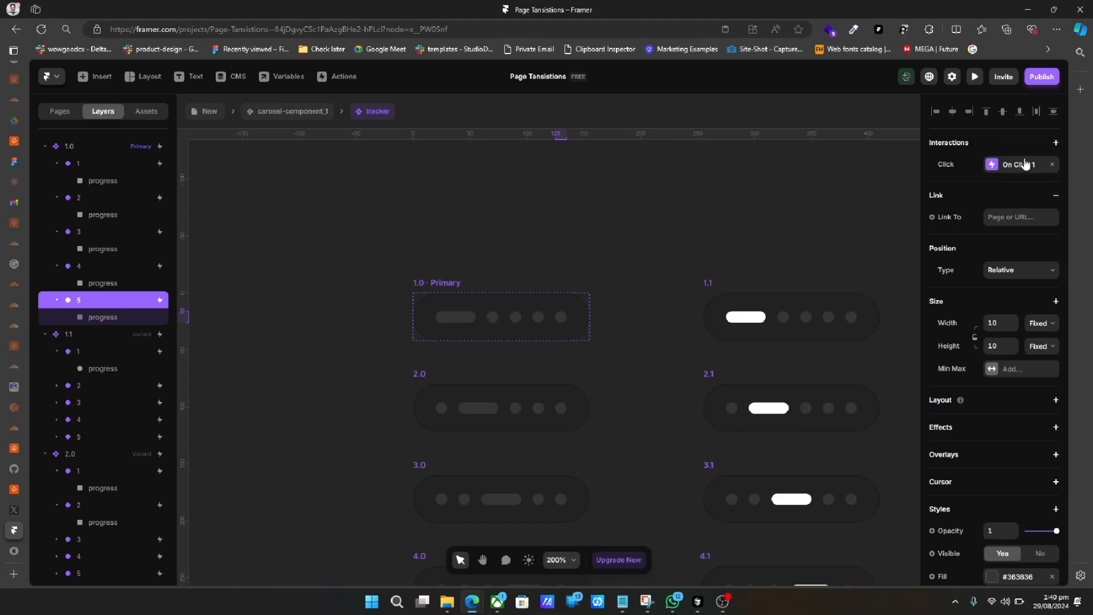
click(1051, 166)
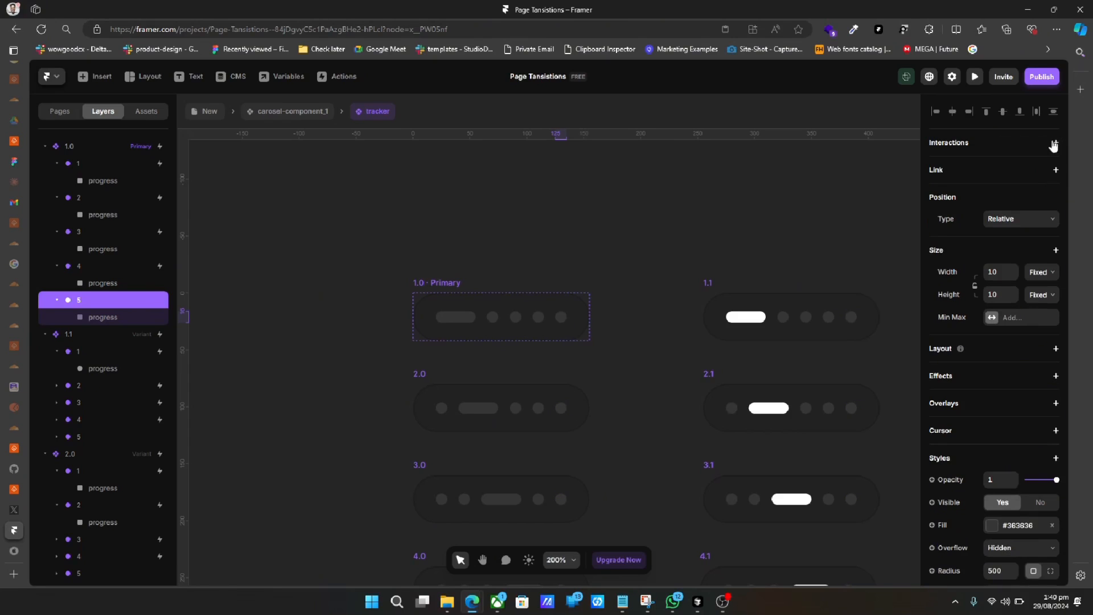
Add a new click event named onClick 5 to item 5 of the primary variant.
click(1055, 142)
click(1032, 178)
text(5)
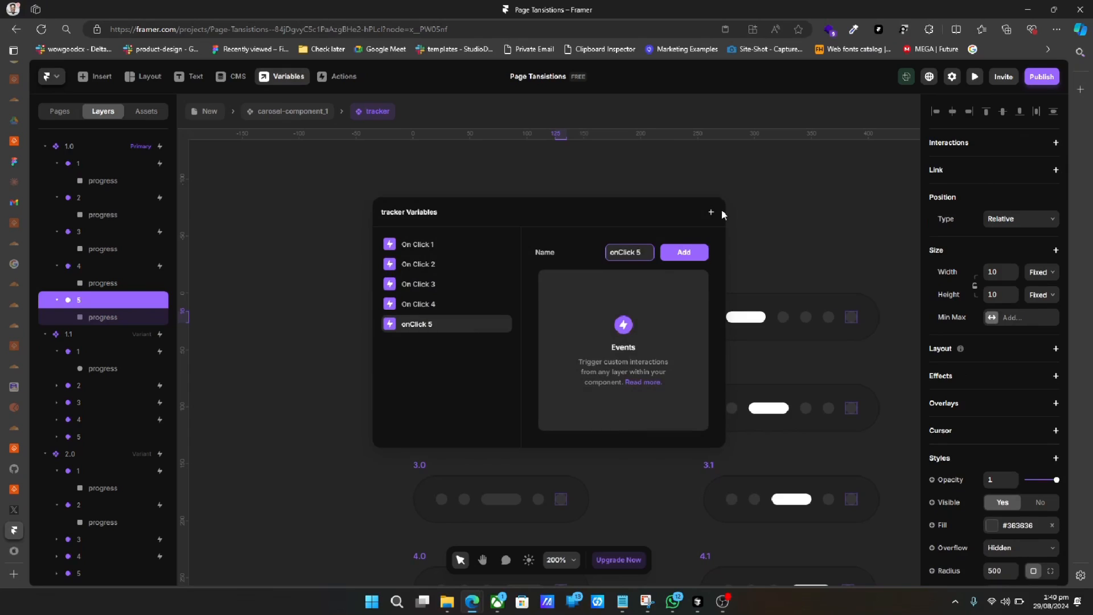
click(689, 253)
Return to carosel-component_1 and preview its primary variant, testing a click on a tracker item.
click(281, 117)
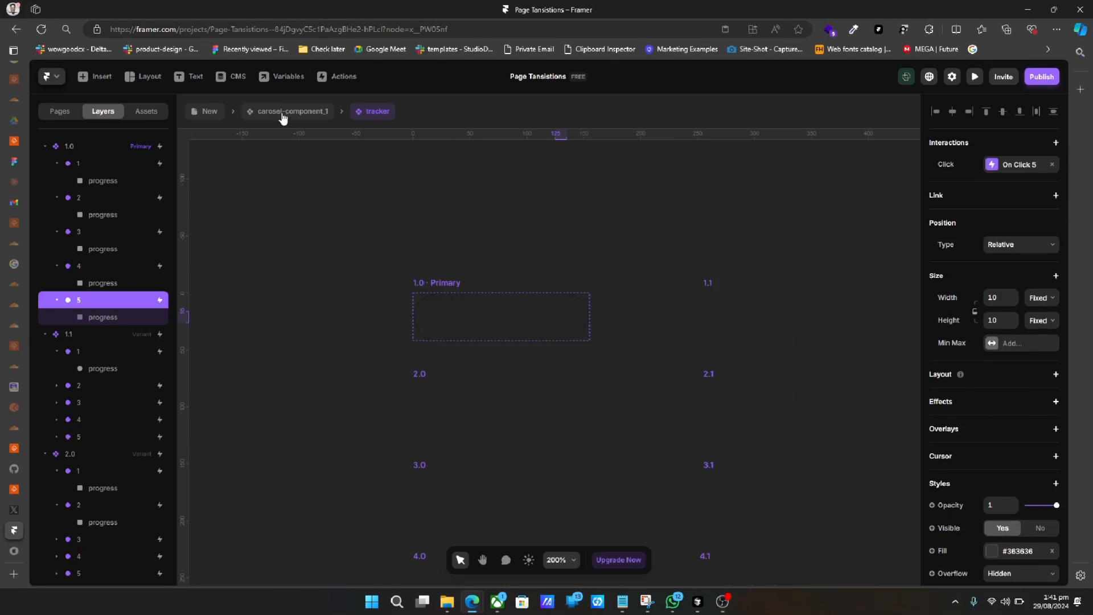
click(282, 112)
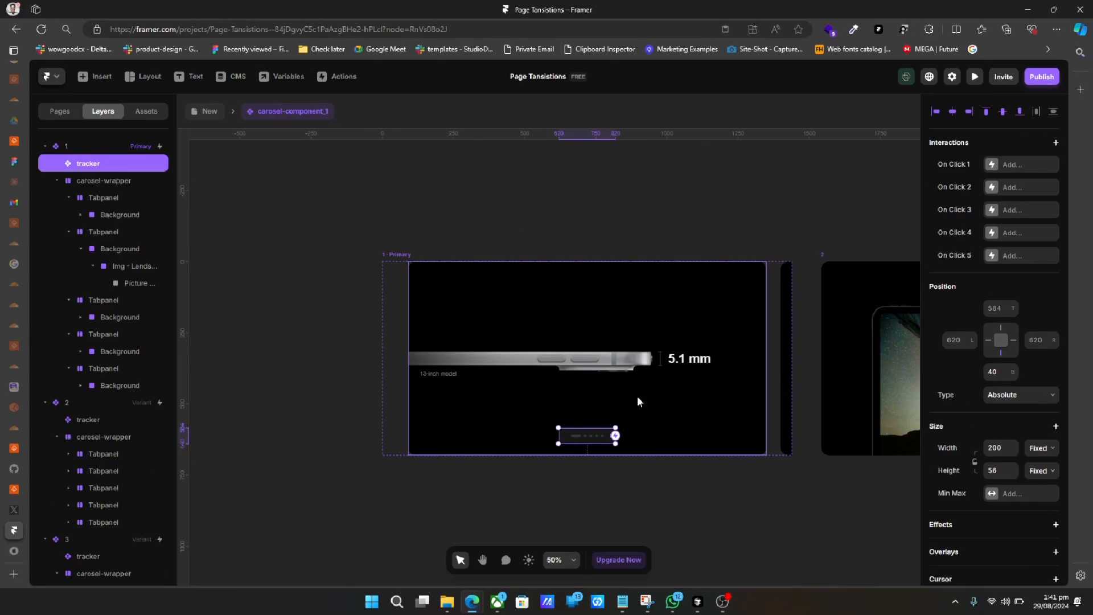
click(395, 255)
key(ctrl+p)
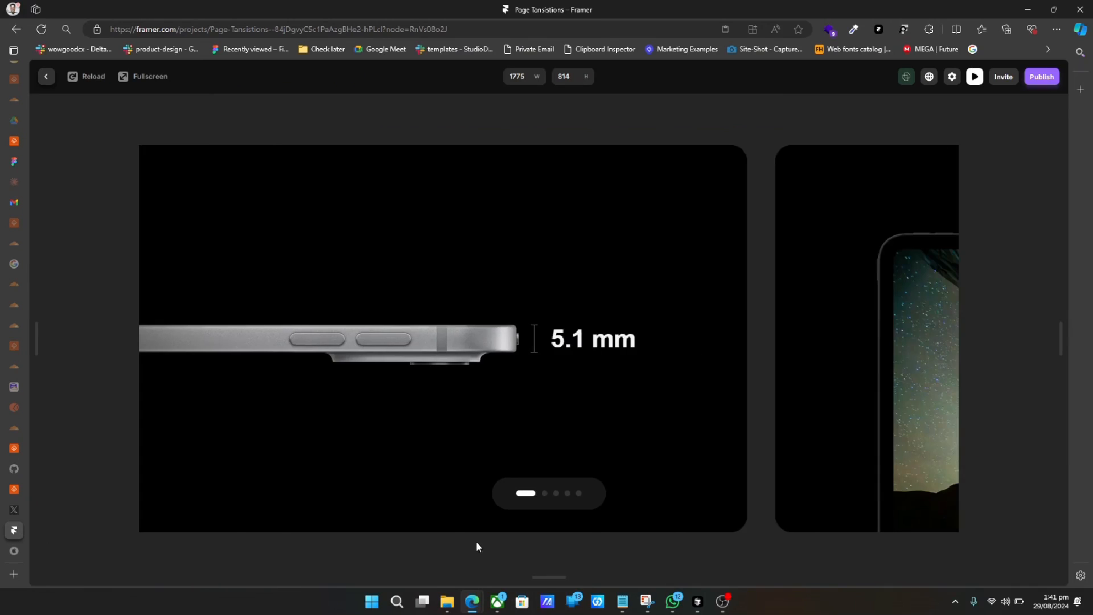
click(558, 497)
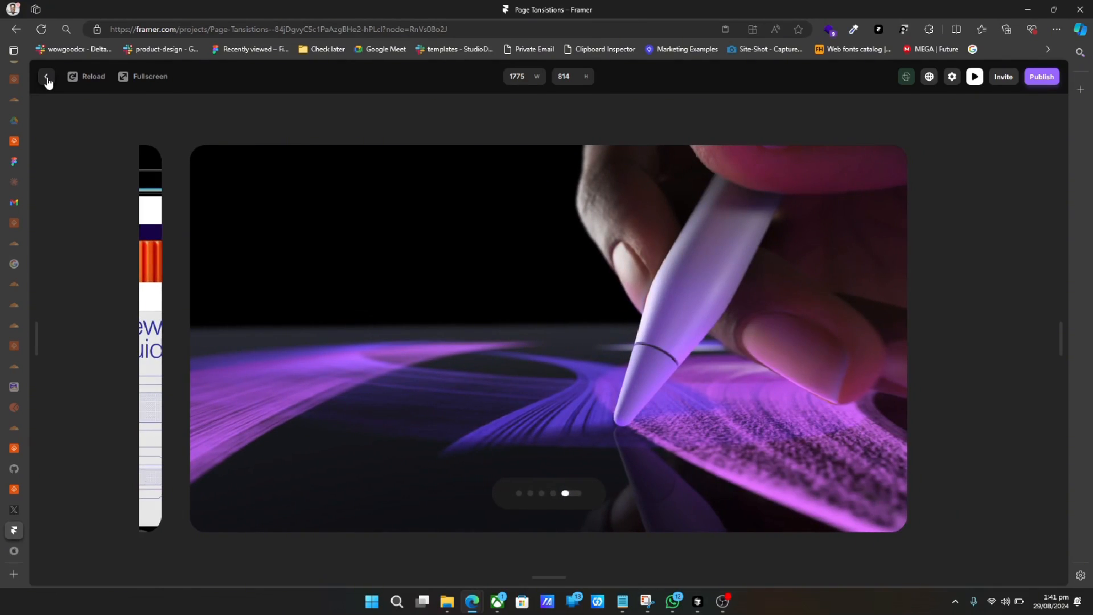
click(47, 80)
Give the tracker in the carousel's primary variant an On Click 1 transition to variant 1.
click(586, 447)
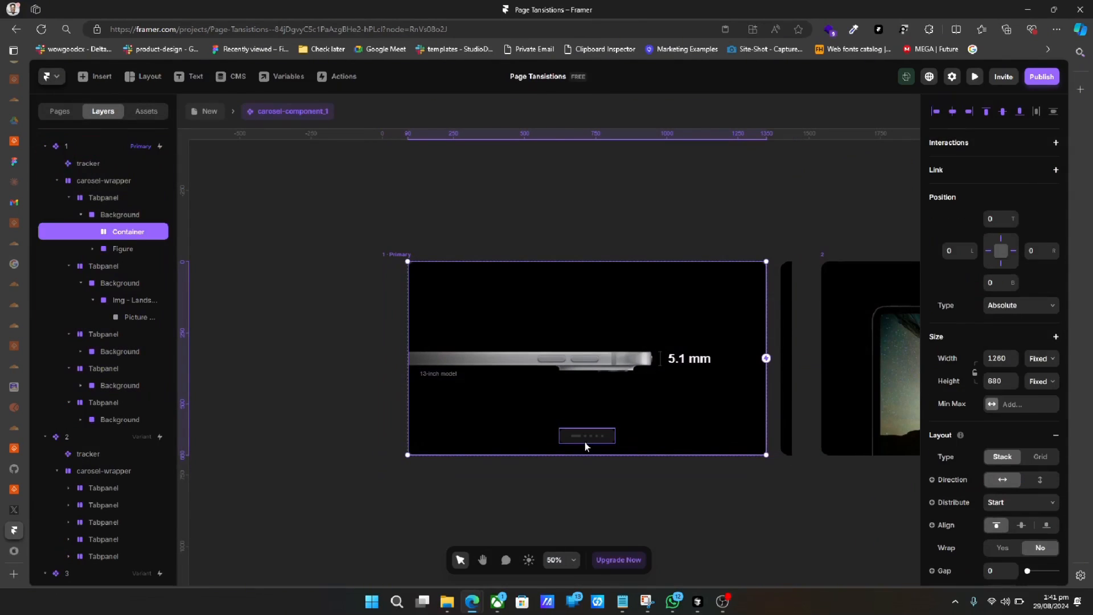
click(585, 442)
click(1002, 165)
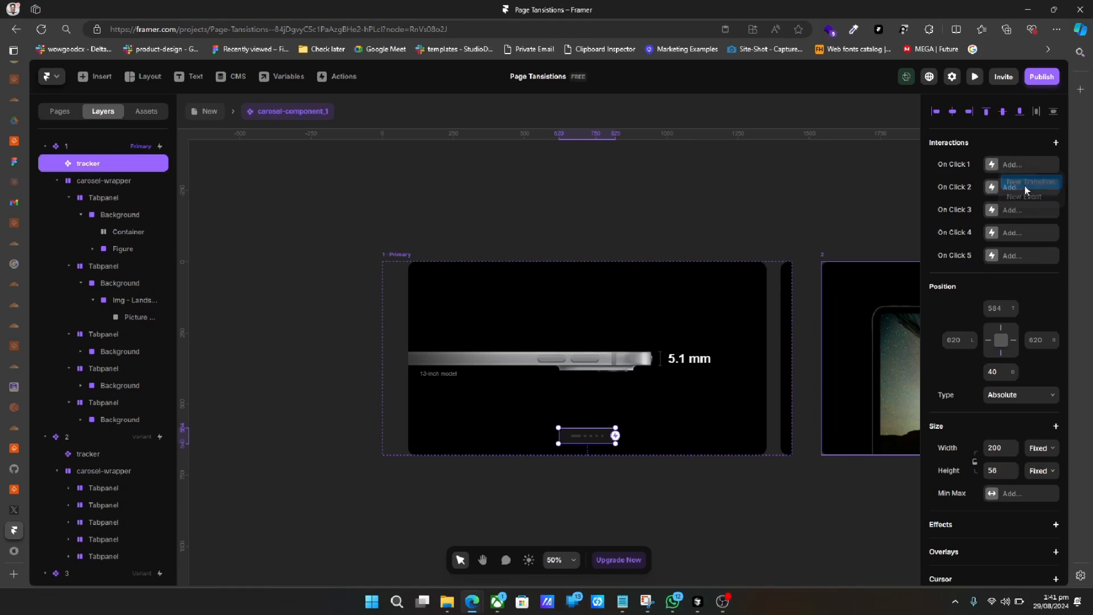
click(1011, 188)
click(842, 263)
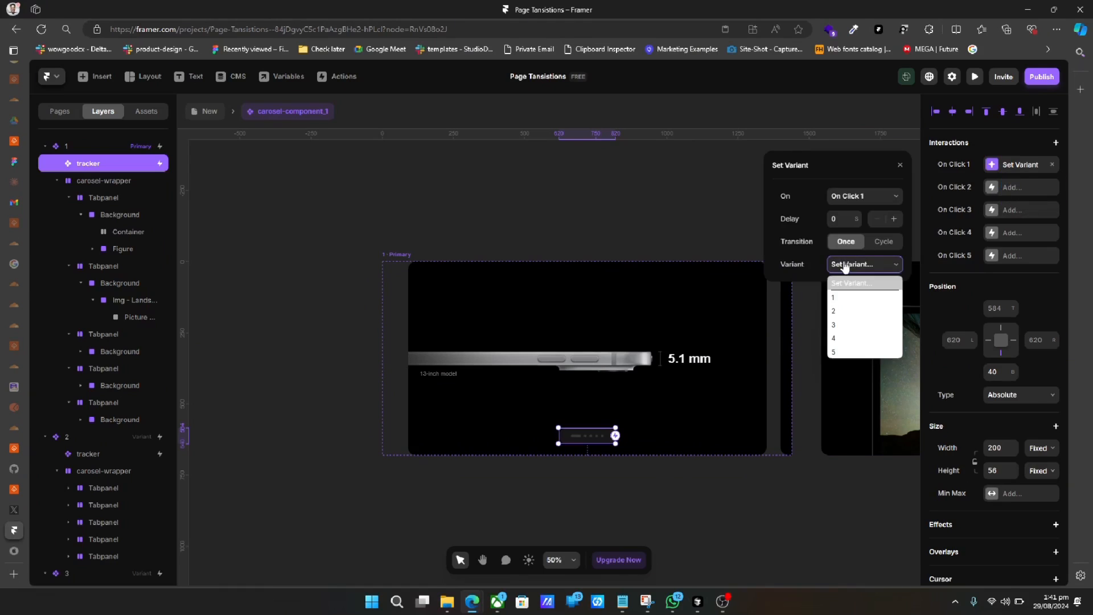
click(835, 295)
Give the primary variant's tracker an On Click 2 transition to variant 2.
click(994, 187)
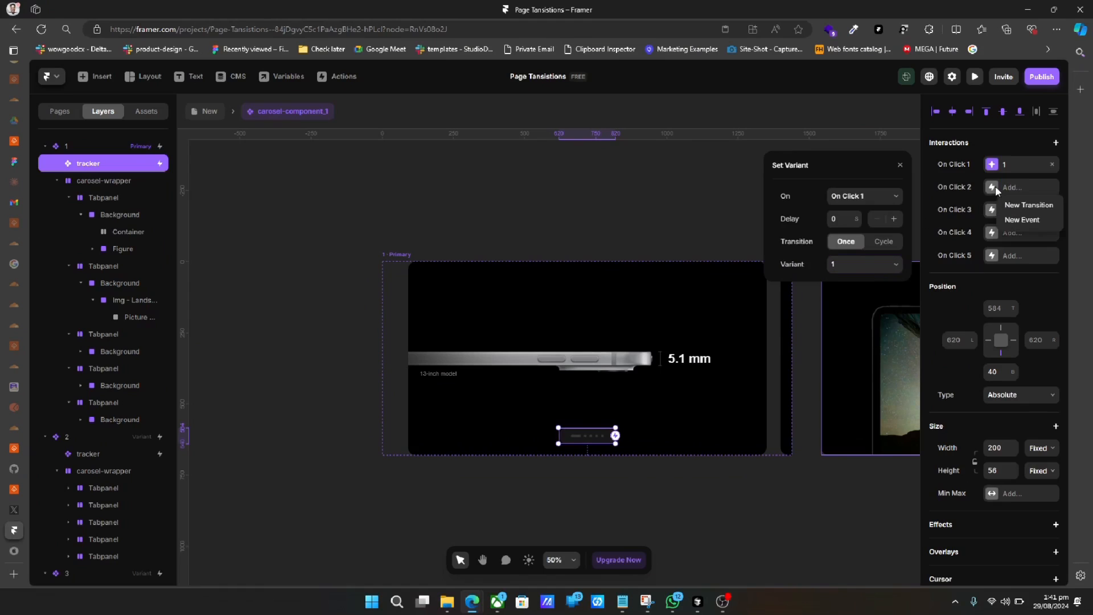
click(1019, 204)
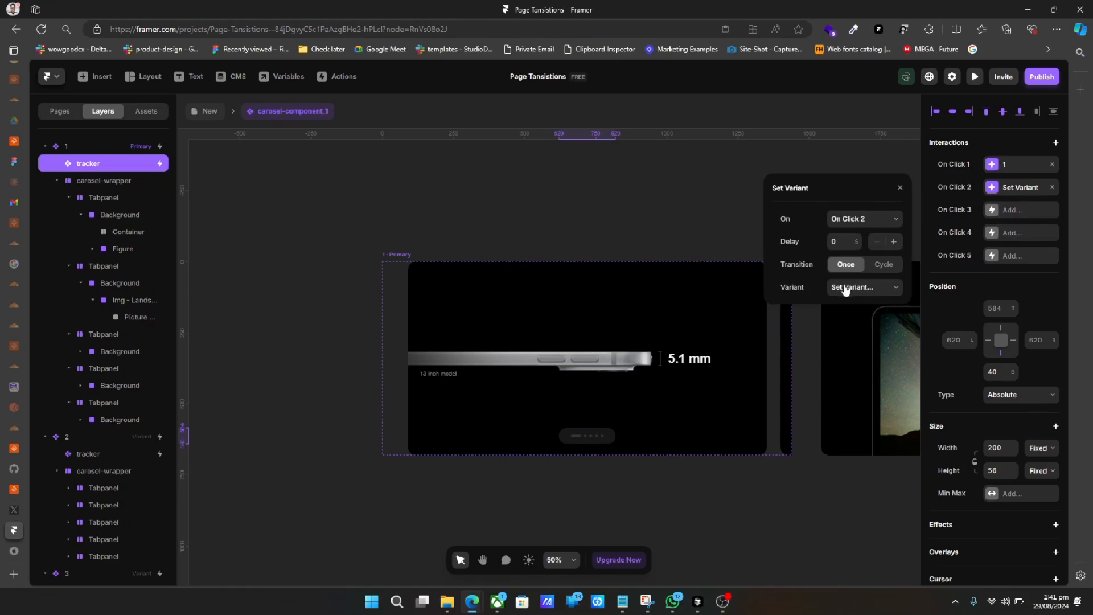
click(845, 287)
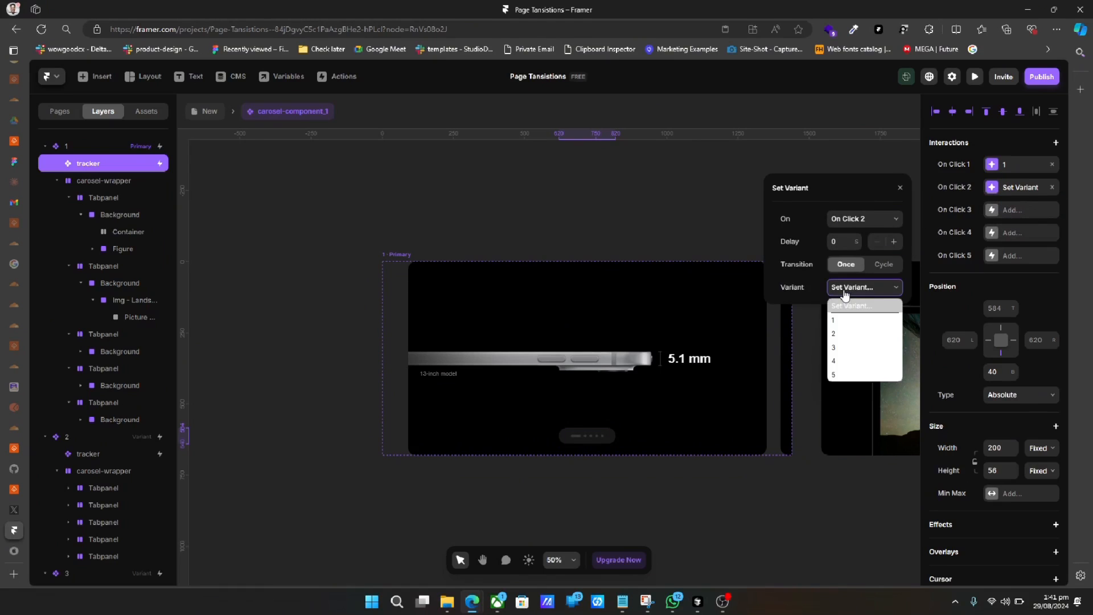
click(833, 333)
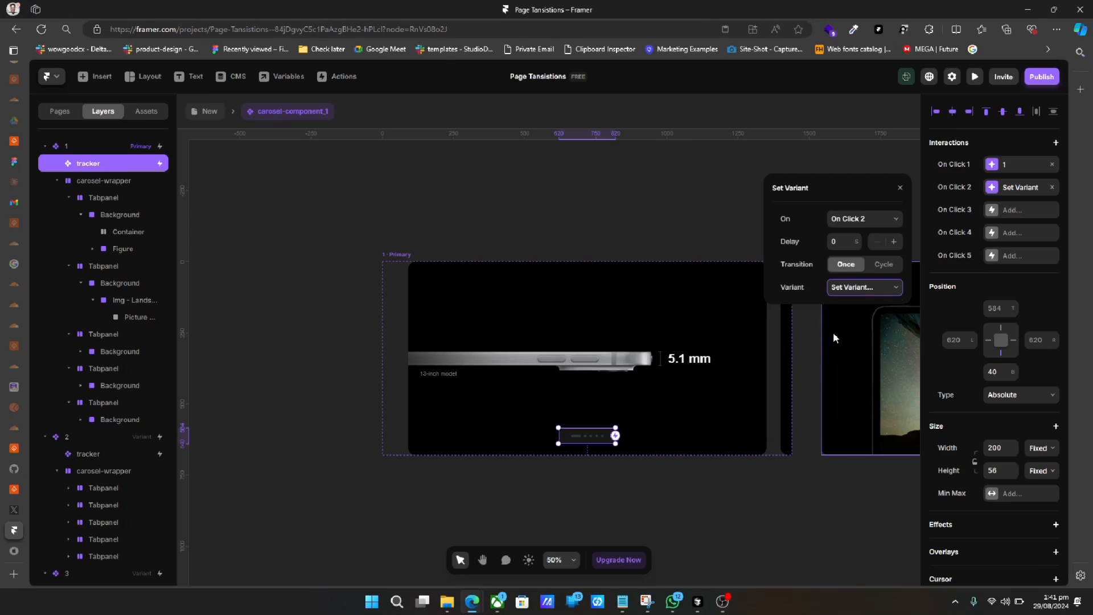
Give the primary variant's tracker an On Click 3 transition to variant 3.
click(995, 209)
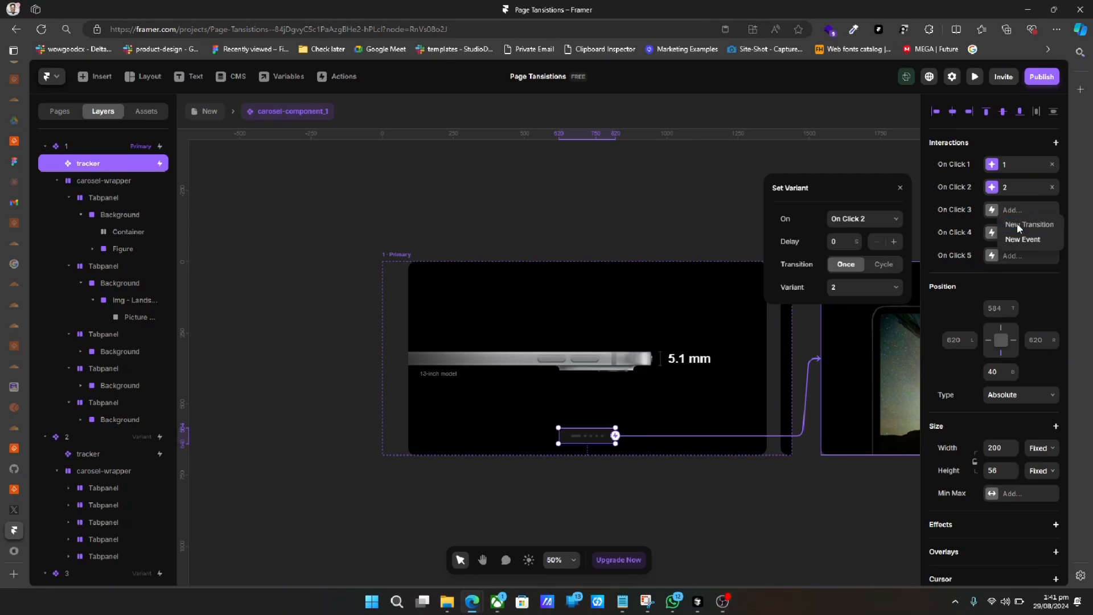
click(1018, 225)
click(855, 247)
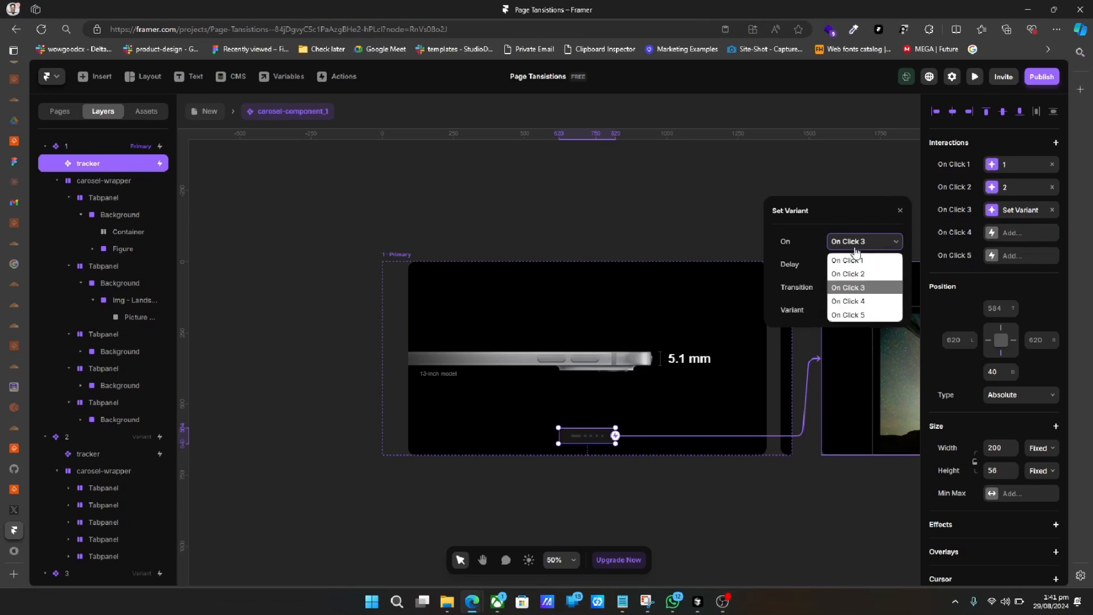
click(848, 288)
click(853, 311)
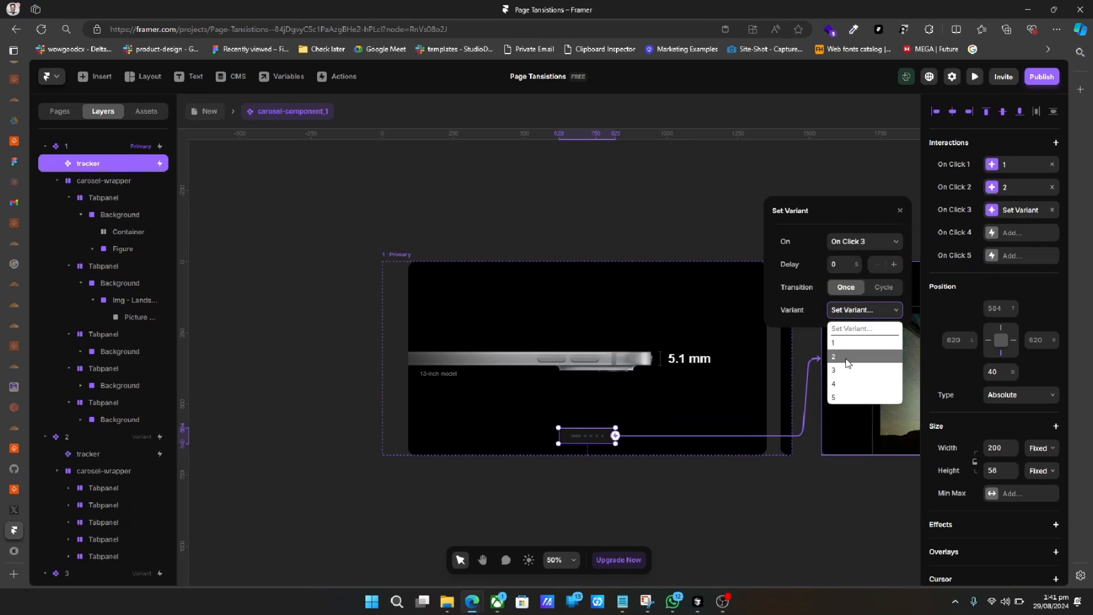
Give the primary variant's tracker an On Click 4 transition to variant 4.
click(1003, 235)
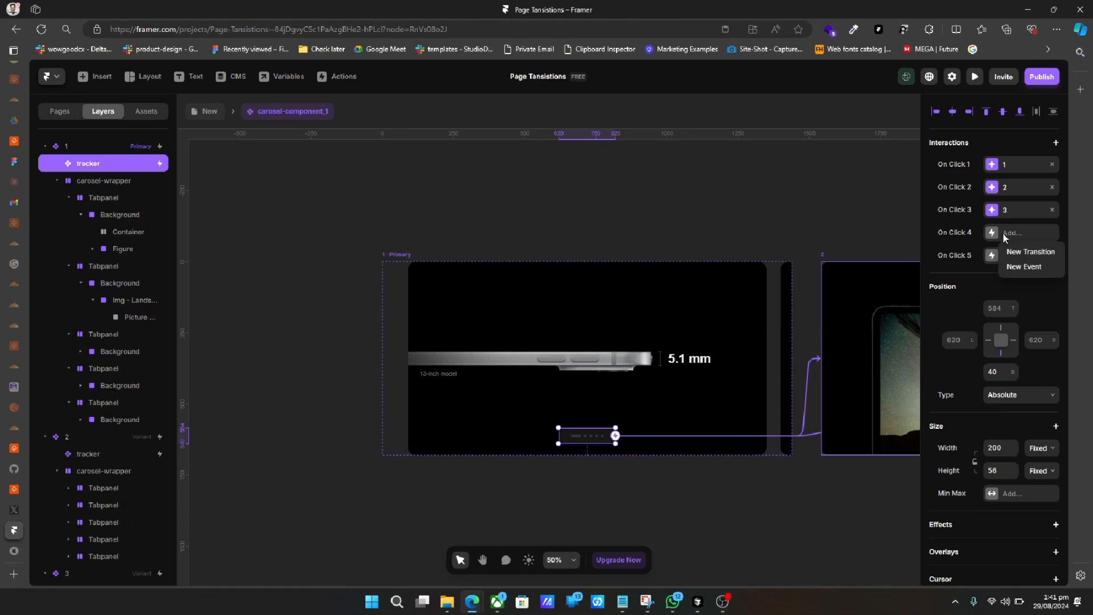
click(1023, 249)
click(880, 333)
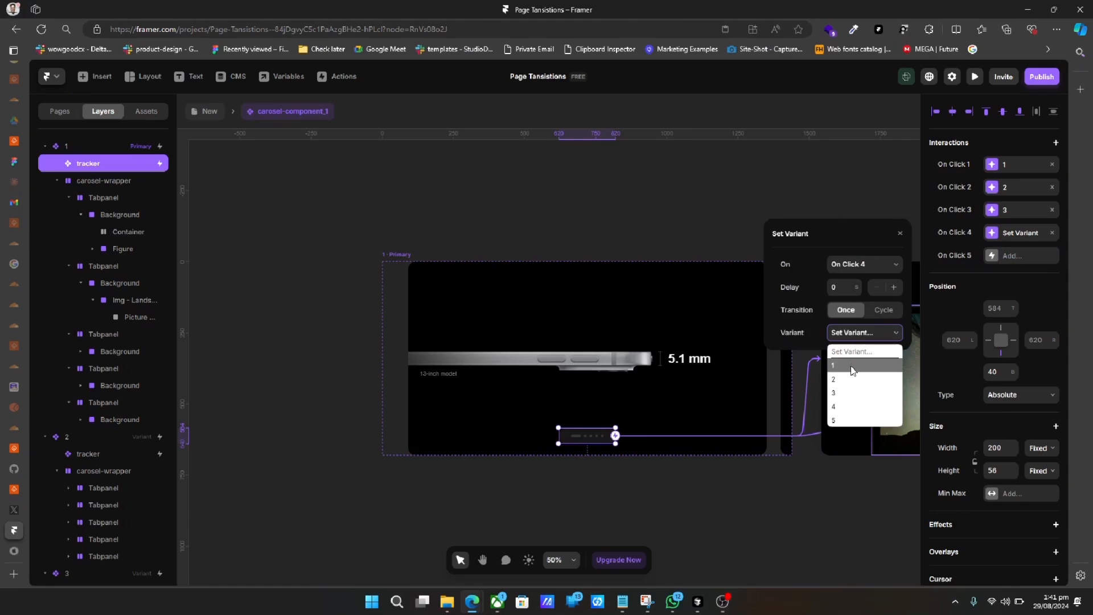
click(843, 407)
Give the primary variant's tracker an On Click 5 transition to variant 5.
click(1007, 255)
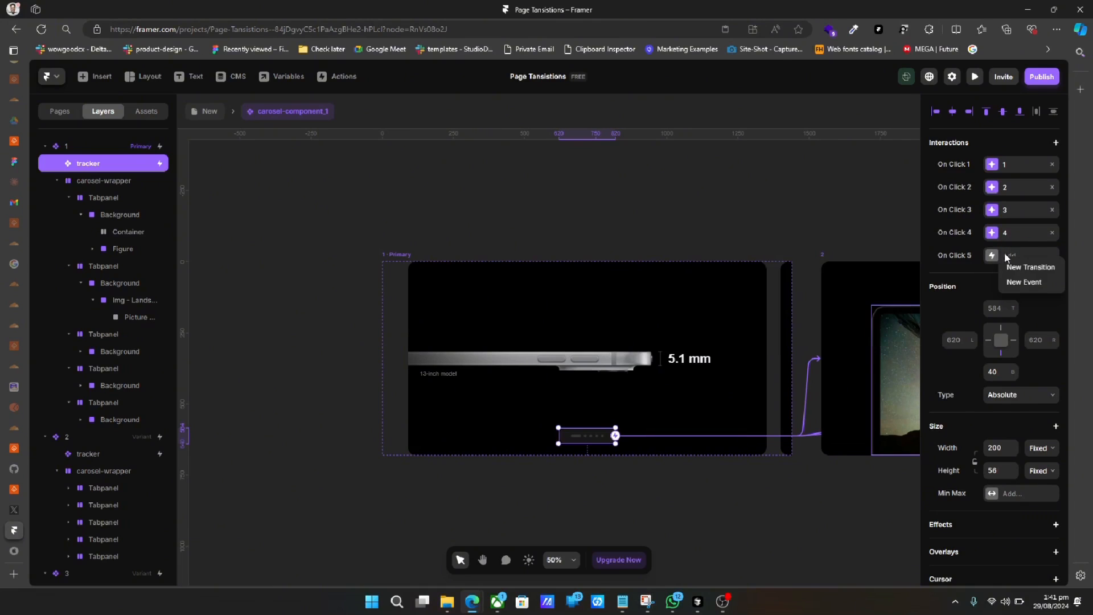
click(1023, 265)
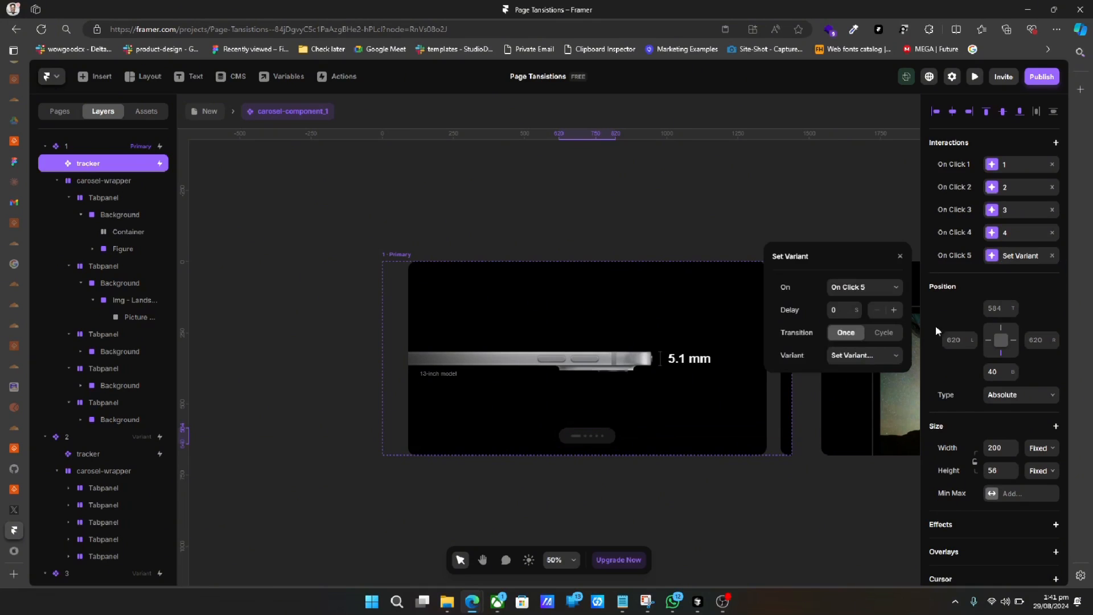
click(866, 367)
click(843, 437)
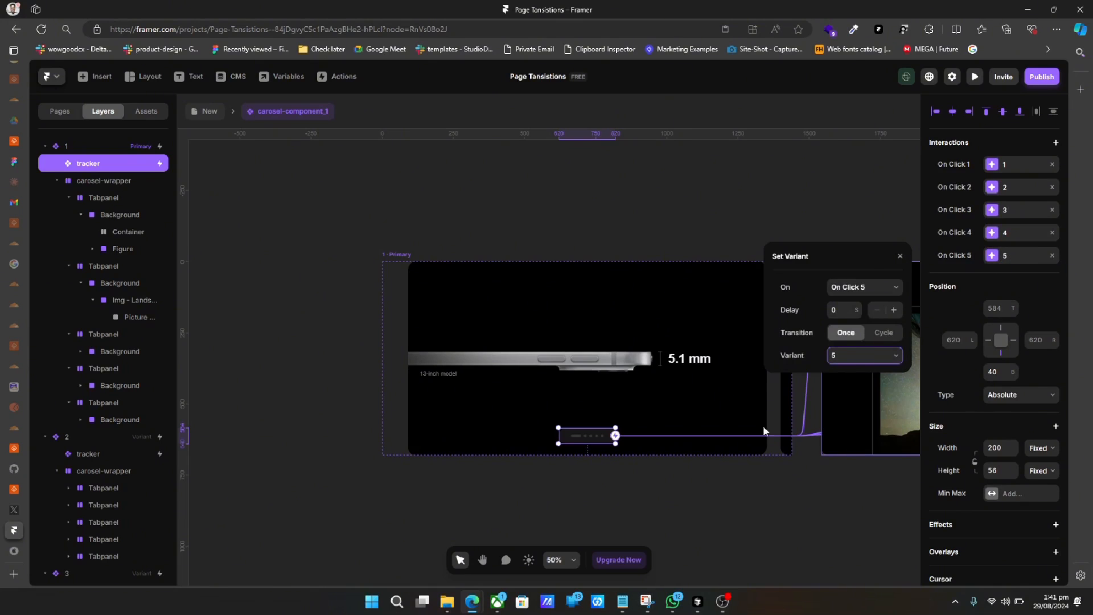
Preview the carousel's primary variant to test the tracker's click transitions.
click(397, 261)
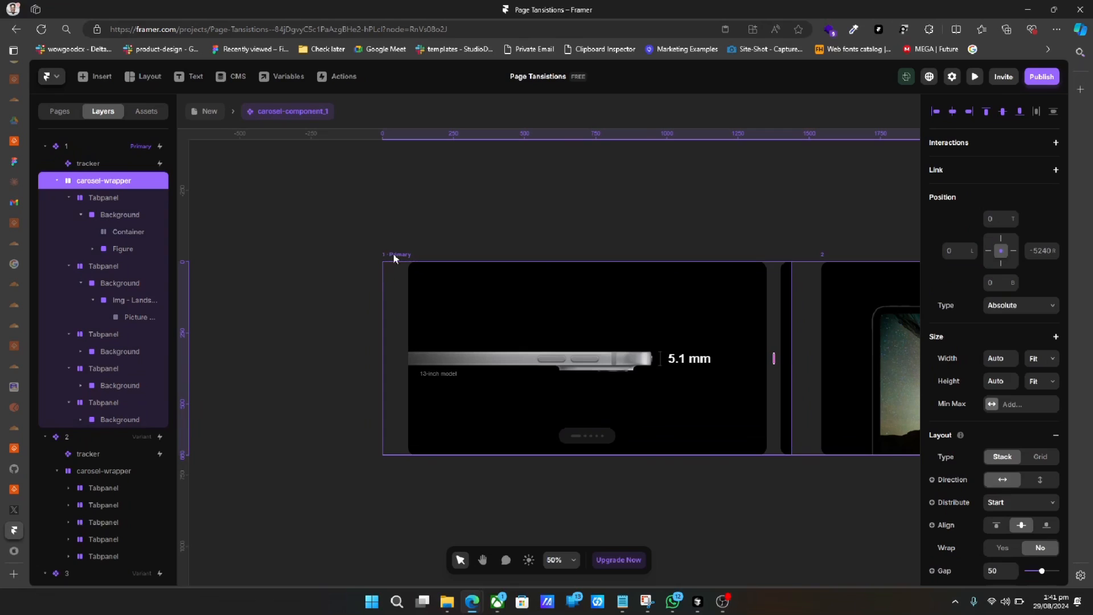
click(393, 254)
click(387, 254)
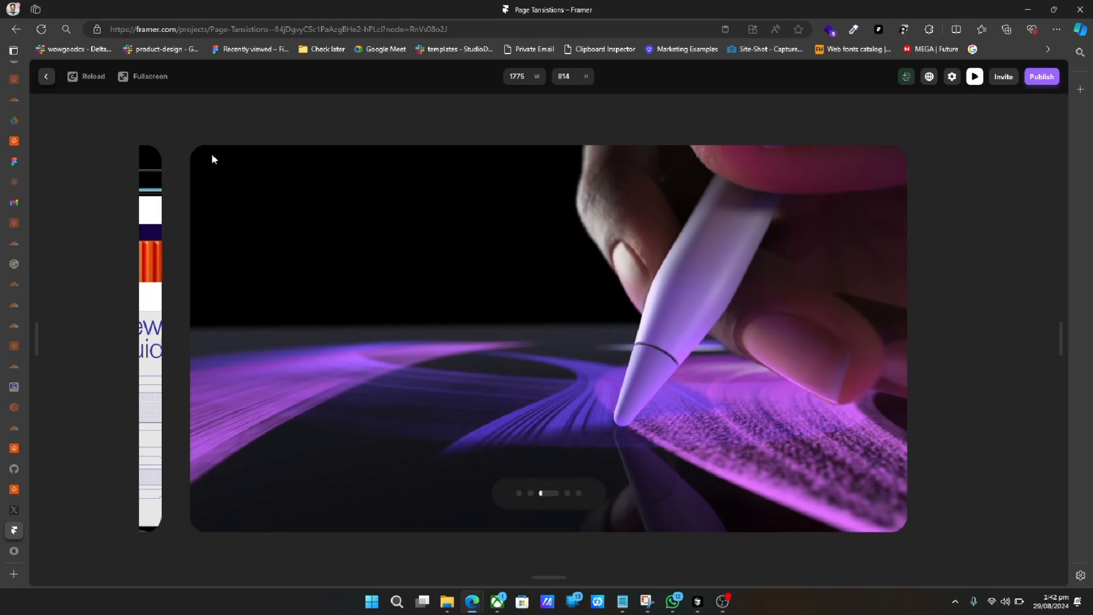
click(46, 76)
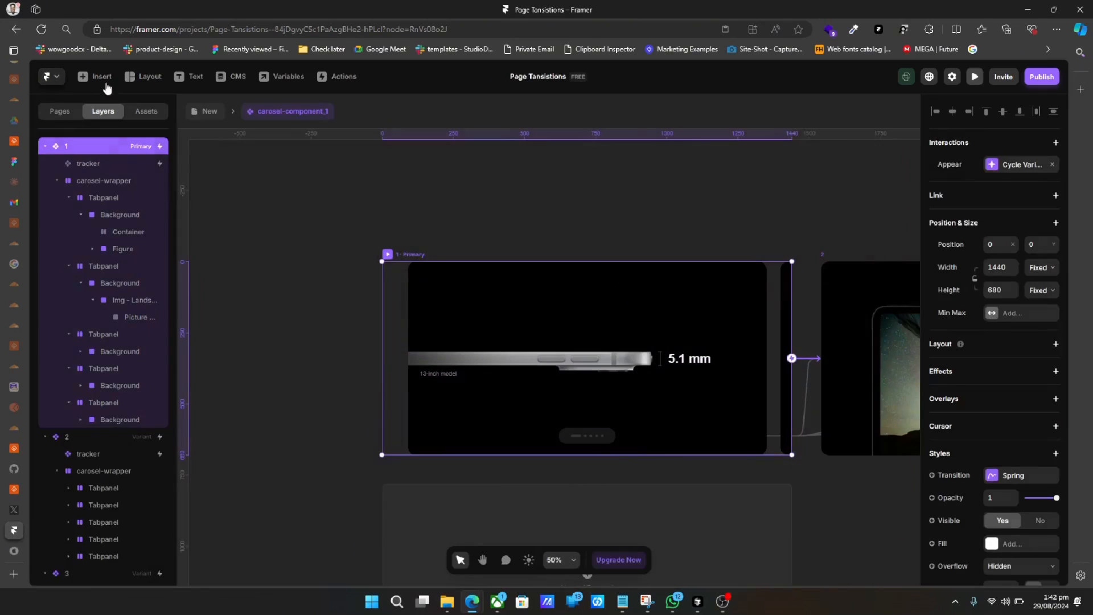
Open the tracker component and check the click event assigned to each item of variant 1.0 and to item 1 of variant 1.1.
click(587, 437)
double_click(587, 437)
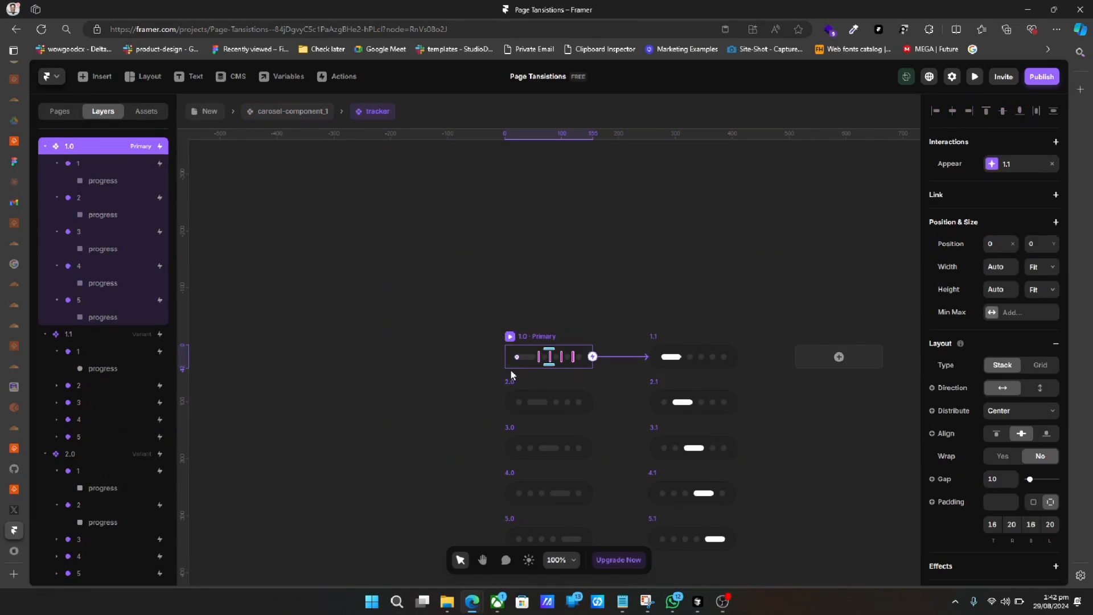
click(106, 163)
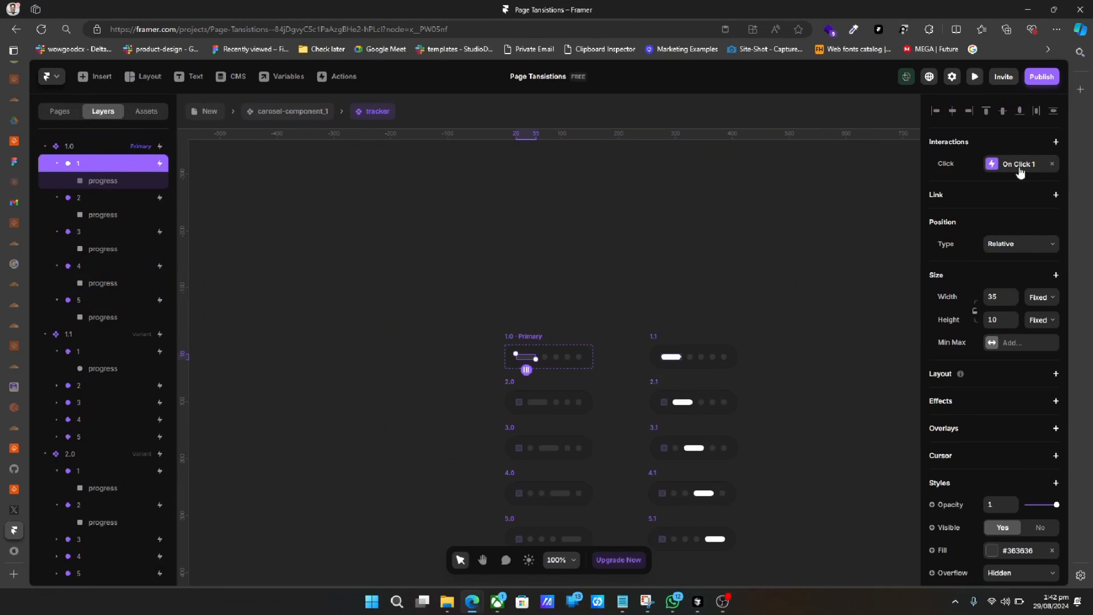
click(1031, 169)
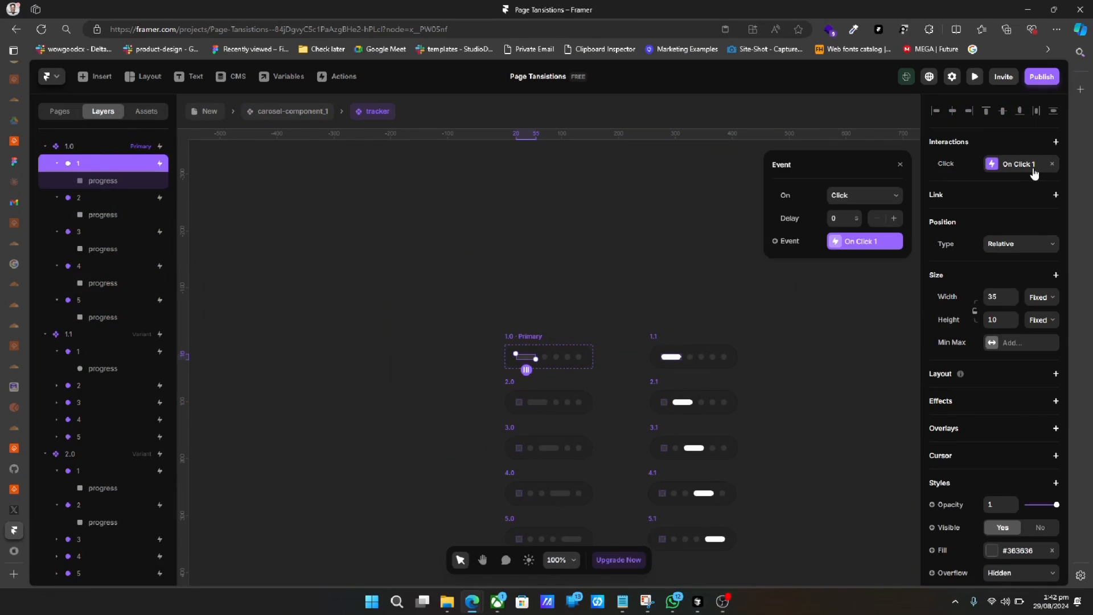
click(119, 198)
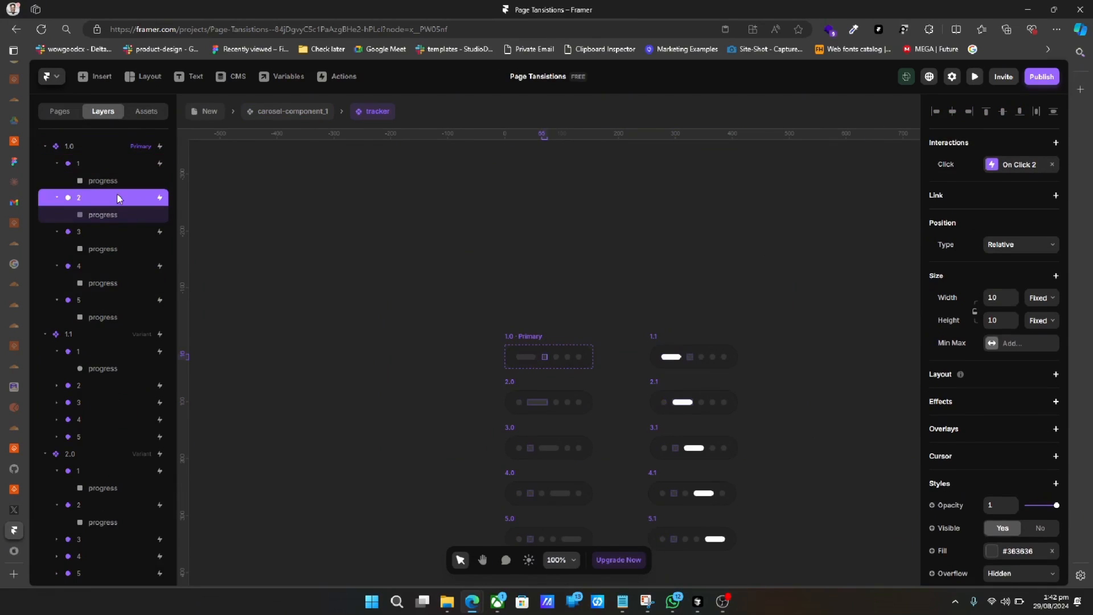
click(115, 230)
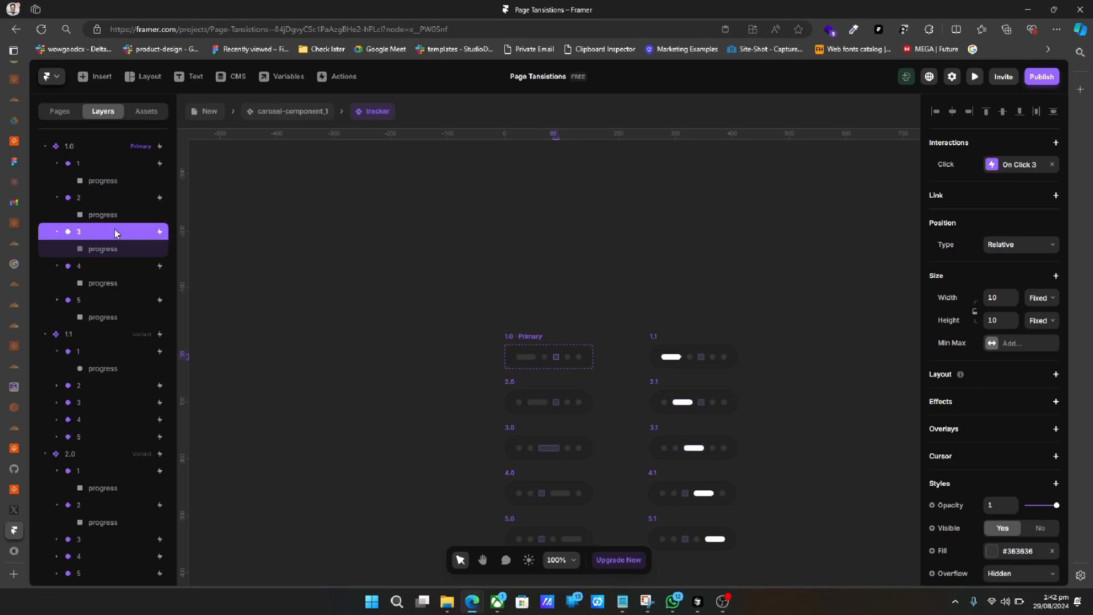
click(117, 266)
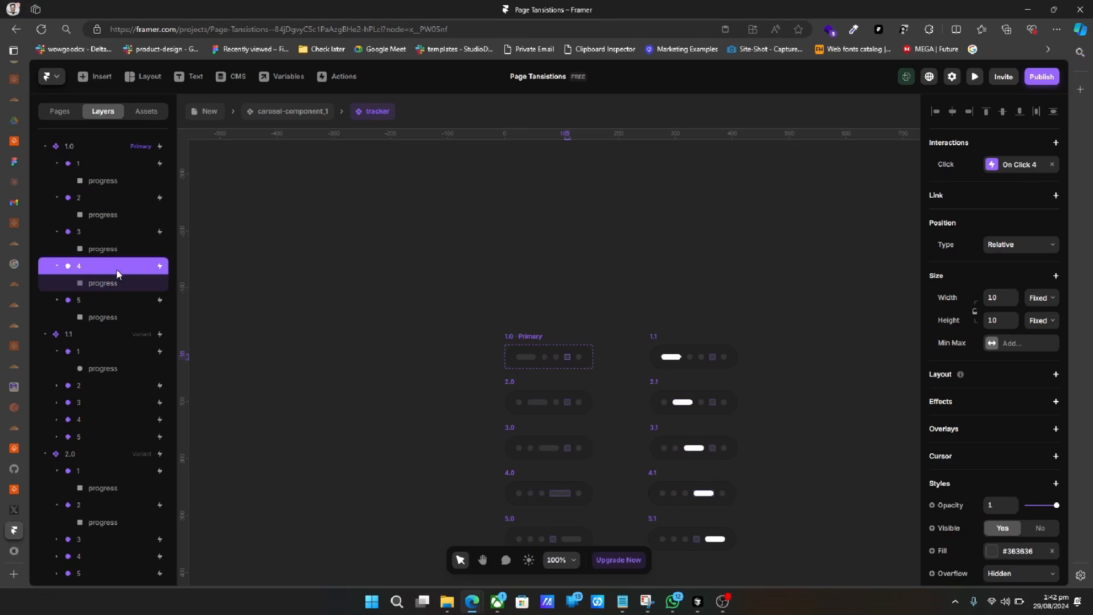
click(109, 301)
click(101, 352)
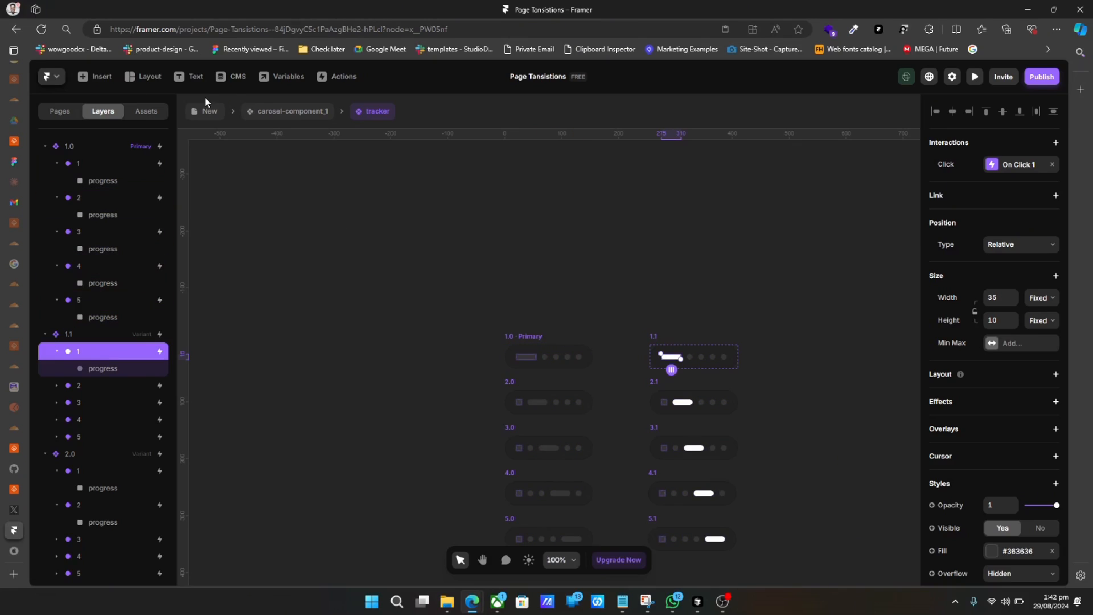
Return to the carousel component and check the click transitions on the trackers of variants 1 and 2.
click(302, 112)
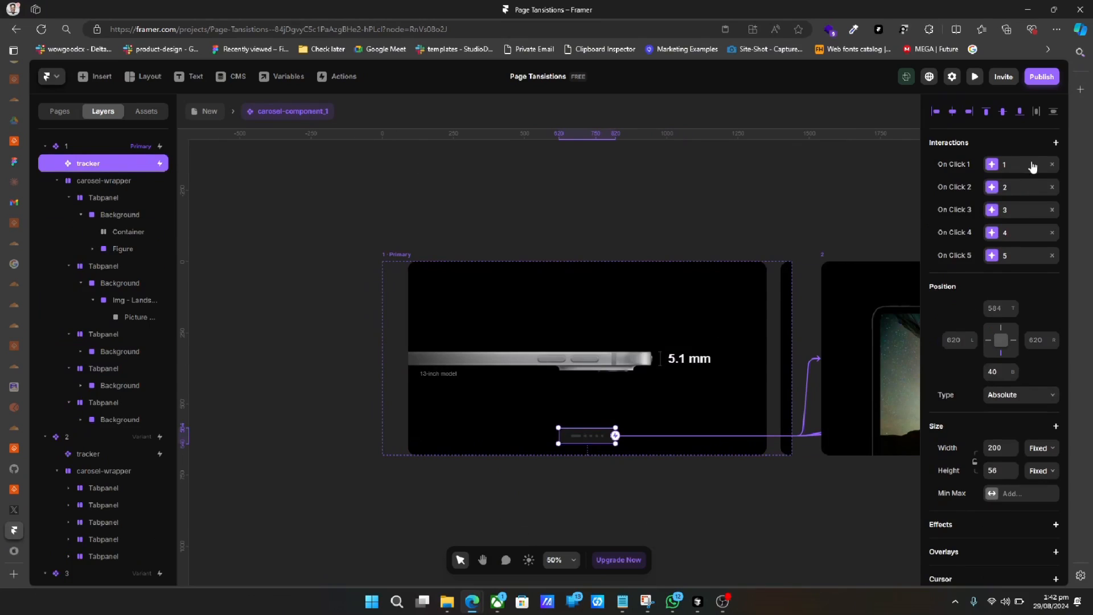
click(1007, 188)
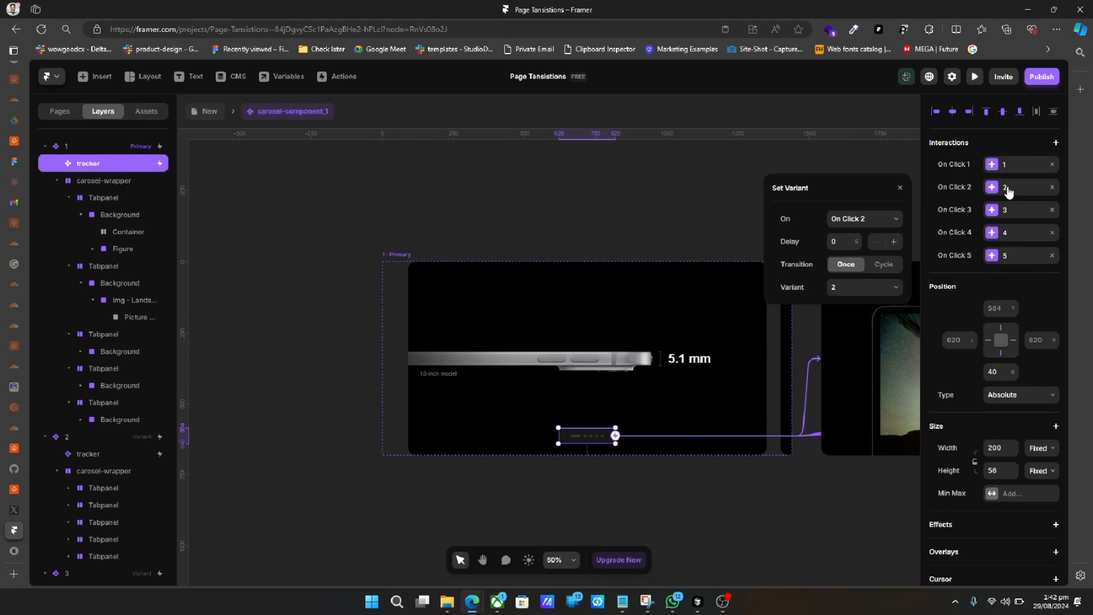
click(856, 372)
scroll(856, 367, right, 5)
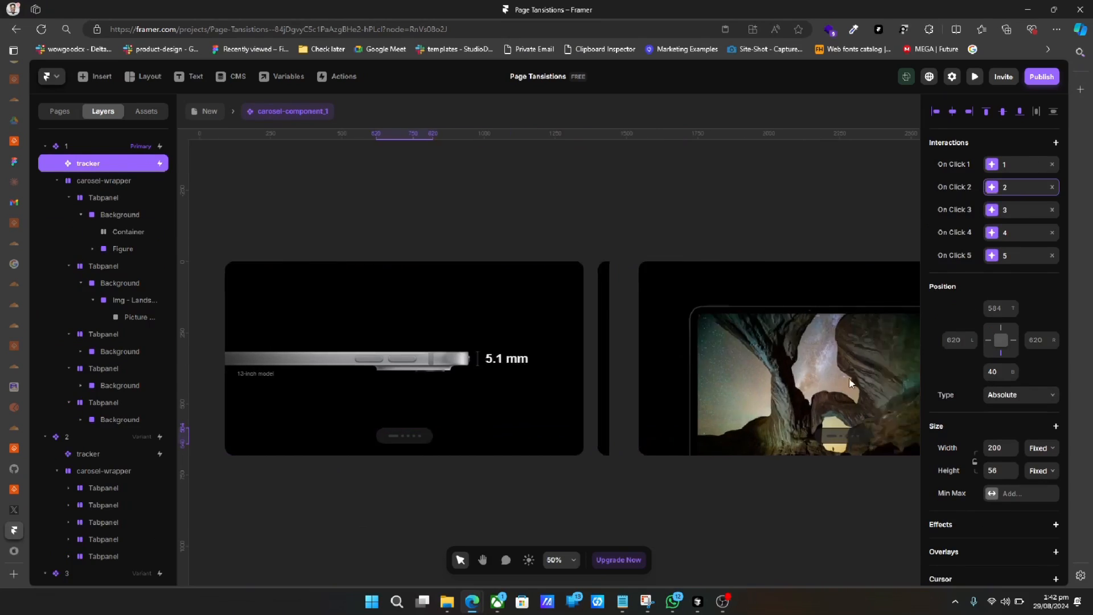
click(832, 438)
scroll(868, 375, left, 5)
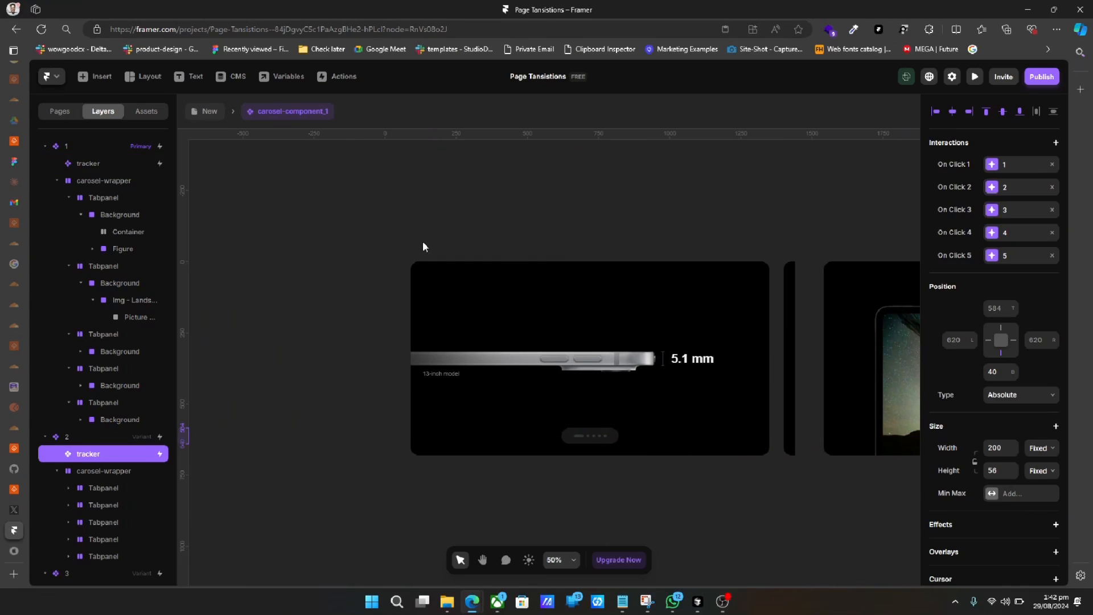
Preview the carousel's primary variant to test how its tracker responds.
click(396, 256)
key(ctrl+p)
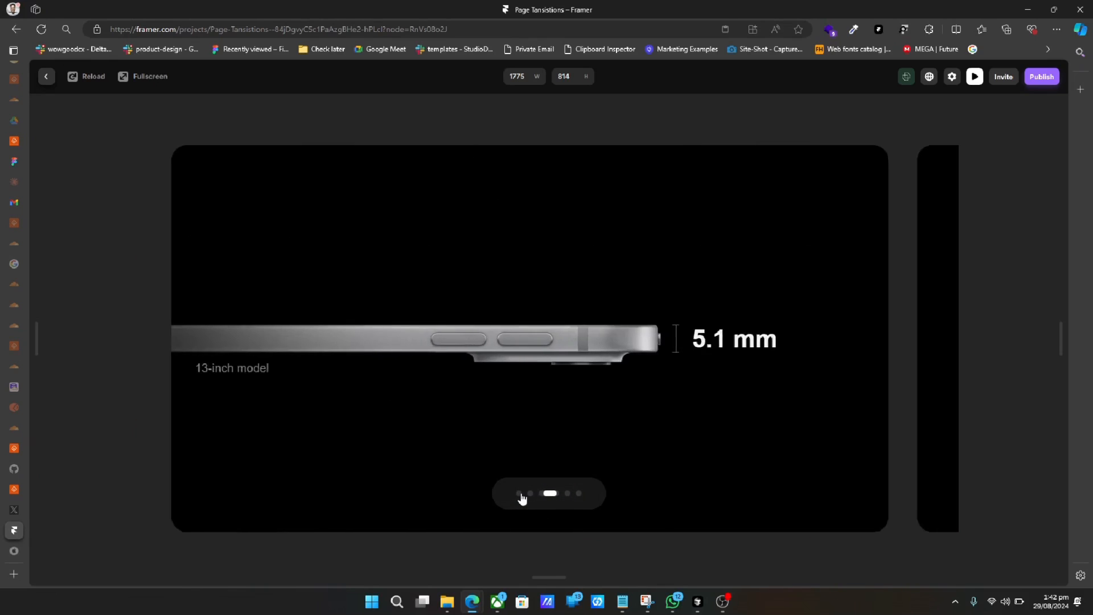
click(53, 78)
Inspect the primary variant's Appear interaction and its tracker's transitions and variant setting.
click(1019, 165)
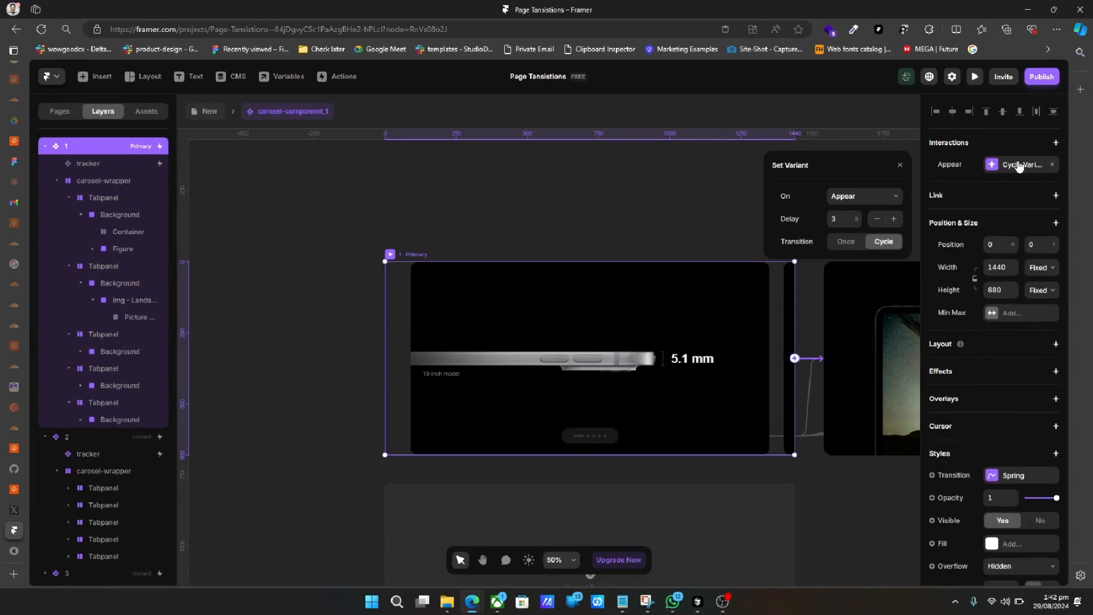
click(600, 444)
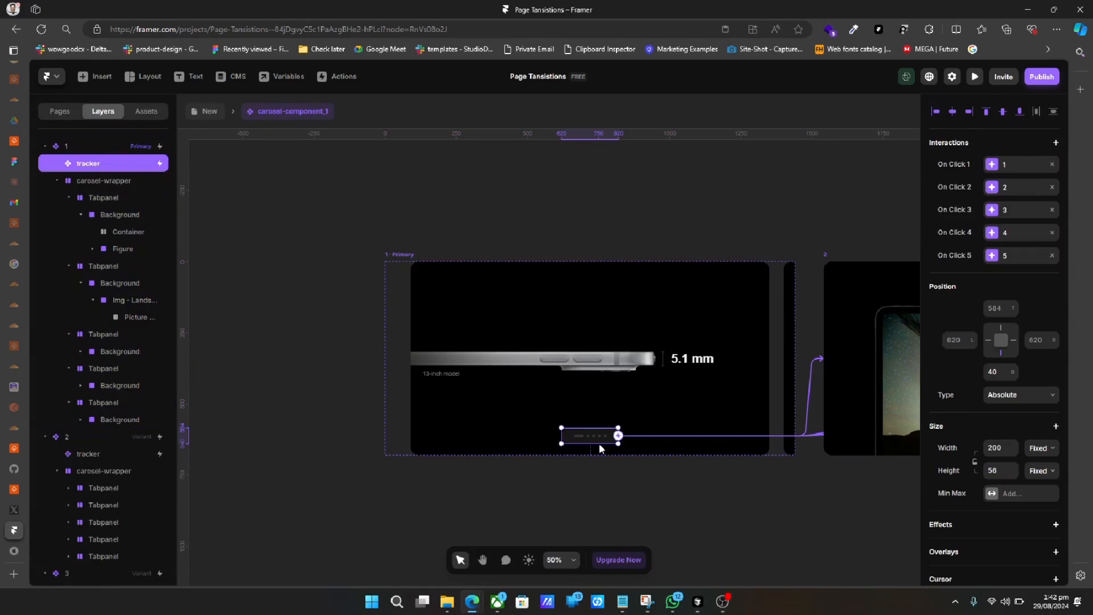
scroll(995, 475, down, 5)
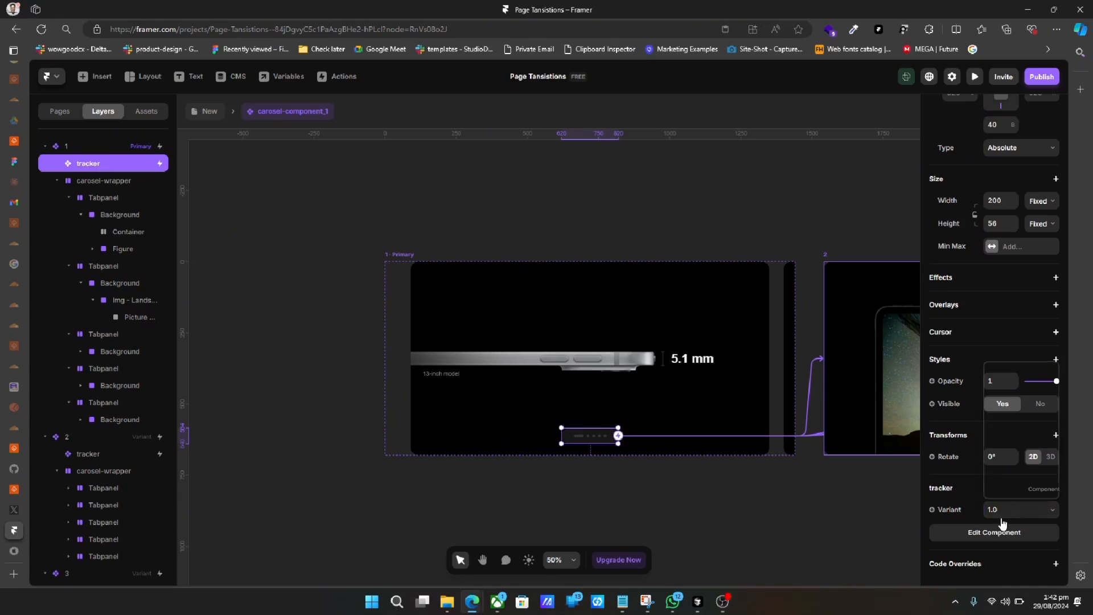
click(1003, 522)
click(965, 476)
scroll(966, 469, up, 5)
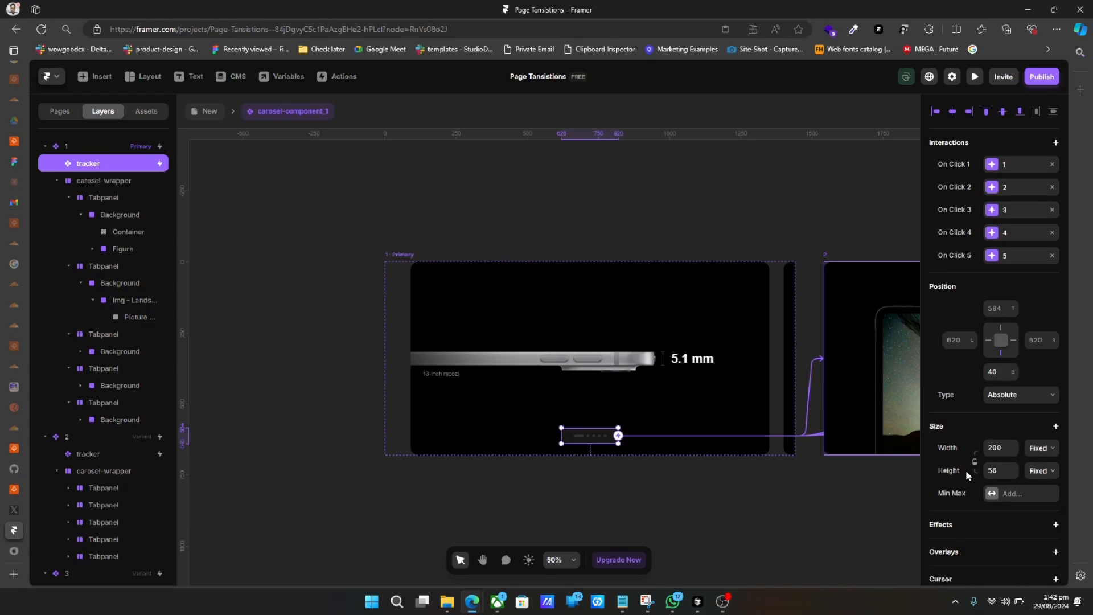
Open the tracker component and give item 1 of variant 1.0 a click transition to variant 1.0.
double_click(597, 428)
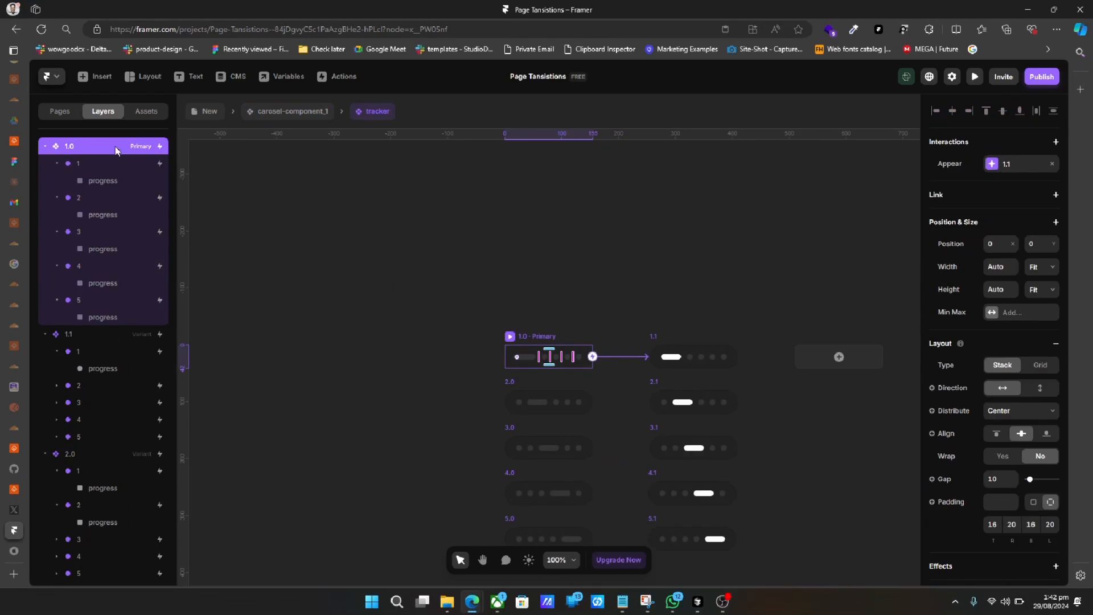
click(120, 165)
click(1055, 141)
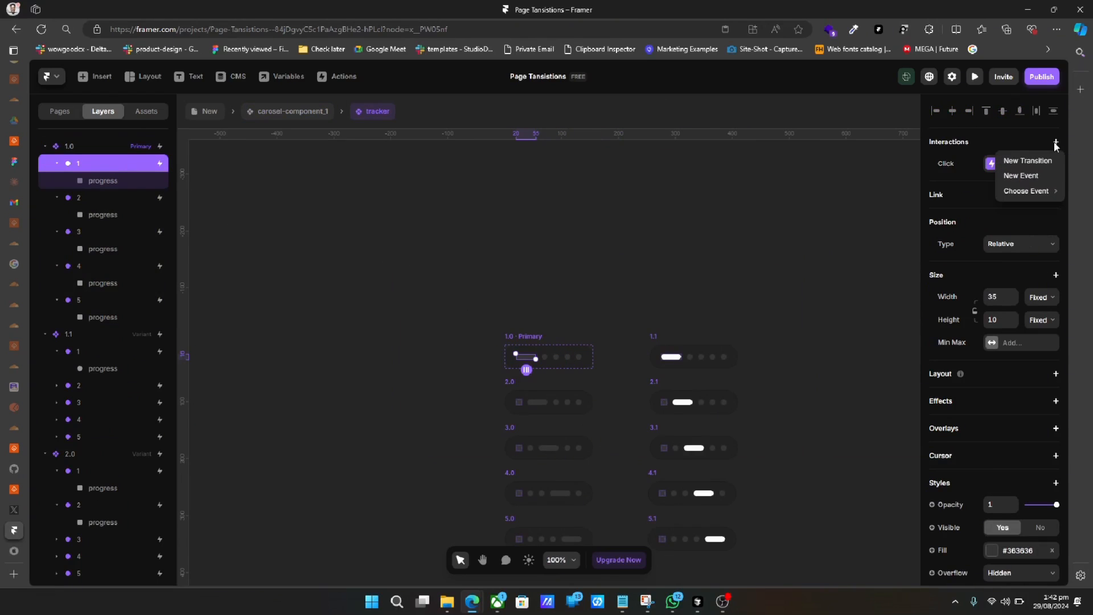
click(1024, 161)
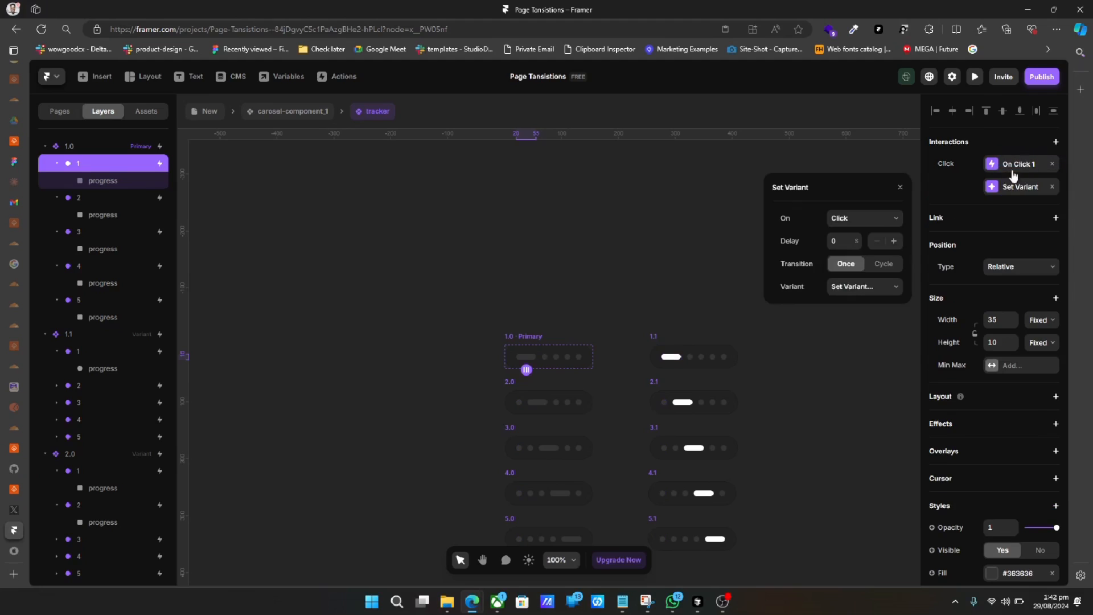
click(852, 286)
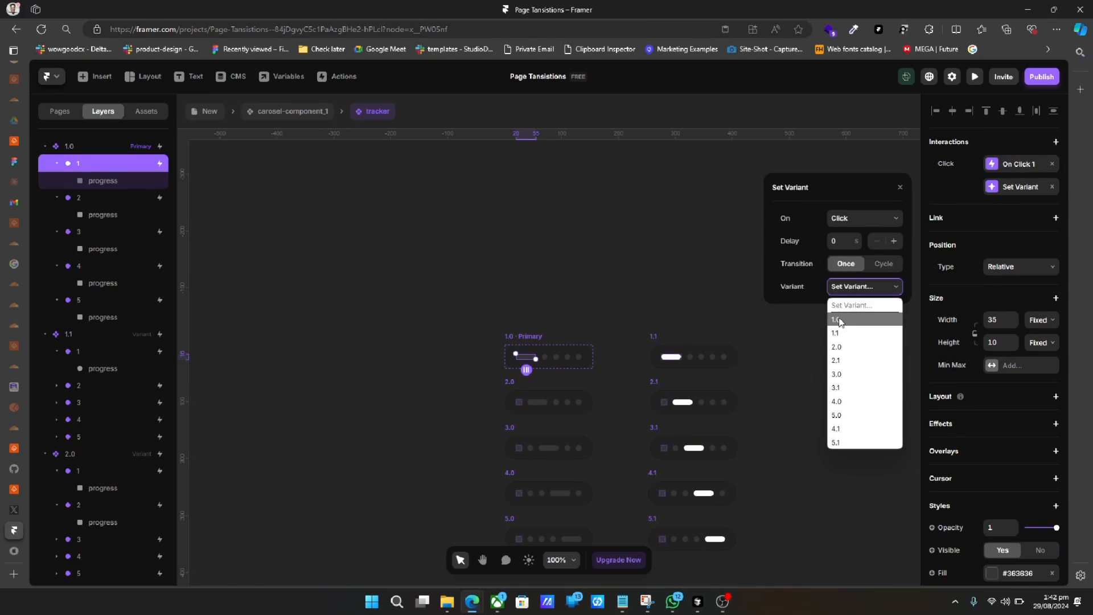
click(840, 318)
Give item 2 of tracker variant 1.0 a click transition to variant 2.0.
click(110, 203)
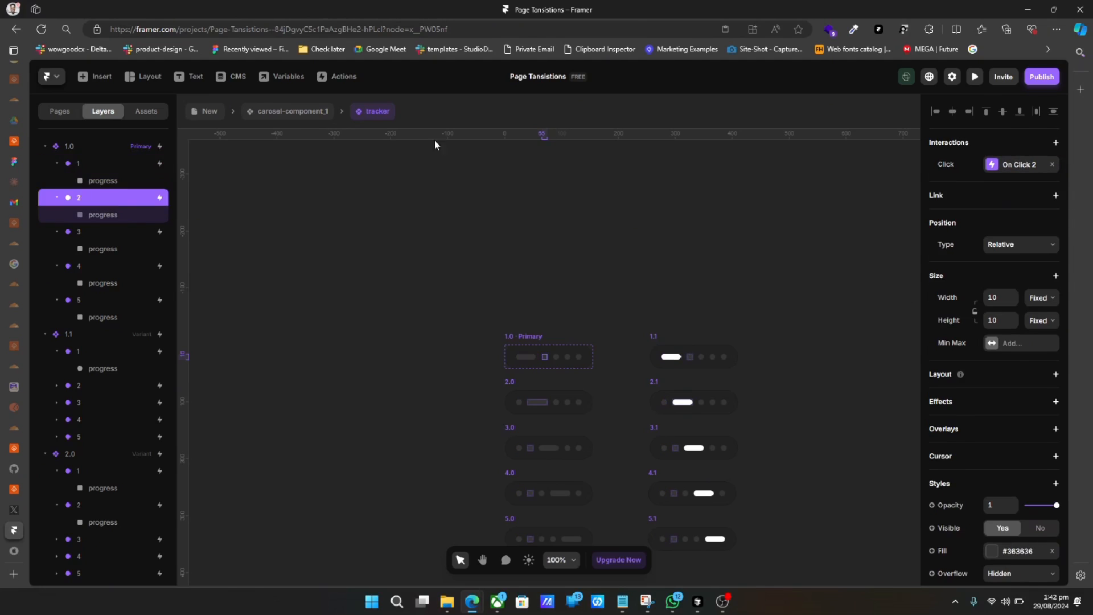
click(1055, 142)
mouse_move(1019, 188)
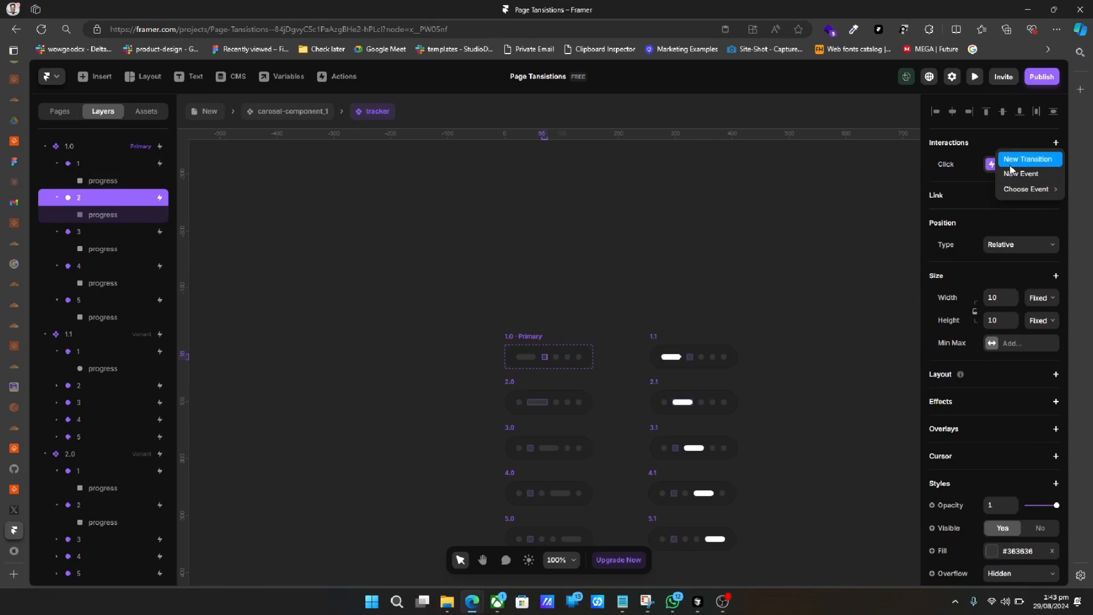
click(1019, 158)
click(855, 287)
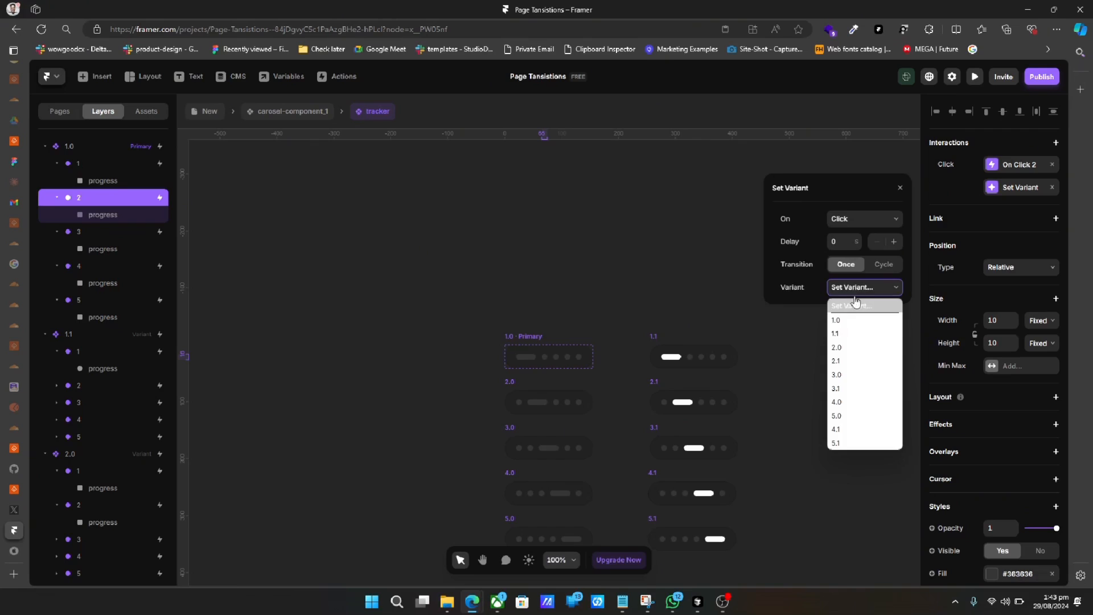
click(840, 349)
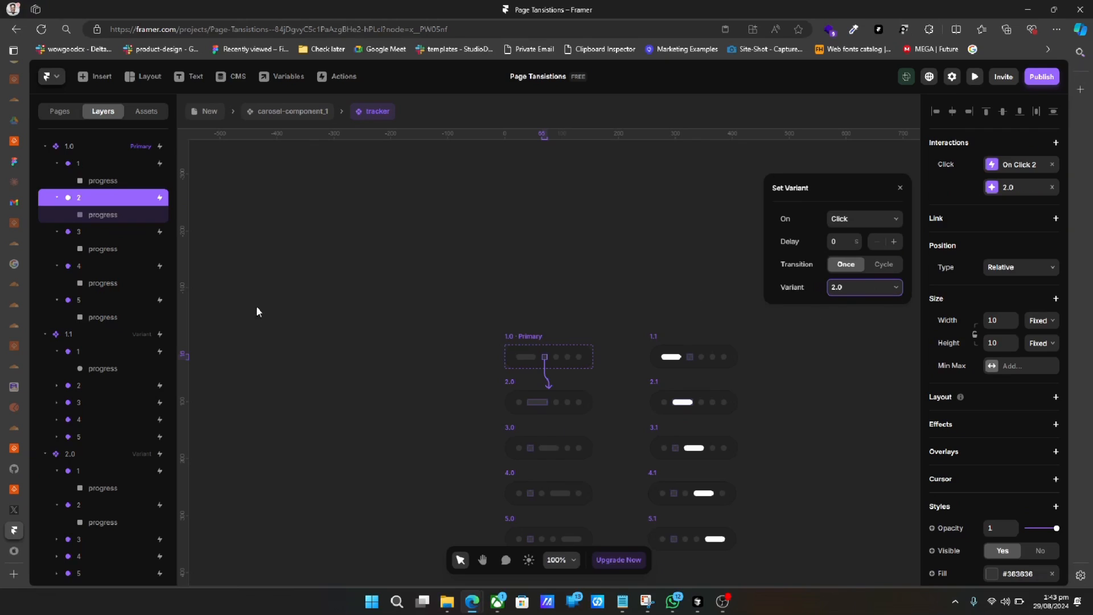
Give item 3 of tracker variant 1.0 a click transition to variant 3.0.
click(102, 233)
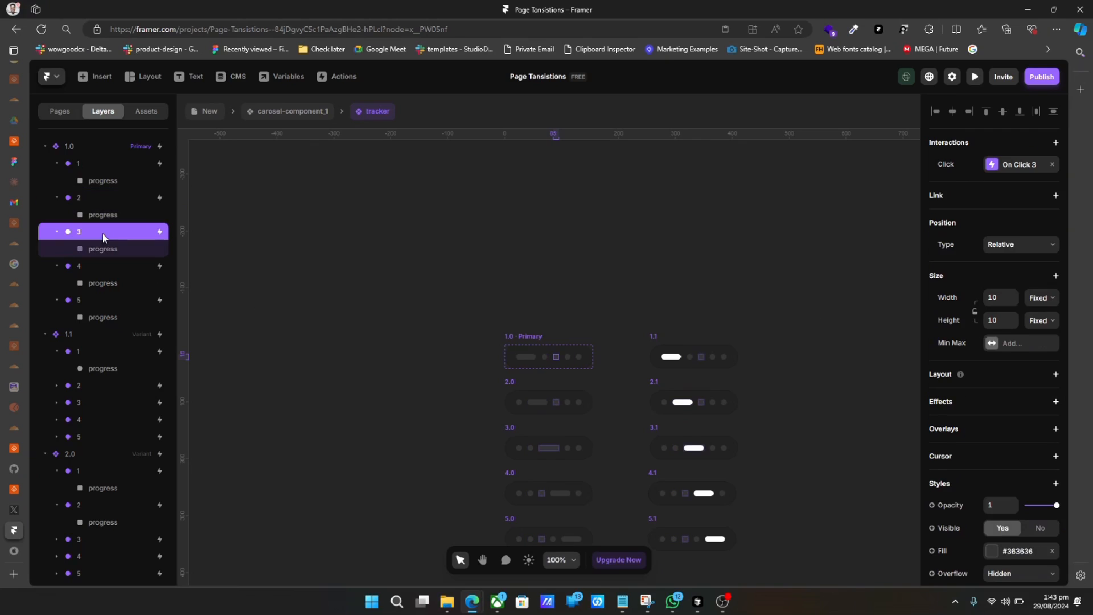
click(1056, 142)
click(1025, 174)
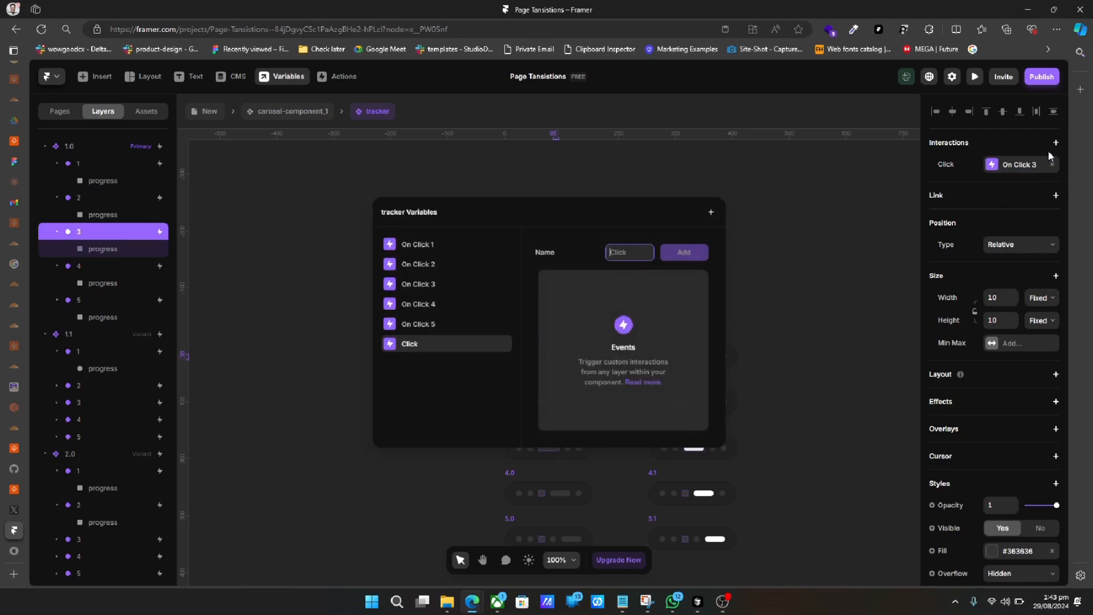
click(947, 194)
click(1055, 142)
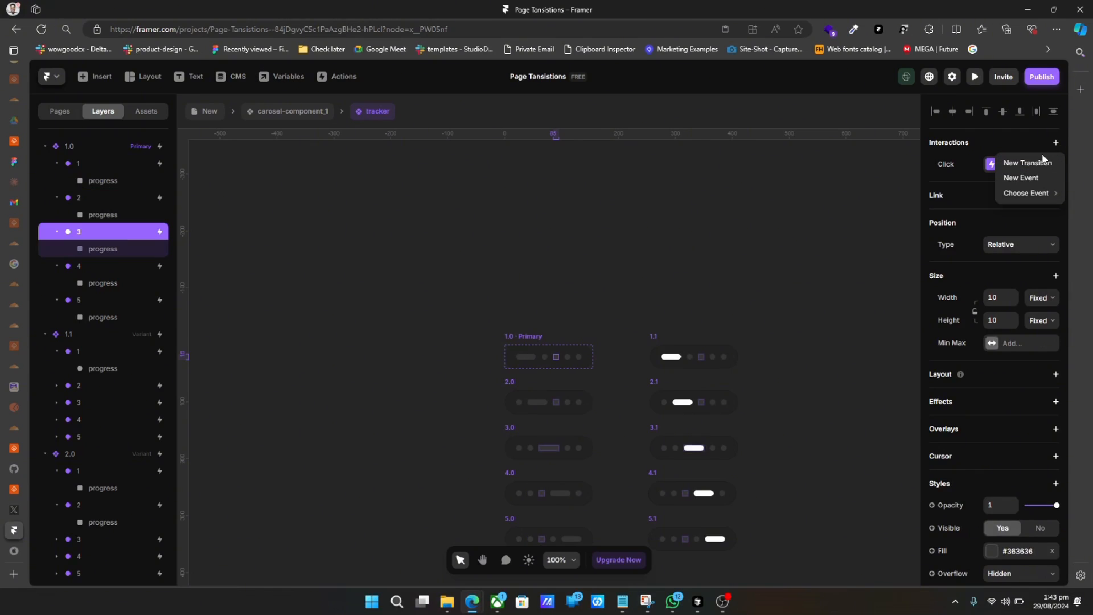
click(1043, 163)
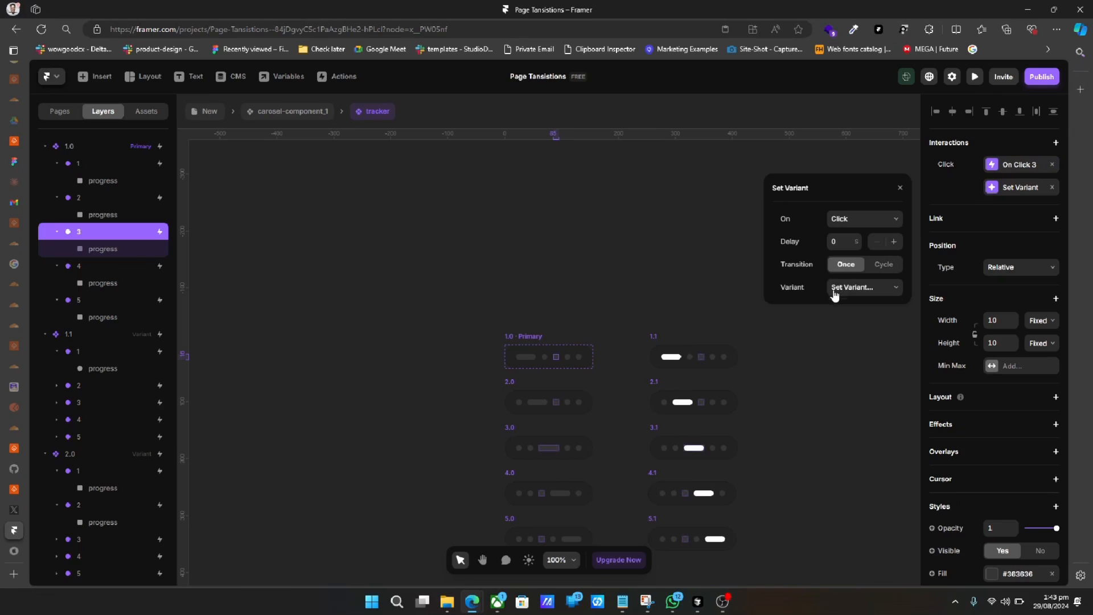
click(835, 291)
click(835, 371)
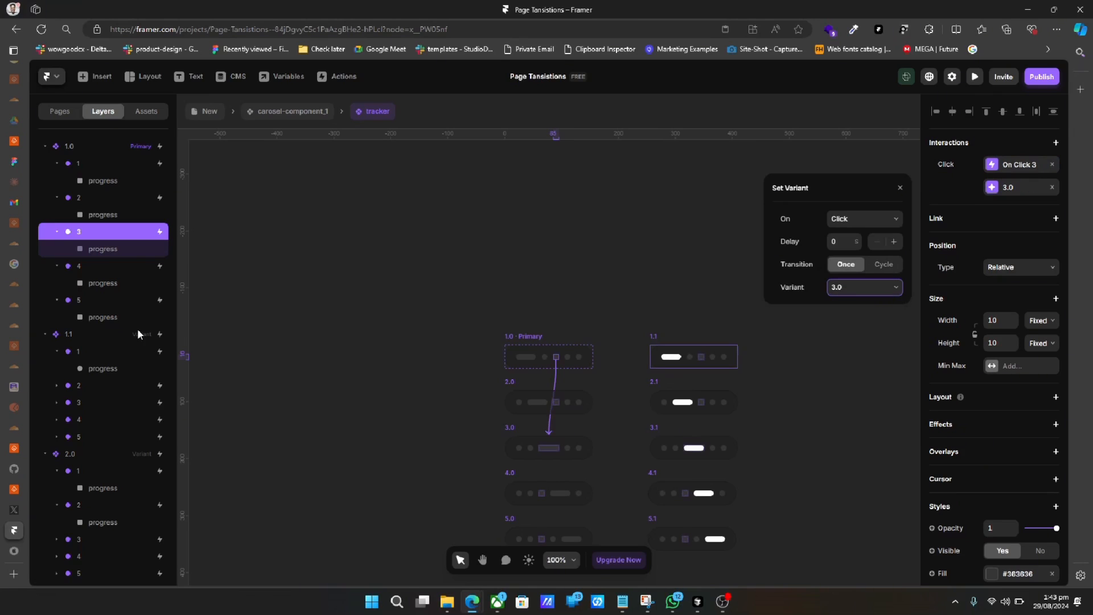
Give item 4 of tracker variant 1.0 a click transition to variant 4.0.
click(95, 272)
click(1054, 143)
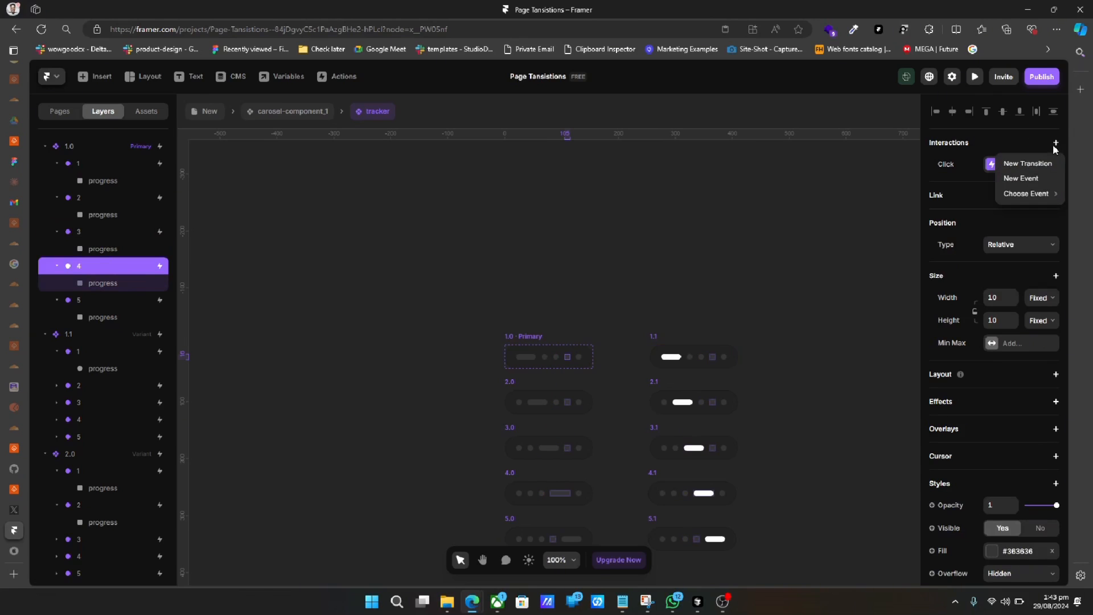
click(1041, 166)
click(863, 287)
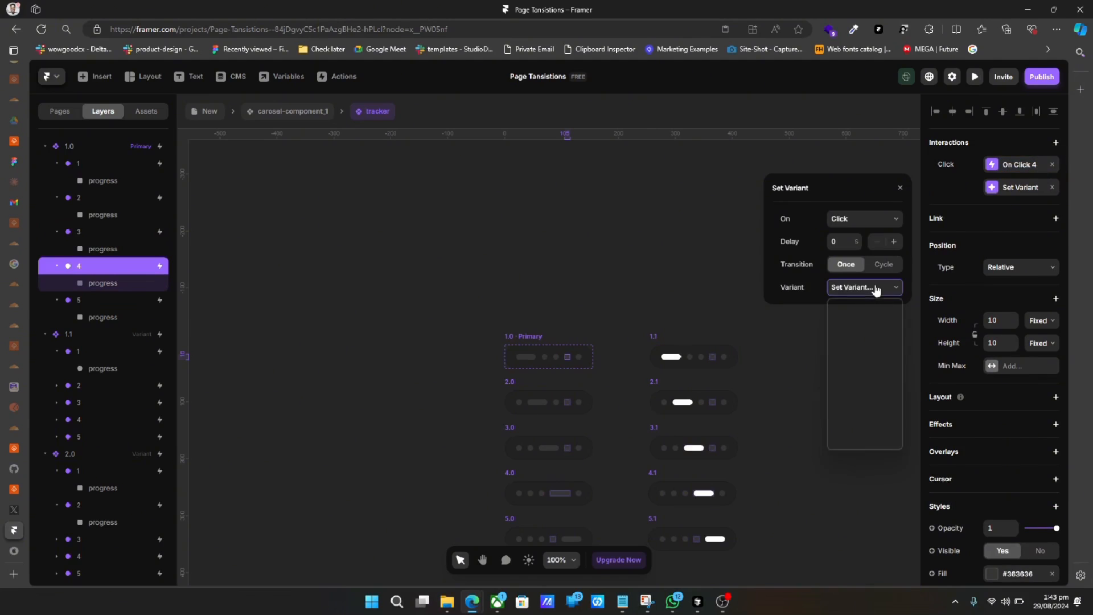
click(836, 402)
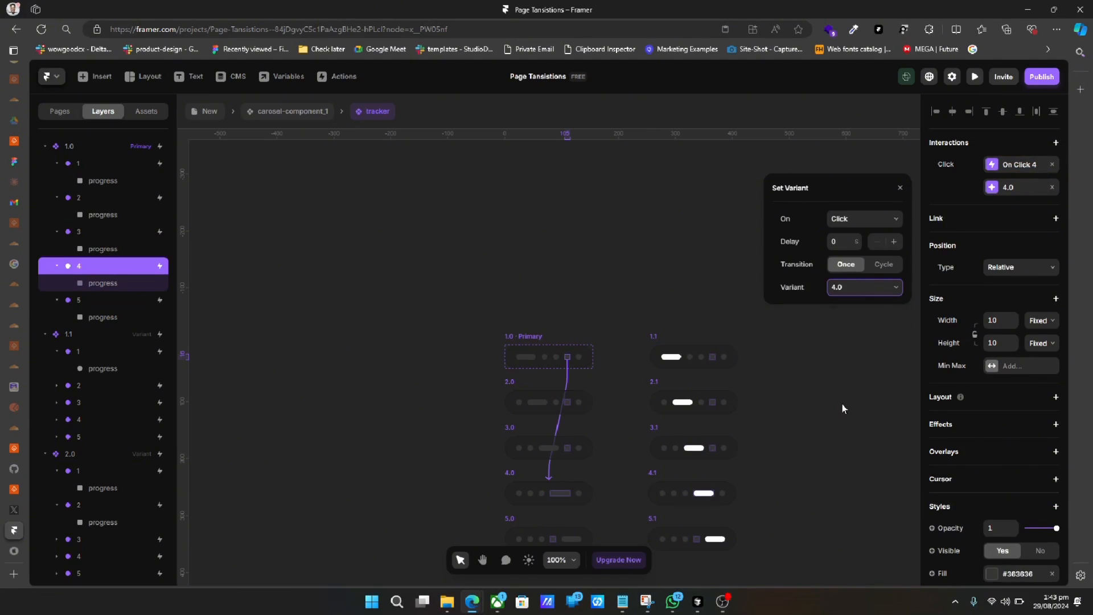
Give item 5 of tracker variant 1.0 a click transition to variant 5.0.
click(130, 301)
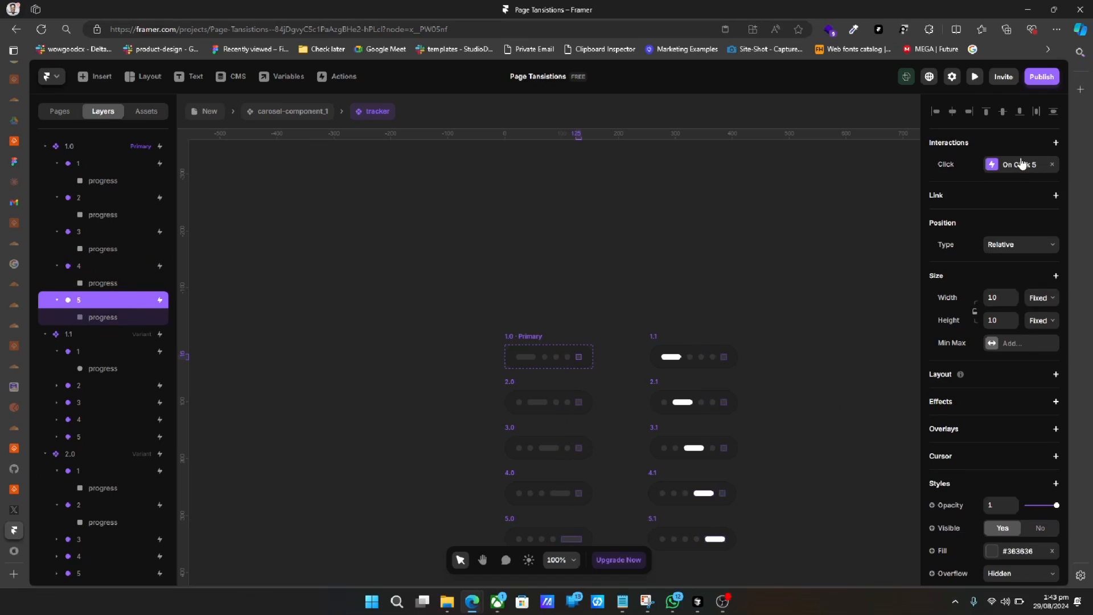
click(1053, 142)
click(1038, 161)
click(859, 287)
click(837, 414)
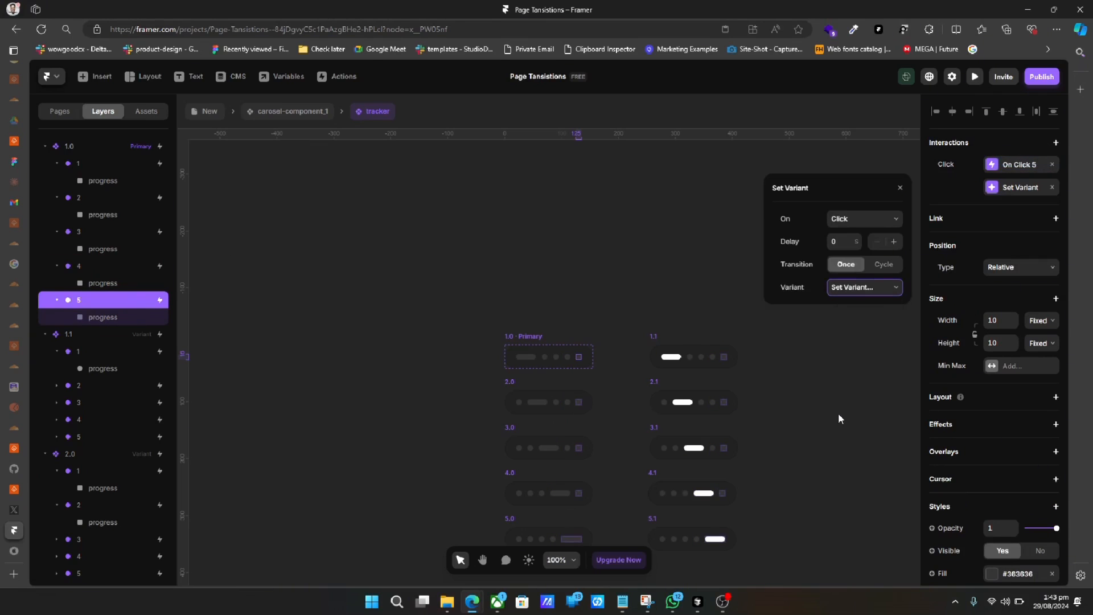
click(568, 272)
Preview the carousel's primary variant and test tracker items 3, 5 and 1, then return to the carousel component.
click(300, 114)
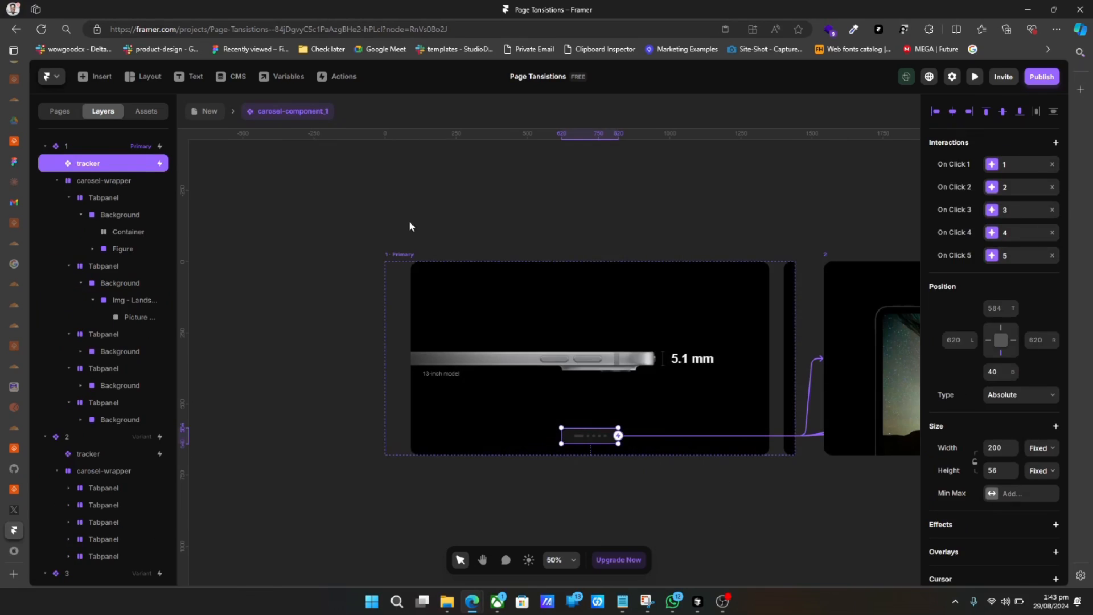
click(390, 255)
key(ctrl+p)
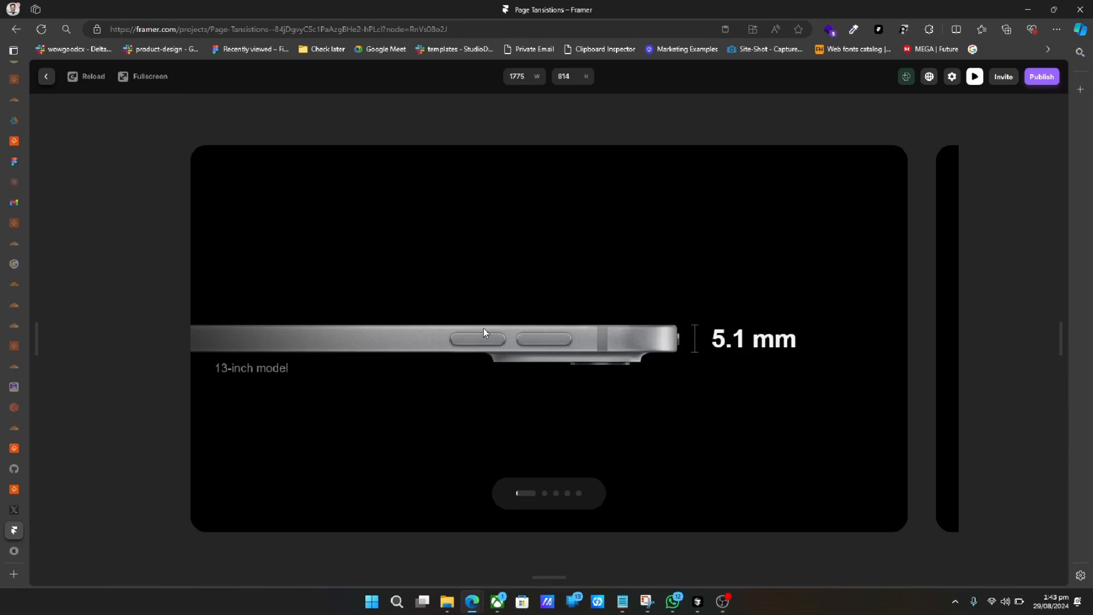
click(556, 499)
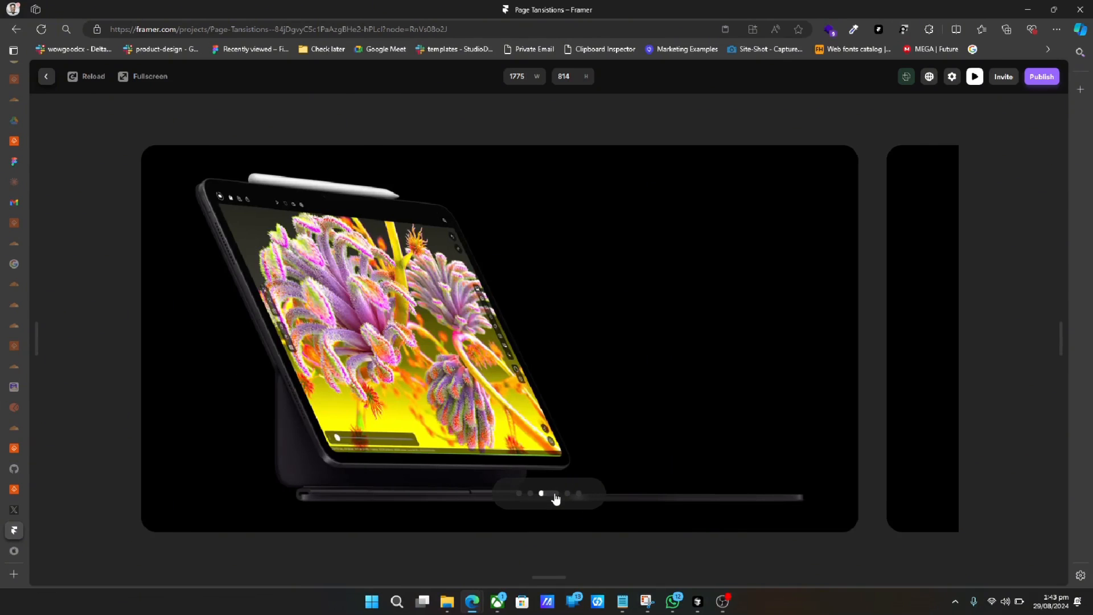
click(579, 494)
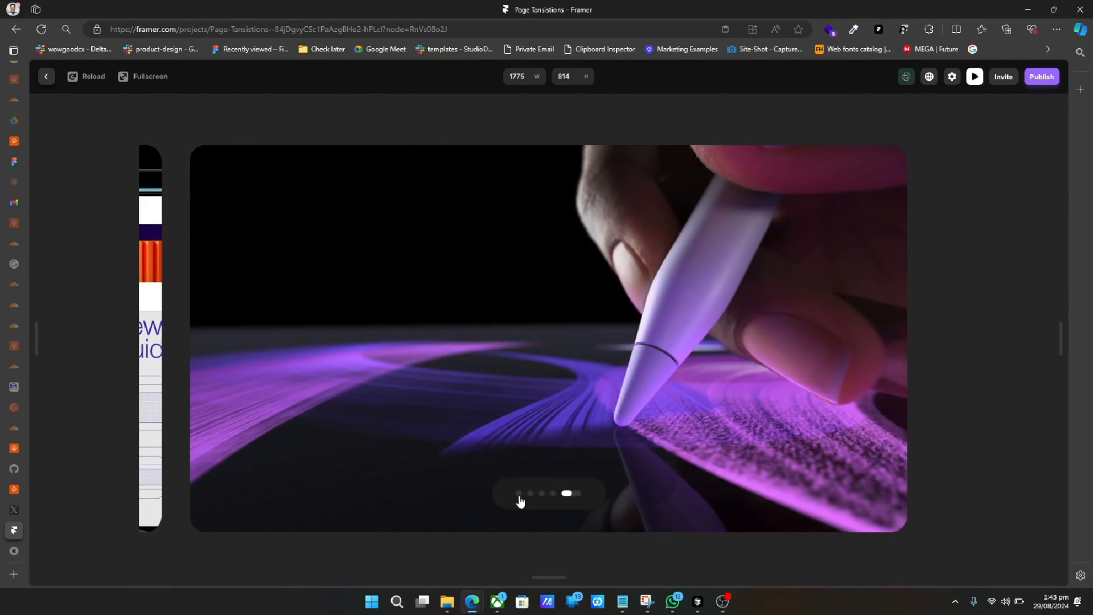
click(518, 494)
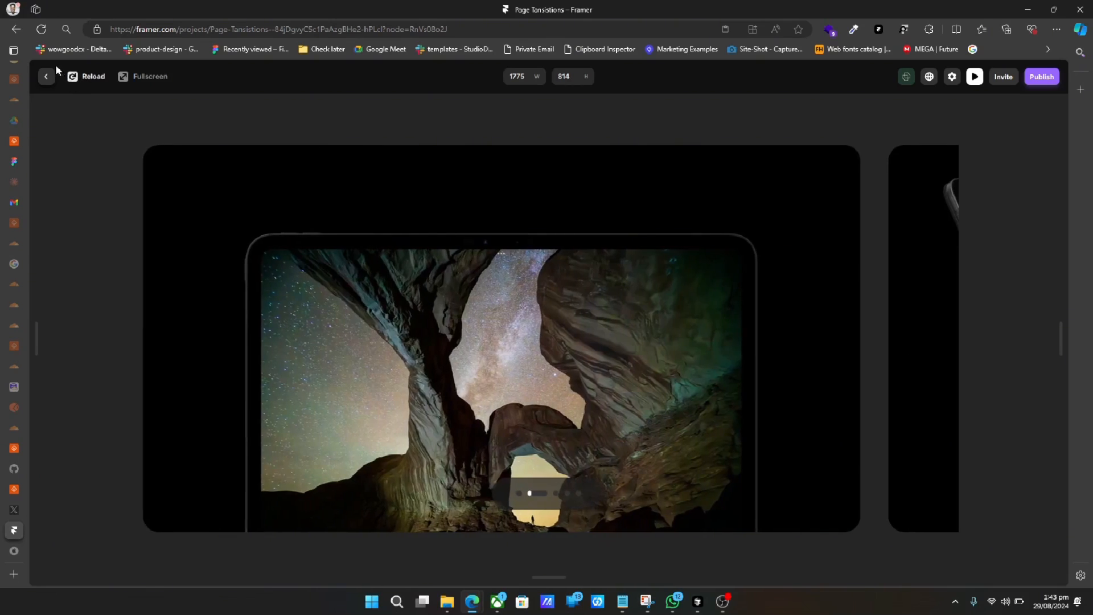
click(45, 77)
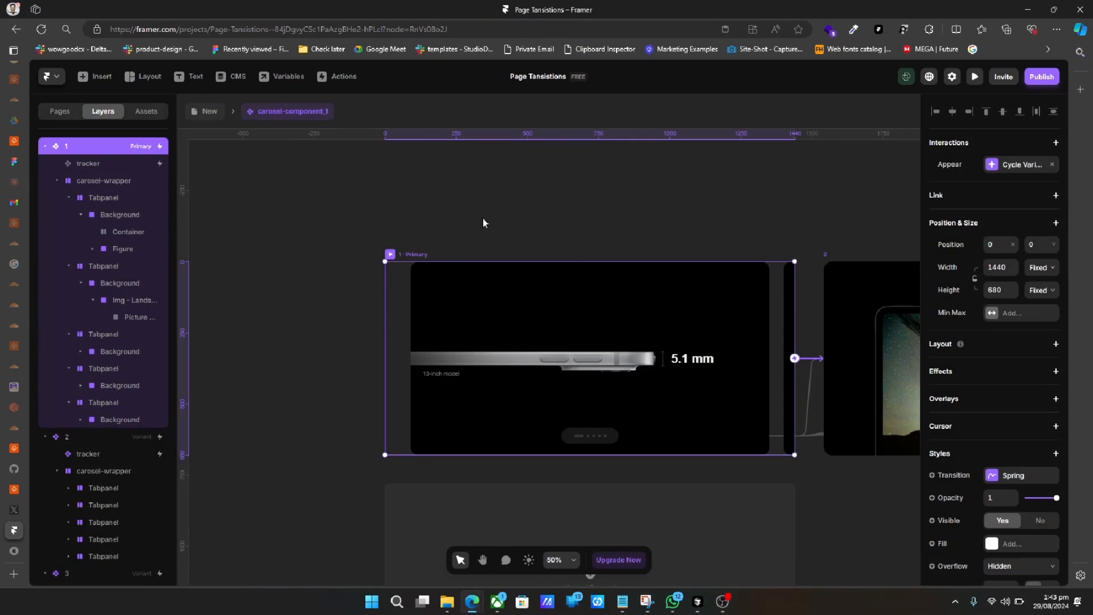
scroll(480, 214, up, 2)
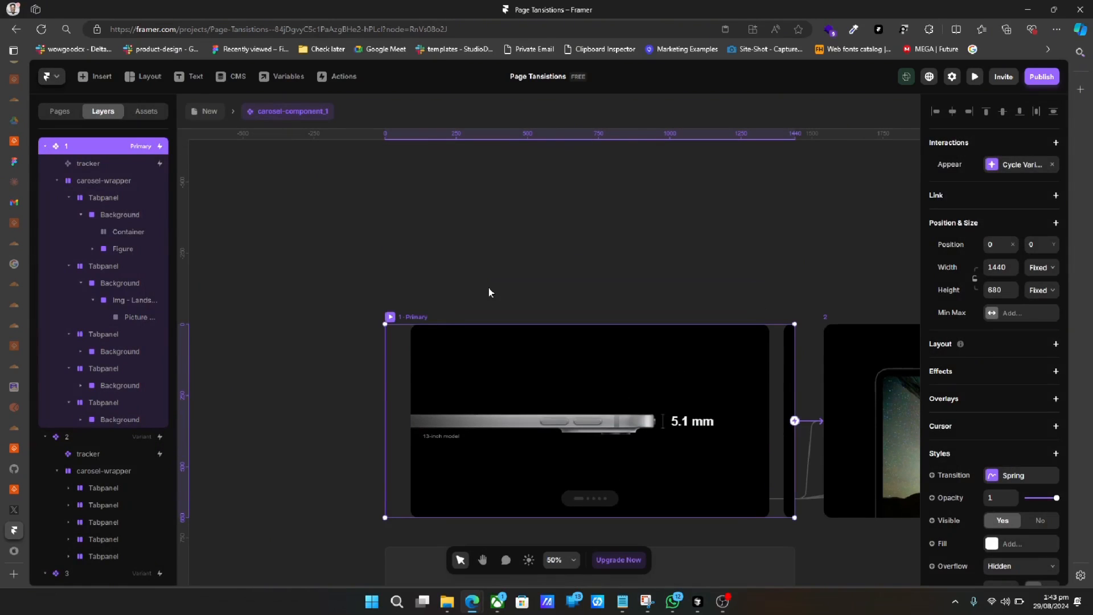